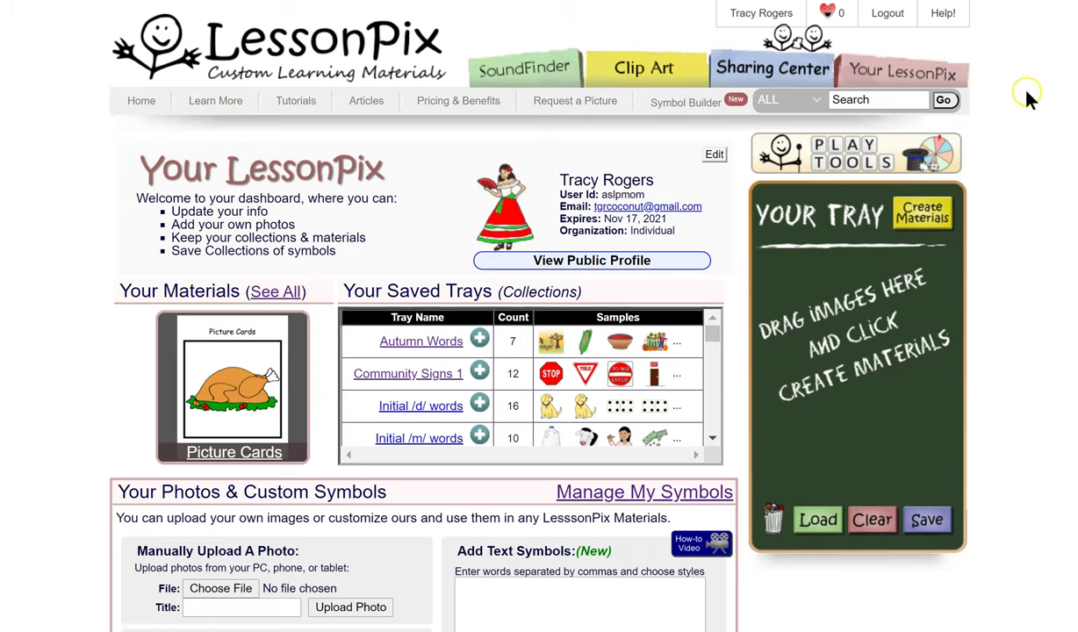
# Open the Sharing Center of shared materials from the dashboard.
pyautogui.click(766, 58)
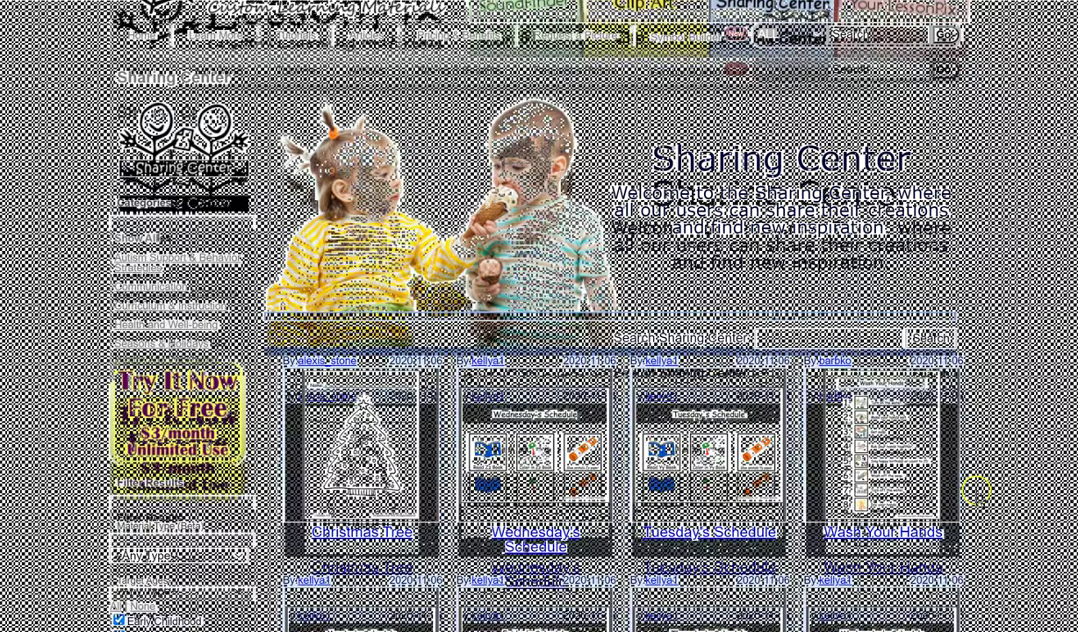
# Scroll down through the shared materials to the Load More button.
pyautogui.scroll(-3, 986, 483)
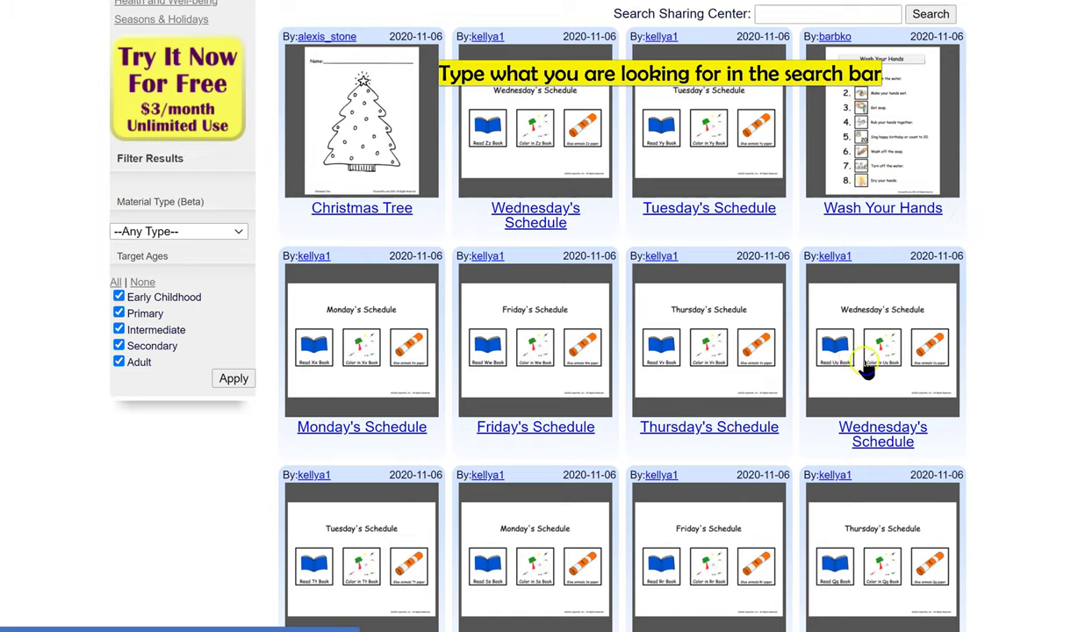
pyautogui.scroll(-3, 887, 369)
pyautogui.scroll(-3, 886, 370)
pyautogui.scroll(-3, 866, 366)
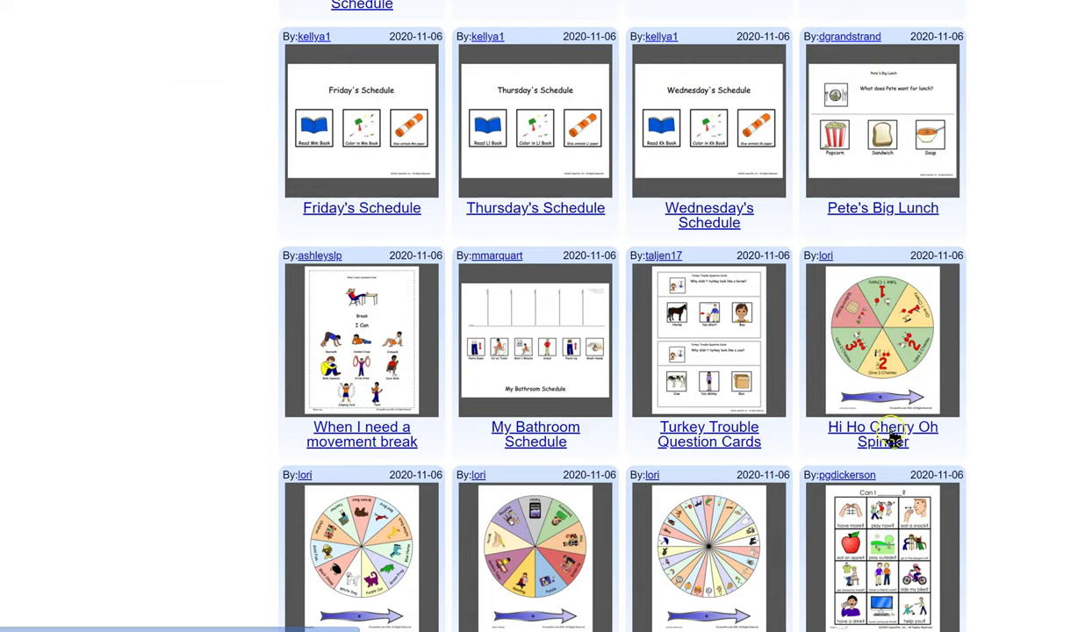
pyautogui.scroll(-6, 1012, 446)
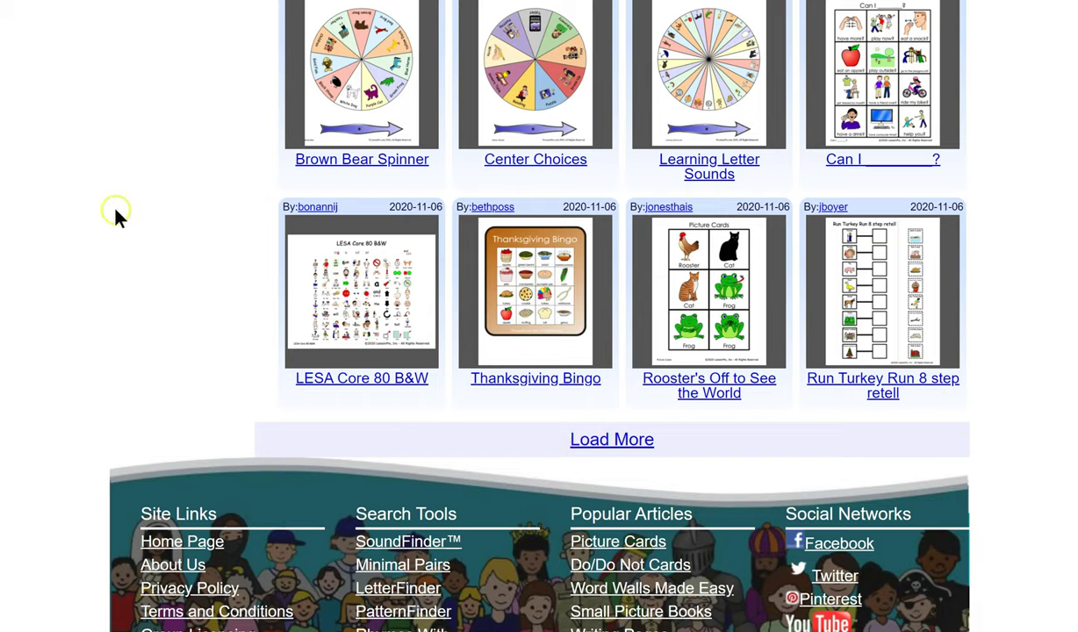
# Open the Thanksgiving Bingo material and look over its page.
pyautogui.click(535, 380)
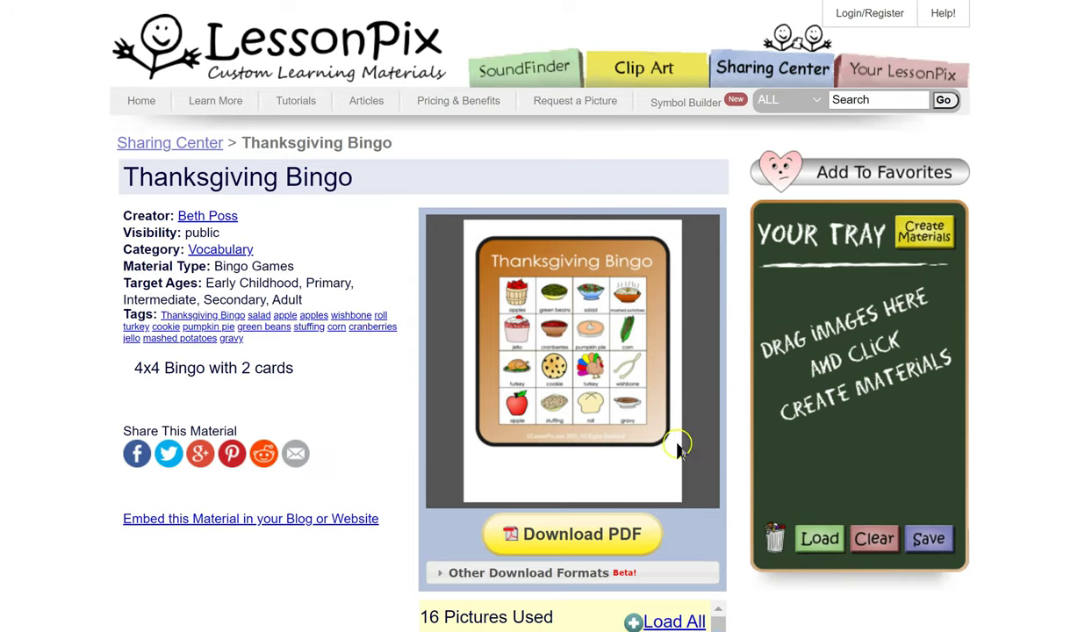
pyautogui.scroll(-2, 614, 443)
pyautogui.click(553, 449)
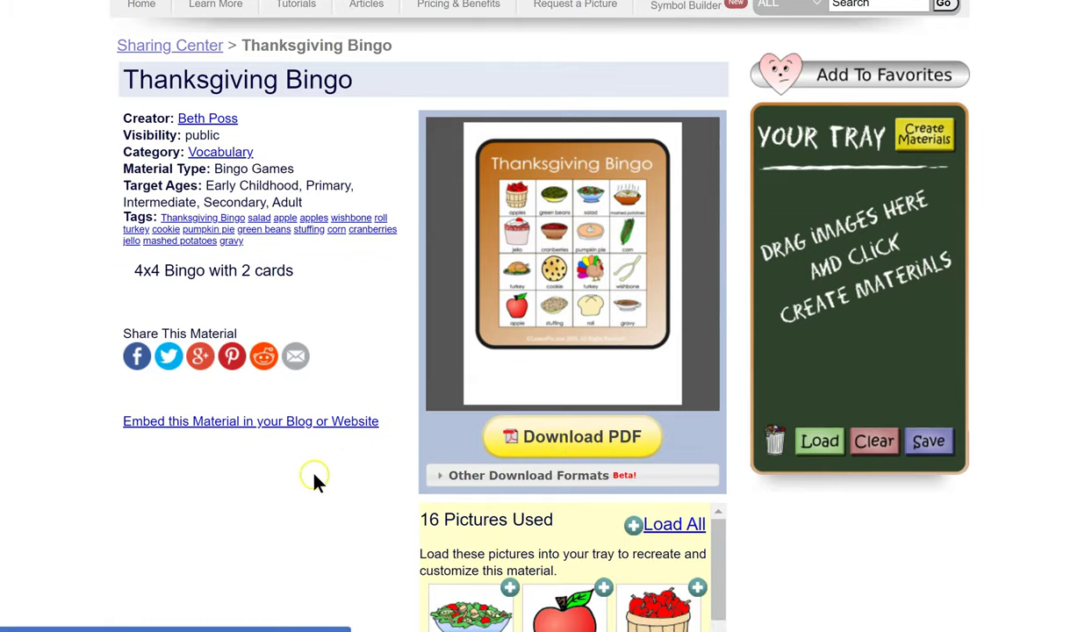
pyautogui.scroll(-3, 312, 483)
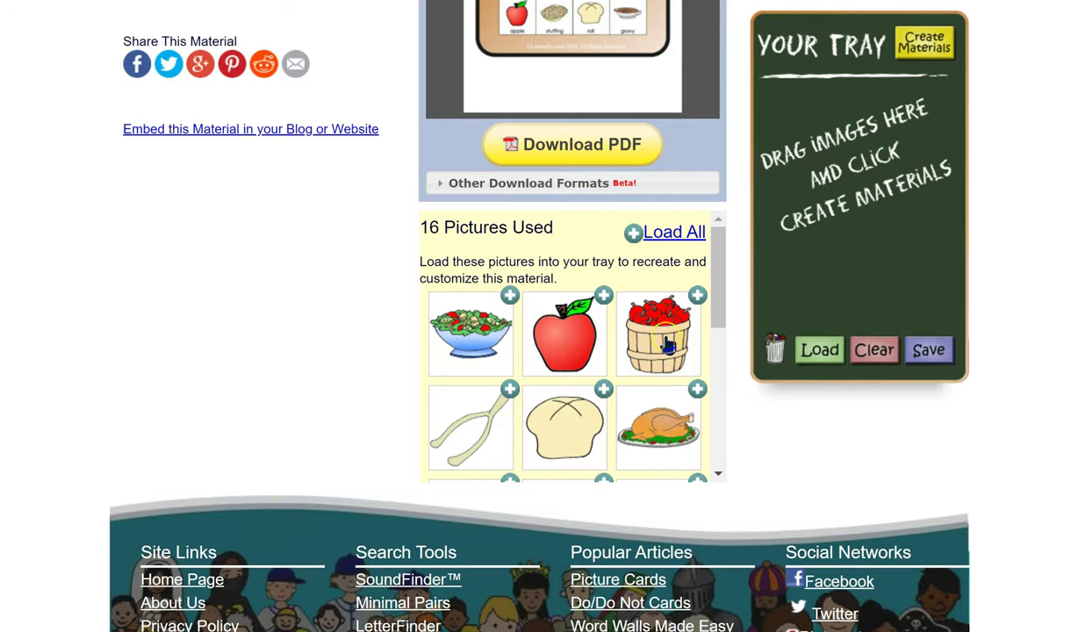
pyautogui.moveTo(715, 312)
pyautogui.mouseDown()
pyautogui.moveTo(696, 424)
pyautogui.moveTo(708, 460)
pyautogui.moveTo(722, 434)
pyautogui.moveTo(702, 306)
pyautogui.mouseUp()
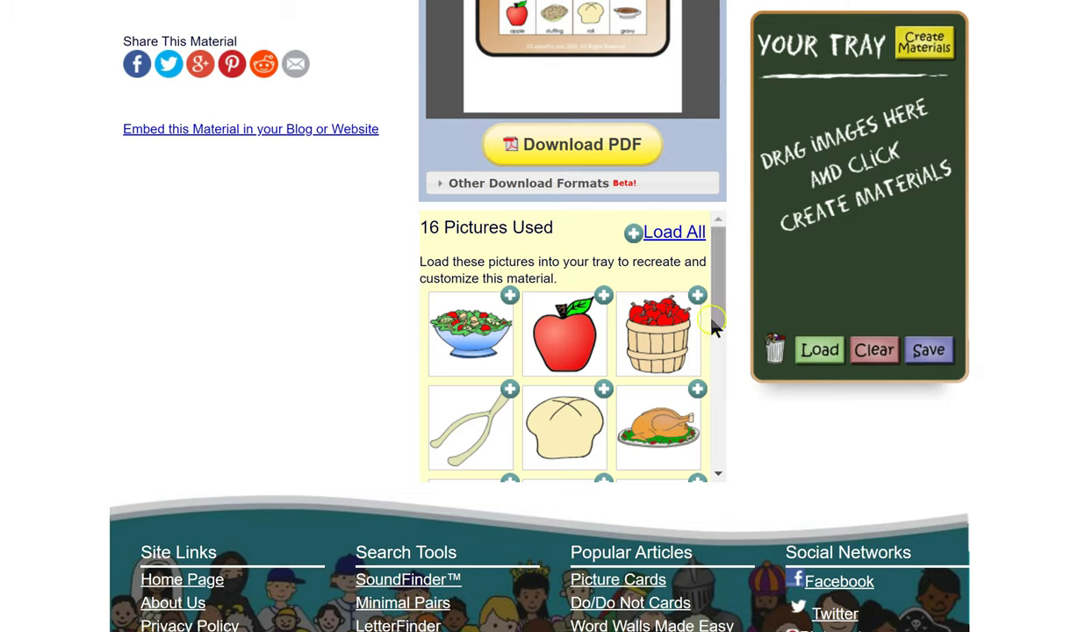
# Go to the Articles section from the top navigation bar.
pyautogui.scroll(3, 615, 298)
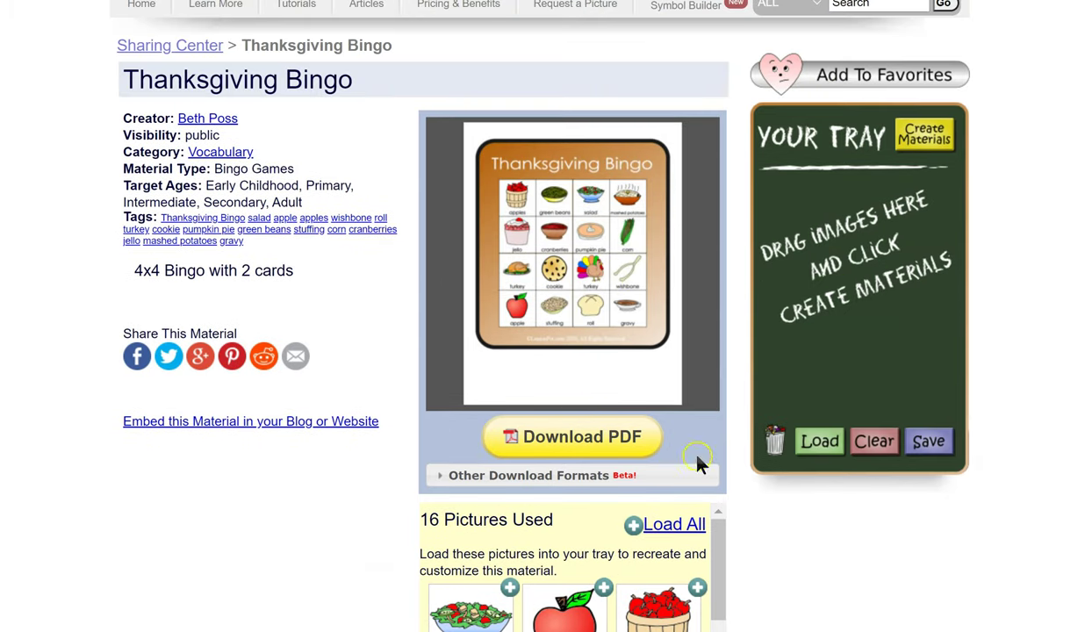
pyautogui.scroll(1, 234, 436)
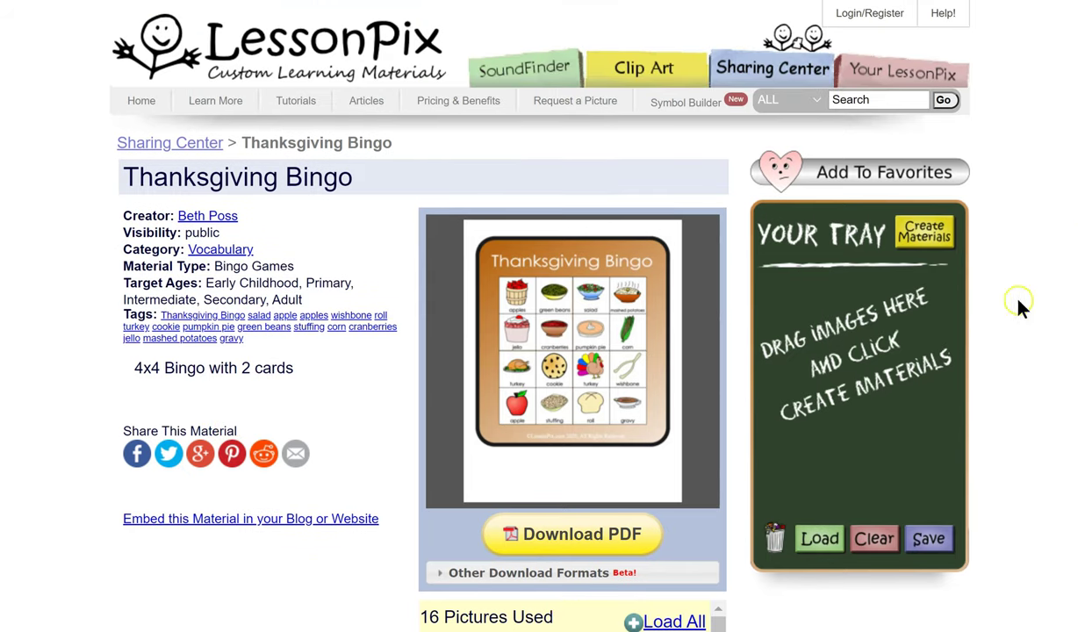
pyautogui.moveTo(365, 102); pyautogui.dragTo(356, 104)
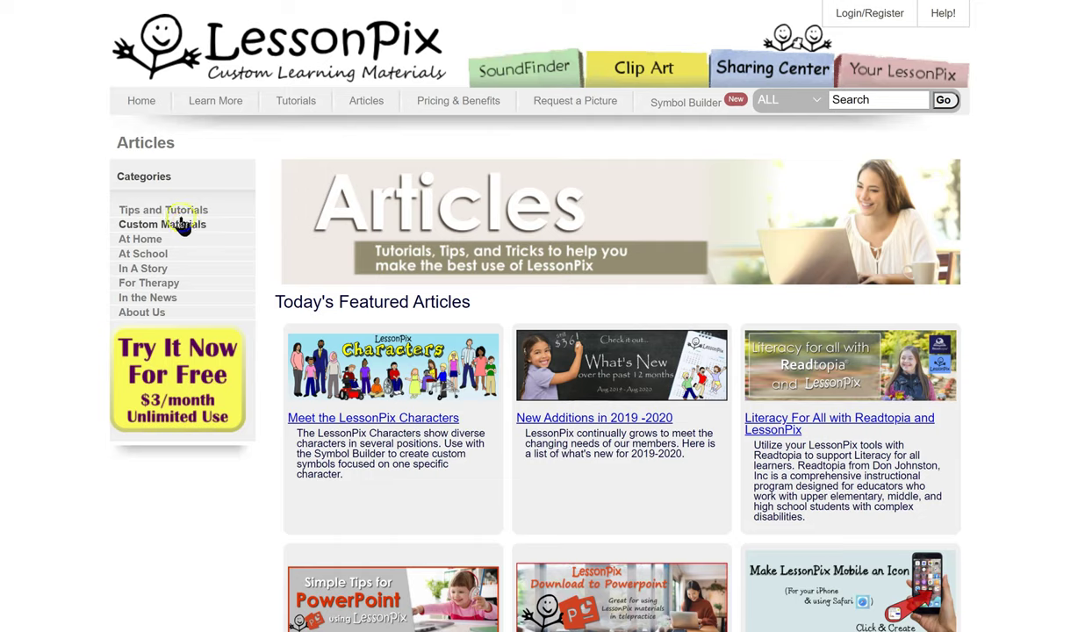
# Show the At Home article category and scroll through its articles.
pyautogui.click(136, 241)
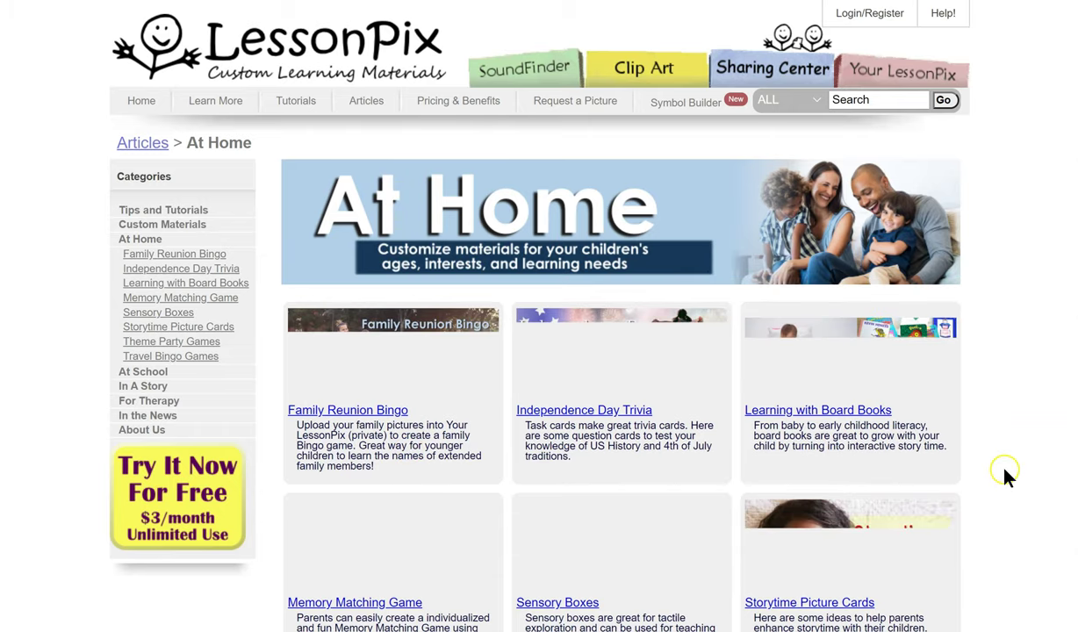
pyautogui.scroll(-2, 988, 449)
pyautogui.scroll(-1, 1036, 484)
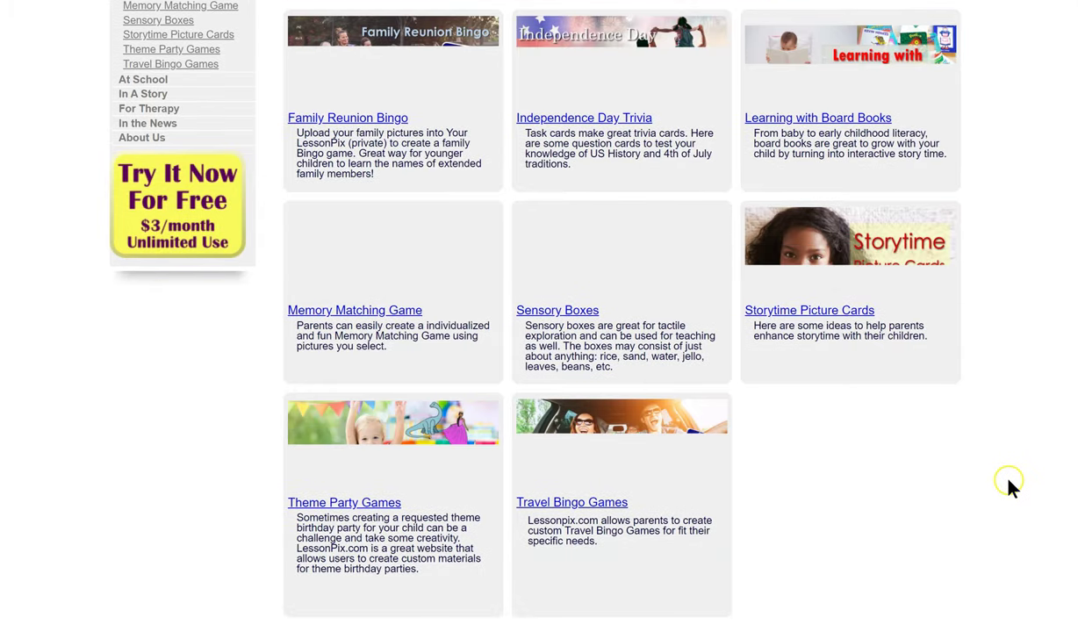
pyautogui.scroll(3, 959, 491)
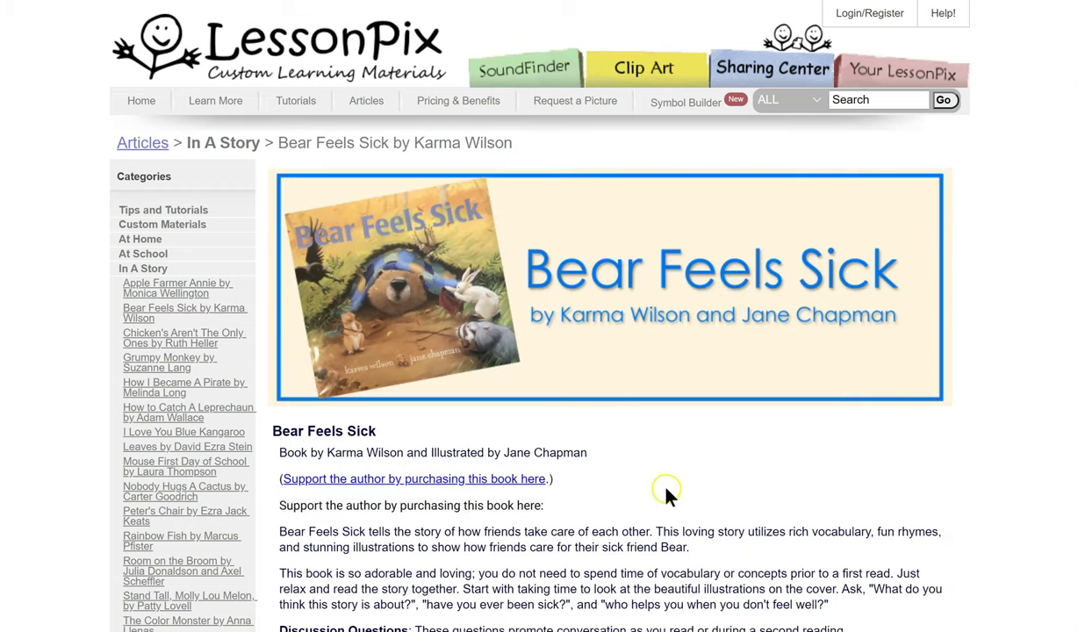
# Open the Bear Feels Sick discussion questions material.
pyautogui.scroll(-3, 666, 494)
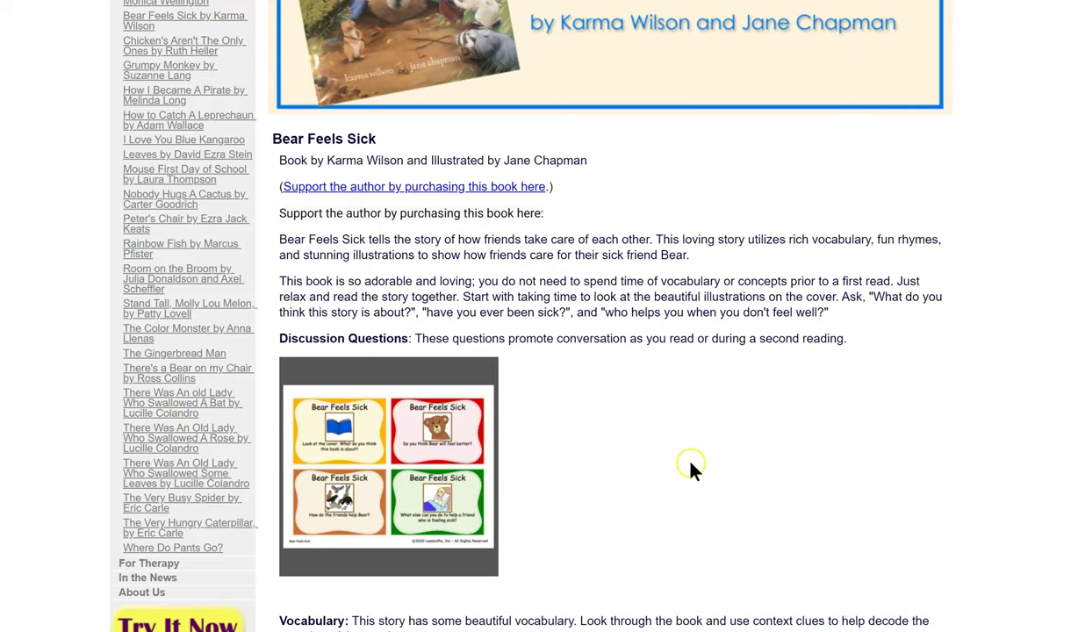
pyautogui.click(338, 494)
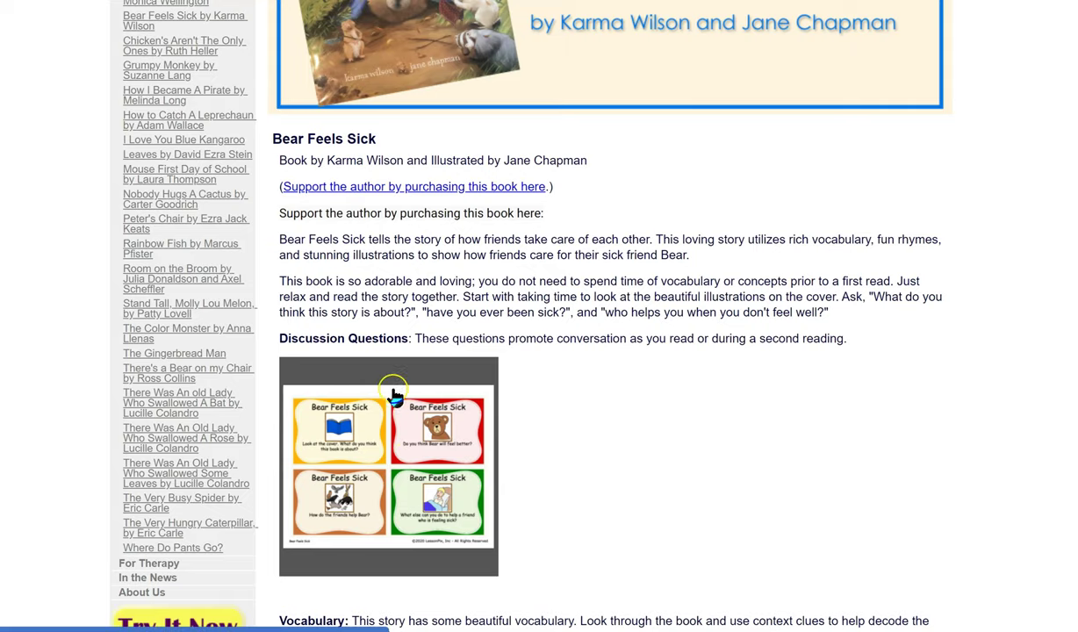
pyautogui.scroll(-5, 790, 487)
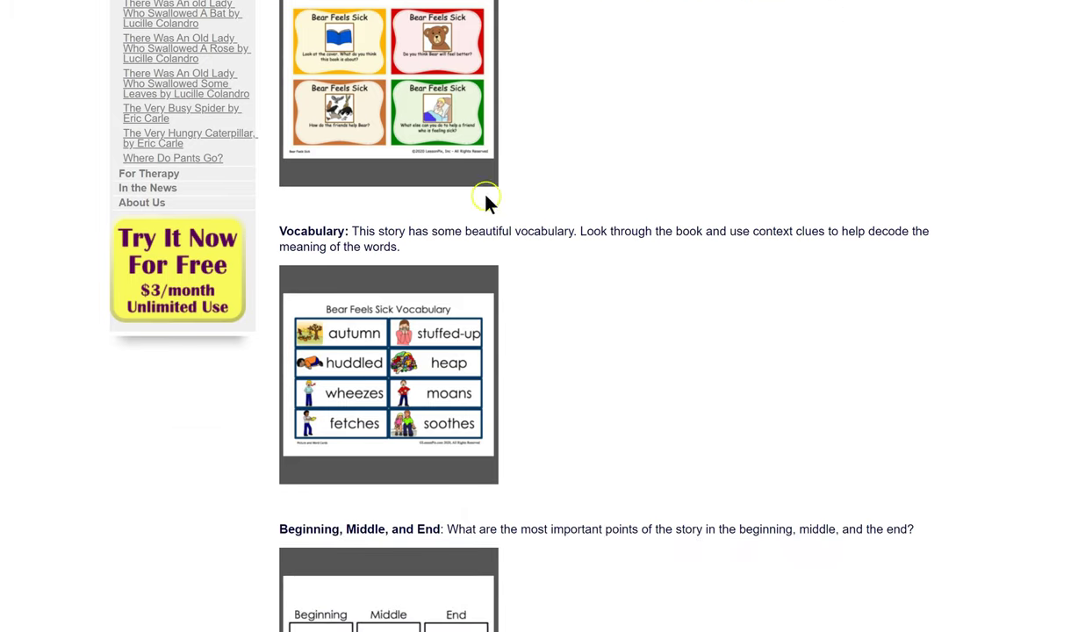
# Open the Bear Feels Sick vocabulary material and scroll through it.
pyautogui.click(474, 430)
pyautogui.scroll(-4, 659, 428)
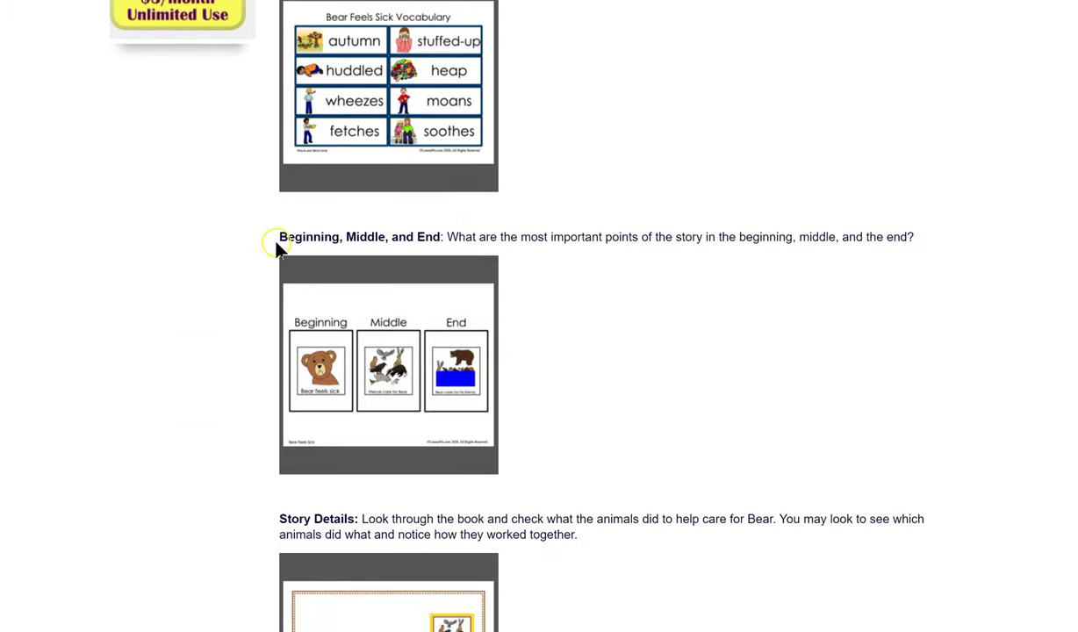
pyautogui.scroll(-4, 841, 395)
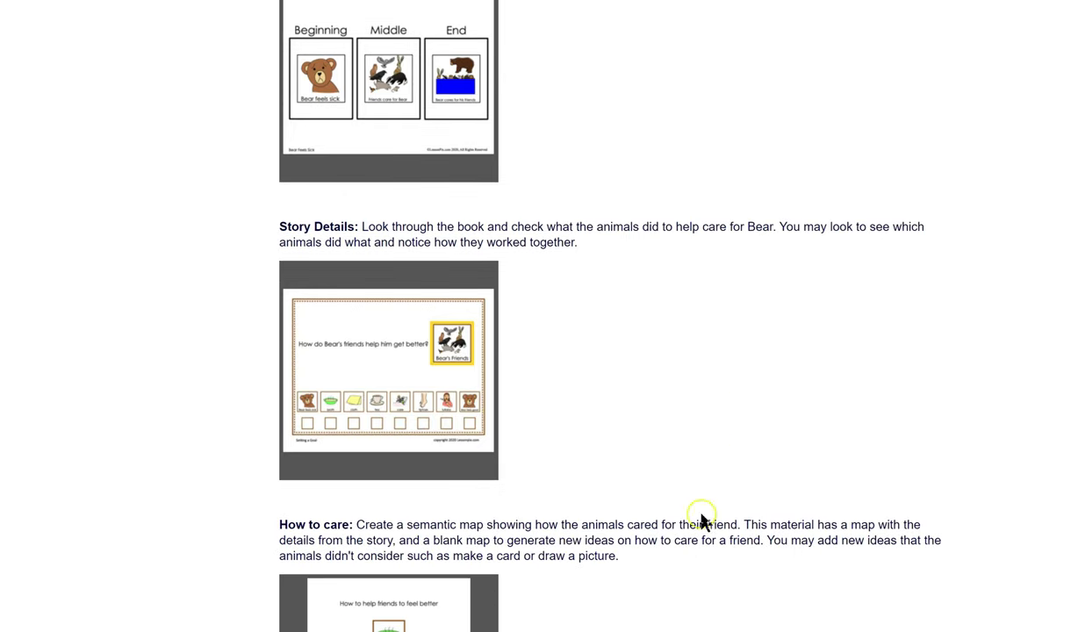
pyautogui.click(347, 429)
pyautogui.scroll(-3, 618, 345)
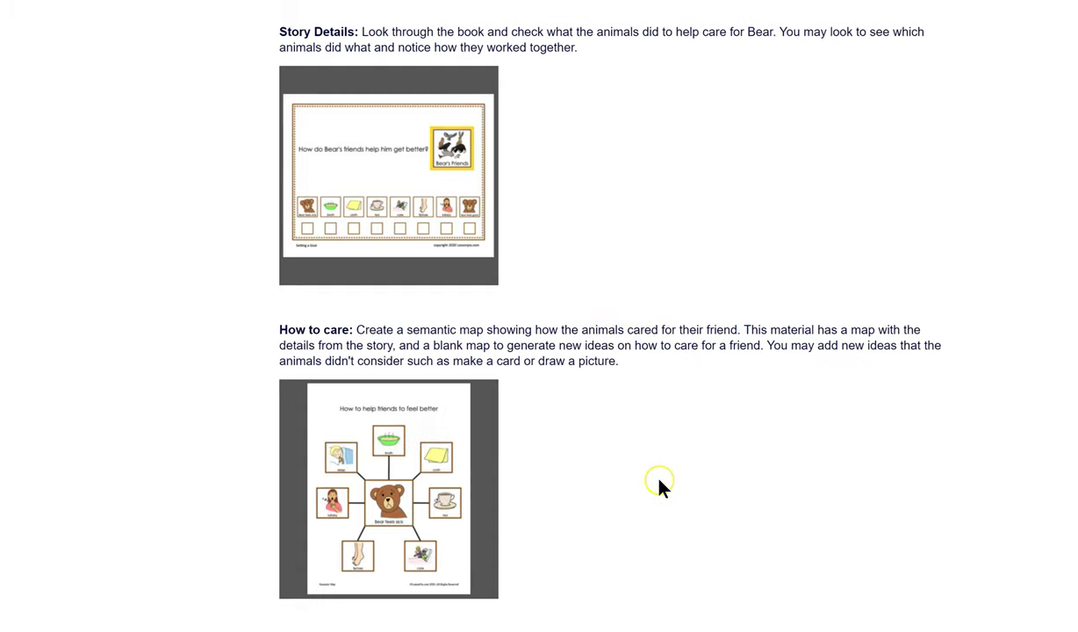
pyautogui.scroll(-5, 615, 439)
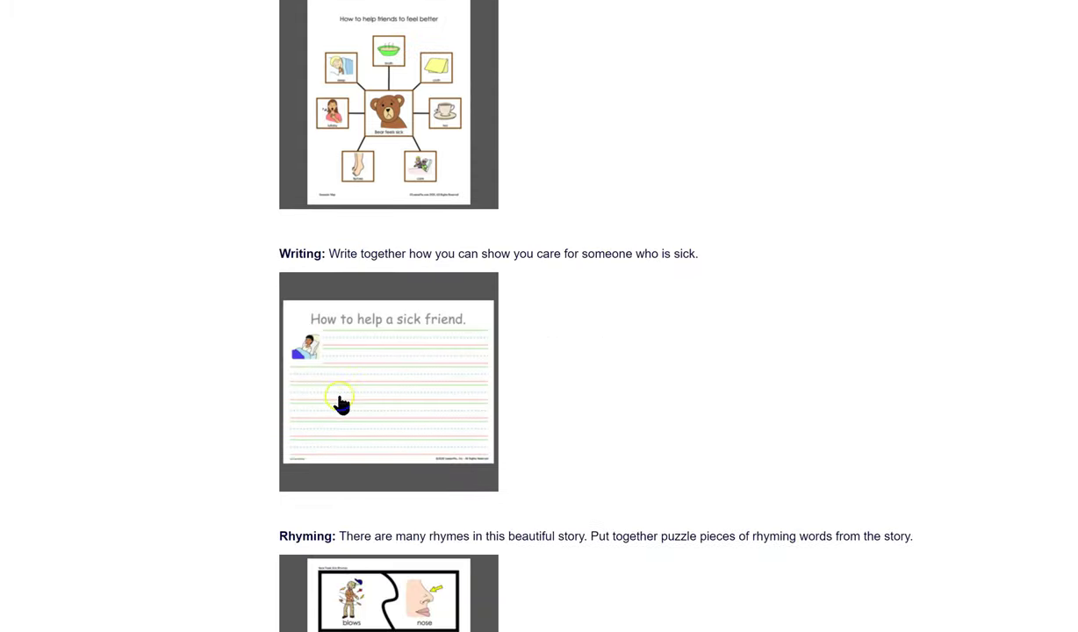
pyautogui.scroll(-7, 657, 418)
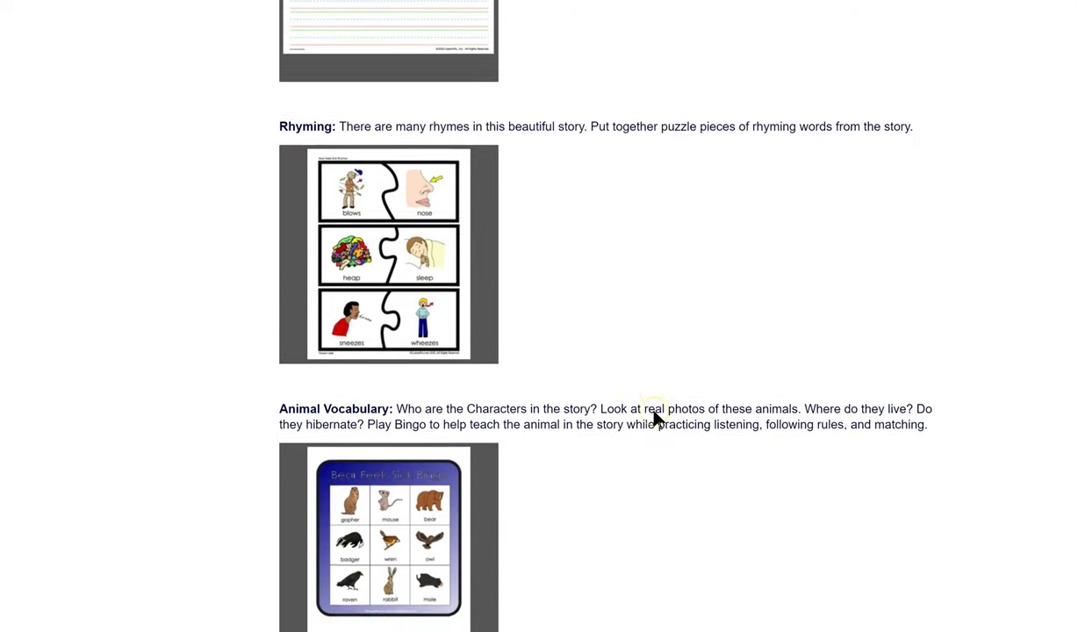
pyautogui.scroll(-6, 678, 414)
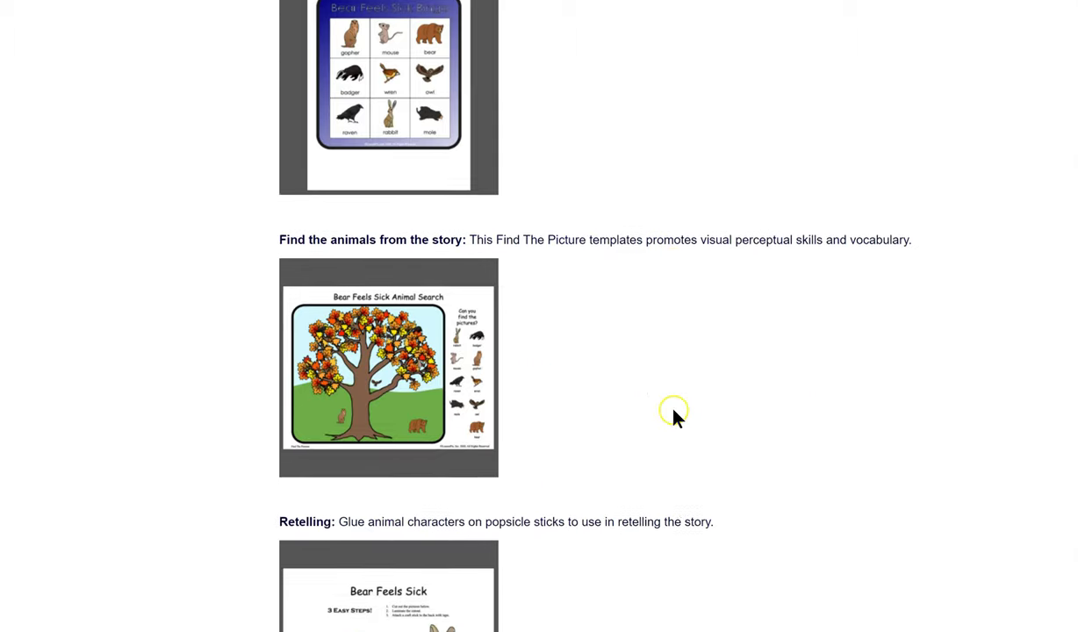
pyautogui.scroll(-9, 660, 416)
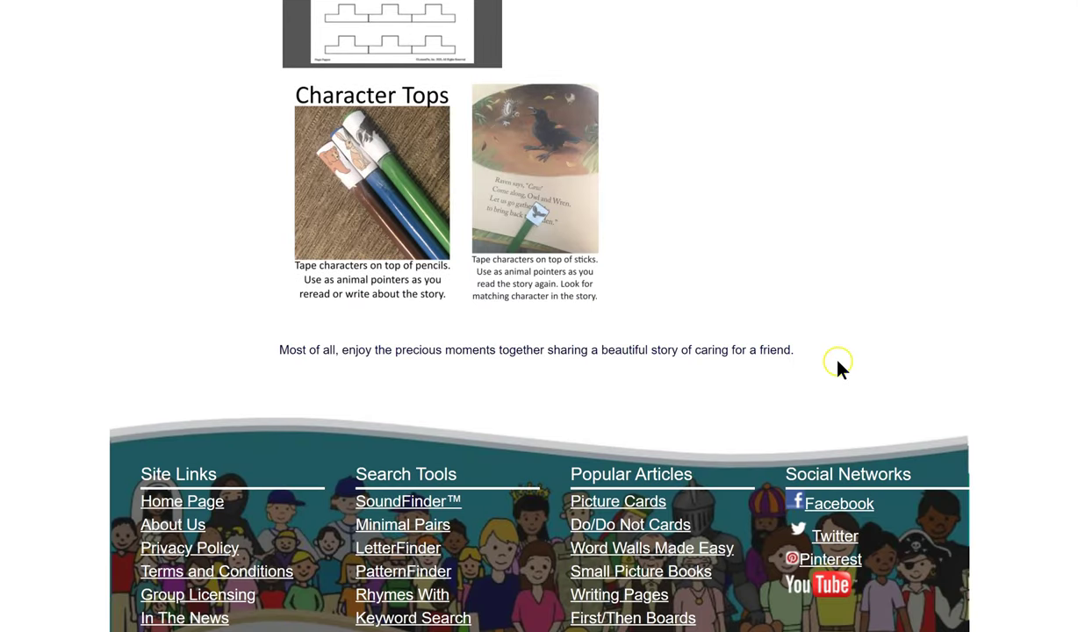
# Open the At School articles category from the Categories sidebar.
pyautogui.scroll(10, 838, 365)
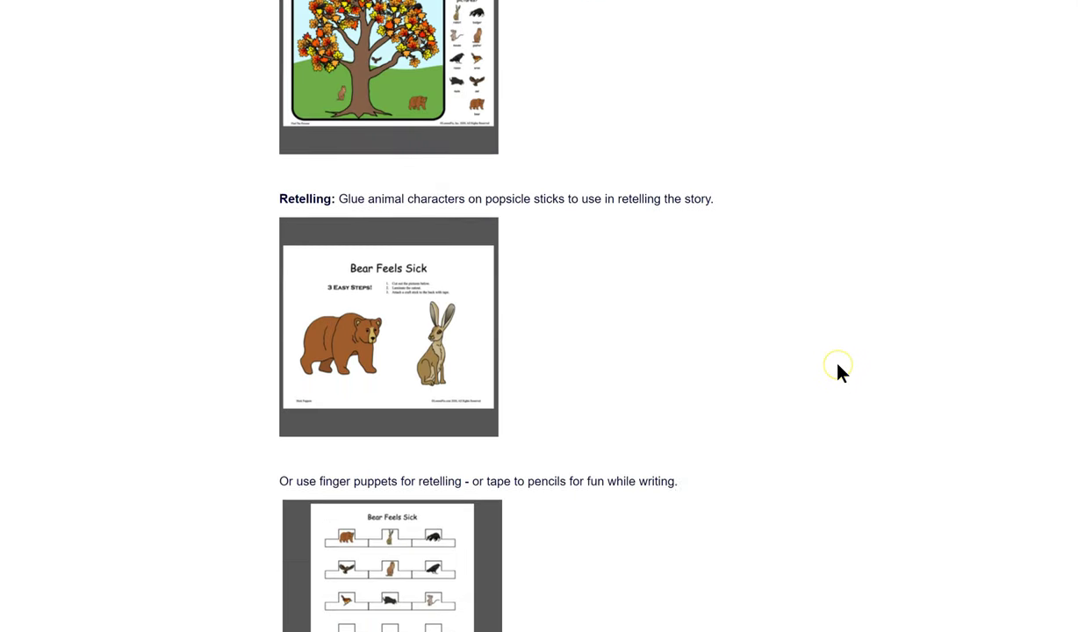
pyautogui.scroll(15, 837, 372)
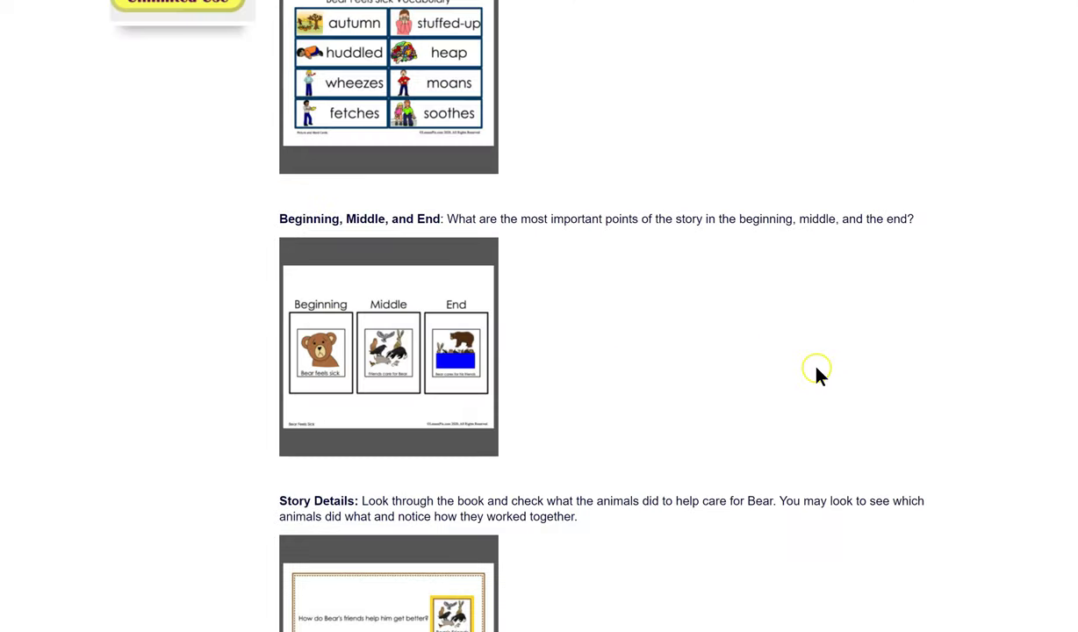
pyautogui.scroll(3, 795, 369)
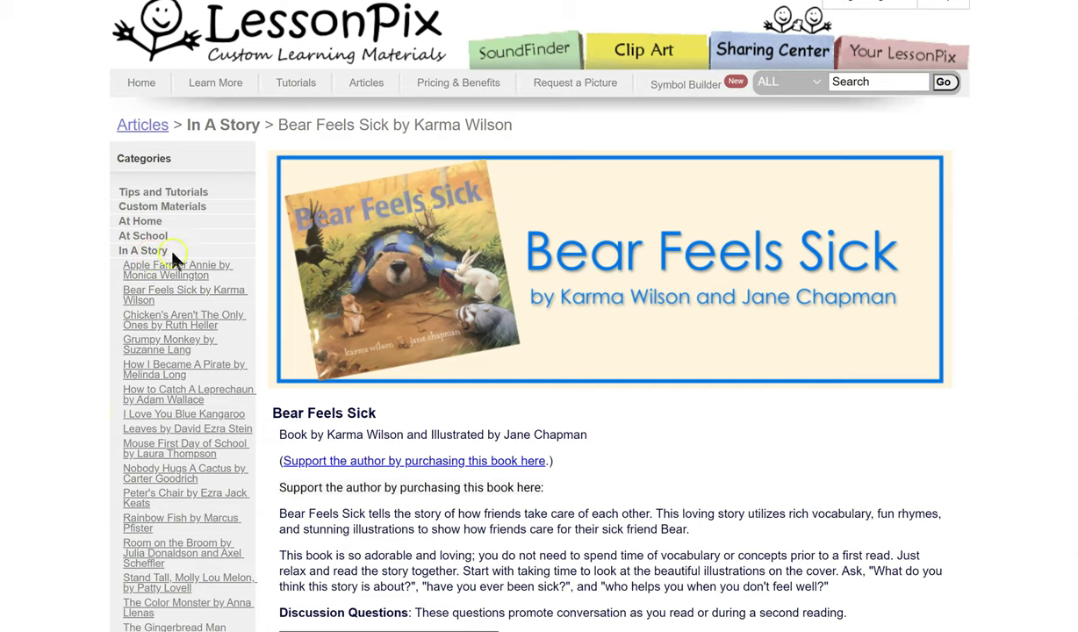
pyautogui.scroll(-3, 186, 579)
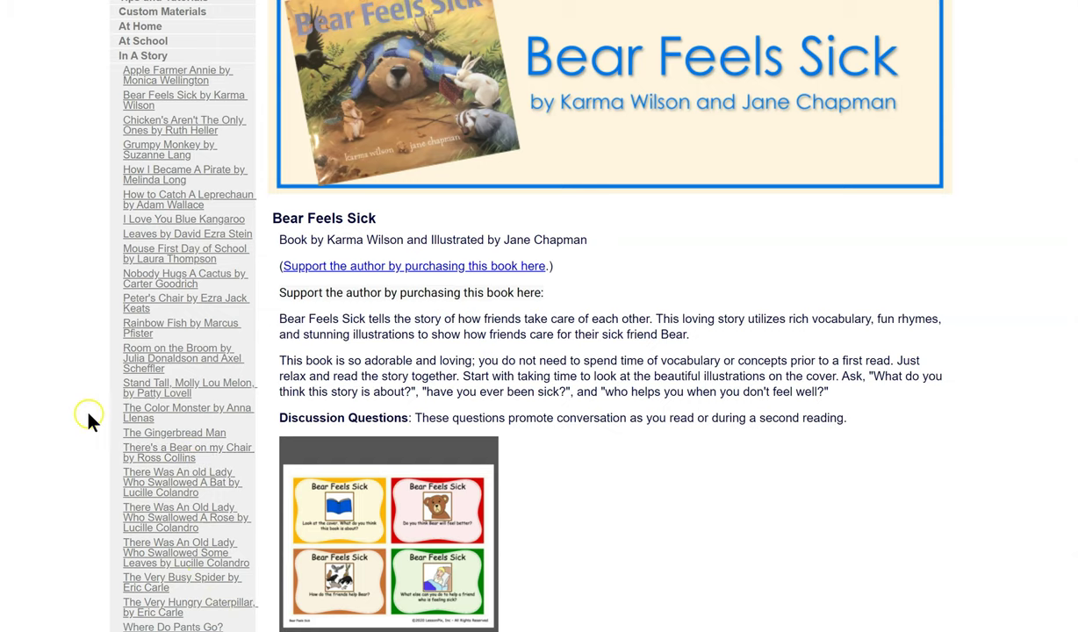
pyautogui.scroll(-3, 77, 313)
pyautogui.scroll(5, 73, 299)
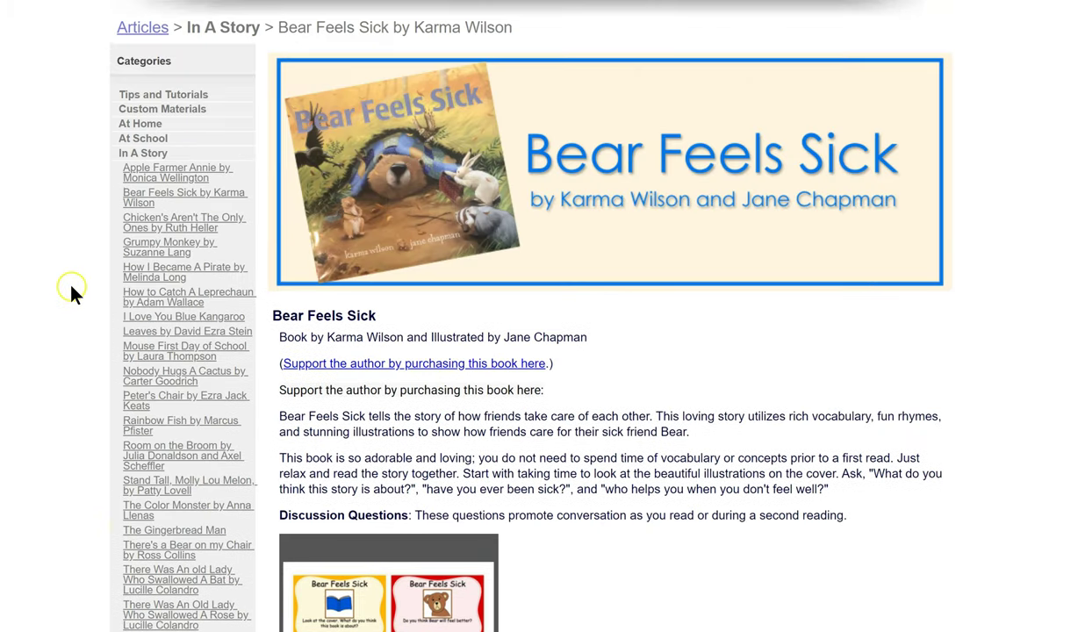
pyautogui.click(147, 141)
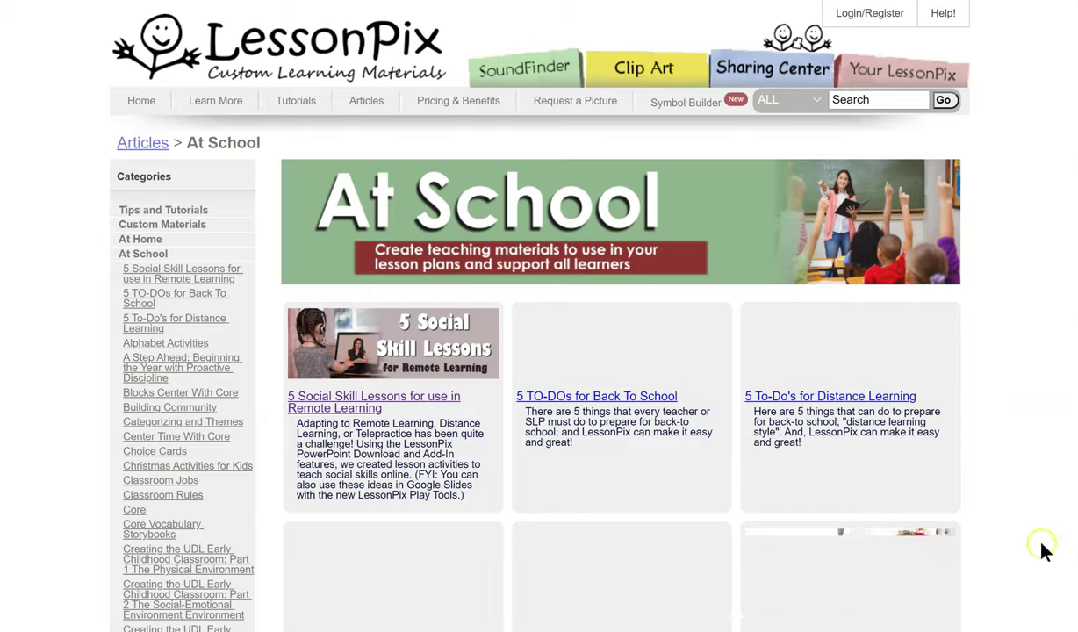
pyautogui.click(329, 409)
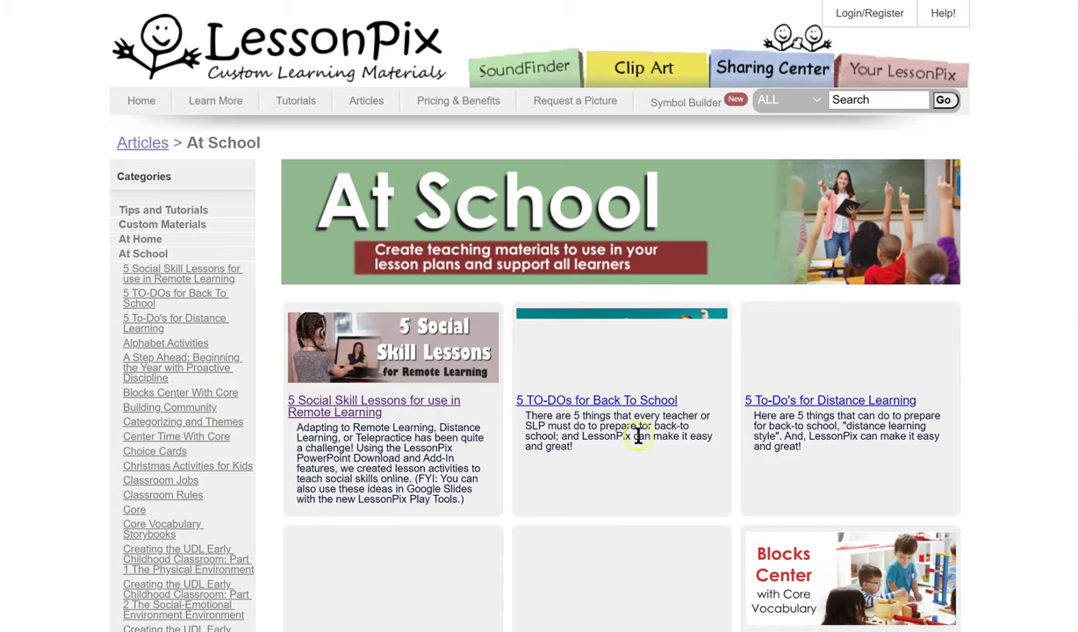
pyautogui.scroll(-3, 746, 404)
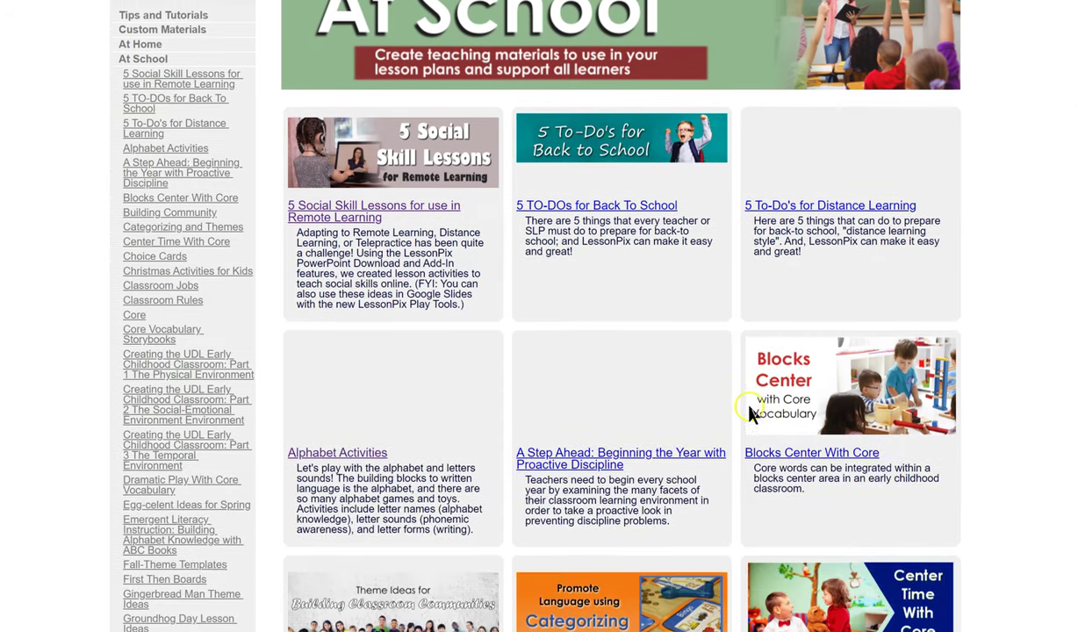
pyautogui.scroll(-1, 702, 518)
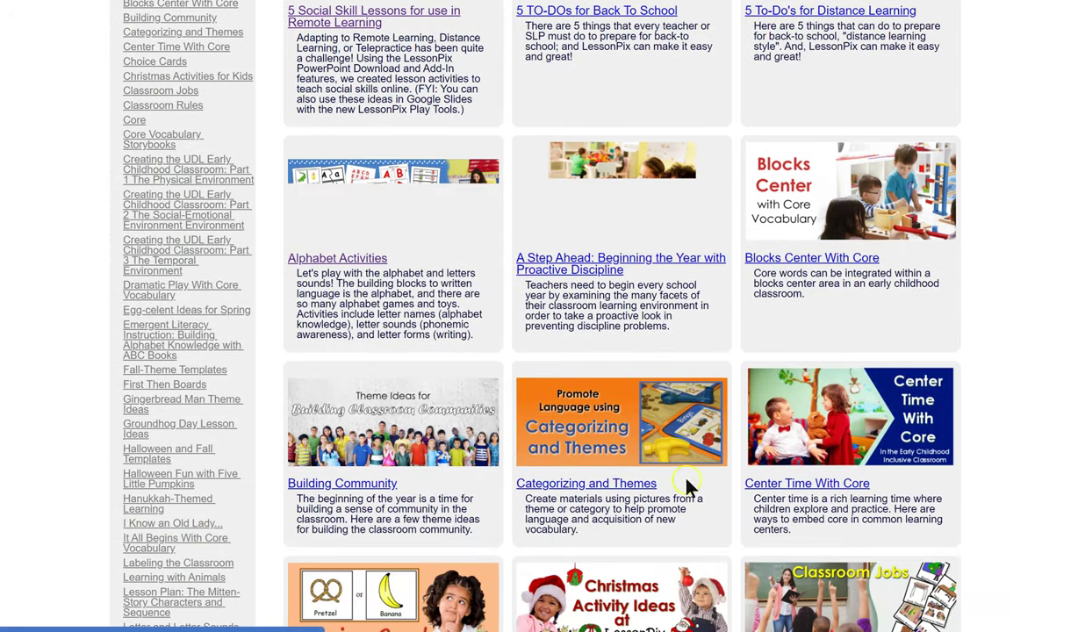
pyautogui.scroll(-5, 952, 480)
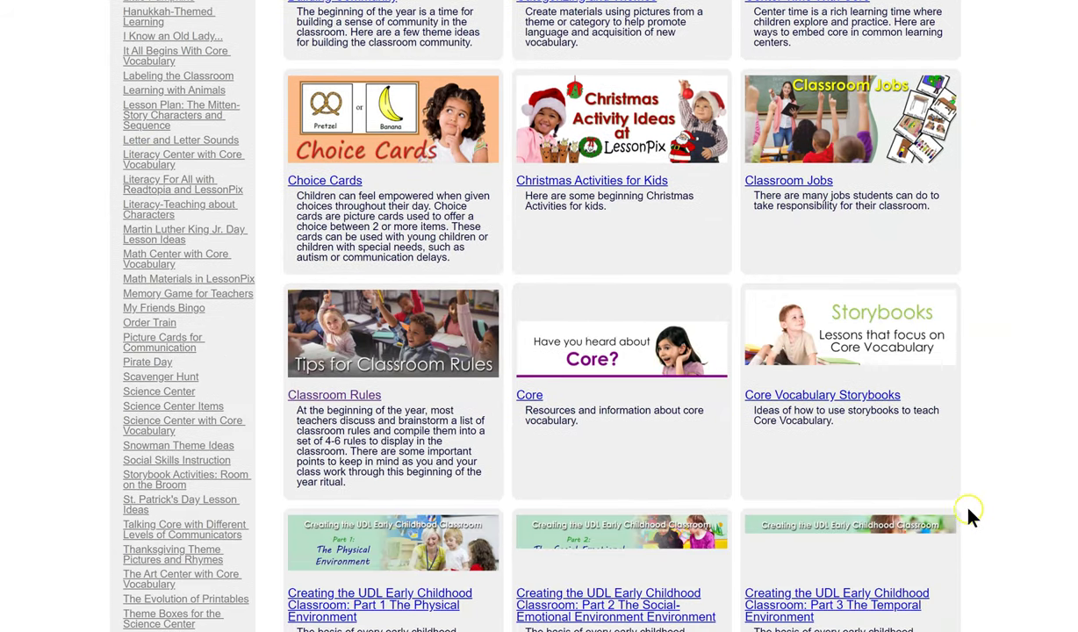
pyautogui.scroll(8, 989, 415)
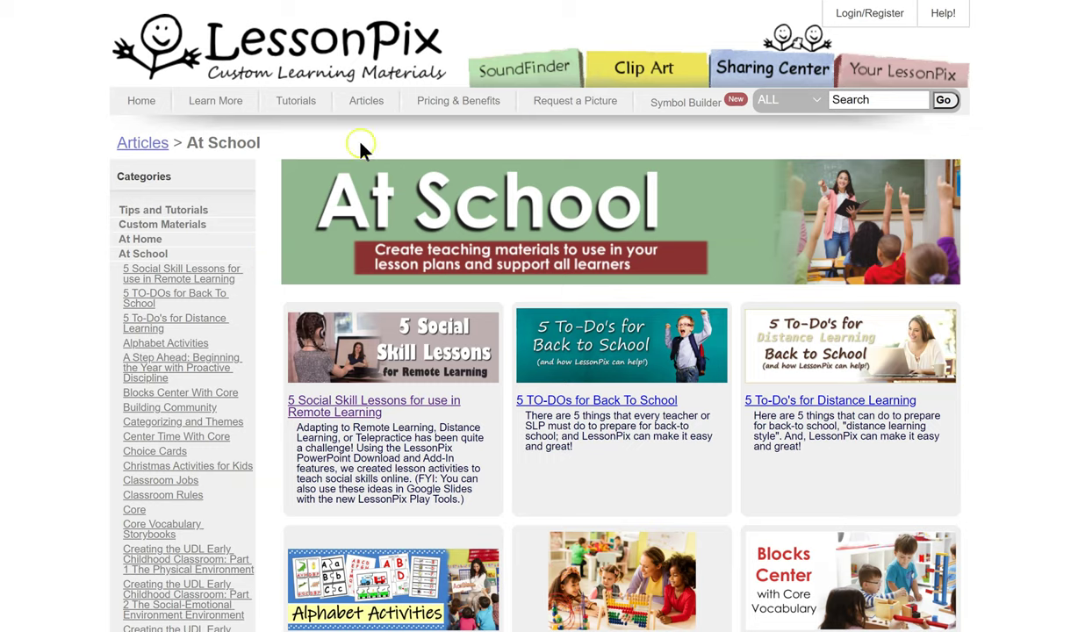
pyautogui.click(291, 100)
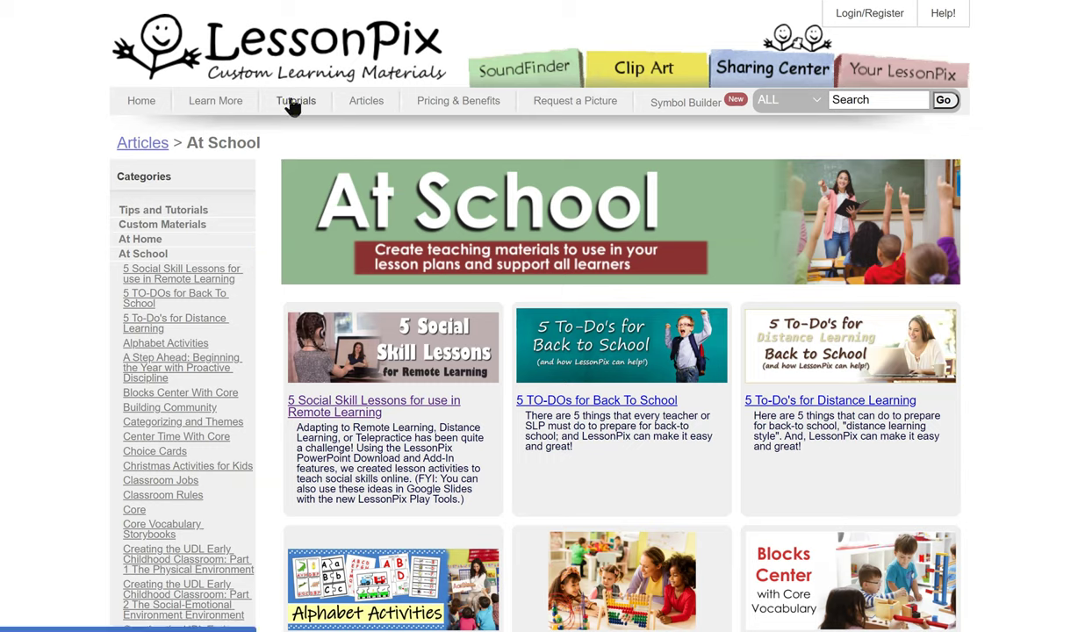
# Open the Tutorials section and the Edit a Material tutorial.
pyautogui.click(298, 100)
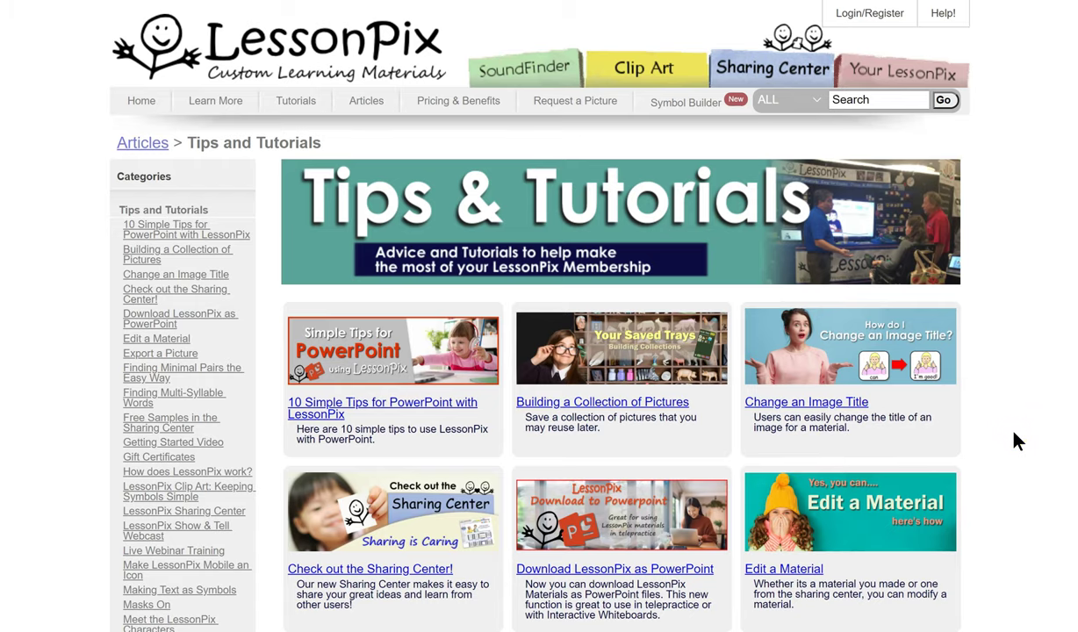
pyautogui.scroll(-1, 1016, 440)
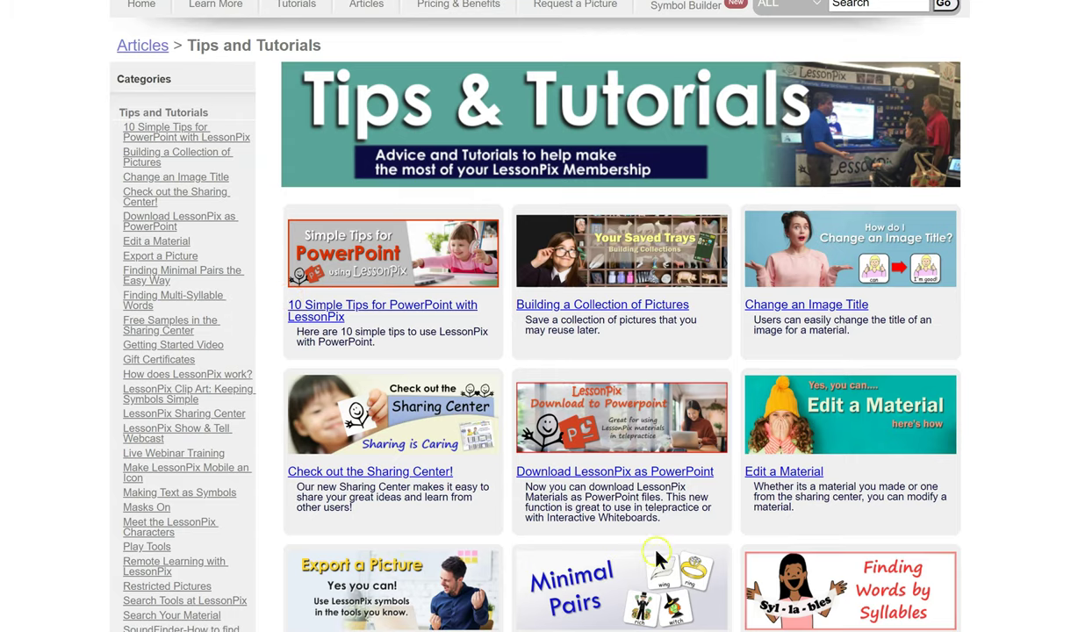
pyautogui.click(748, 455)
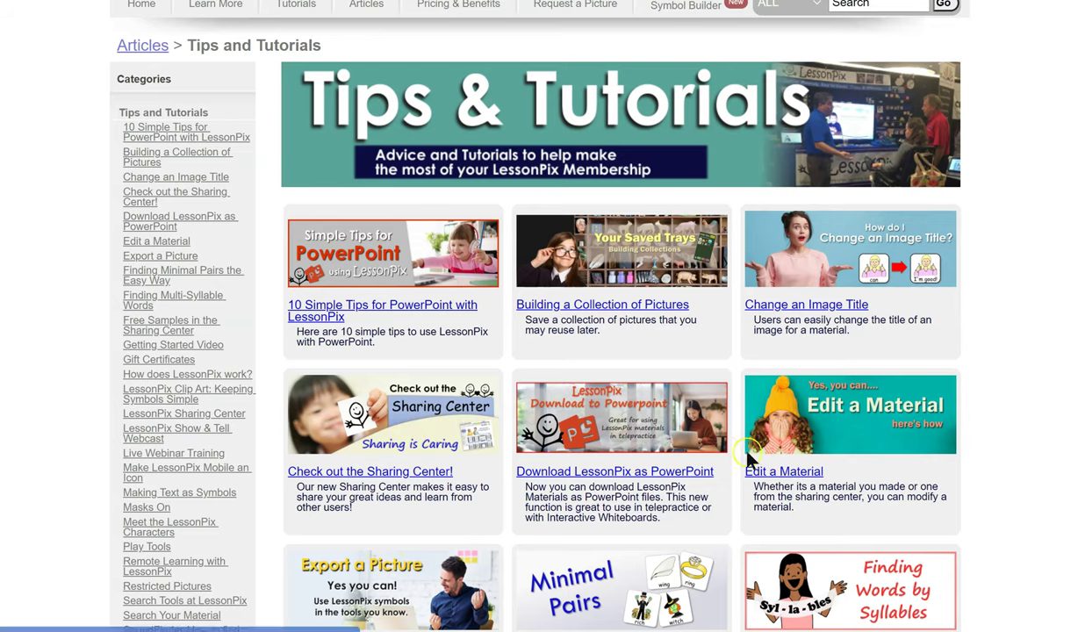
pyautogui.scroll(-1, 790, 452)
pyautogui.scroll(-3, 902, 384)
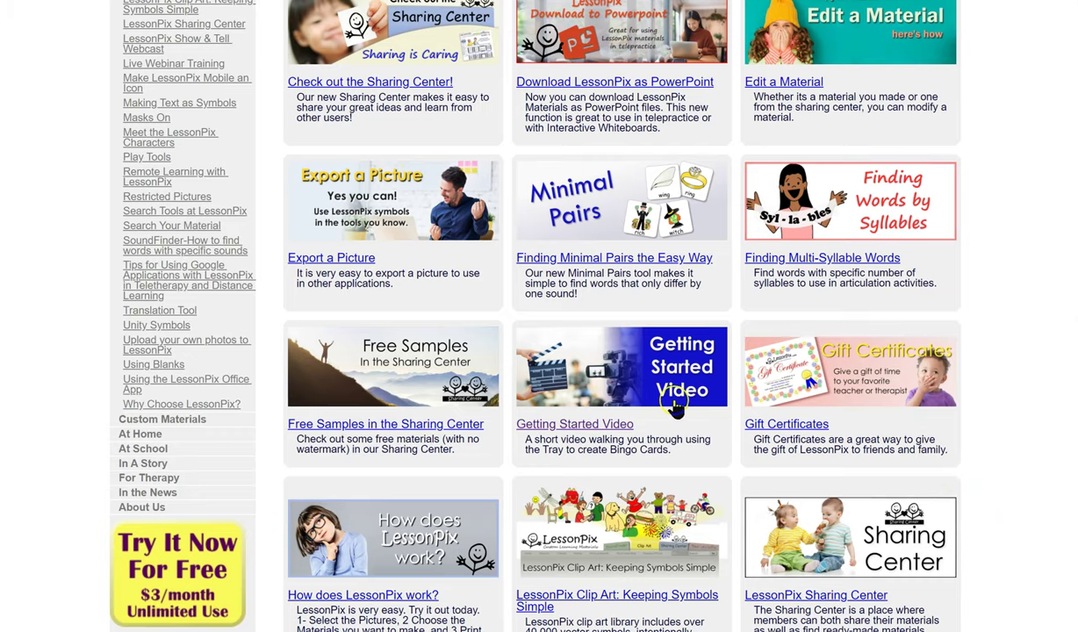
# Open the Download LessonPix as PowerPoint tutorial.
pyautogui.scroll(-3, 676, 409)
pyautogui.scroll(10, 591, 535)
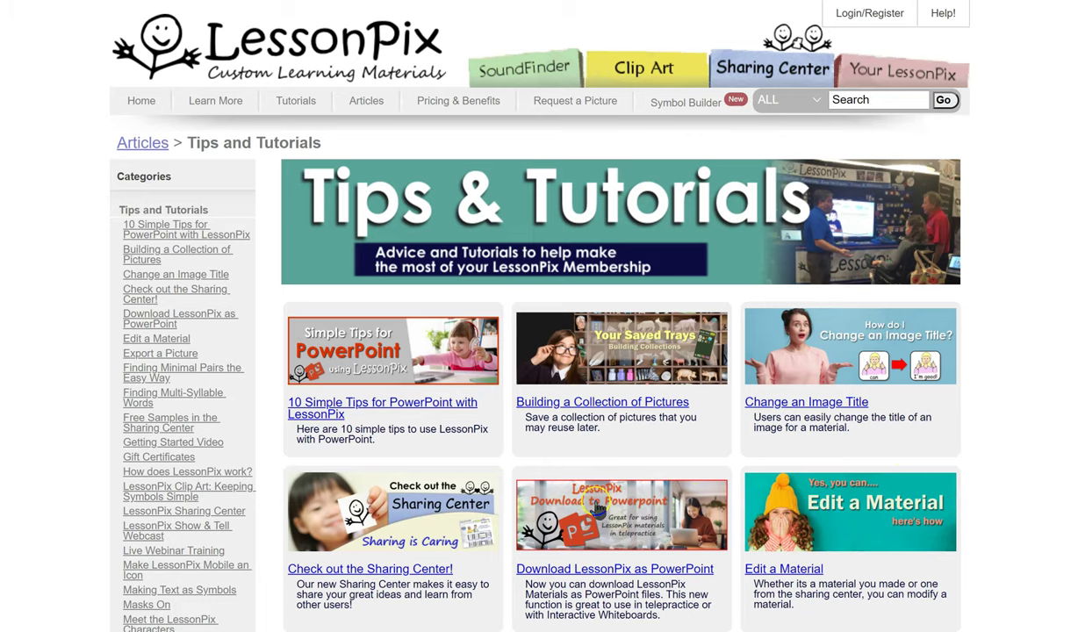
pyautogui.click(597, 509)
# Sign in on Your LessonPix and view All Materials.
pyautogui.click(913, 70)
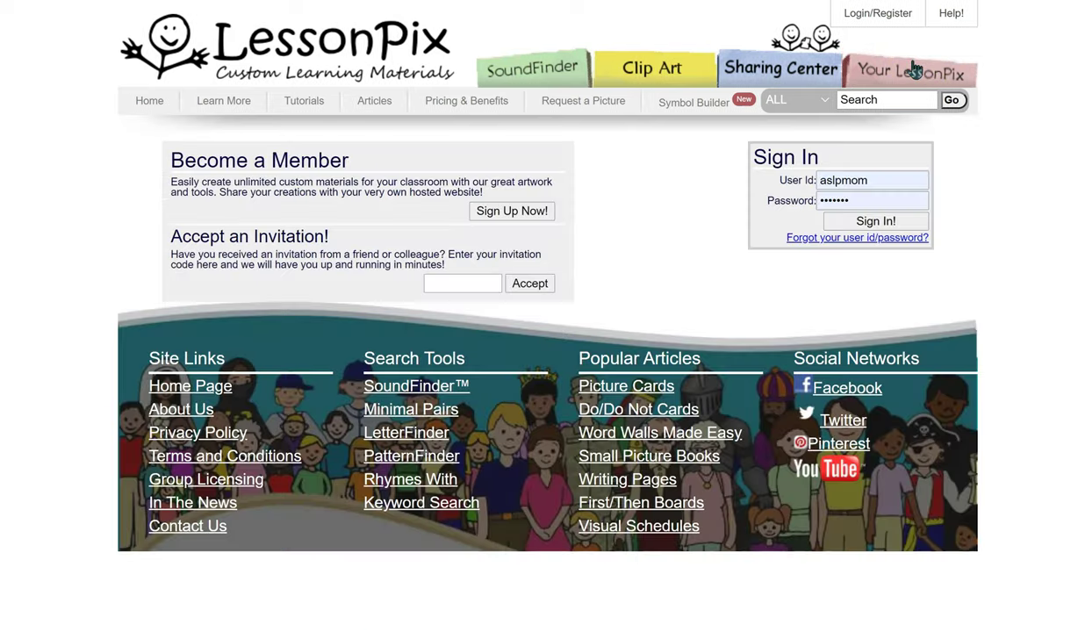
pyautogui.click(859, 225)
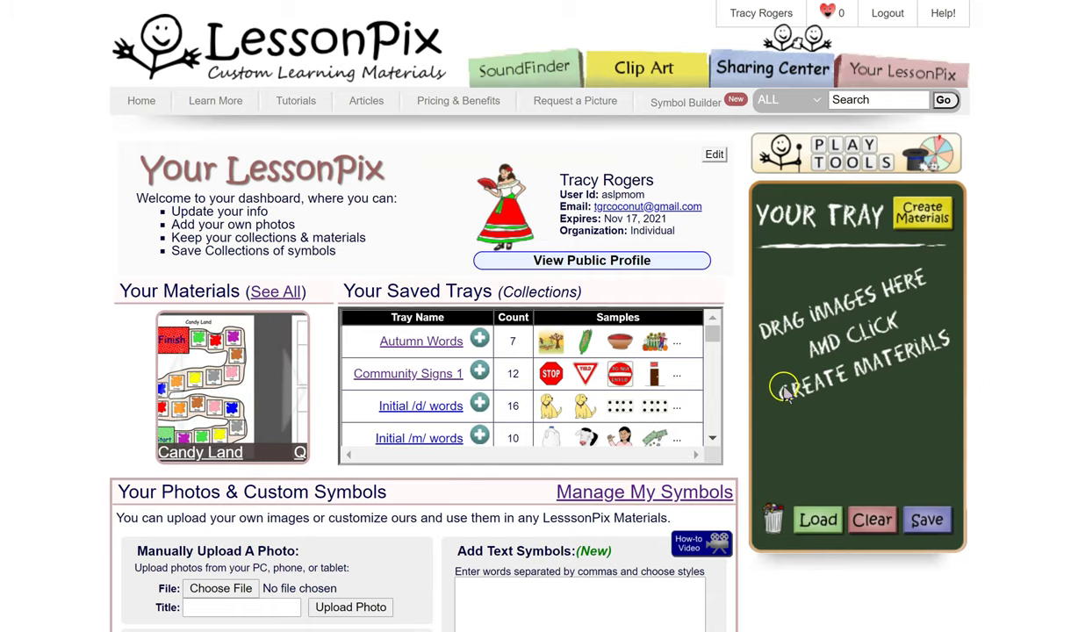
pyautogui.click(268, 293)
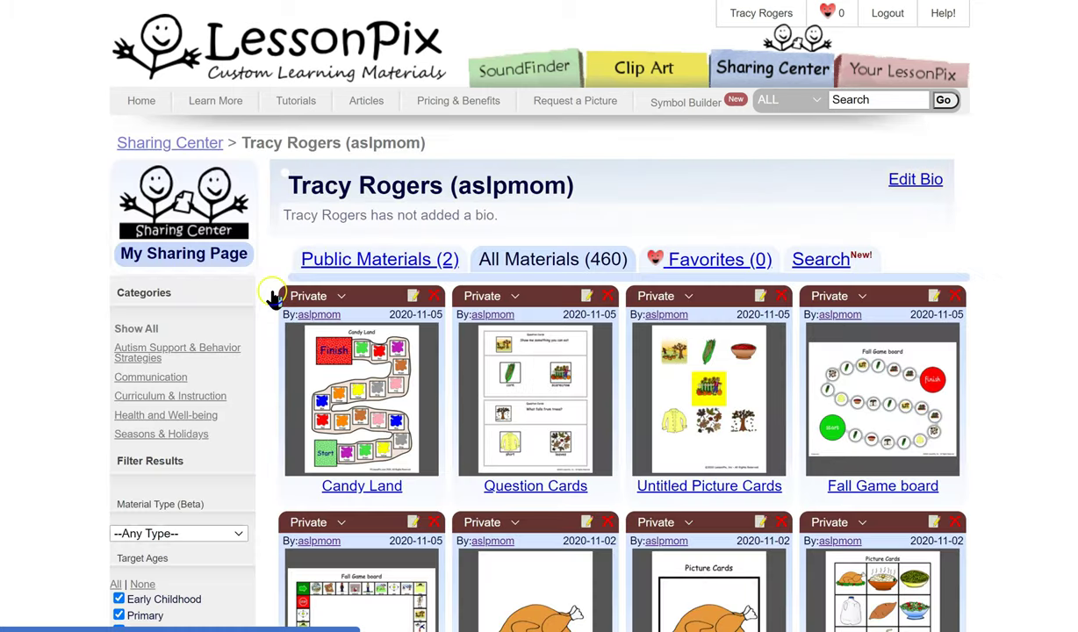
pyautogui.scroll(-8, 911, 419)
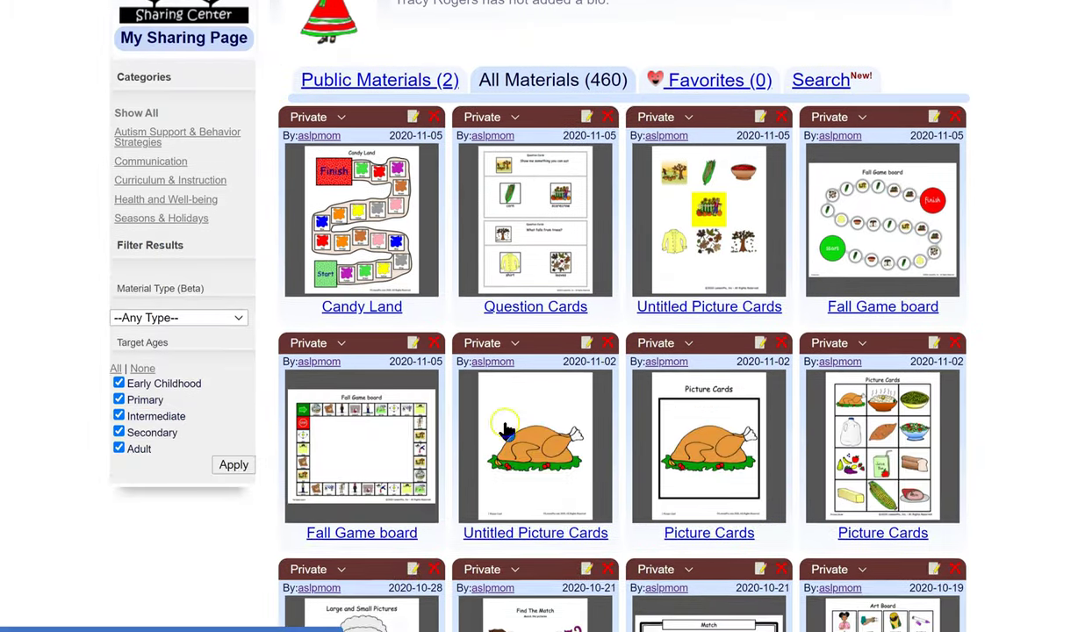
pyautogui.scroll(8, 874, 509)
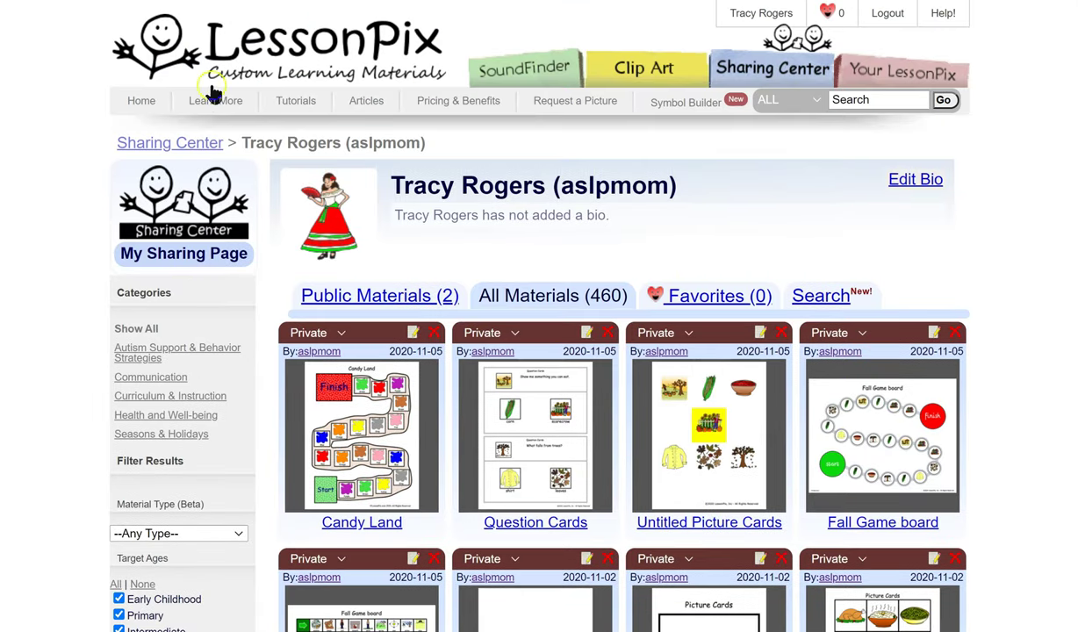
pyautogui.click(904, 61)
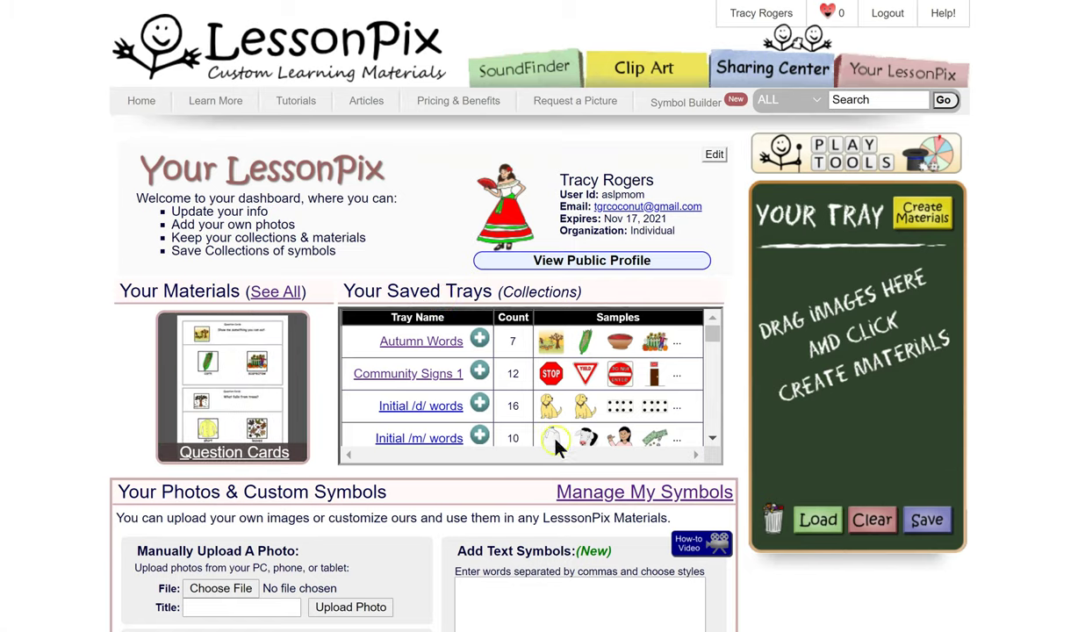
# Browse the saved trays on the dashboard and focus the header Search box.
pyautogui.scroll(-1, 431, 395)
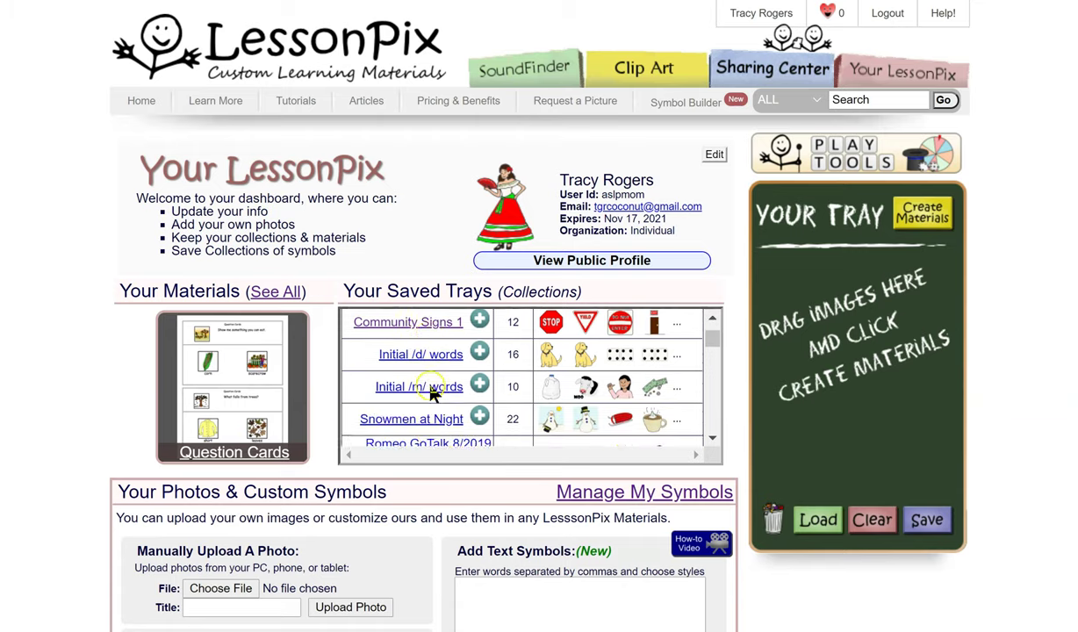
pyautogui.scroll(-3, 432, 395)
pyautogui.scroll(-1, 432, 395)
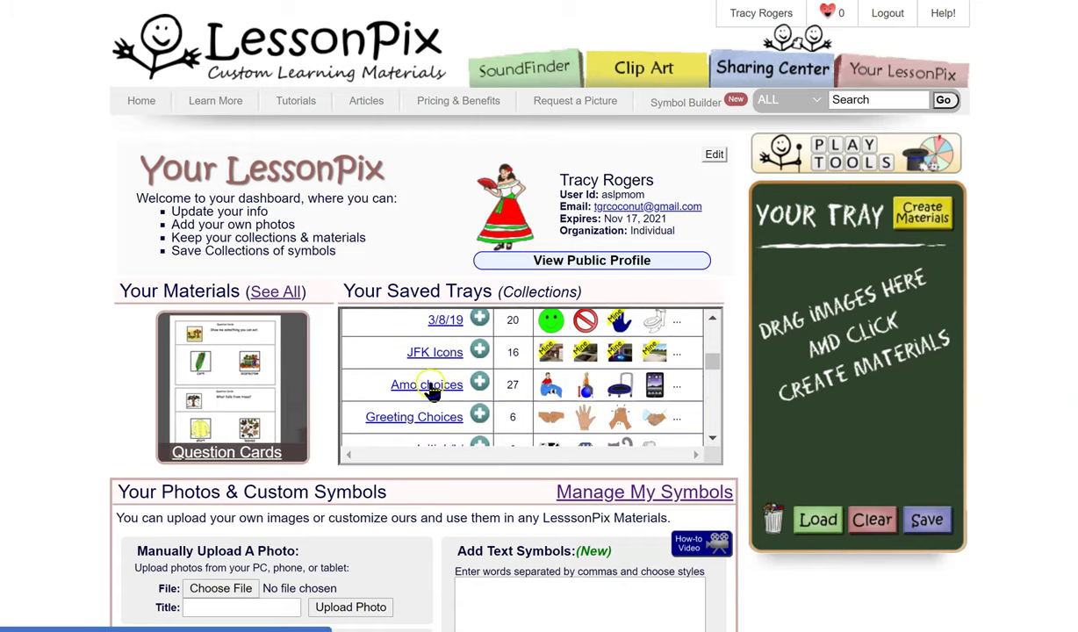
pyautogui.scroll(5, 430, 386)
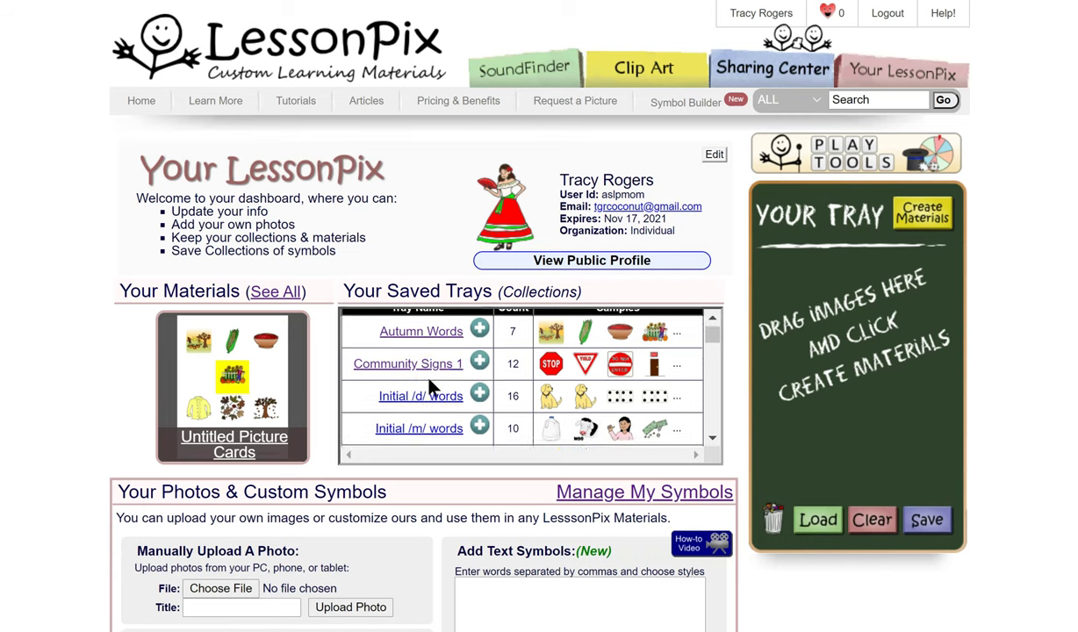
pyautogui.scroll(1, 429, 381)
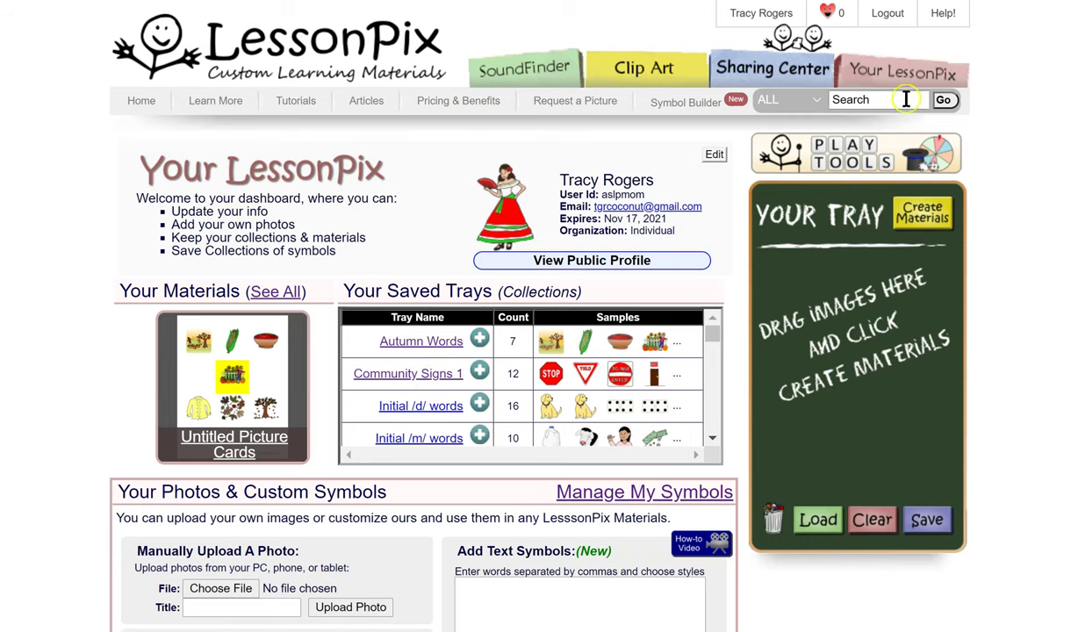
pyautogui.click(906, 99)
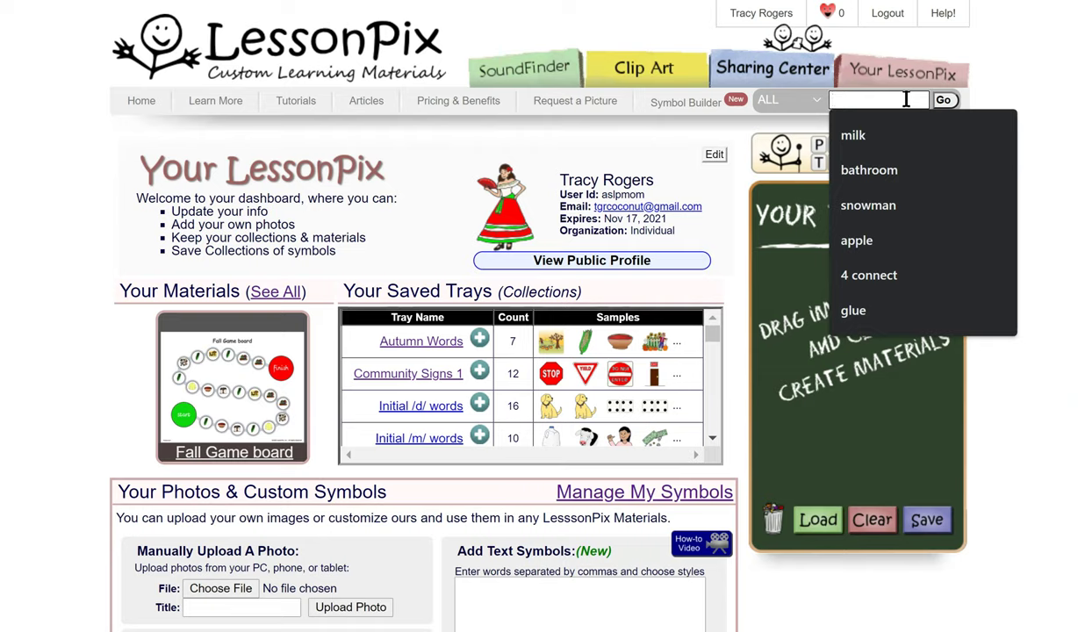
# Search for 'crayons' and add a Crayons symbol to Your Tray.
pyautogui.write('crayons')
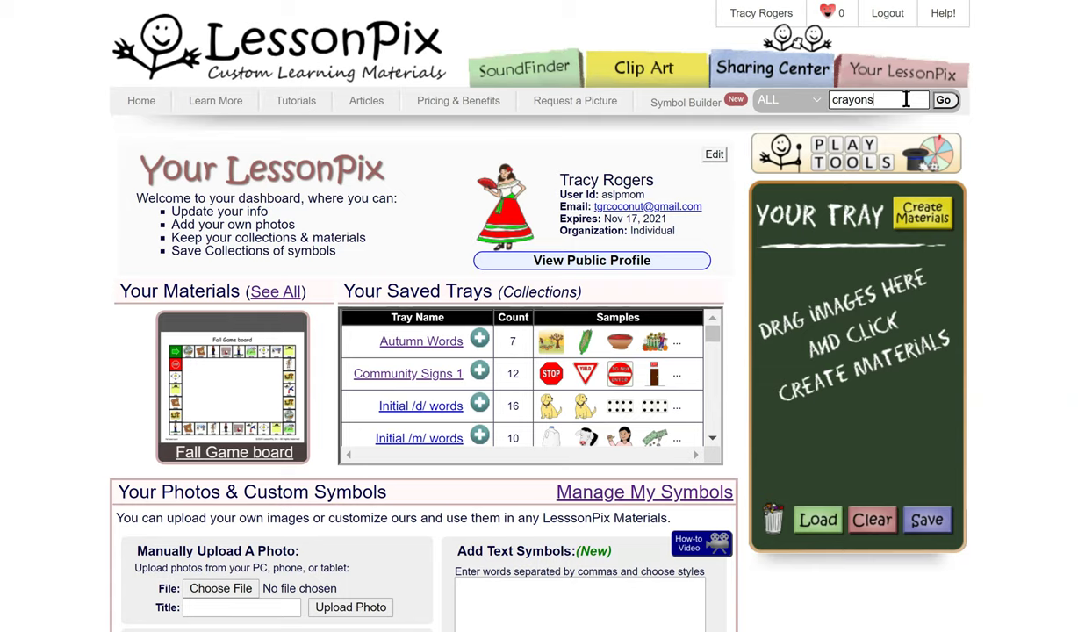
pyautogui.press('Return')
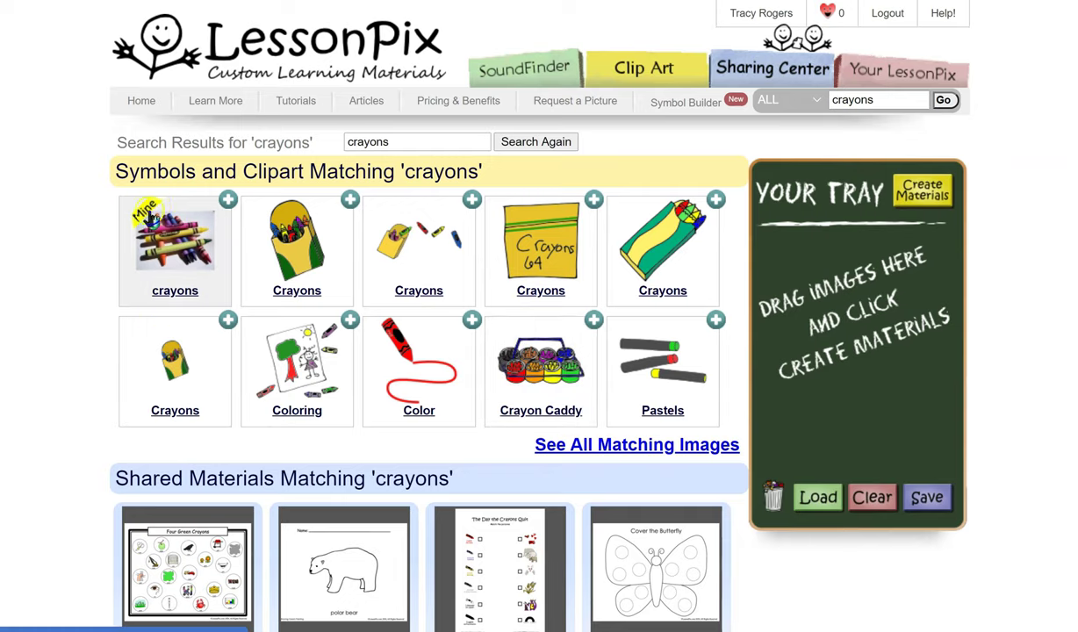
pyautogui.scroll(-1, 261, 382)
pyautogui.scroll(-3, 262, 382)
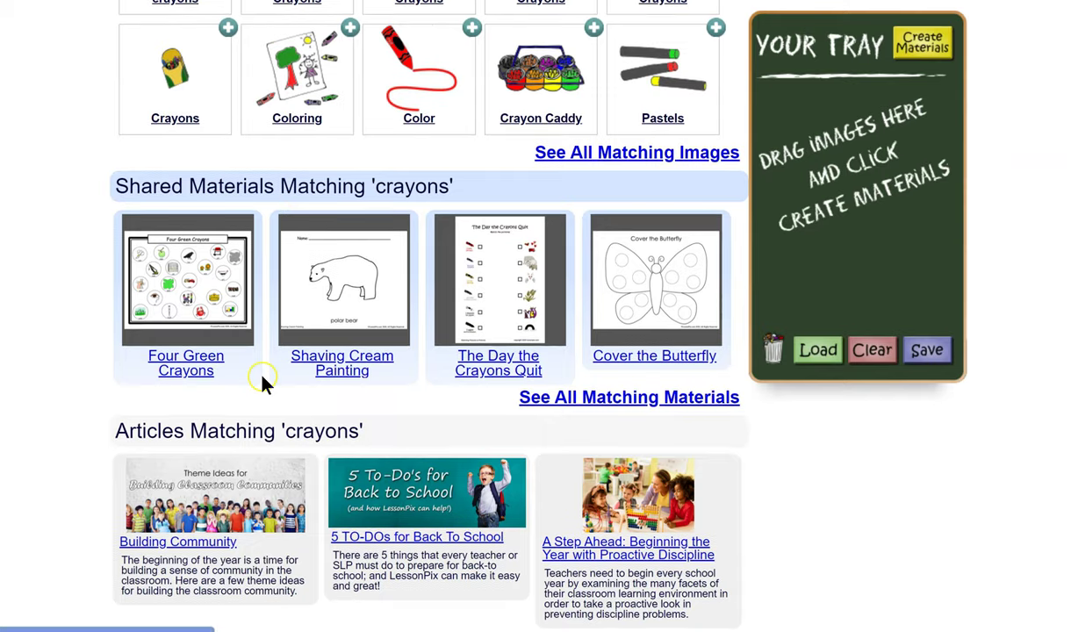
pyautogui.scroll(4, 259, 380)
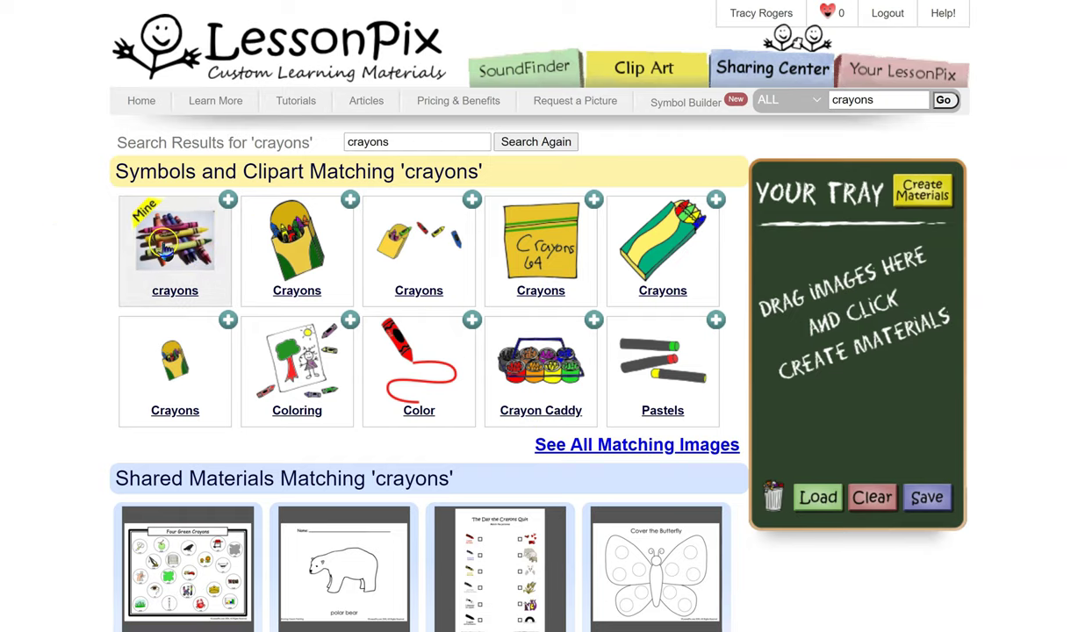
pyautogui.click(349, 201)
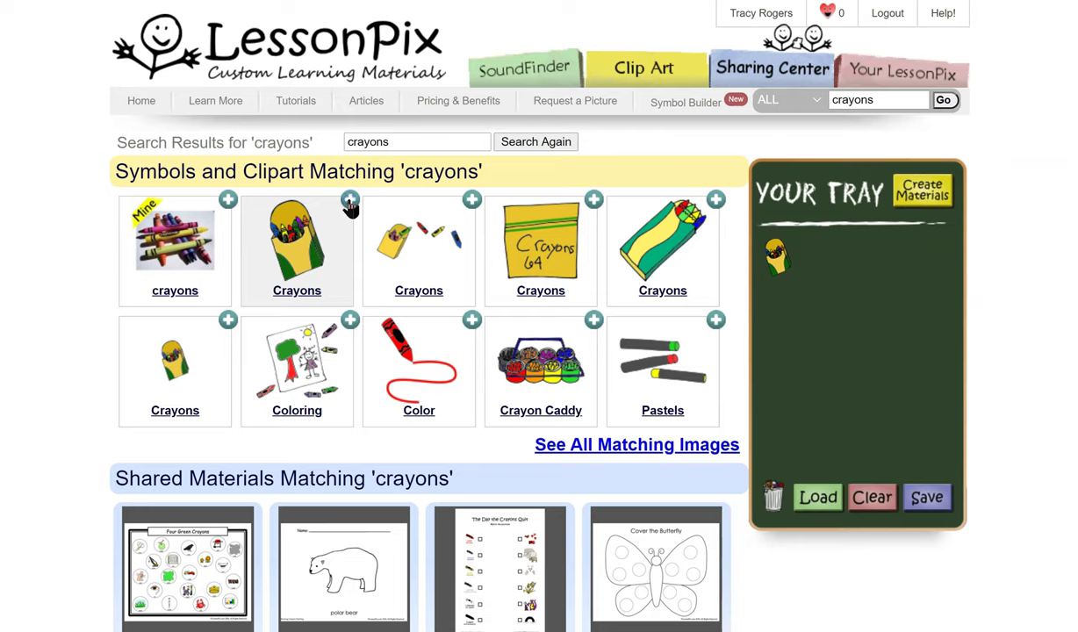
pyautogui.doubleClick(881, 102)
# Search for 'glue' and add the blue Gluestick symbol to Your Tray.
pyautogui.press('BackSpace')
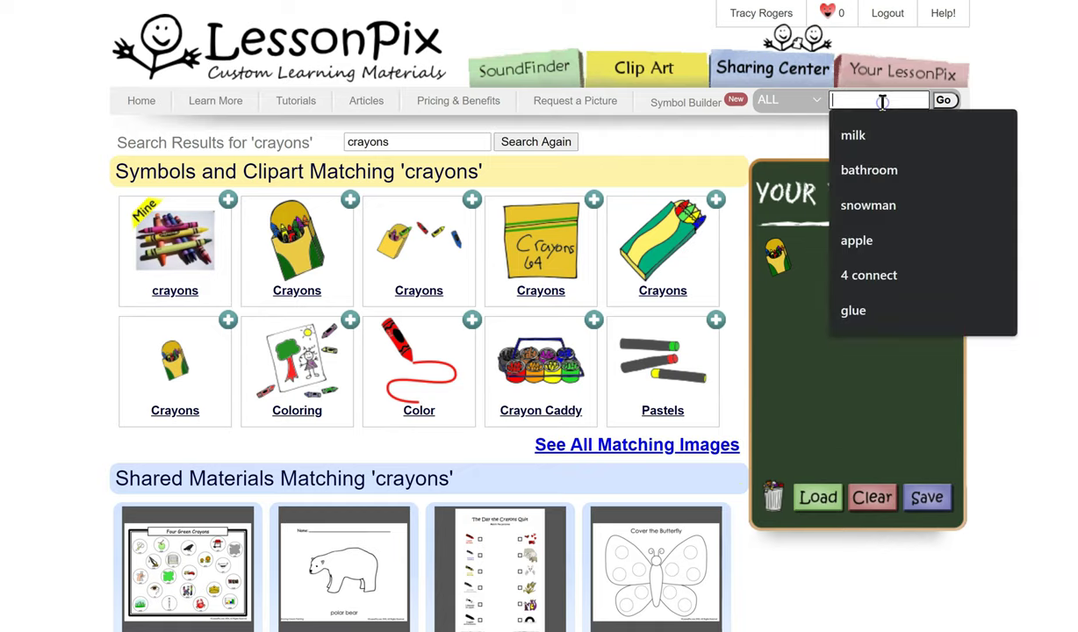
pyautogui.write('glue')
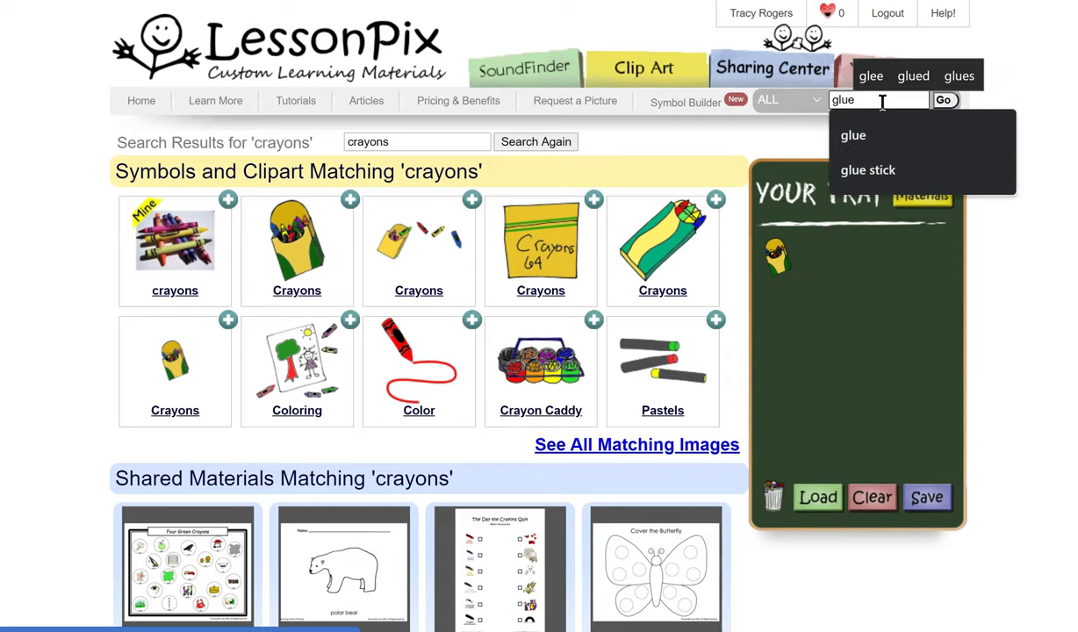
pyautogui.click(895, 134)
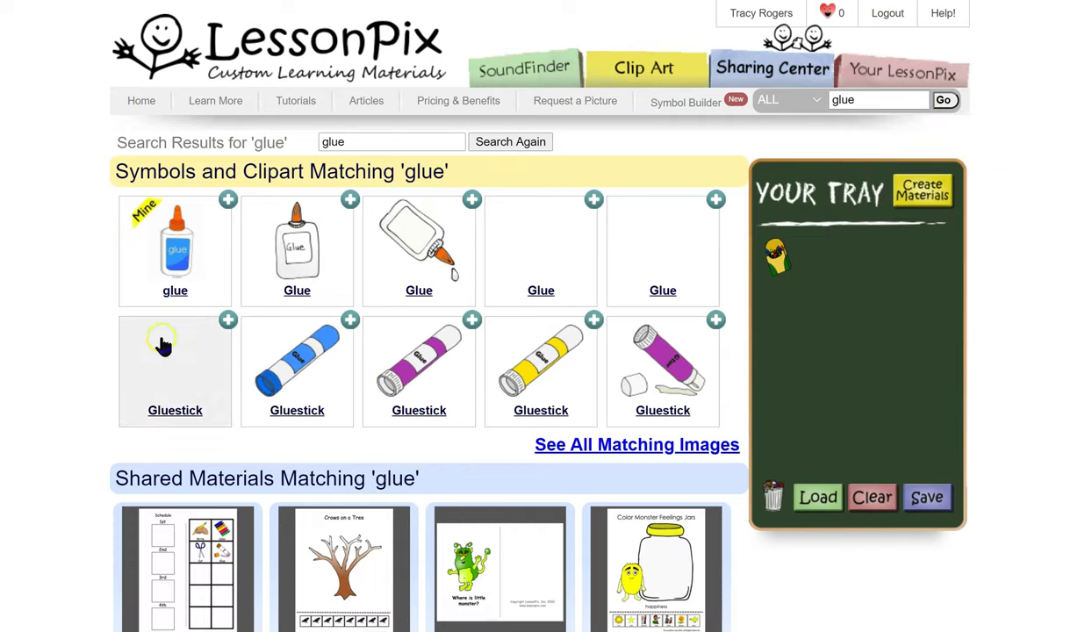
pyautogui.click(350, 321)
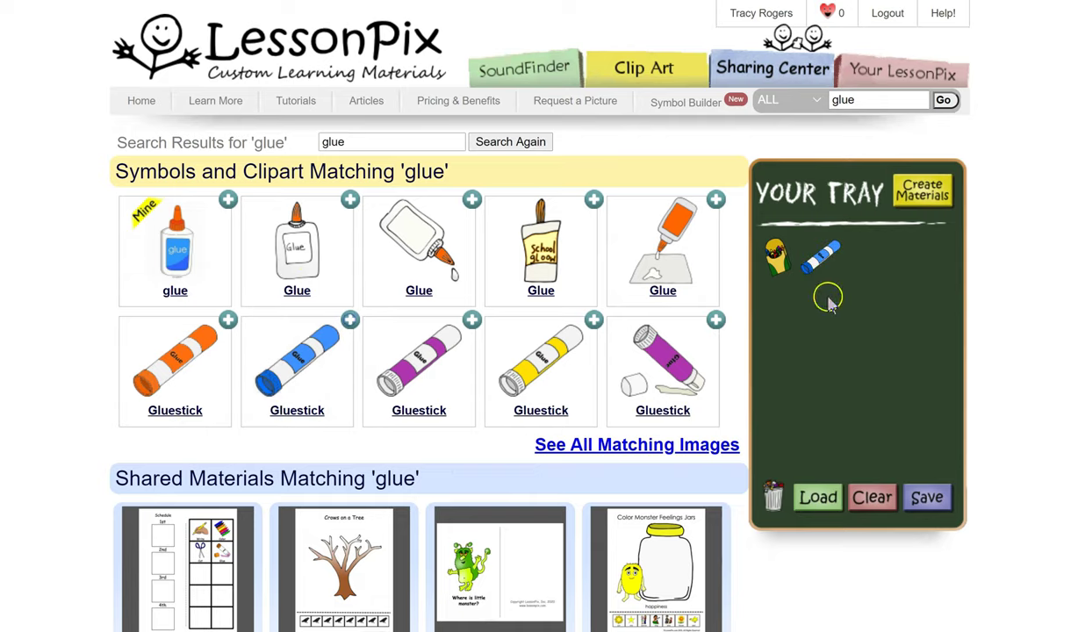
pyautogui.click(904, 101)
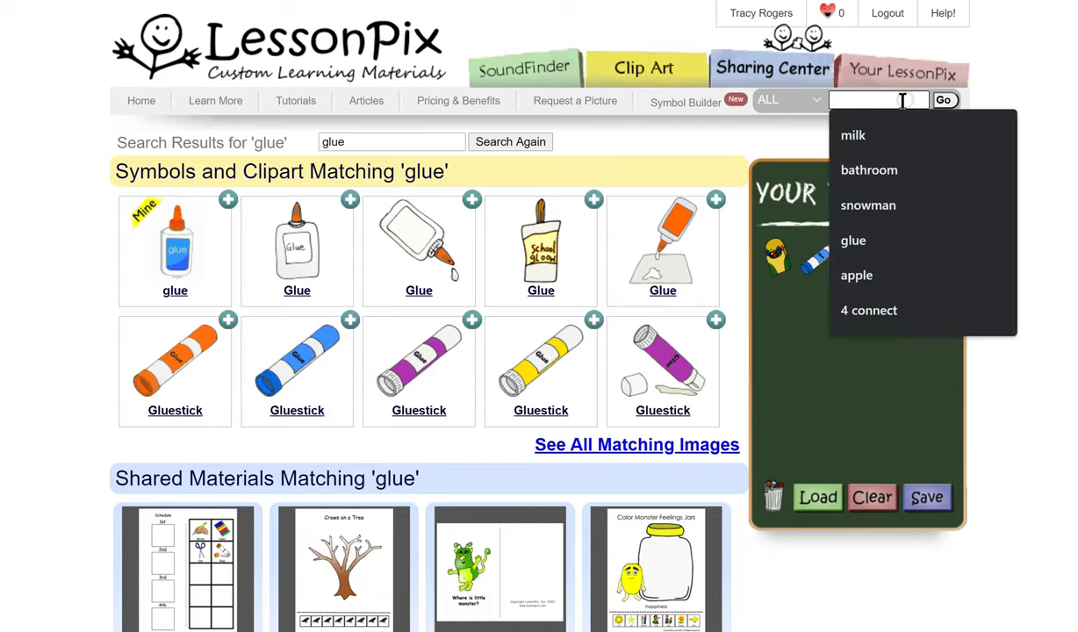
# Search for 'paint' and add the Paint symbol to Your Tray.
pyautogui.write('paint')
pyautogui.press('Return')
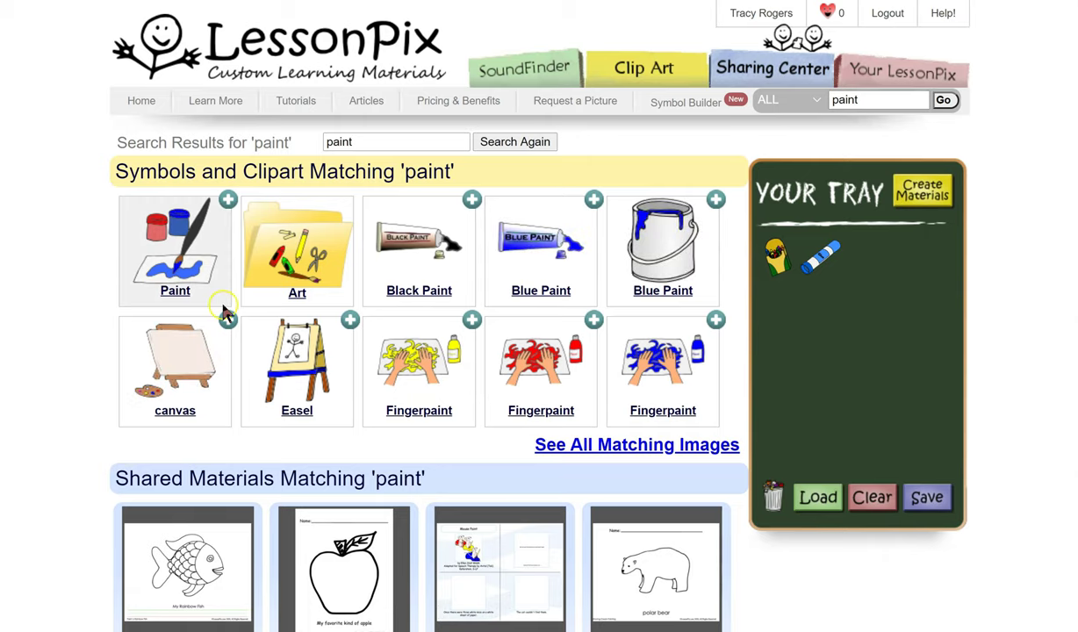
pyautogui.click(228, 202)
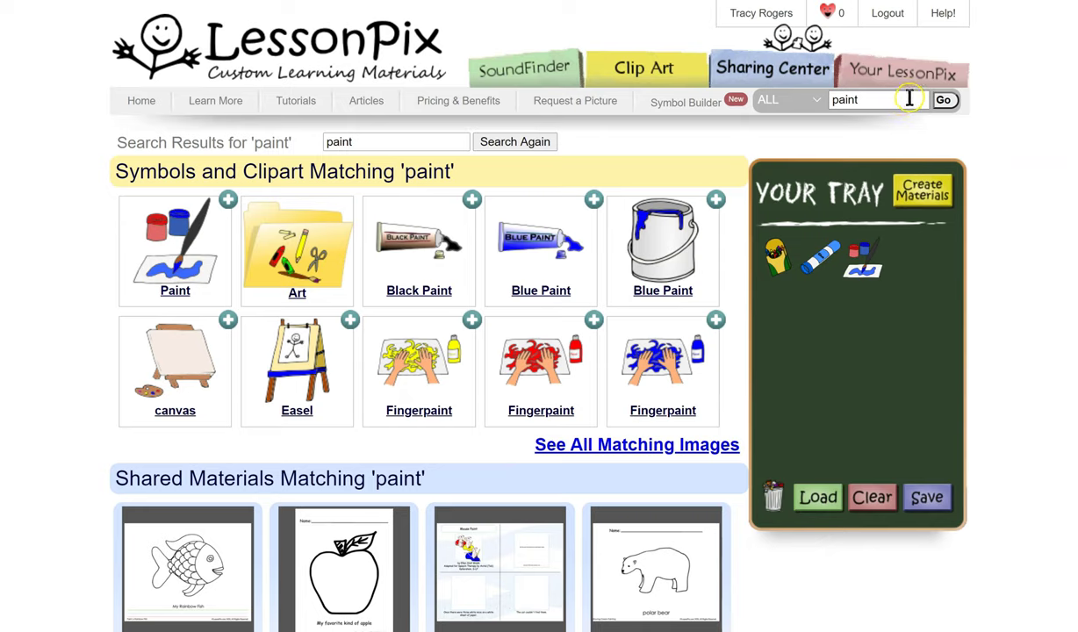
# Clear the search box and run a new search for 'paint brushg'.
pyautogui.click(908, 99)
pyautogui.write('pain')
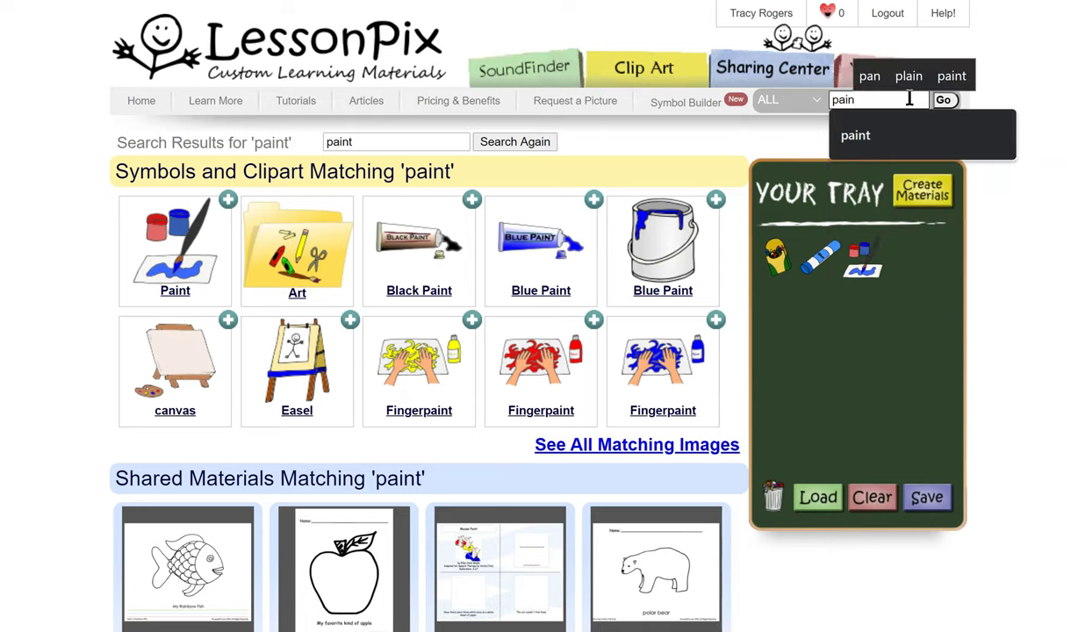
pyautogui.write('t brushg')
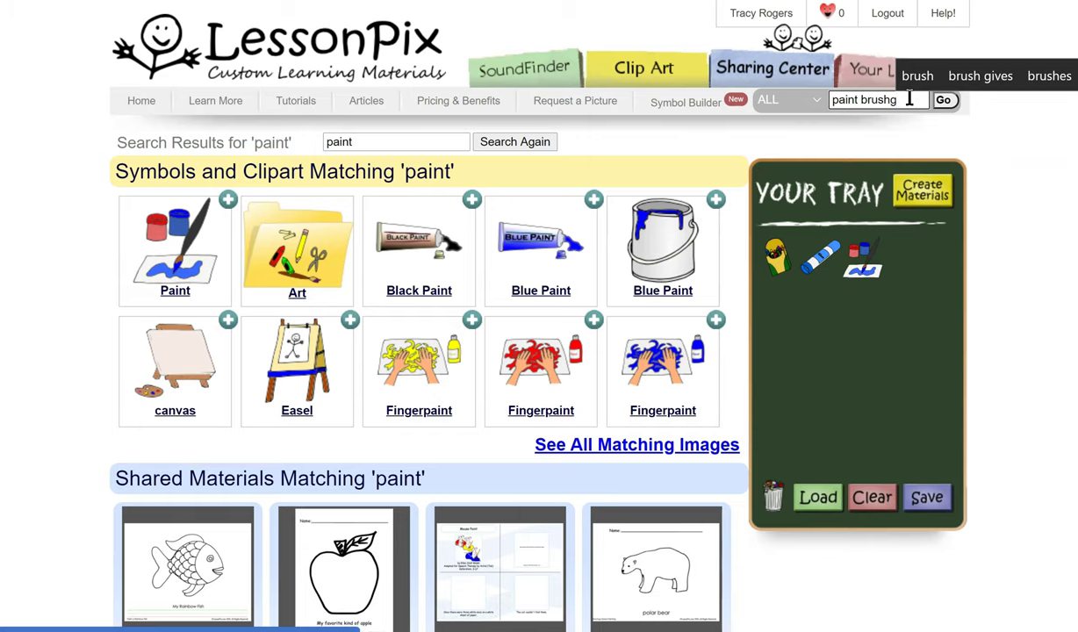
pyautogui.press('Return')
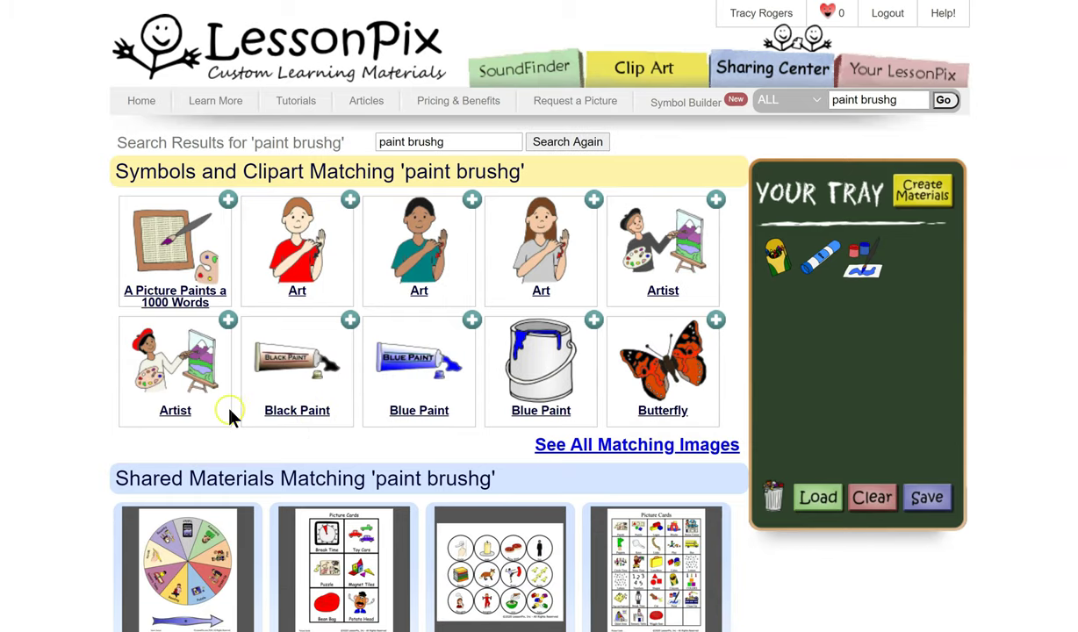
# Replace the misspelled term with 'paint brush' and rerun the search.
pyautogui.click(904, 99)
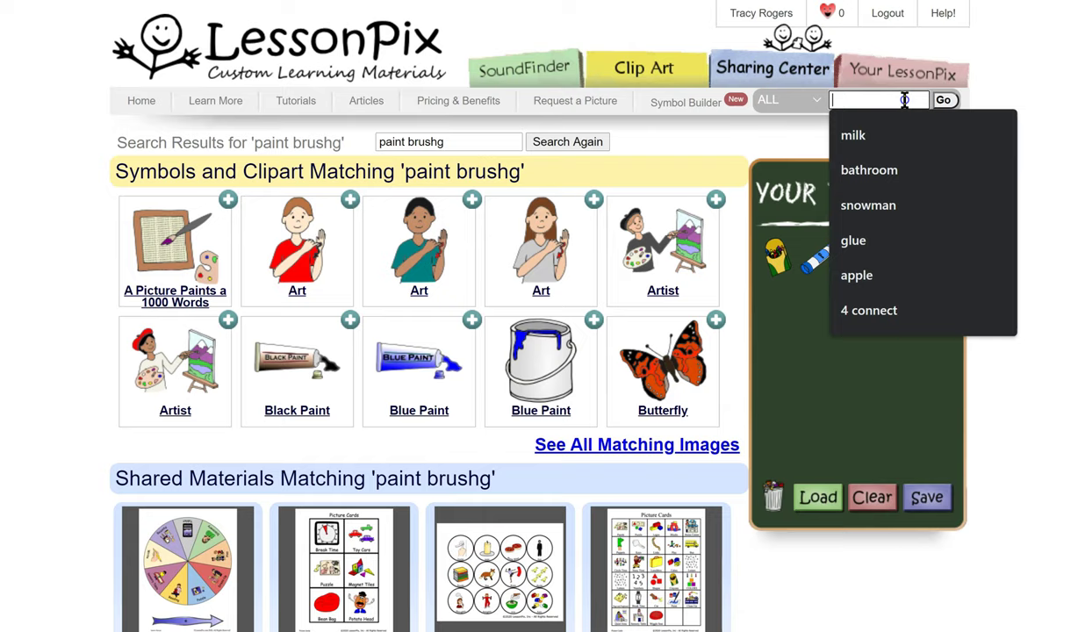
pyautogui.write('pai')
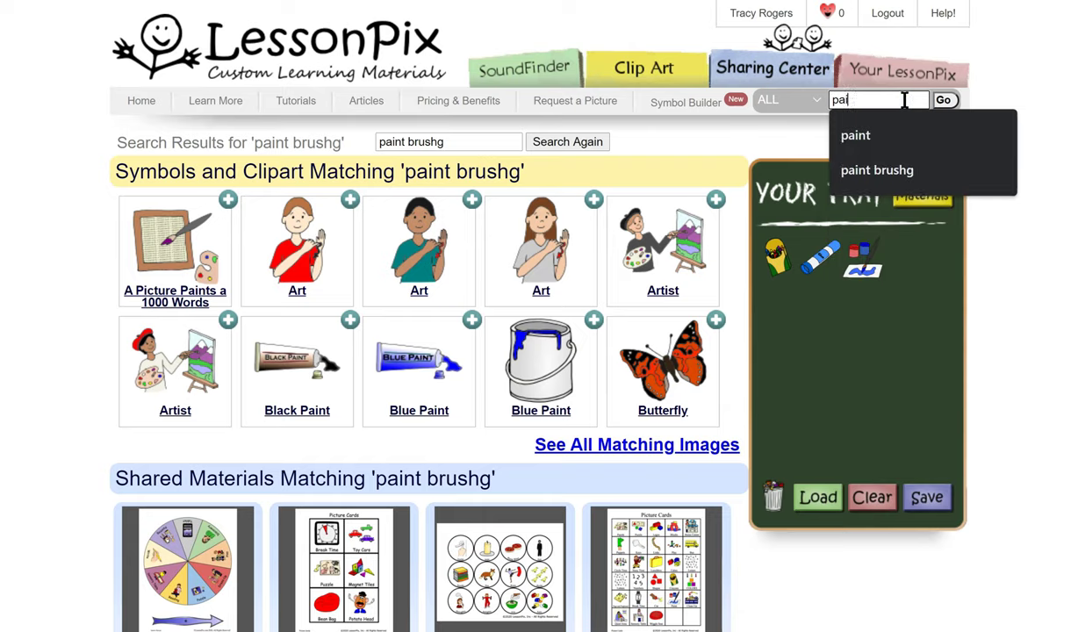
pyautogui.write('nt brush')
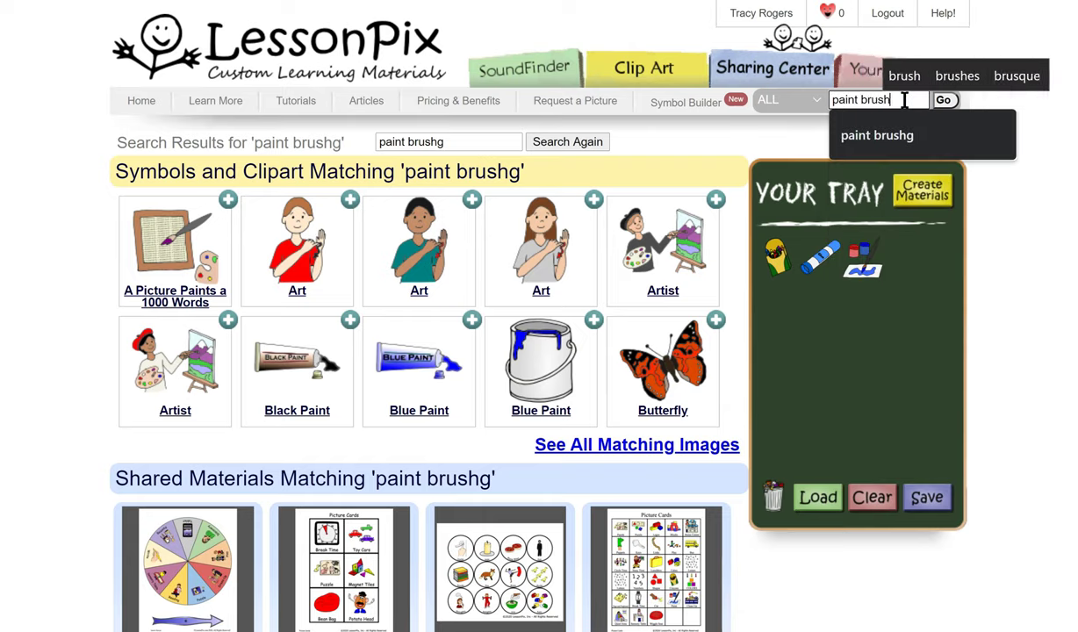
pyautogui.press('Return')
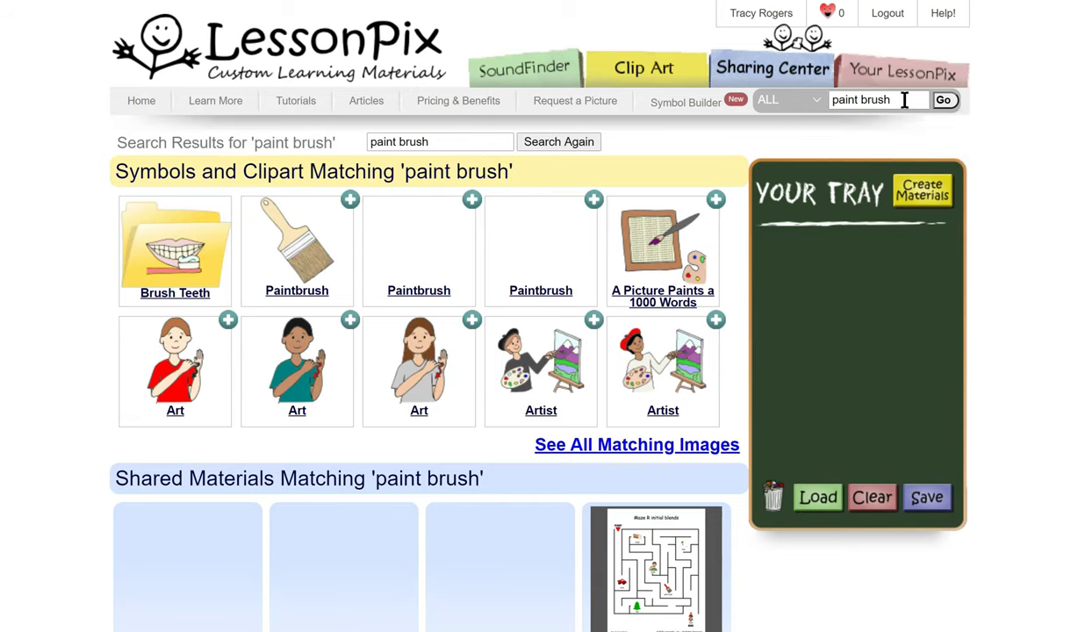
# Show all 'paint brush' images and add the purple Paintbrush to Your Tray.
pyautogui.click(620, 445)
pyautogui.scroll(-5, 435, 404)
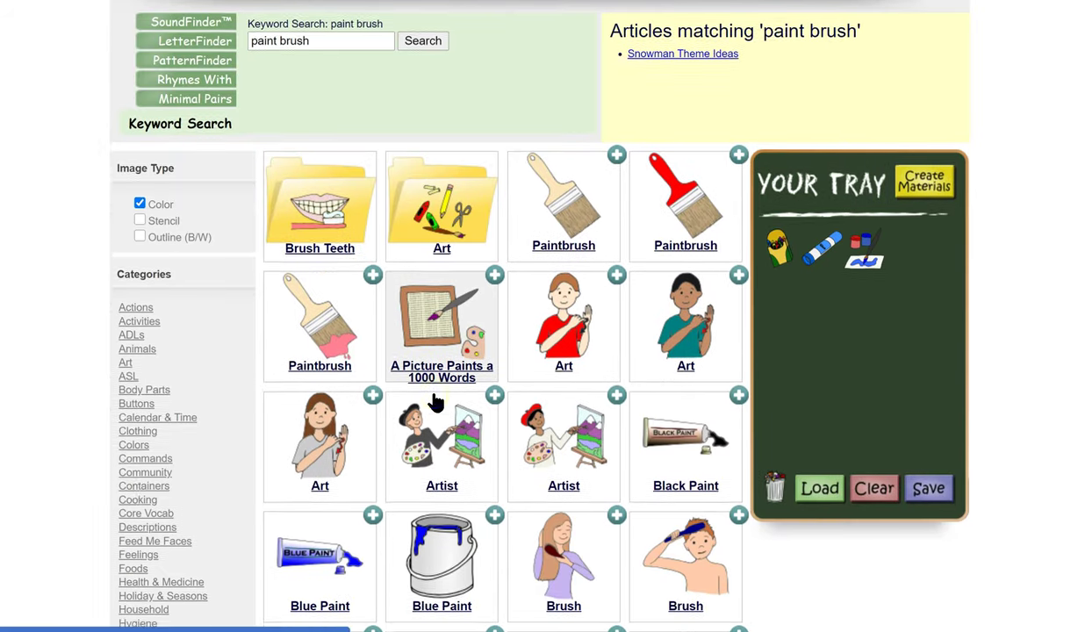
pyautogui.scroll(-10, 435, 402)
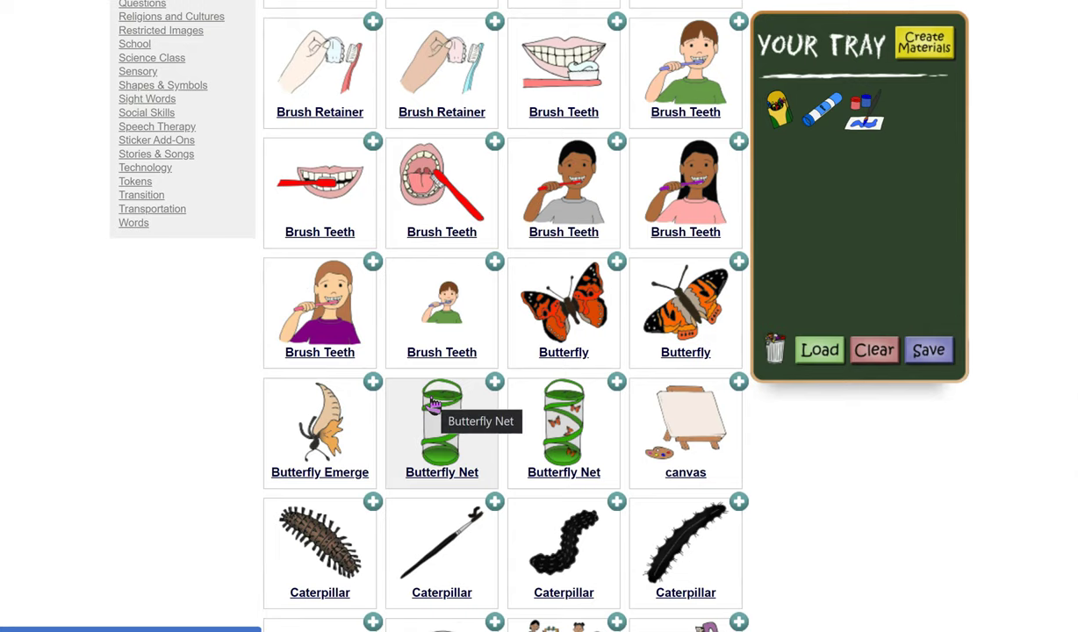
pyautogui.scroll(-3, 434, 402)
pyautogui.scroll(-2, 487, 313)
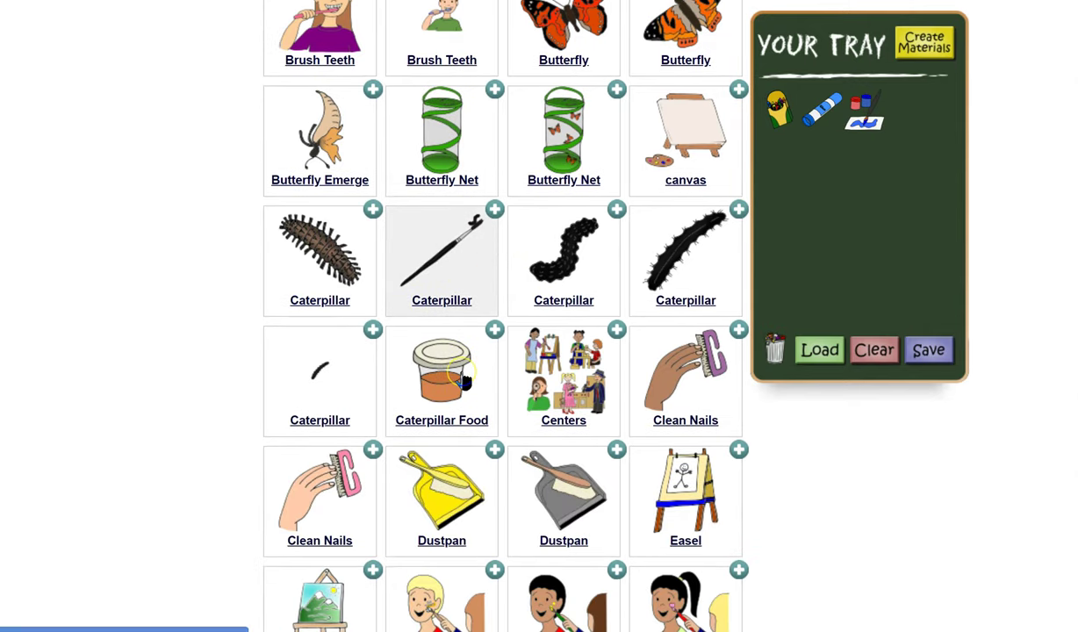
pyautogui.scroll(-10, 466, 380)
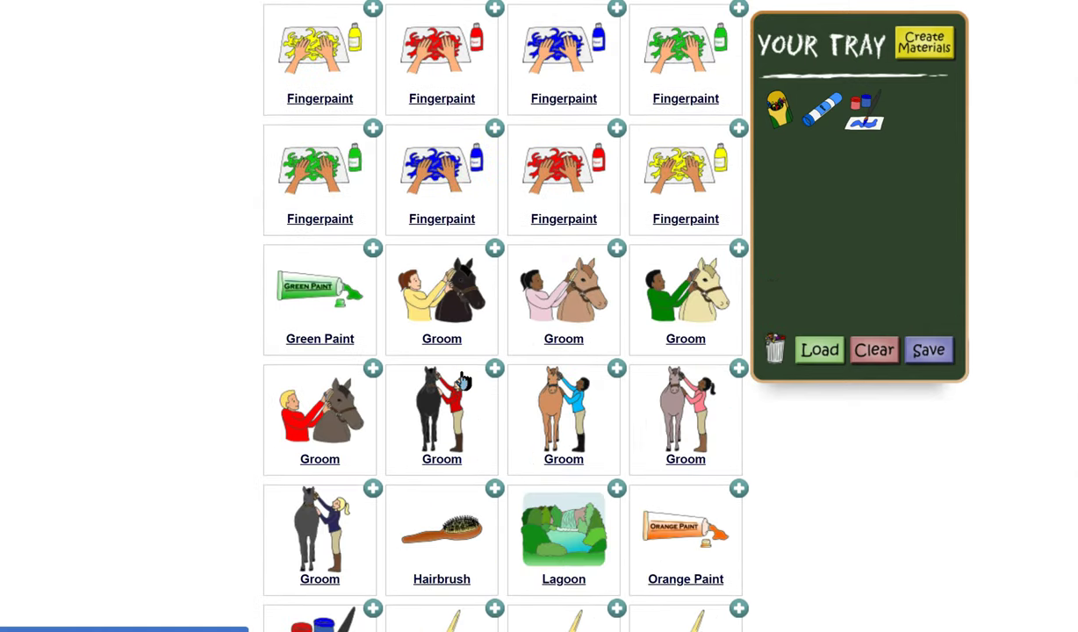
pyautogui.scroll(-3, 464, 382)
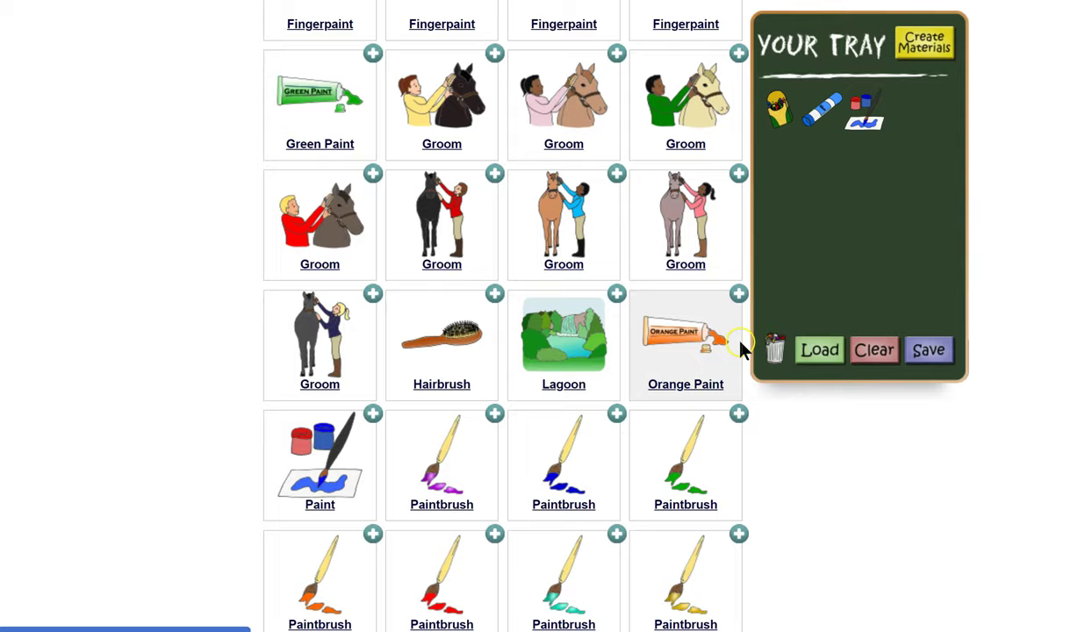
pyautogui.click(493, 414)
pyautogui.scroll(-4, 837, 518)
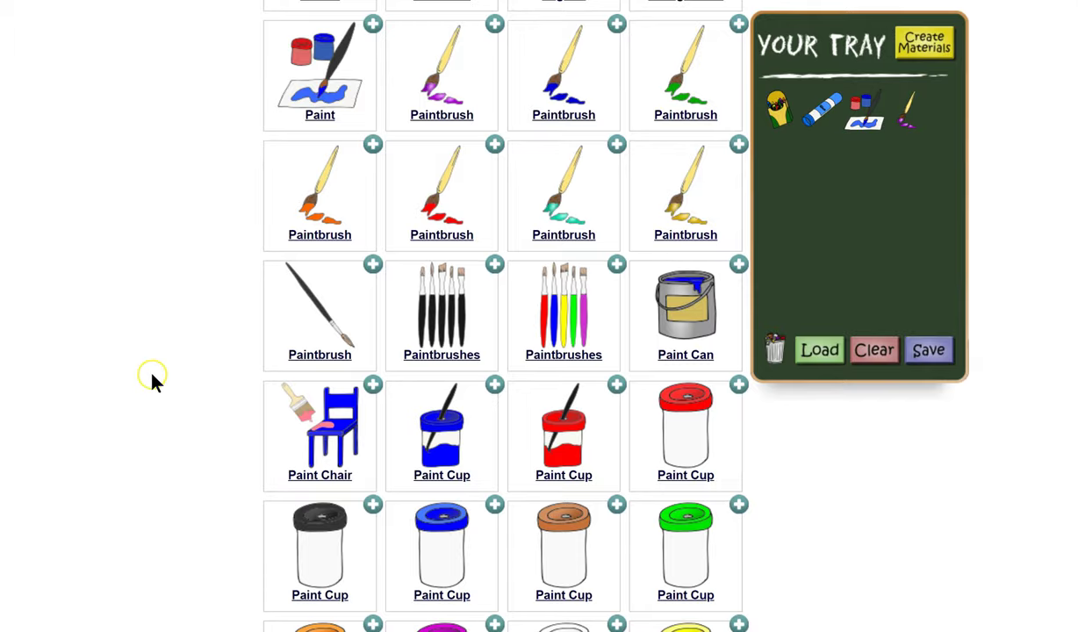
pyautogui.scroll(-8, 152, 377)
pyautogui.scroll(5, 755, 413)
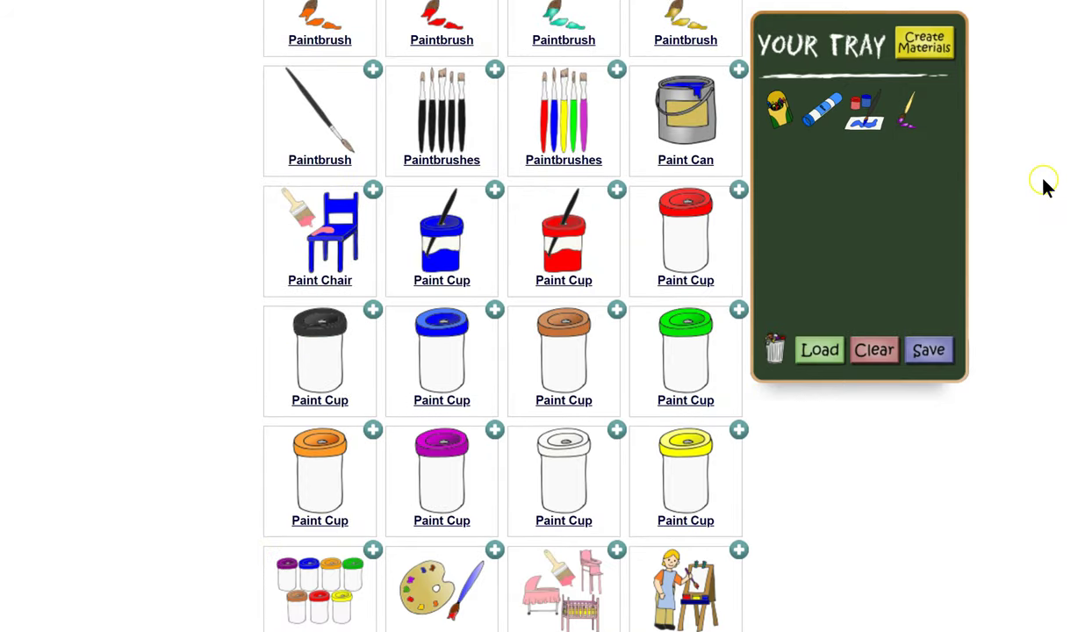
pyautogui.scroll(20, 1036, 182)
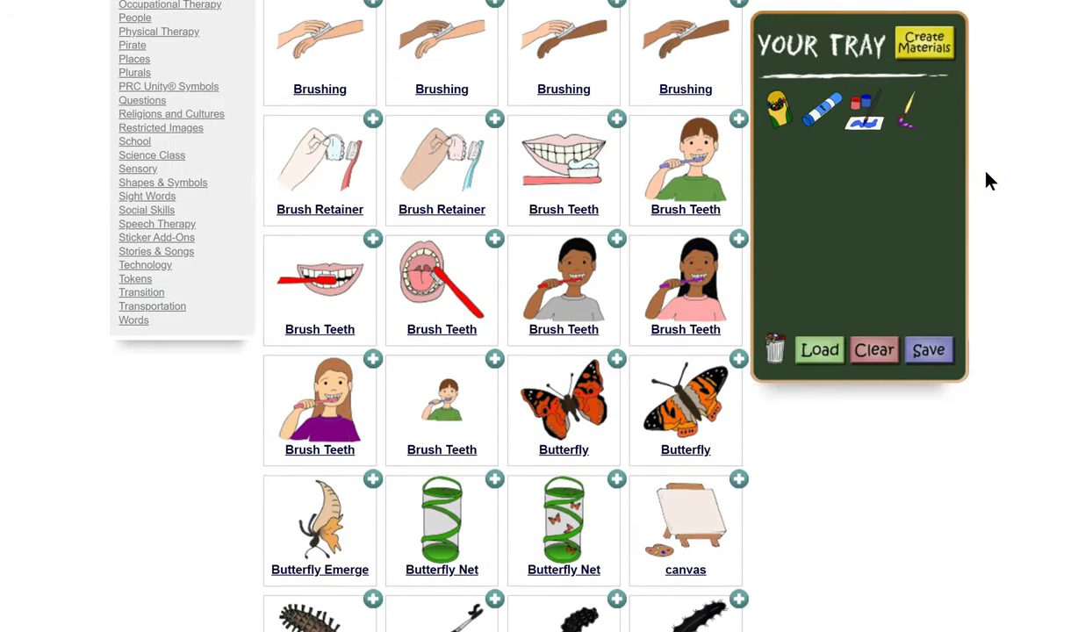
pyautogui.scroll(12, 989, 179)
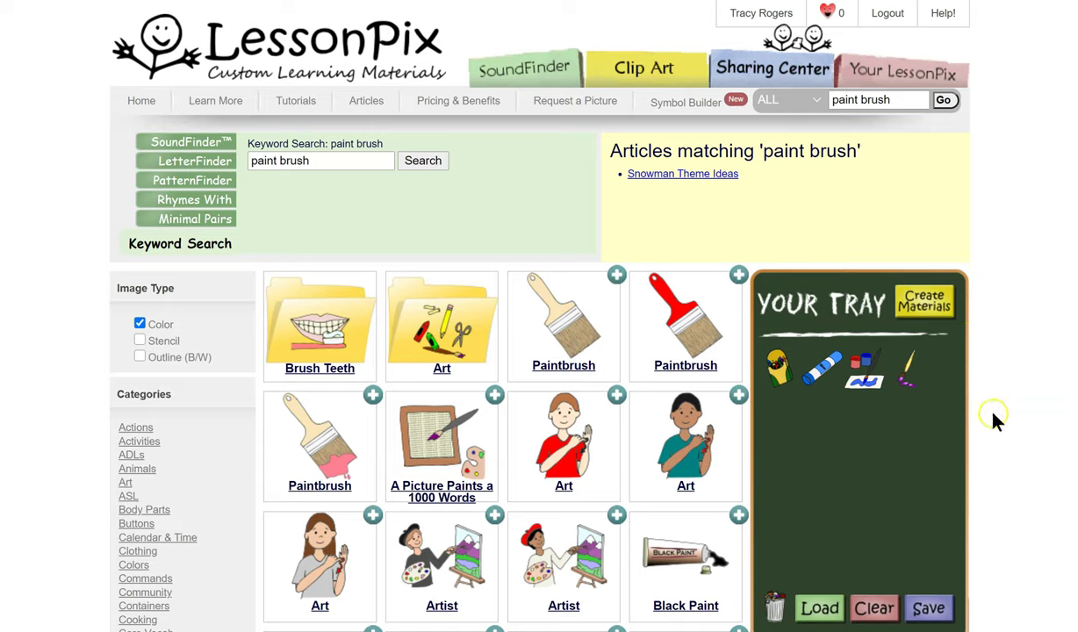
# Save the four-symbol tray as a new collection named 'art items'.
pyautogui.click(934, 615)
pyautogui.click(590, 311)
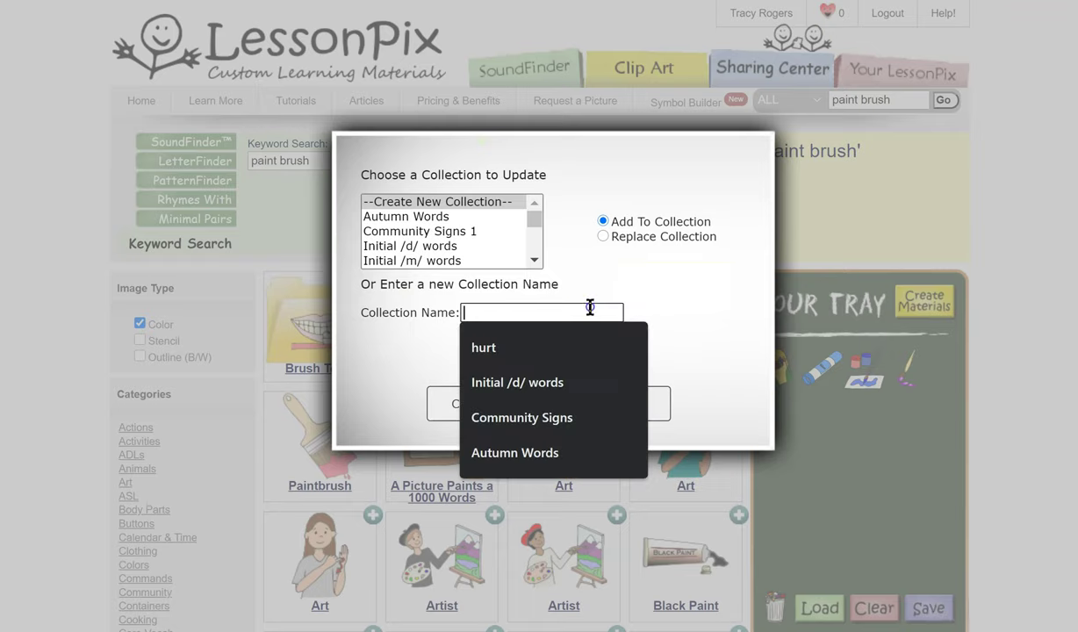
pyautogui.write('art items')
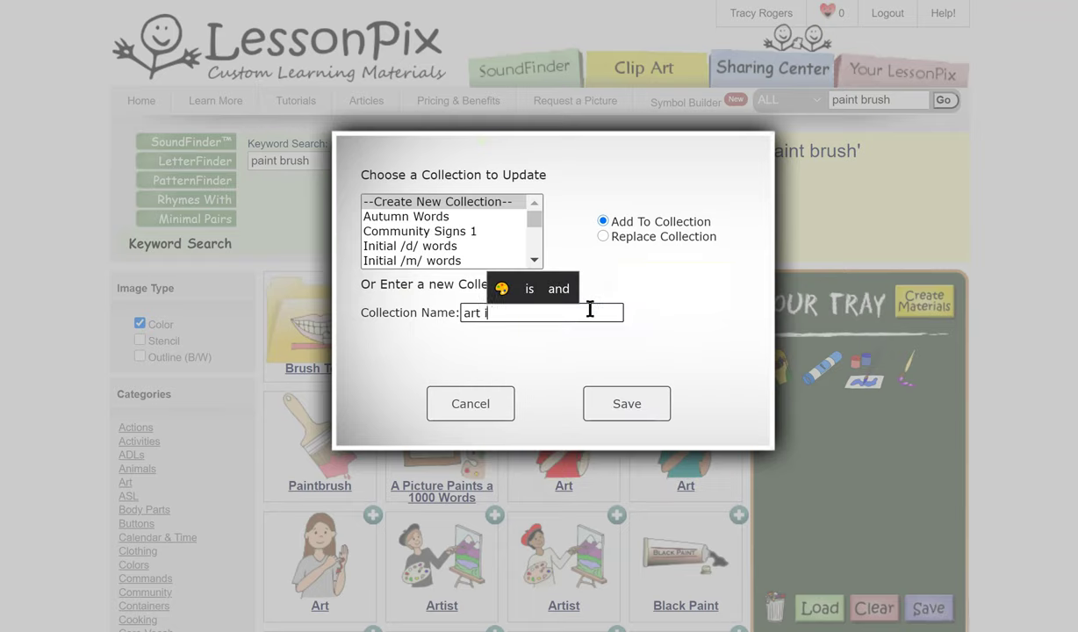
pyautogui.click(620, 404)
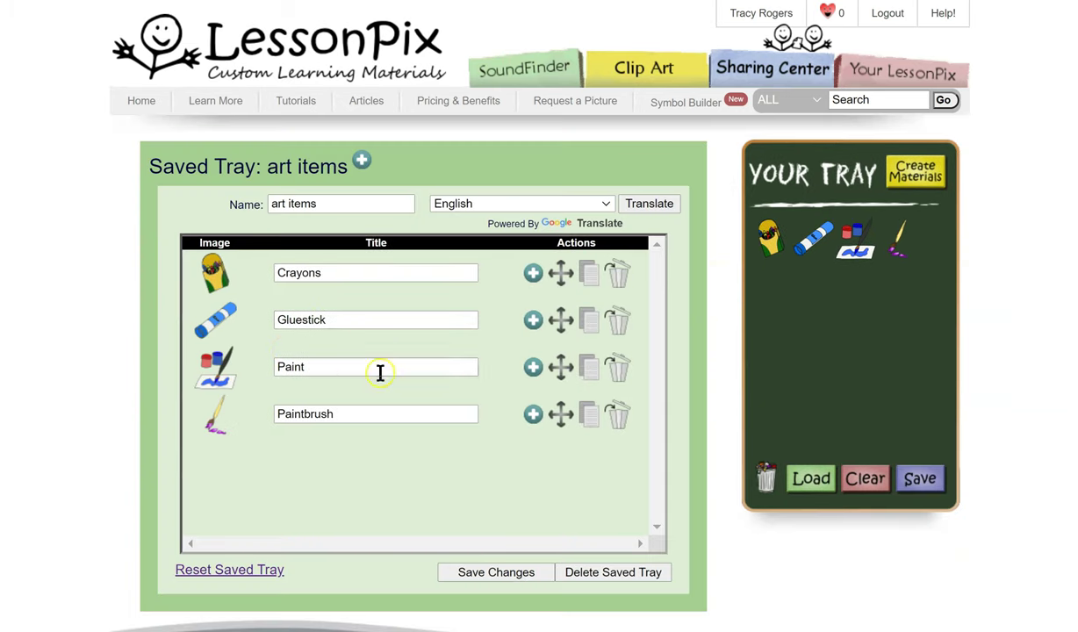
# Retitle the symbols crayons, gluestick, paint and paintbrush in lowercase and save the changes.
pyautogui.click(282, 416)
pyautogui.press('BackSpace')
pyautogui.write('p')
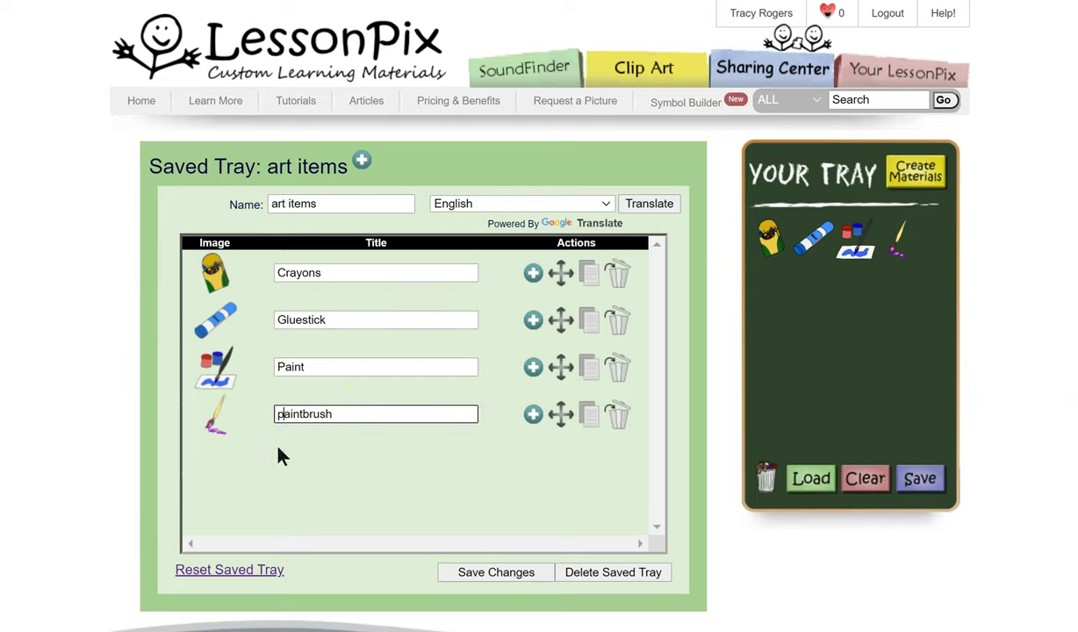
pyautogui.click(282, 367)
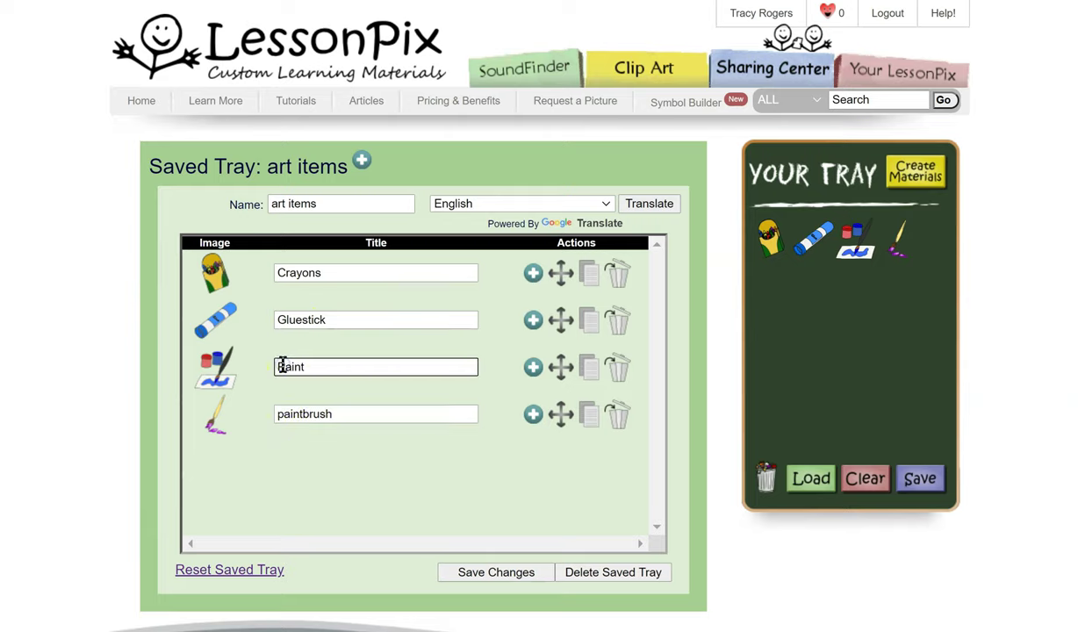
pyautogui.click(286, 319)
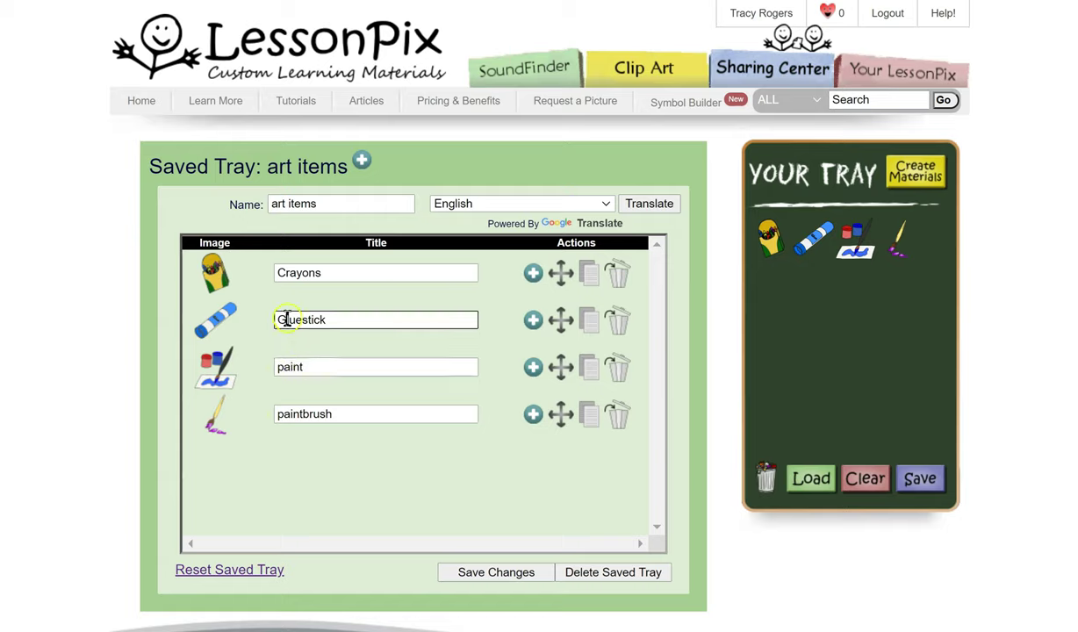
pyautogui.press('BackSpace')
pyautogui.write('g')
pyautogui.click(290, 275)
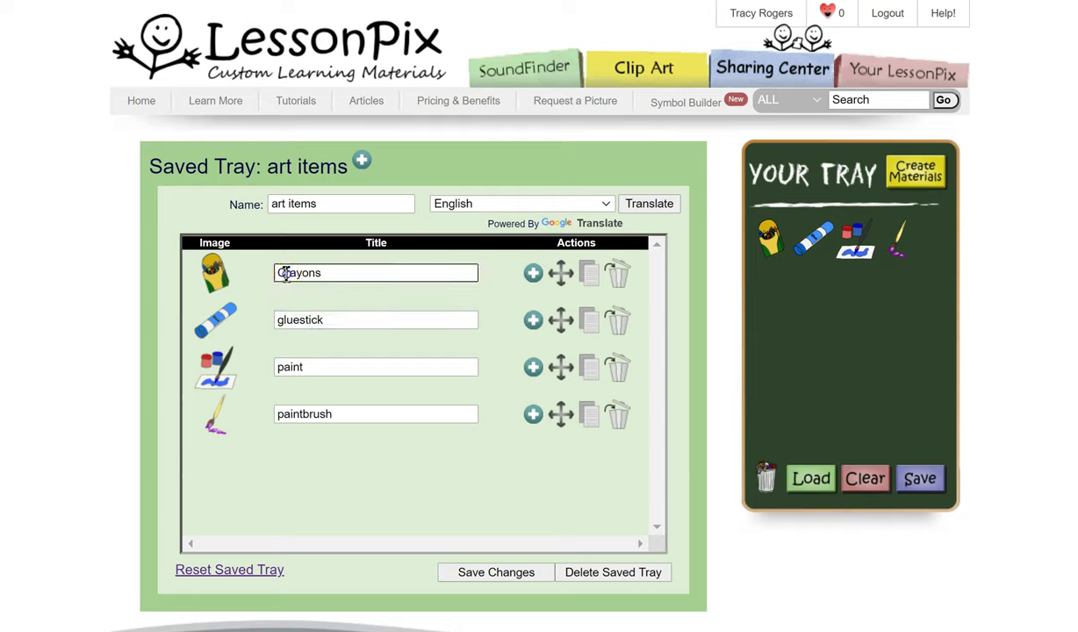
pyautogui.write('c')
pyautogui.click(468, 560)
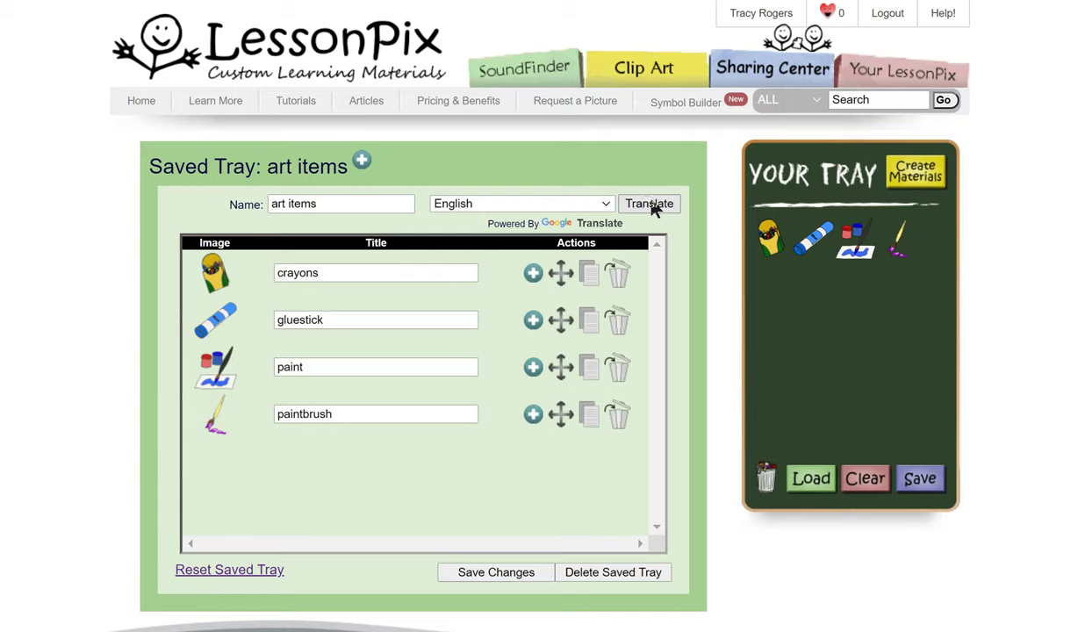
pyautogui.click(572, 271)
pyautogui.click(660, 203)
pyautogui.click(606, 205)
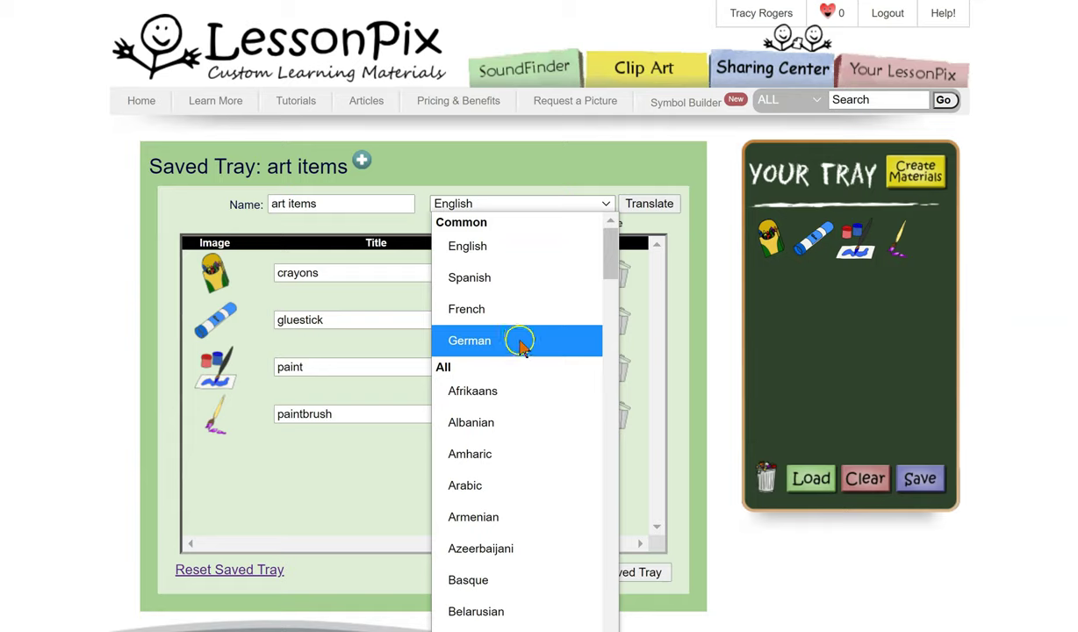
pyautogui.scroll(-15, 501, 551)
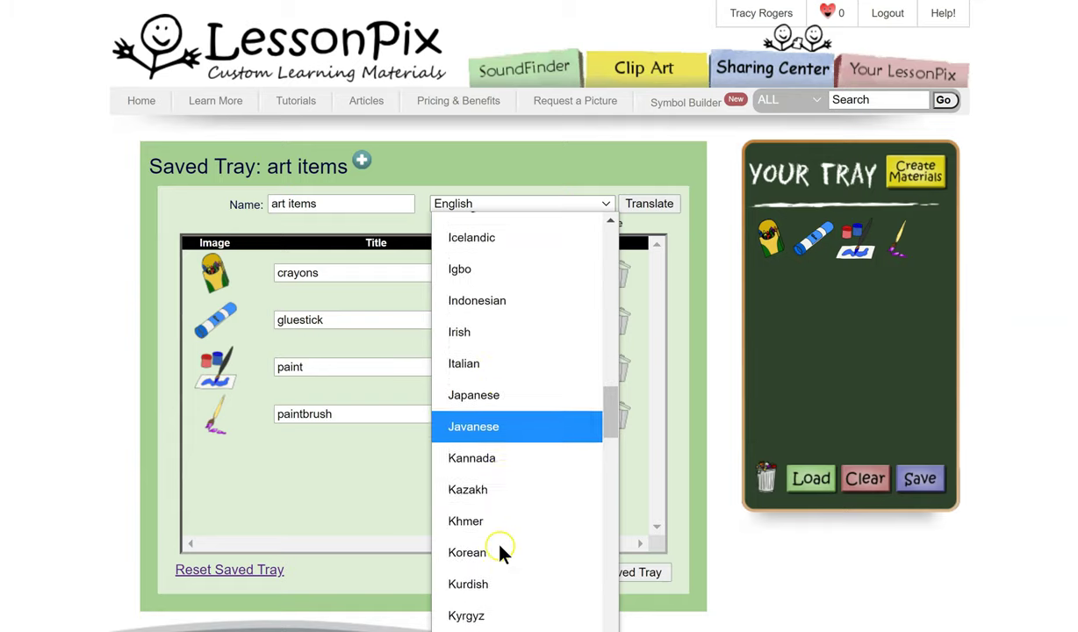
pyautogui.scroll(15, 504, 544)
pyautogui.click(519, 171)
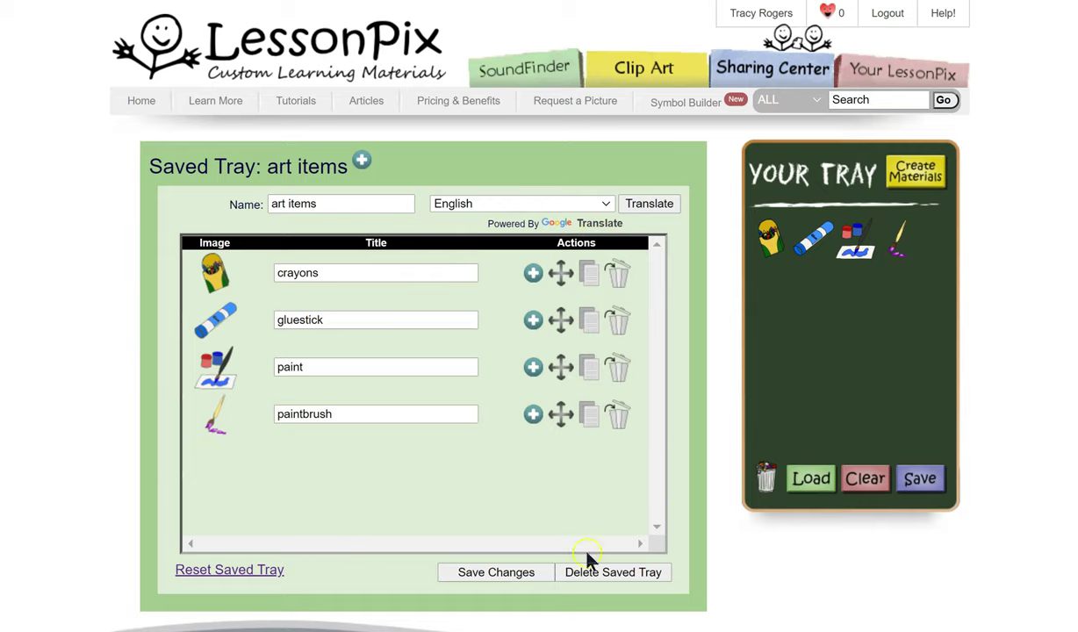
# On the Your LessonPix dashboard, empty the tray and reload it from 'art items'.
pyautogui.click(913, 65)
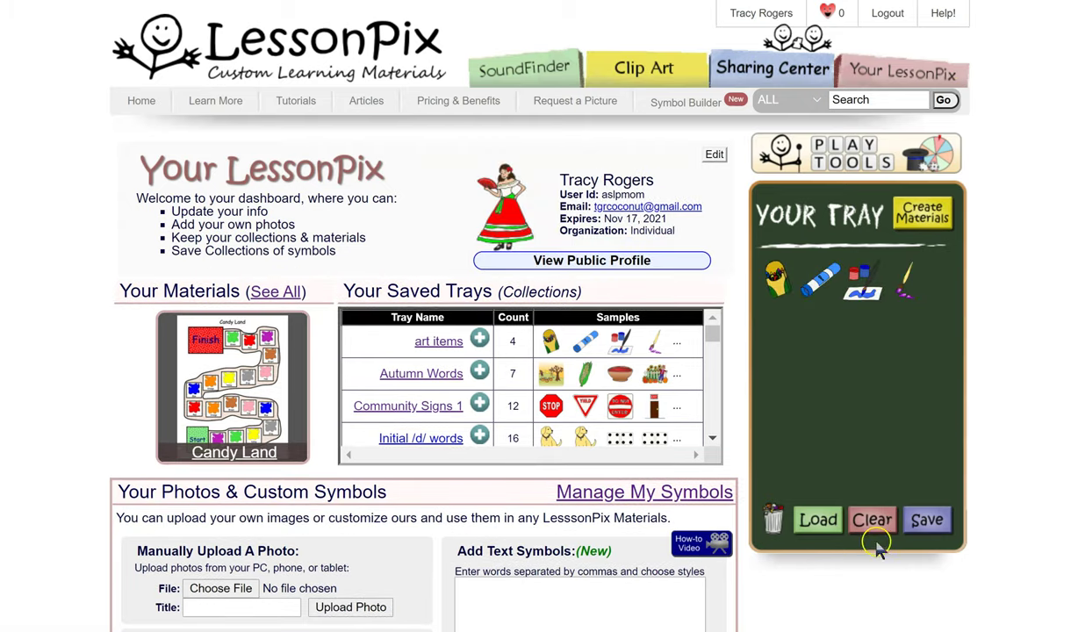
pyautogui.click(875, 521)
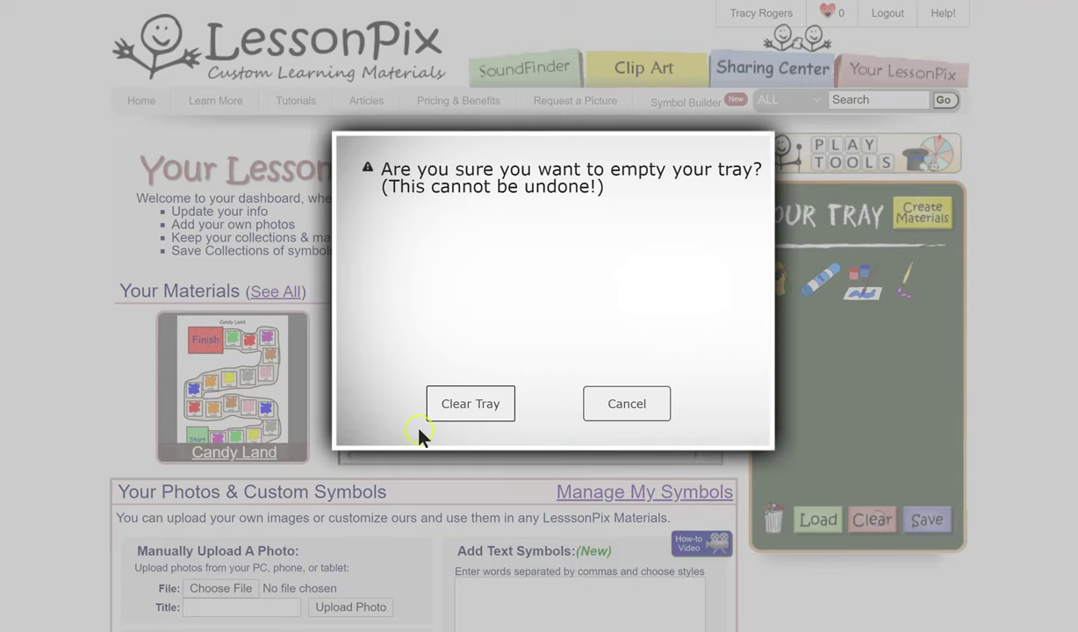
pyautogui.click(468, 406)
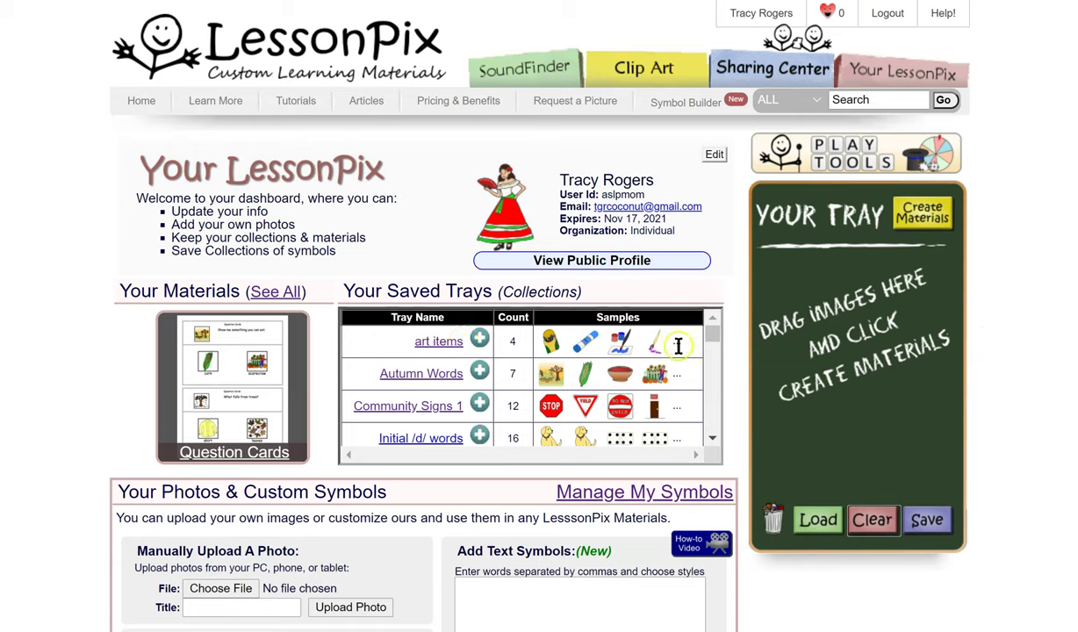
pyautogui.click(477, 342)
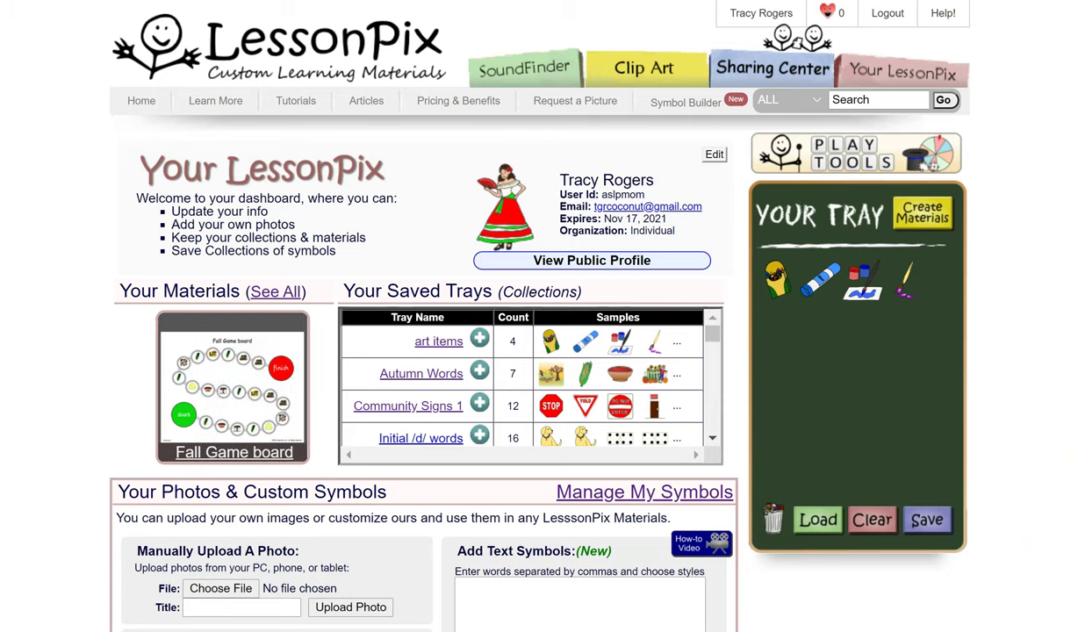
pyautogui.scroll(-3, 413, 413)
pyautogui.scroll(-3, 413, 412)
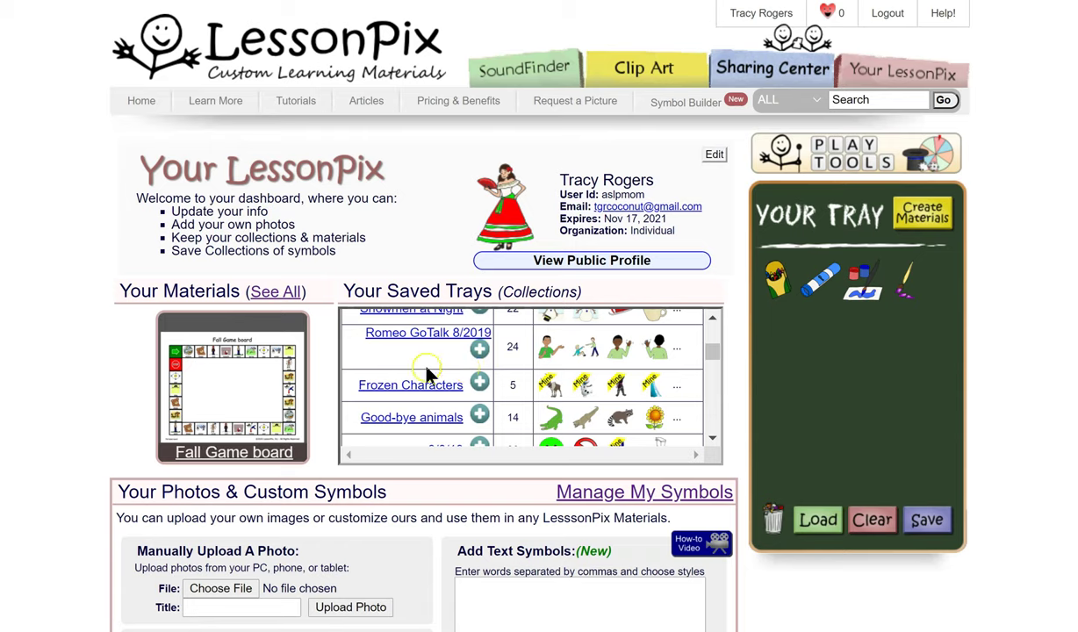
pyautogui.scroll(-3, 427, 374)
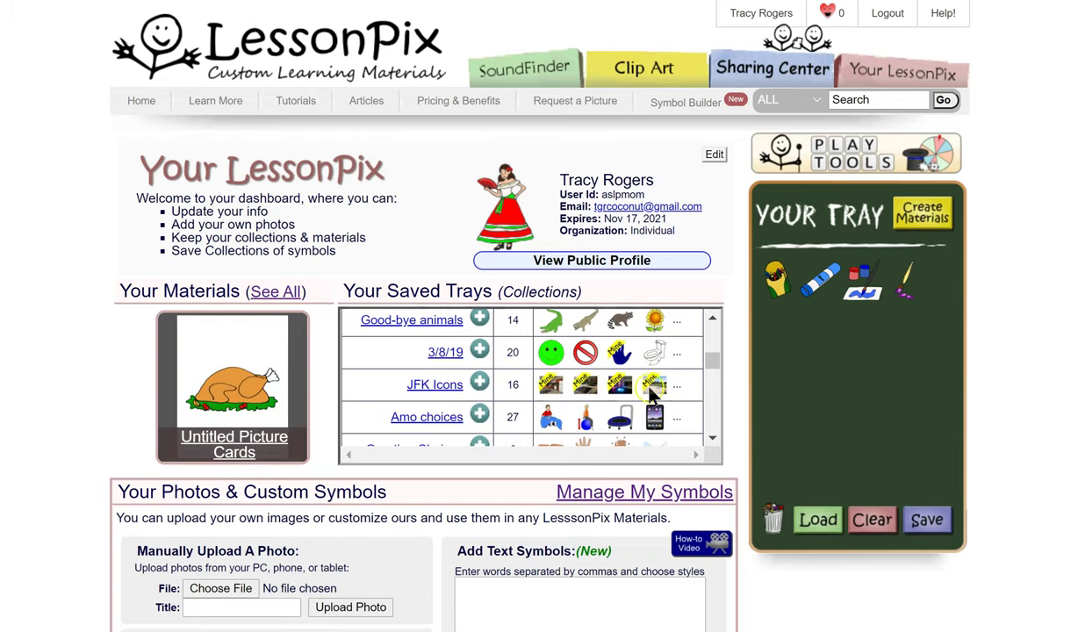
pyautogui.scroll(-3, 434, 382)
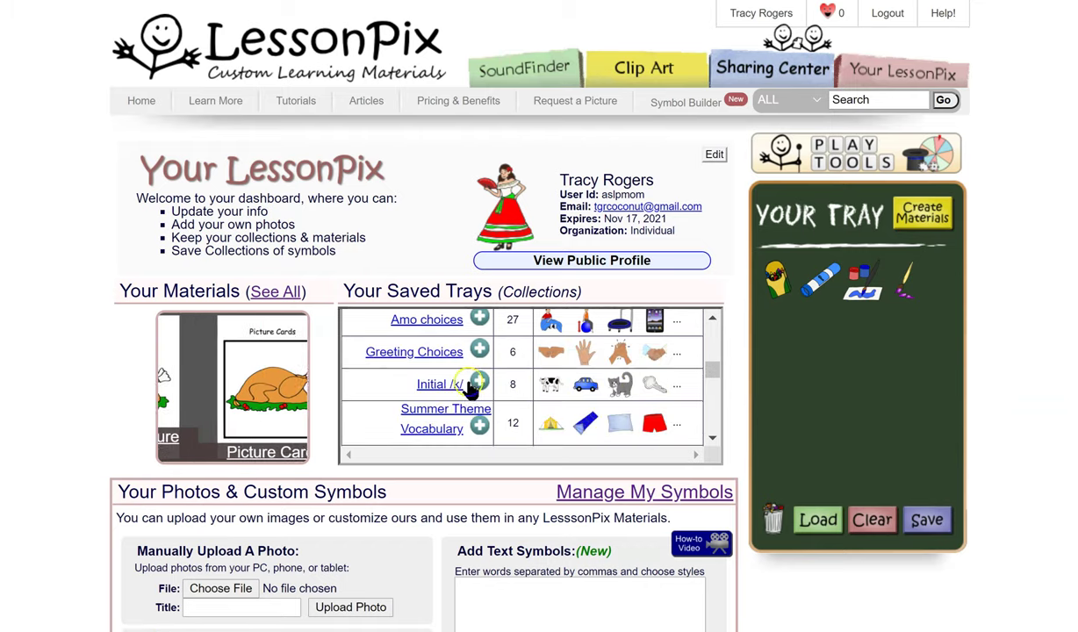
pyautogui.scroll(-3, 471, 391)
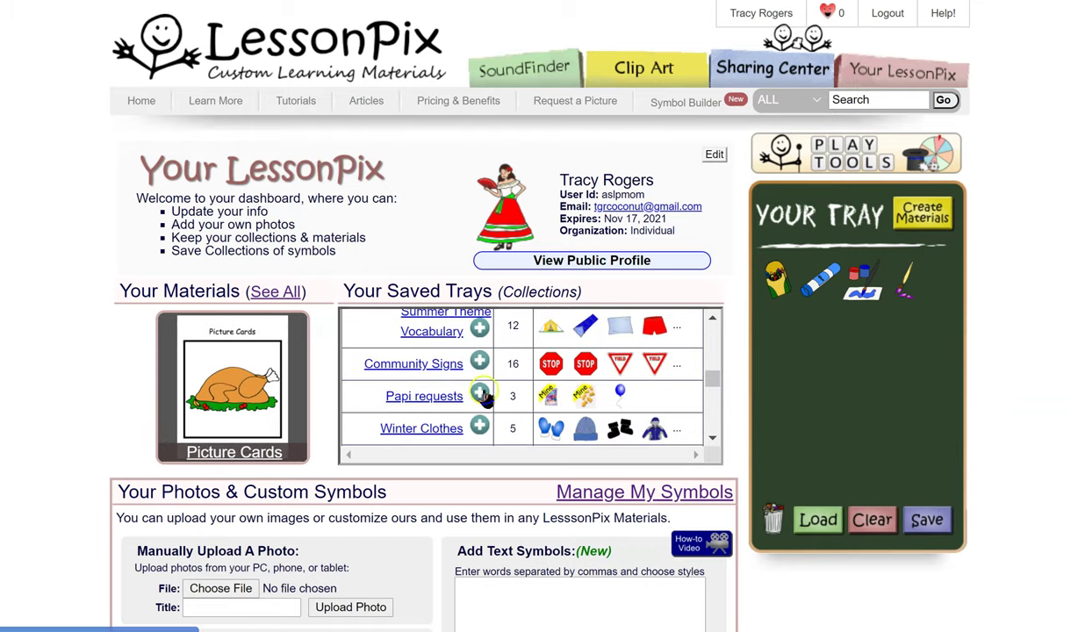
pyautogui.scroll(-3, 483, 396)
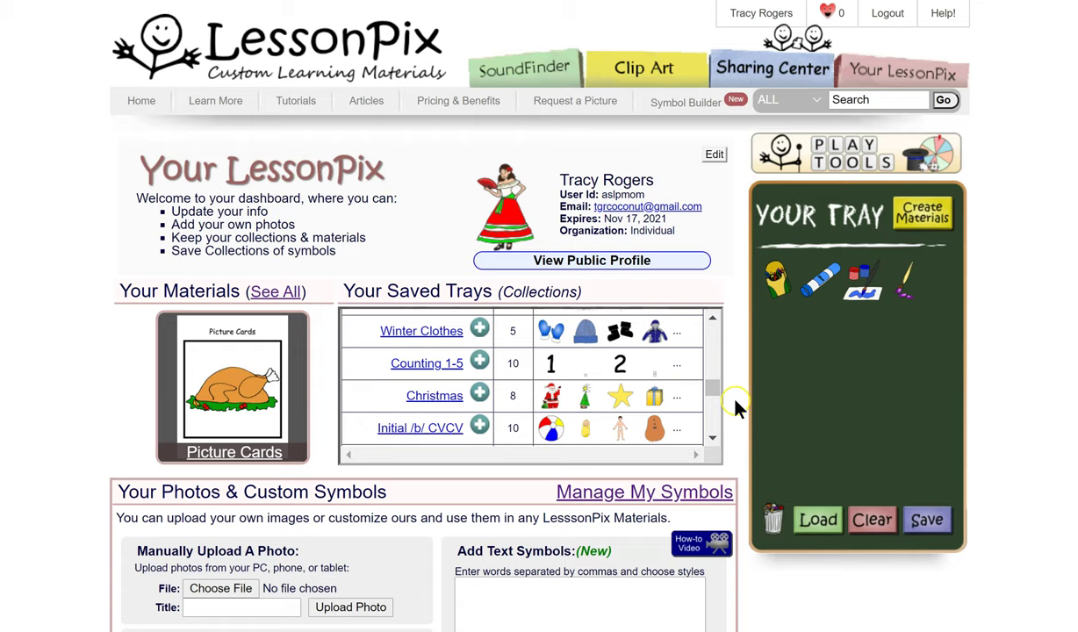
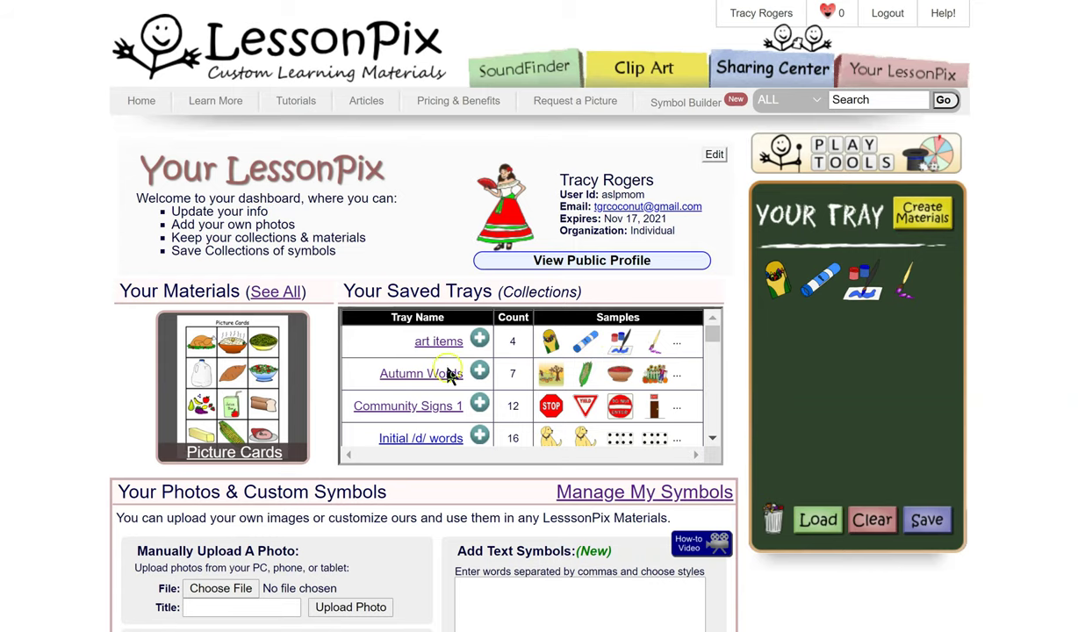
# Choose dog cover.jpg from the Pictures folder as the photo to upload.
pyautogui.scroll(-1, 64, 378)
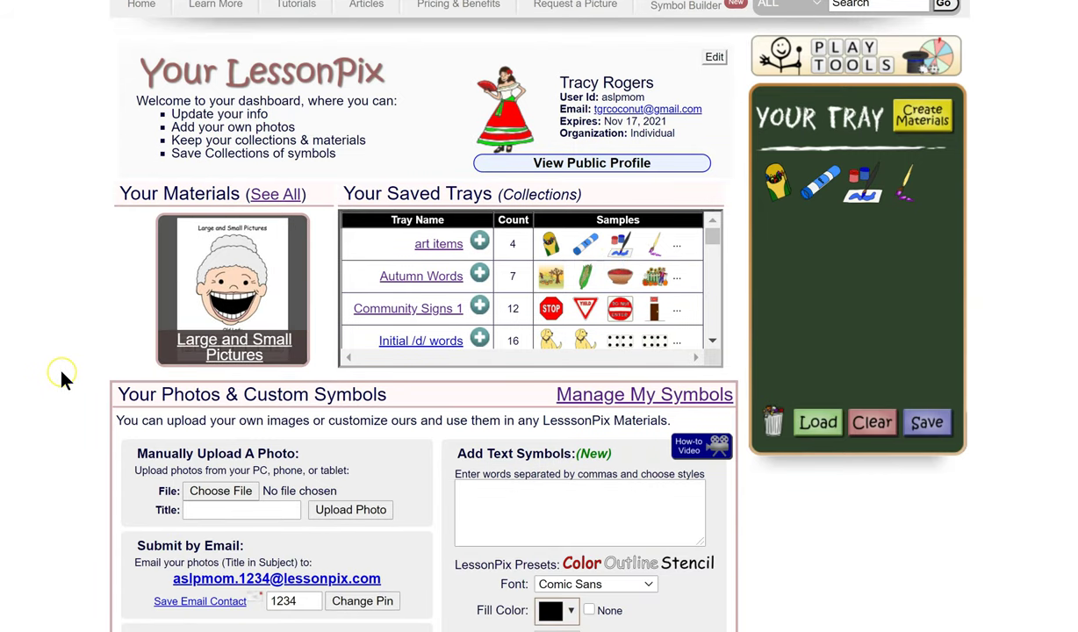
pyautogui.click(223, 492)
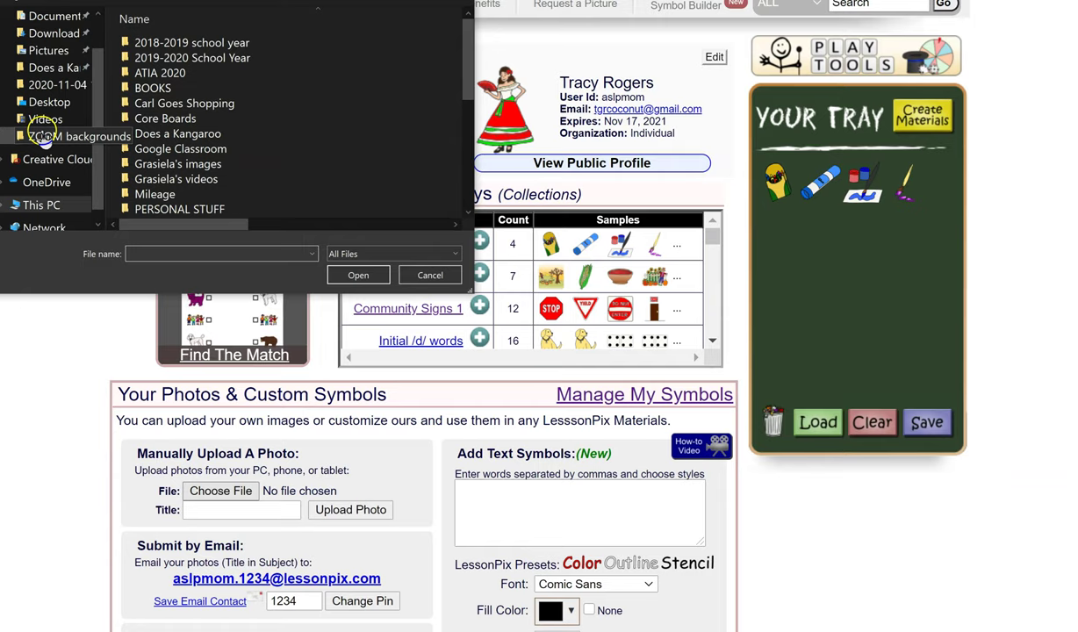
pyautogui.click(44, 50)
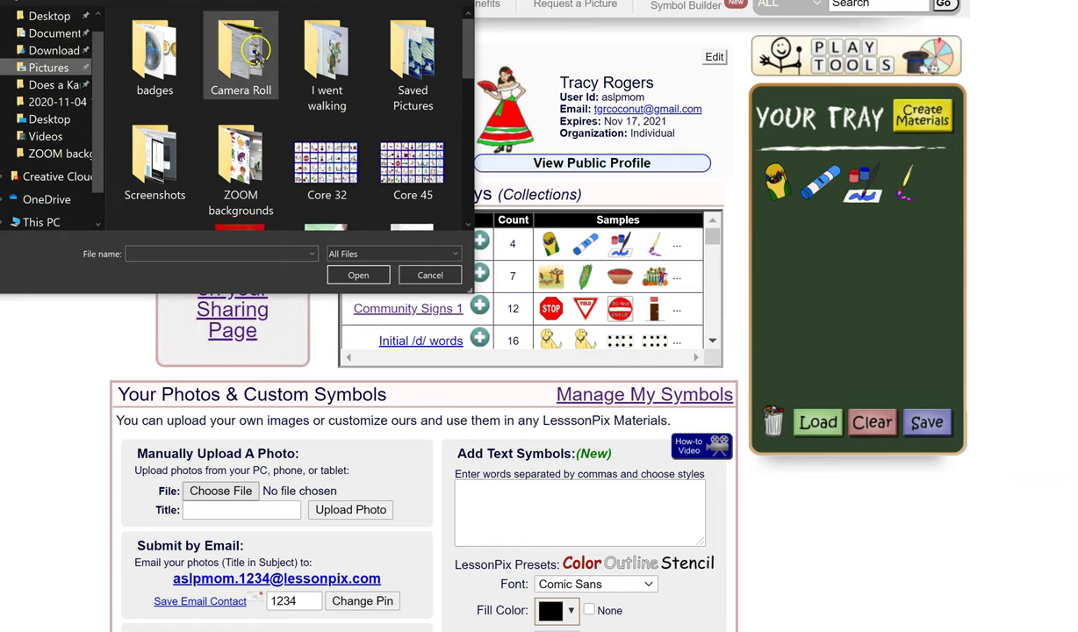
pyautogui.doubleClick(252, 51)
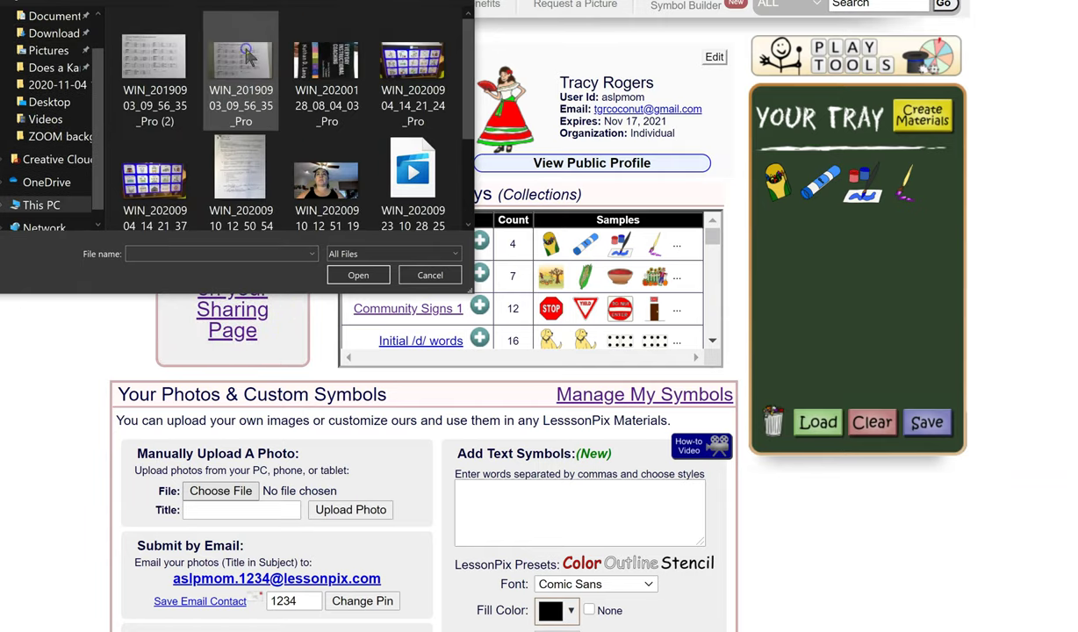
pyautogui.scroll(-2, 281, 171)
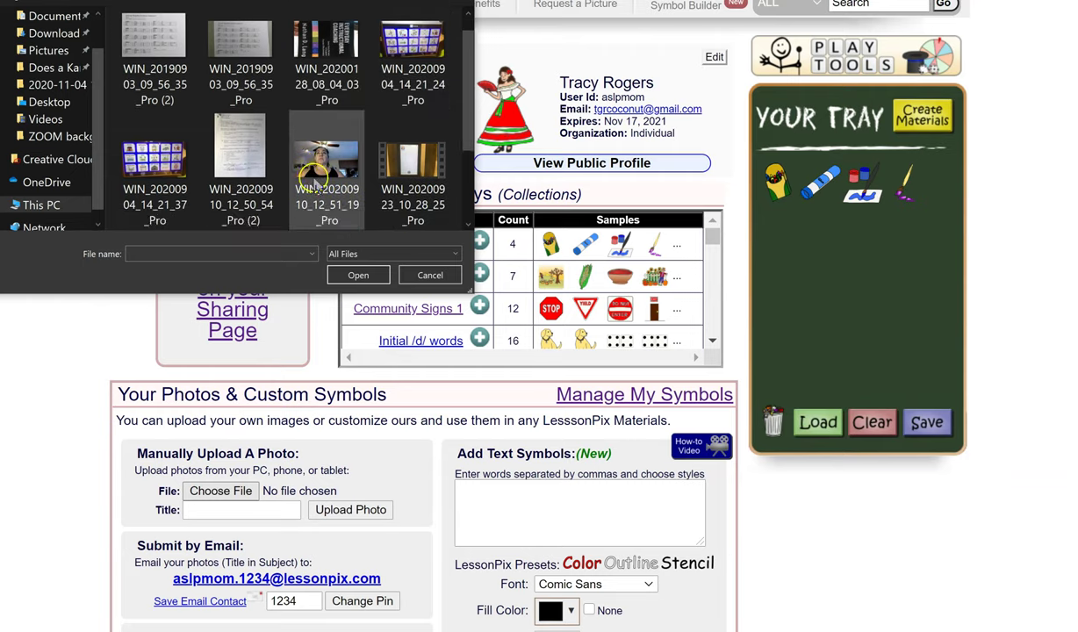
pyautogui.scroll(2, 279, 171)
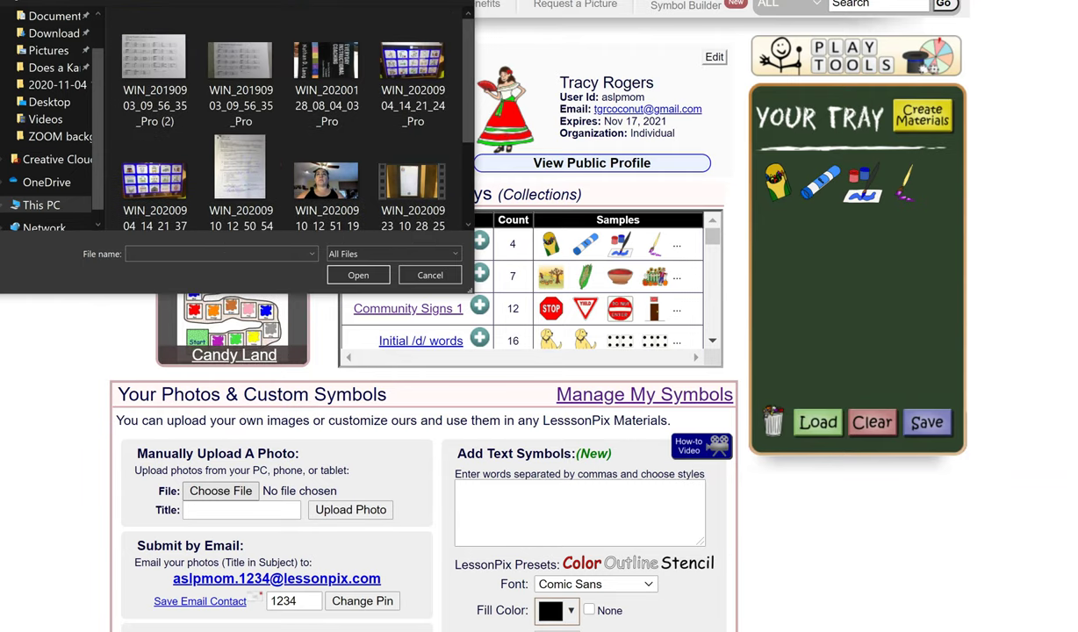
pyautogui.hotkey('alt', 'Up')
pyautogui.scroll(-1, 413, 202)
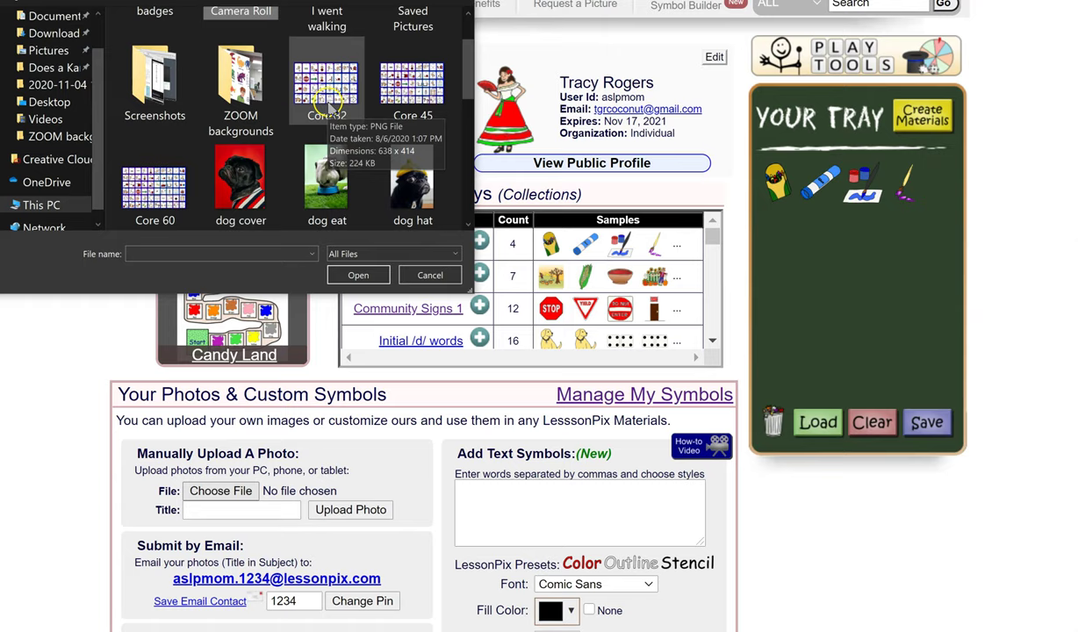
pyautogui.click(239, 185)
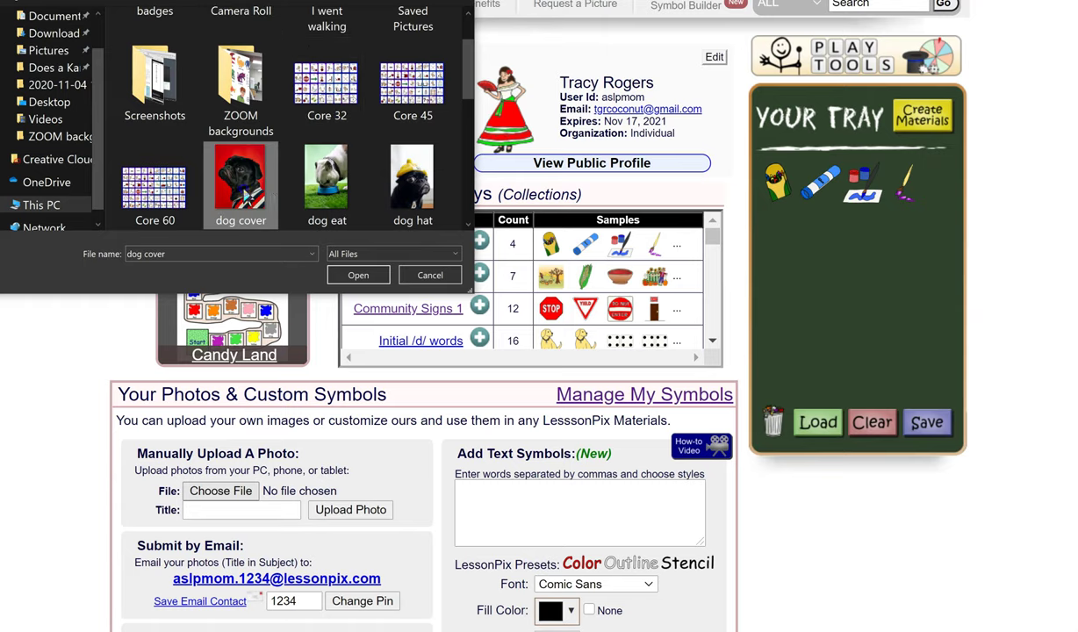
pyautogui.click(358, 275)
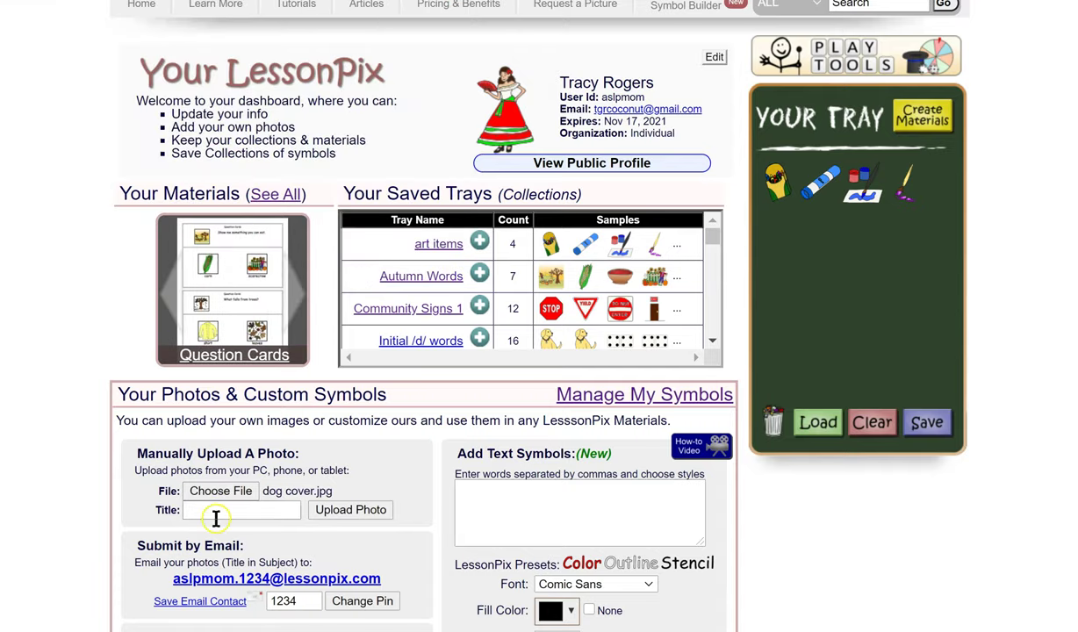
# Title the photo 'dog' and upload it.
pyautogui.click(267, 510)
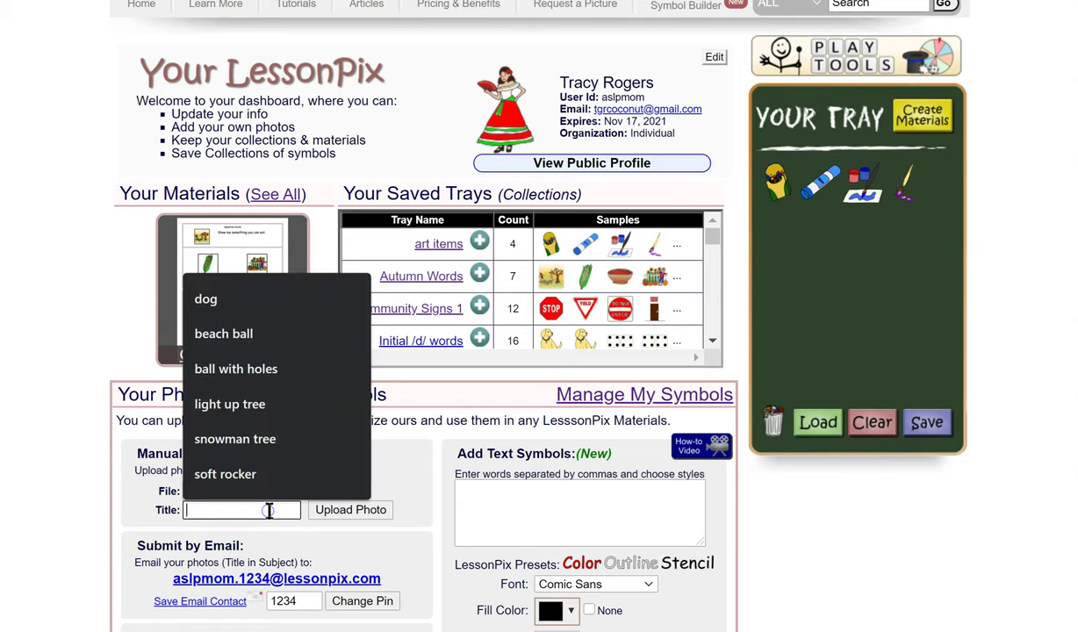
pyautogui.write('dog')
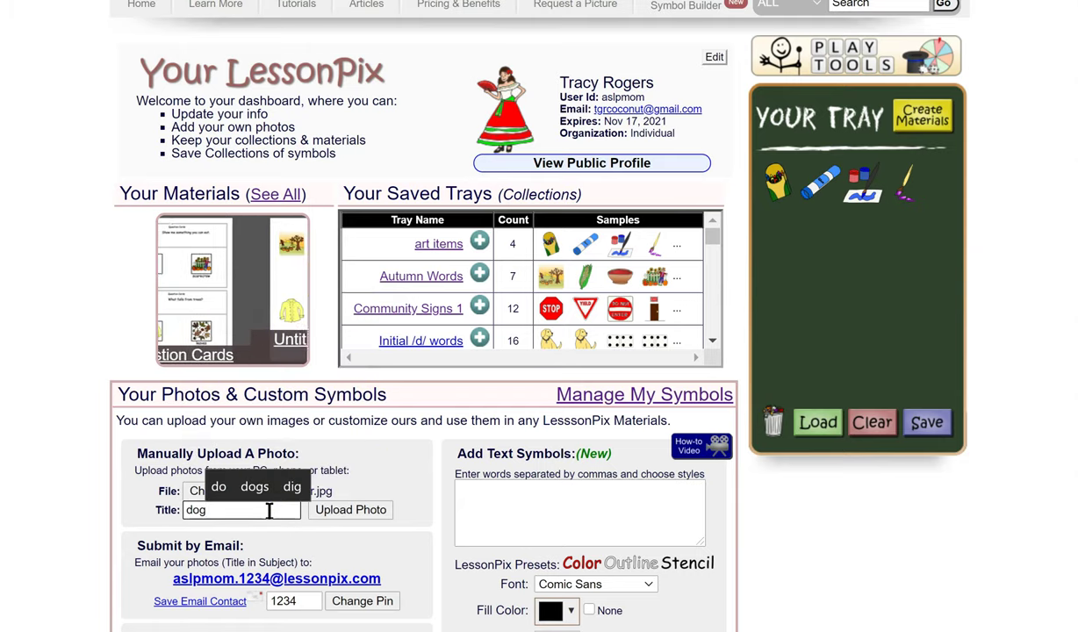
pyautogui.click(355, 510)
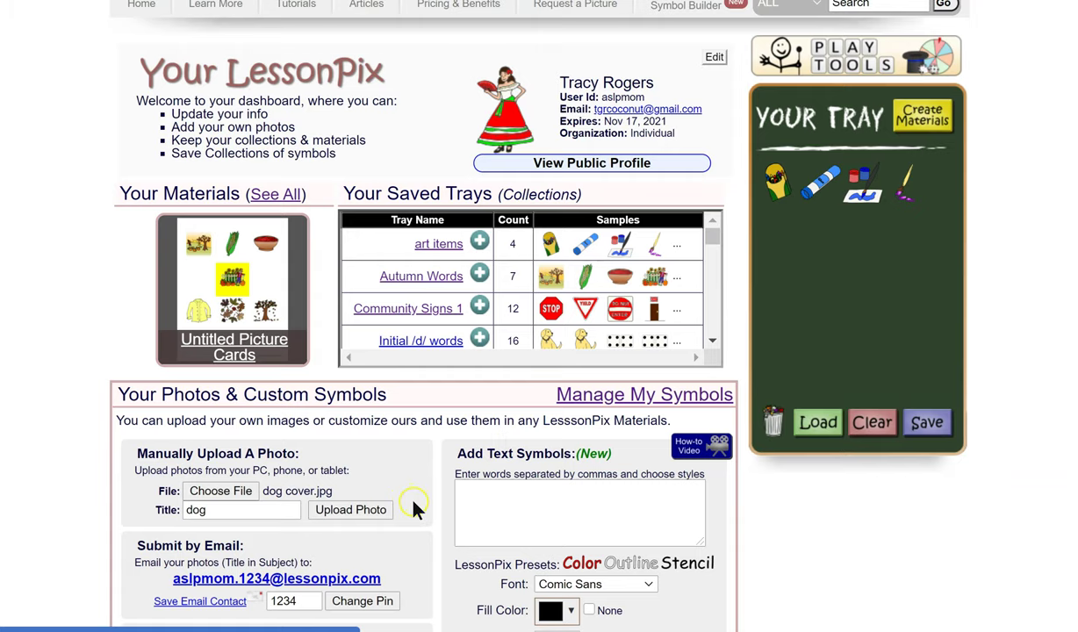
pyautogui.scroll(-1, 384, 499)
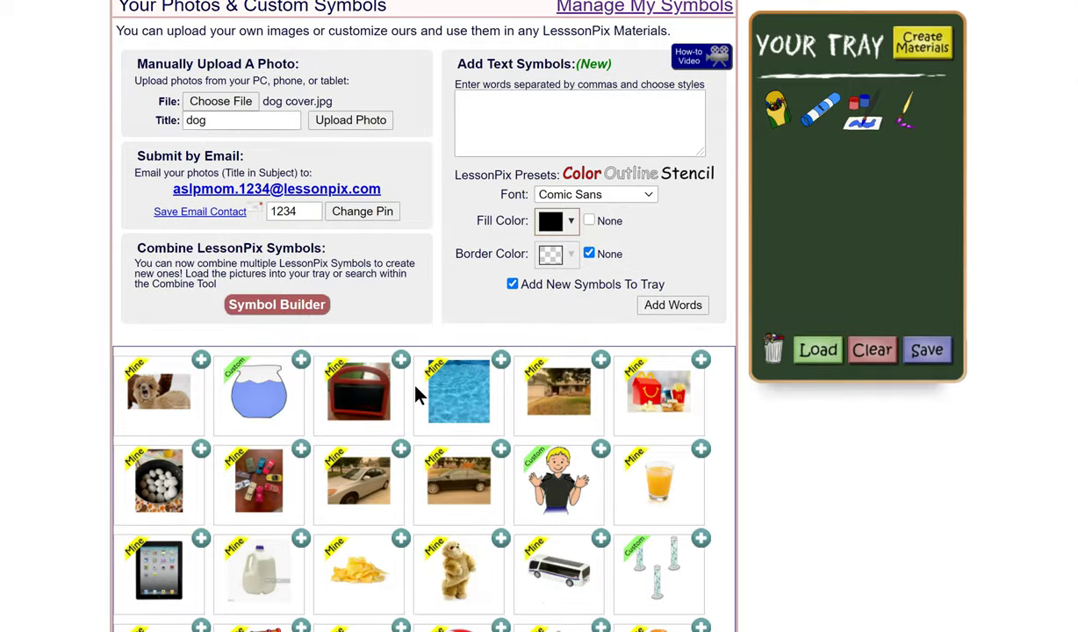
# Check the dog photo in the gallery, then return to the top search box.
pyautogui.scroll(2, 416, 386)
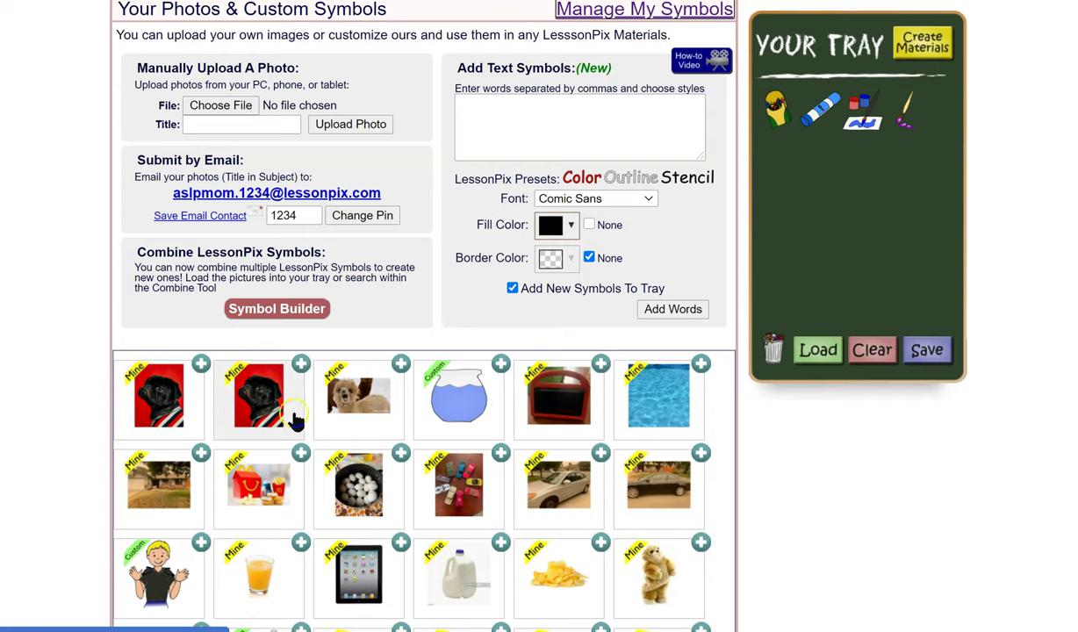
pyautogui.scroll(5, 787, 533)
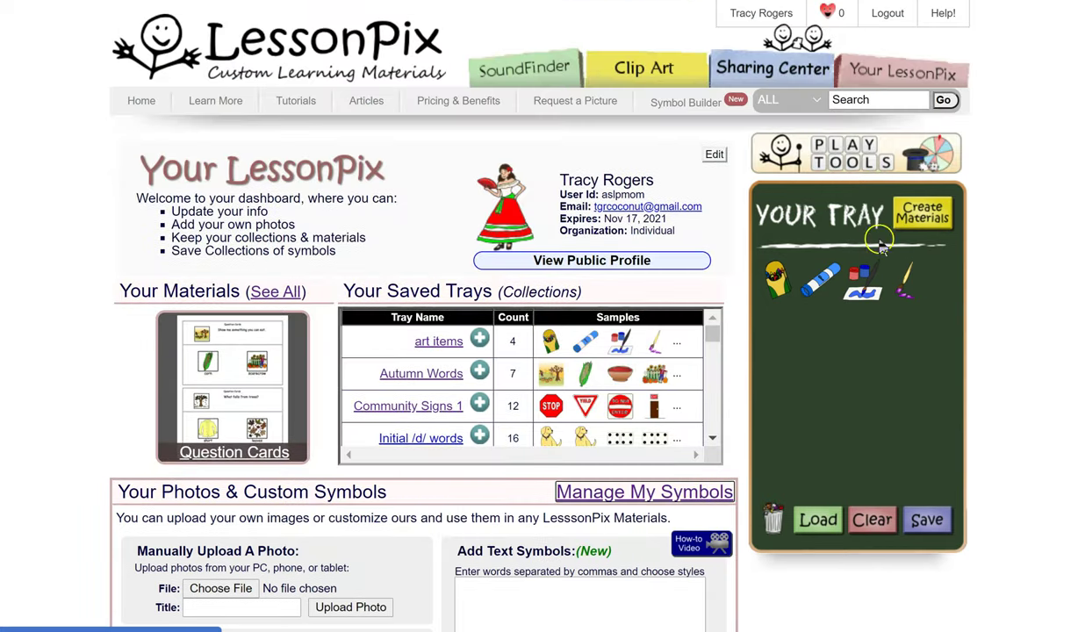
pyautogui.click(878, 99)
# Search the site for dog and empty everything out of the tray.
pyautogui.write('dog')
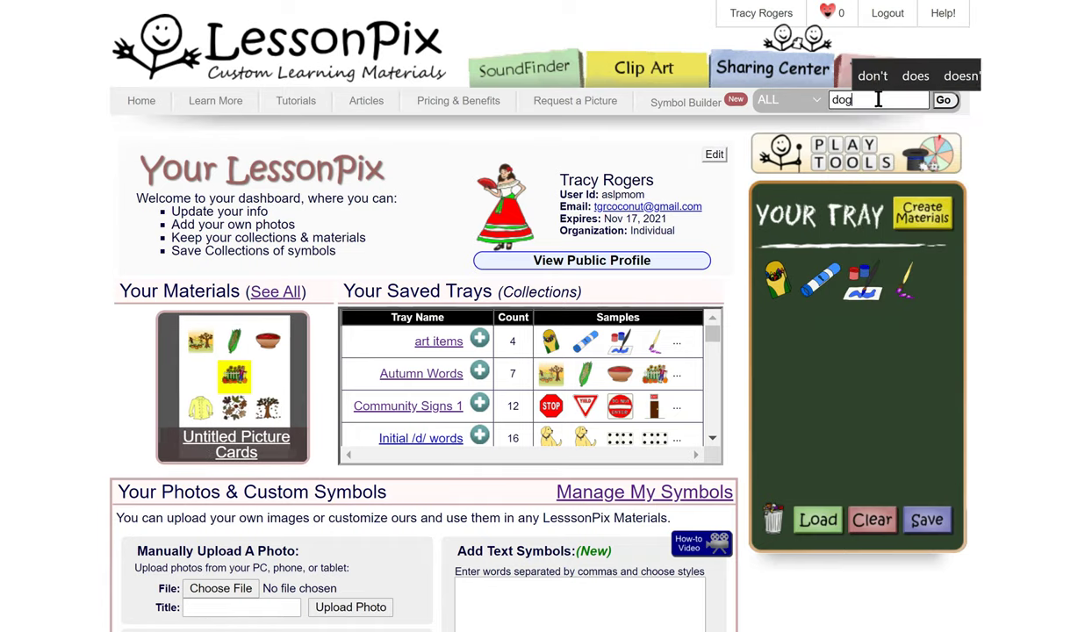
pyautogui.click(941, 101)
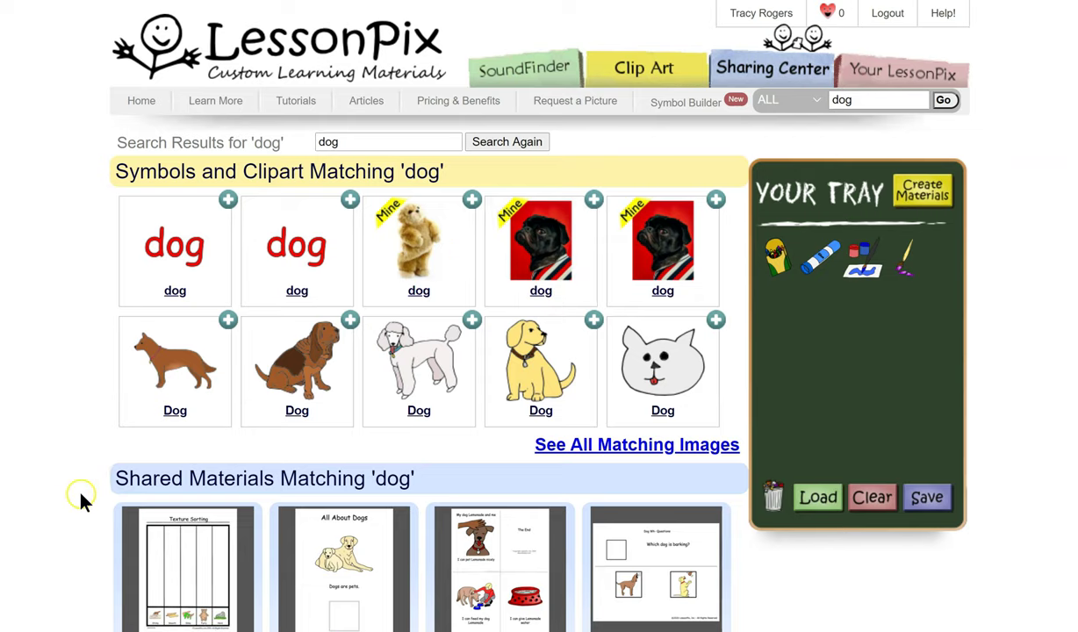
pyautogui.scroll(-5, 481, 449)
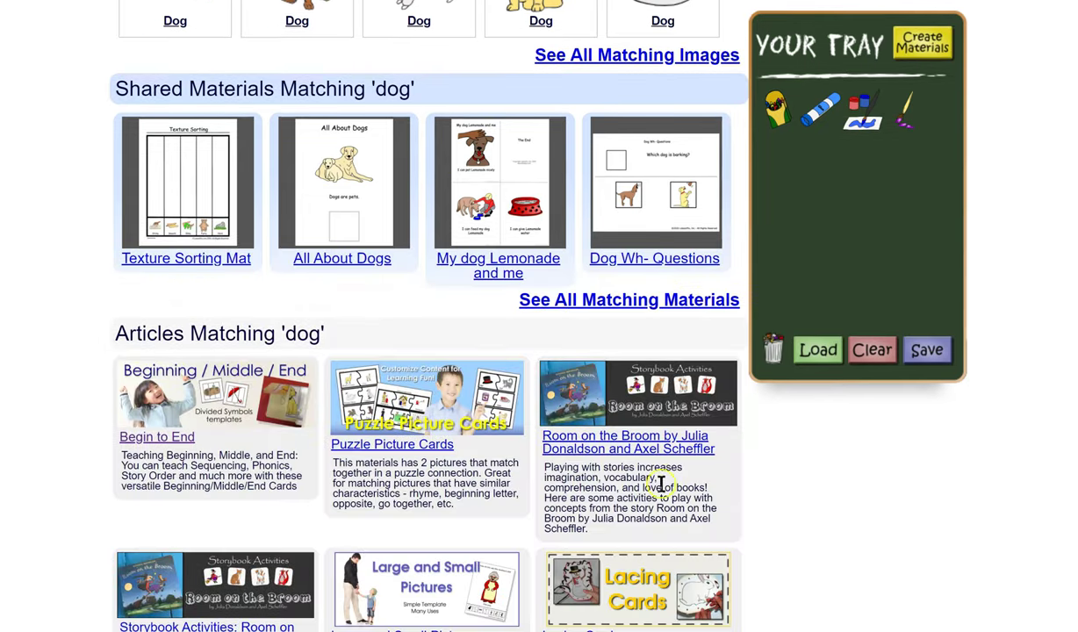
pyautogui.scroll(5, 662, 485)
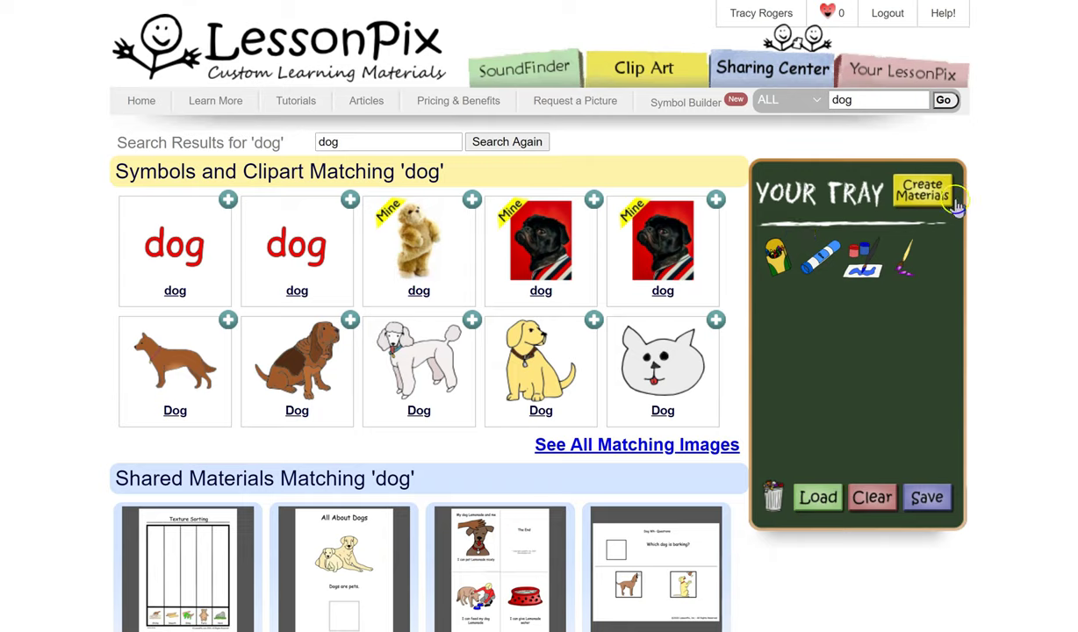
pyautogui.click(872, 498)
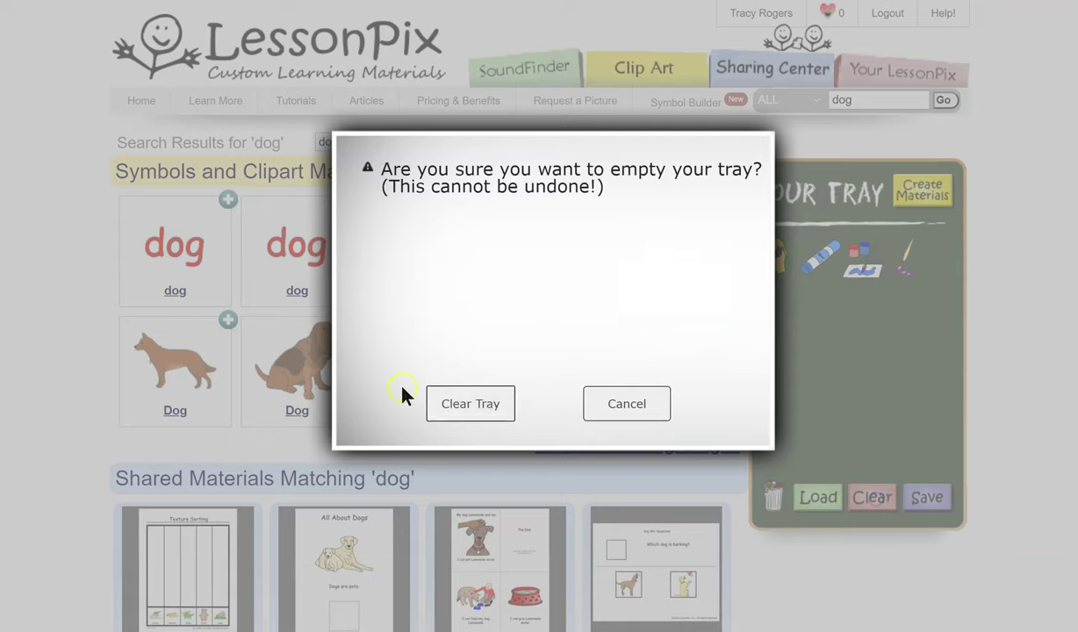
pyautogui.click(457, 402)
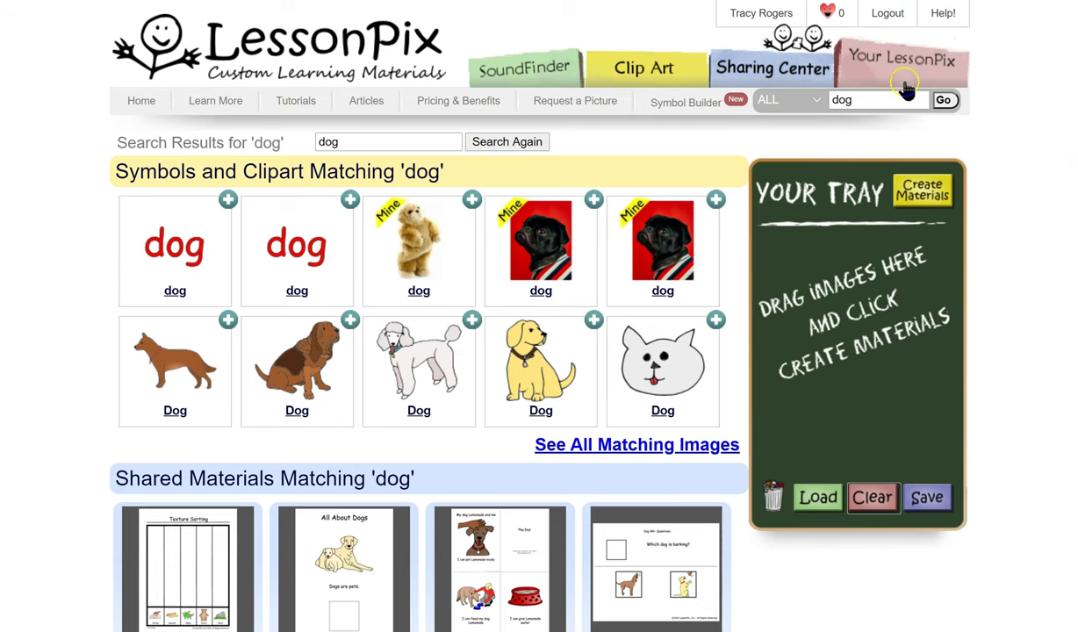
# Search for shirt, add the yellow shirt to the tray and open its detail page.
pyautogui.click(891, 101)
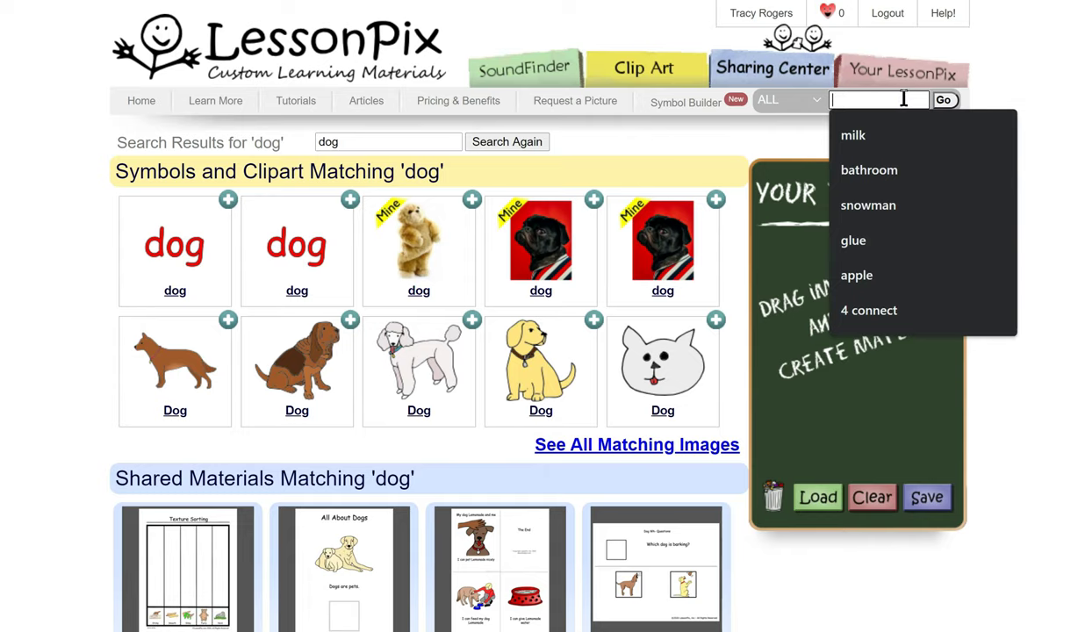
pyautogui.write('shirt')
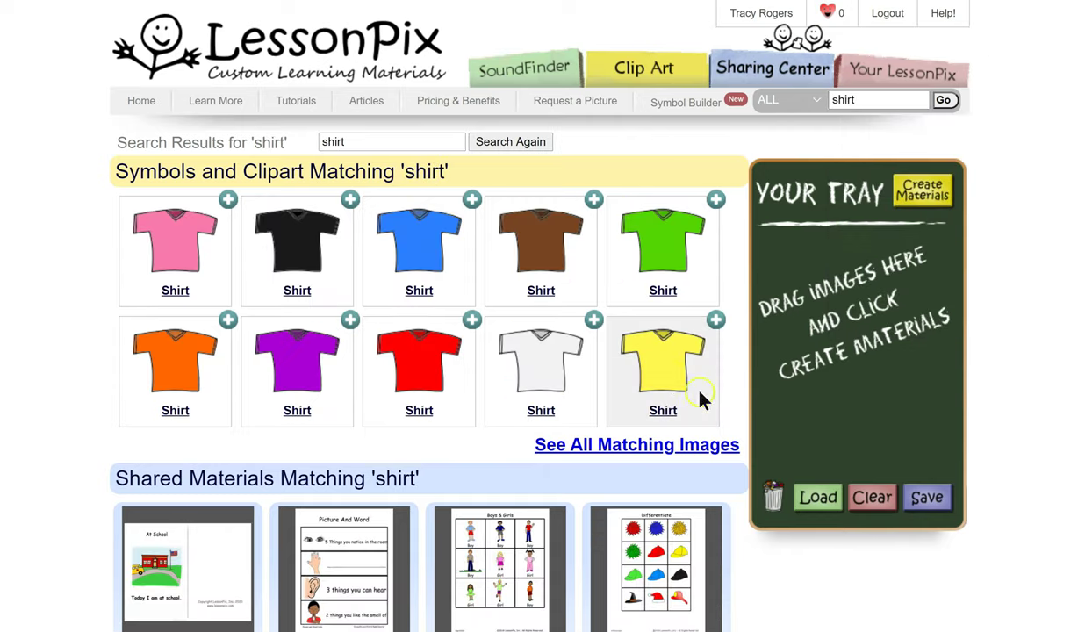
pyautogui.click(715, 323)
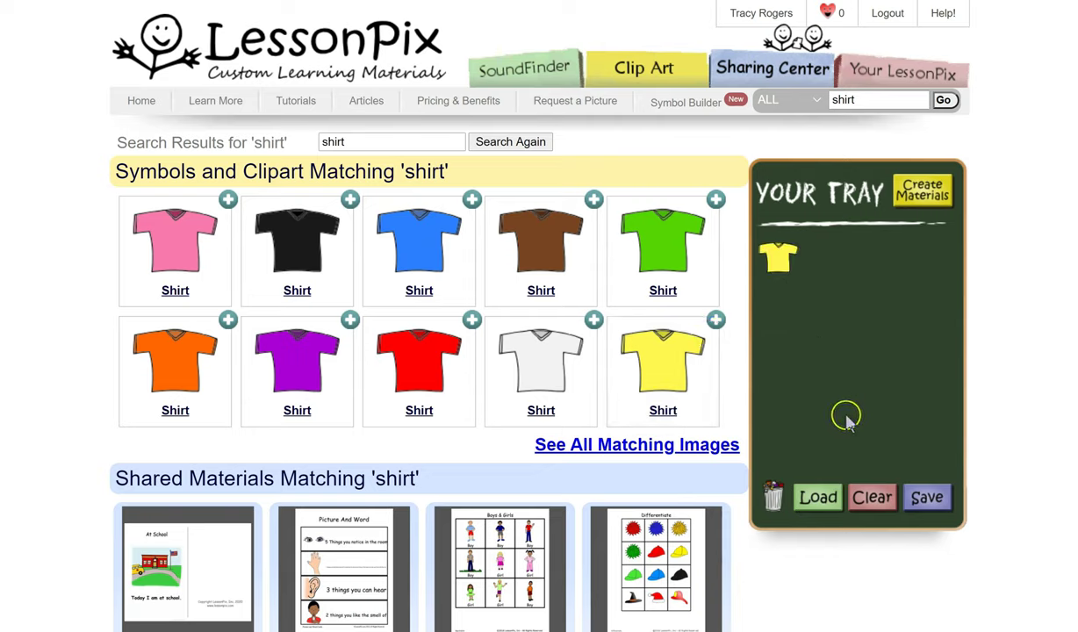
pyautogui.click(644, 367)
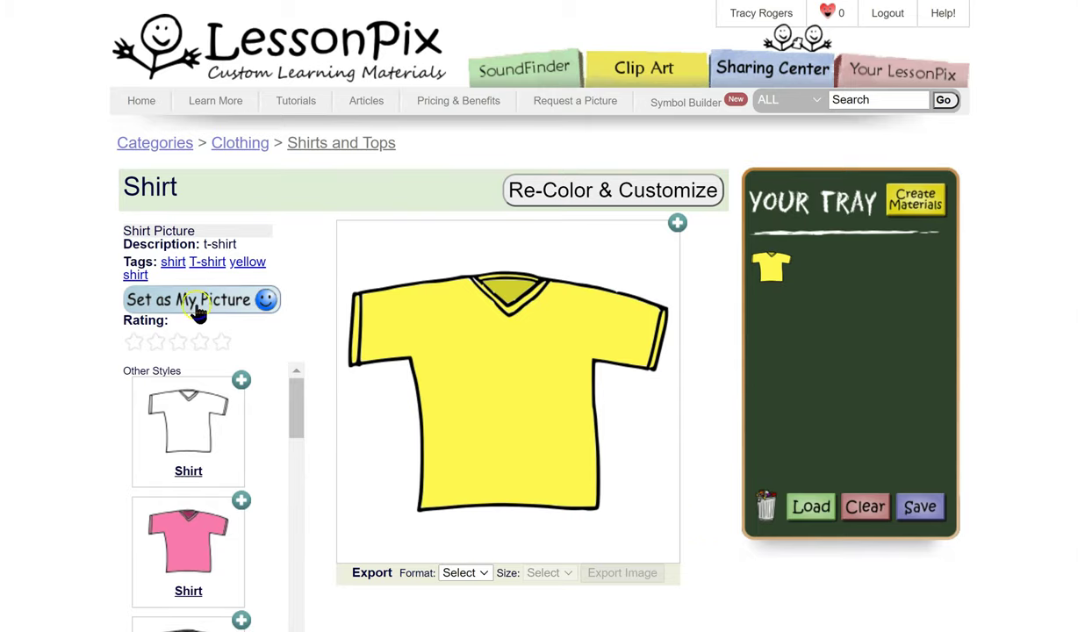
# Look over the yellow shirt's export formats, then open Re-Color & Customize.
pyautogui.scroll(-3, 536, 436)
pyautogui.scroll(2, 571, 438)
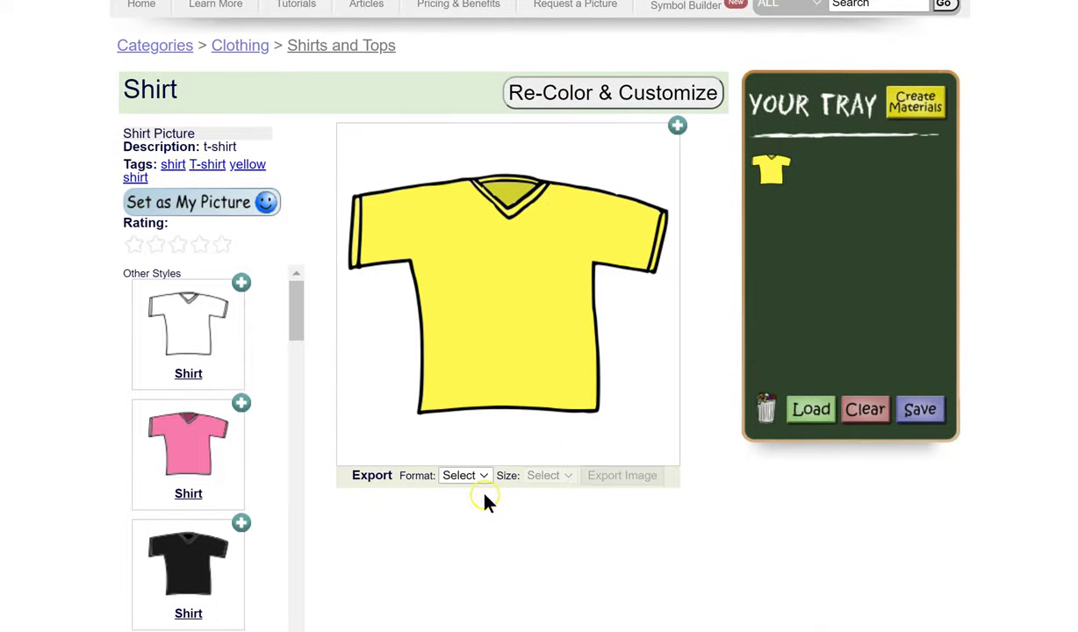
pyautogui.click(480, 476)
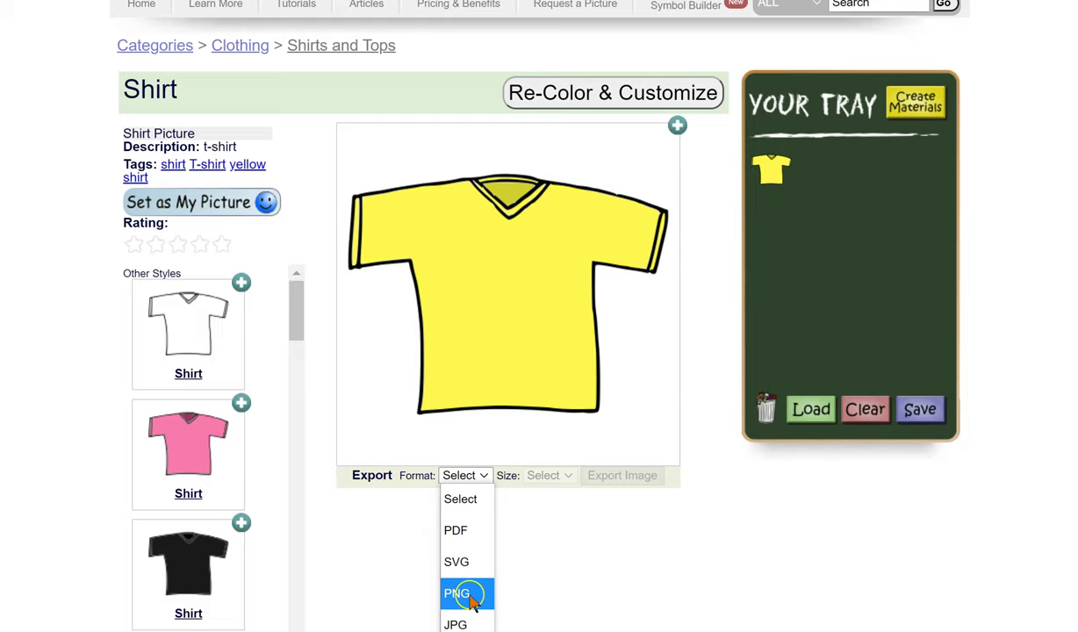
pyautogui.click(634, 566)
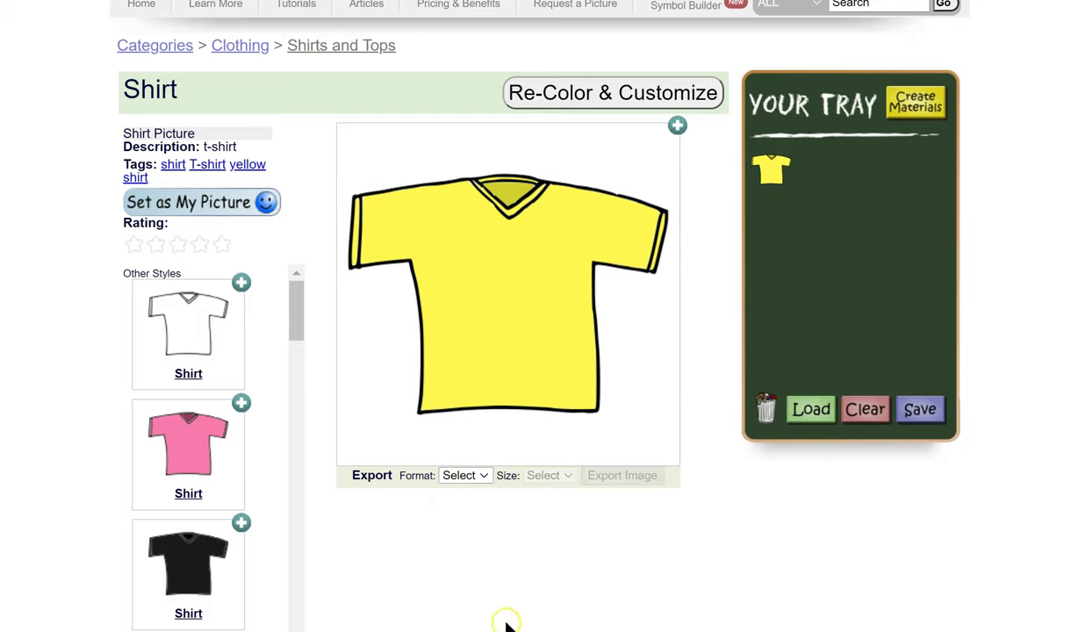
pyautogui.click(571, 100)
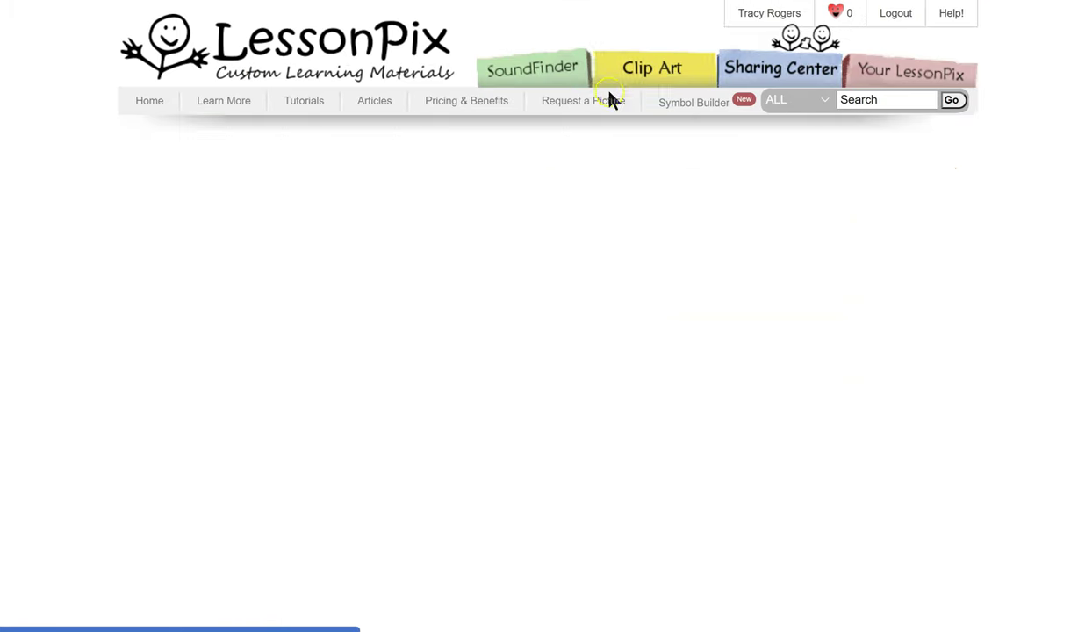
# Add the red X overlay to the shirt and flip it upside down.
pyautogui.click(218, 397)
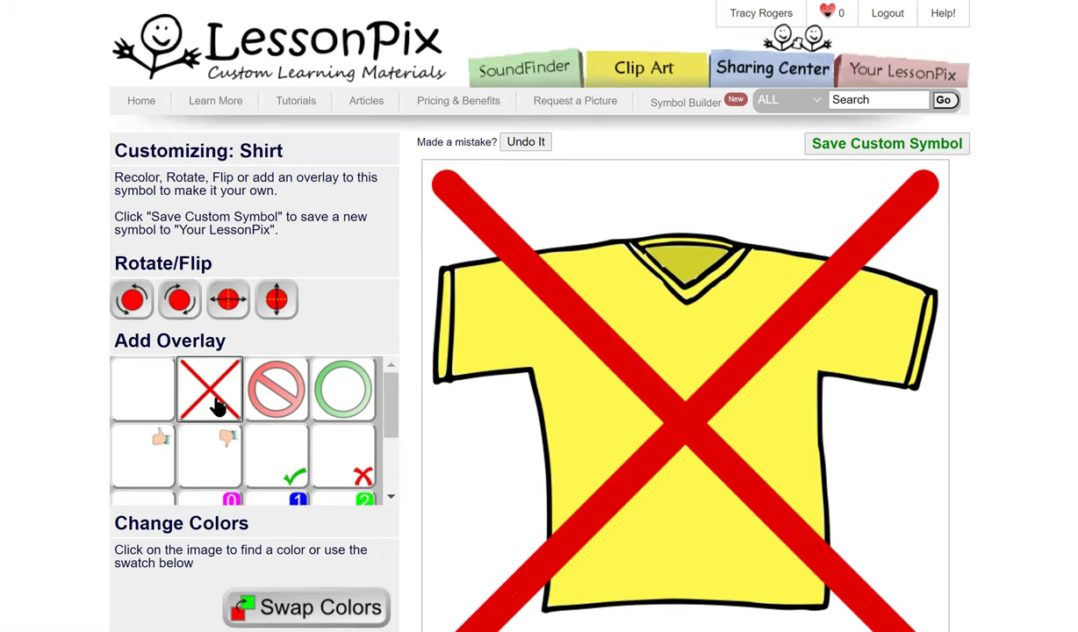
pyautogui.scroll(-2, 360, 298)
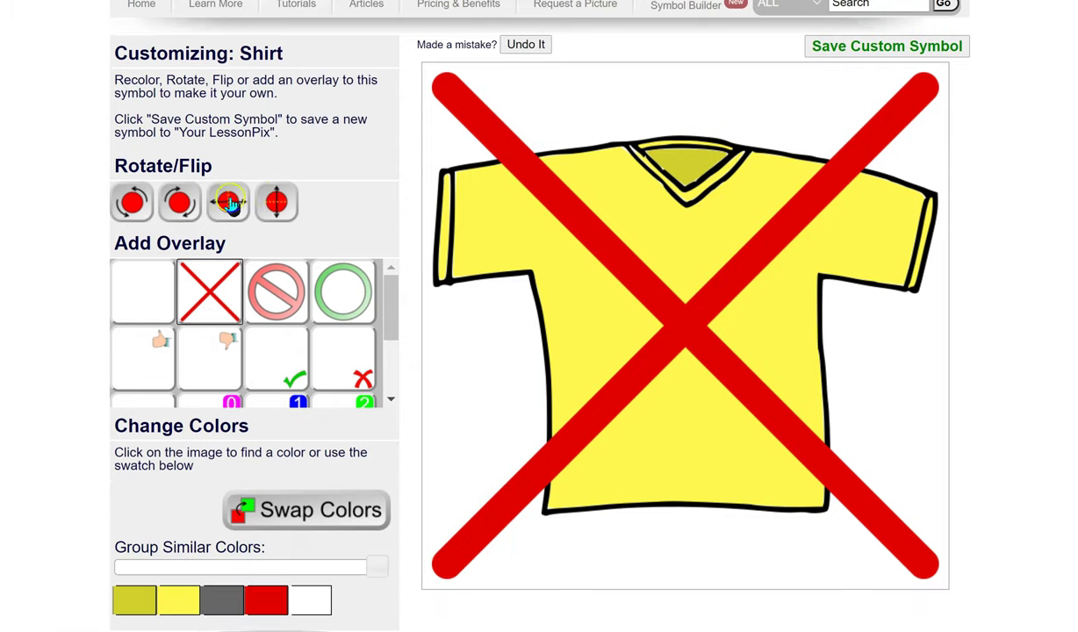
pyautogui.click(281, 204)
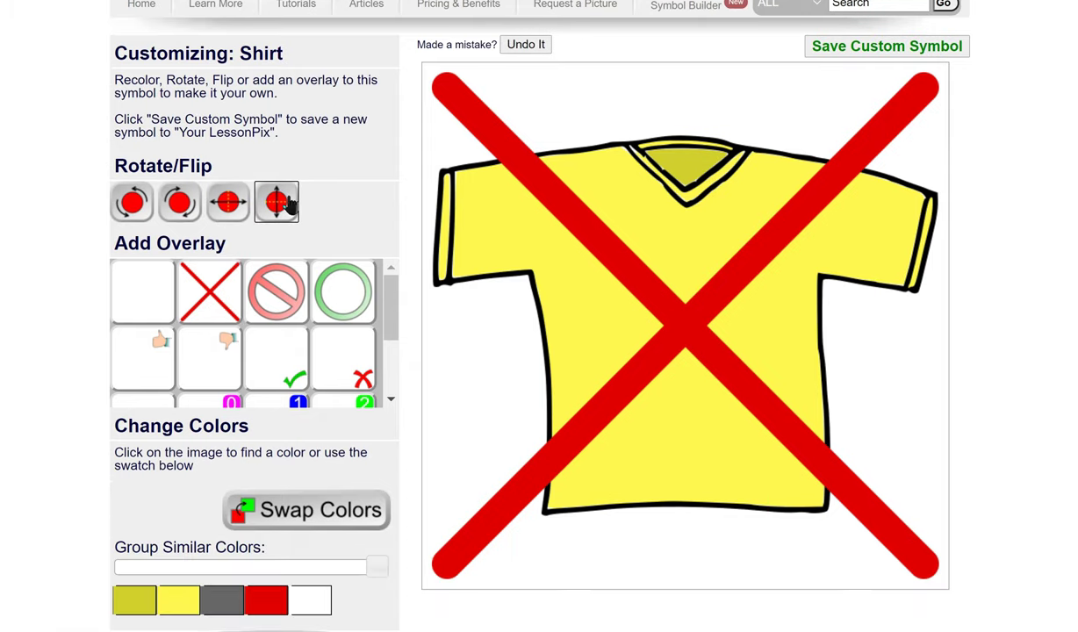
pyautogui.scroll(-3, 296, 366)
pyautogui.scroll(-2, 149, 349)
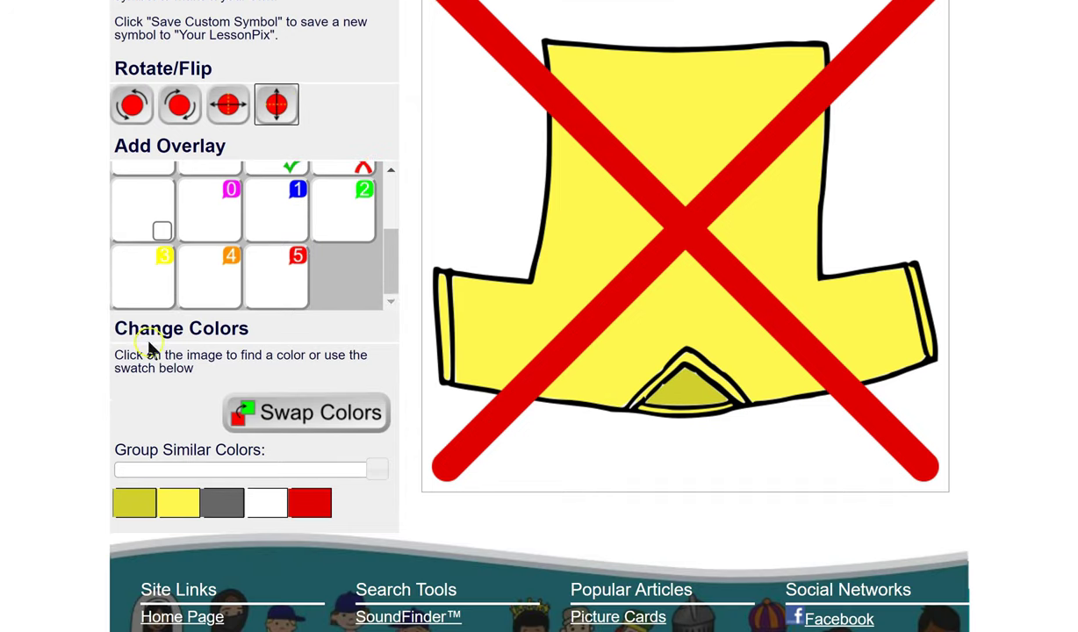
pyautogui.scroll(3, 233, 299)
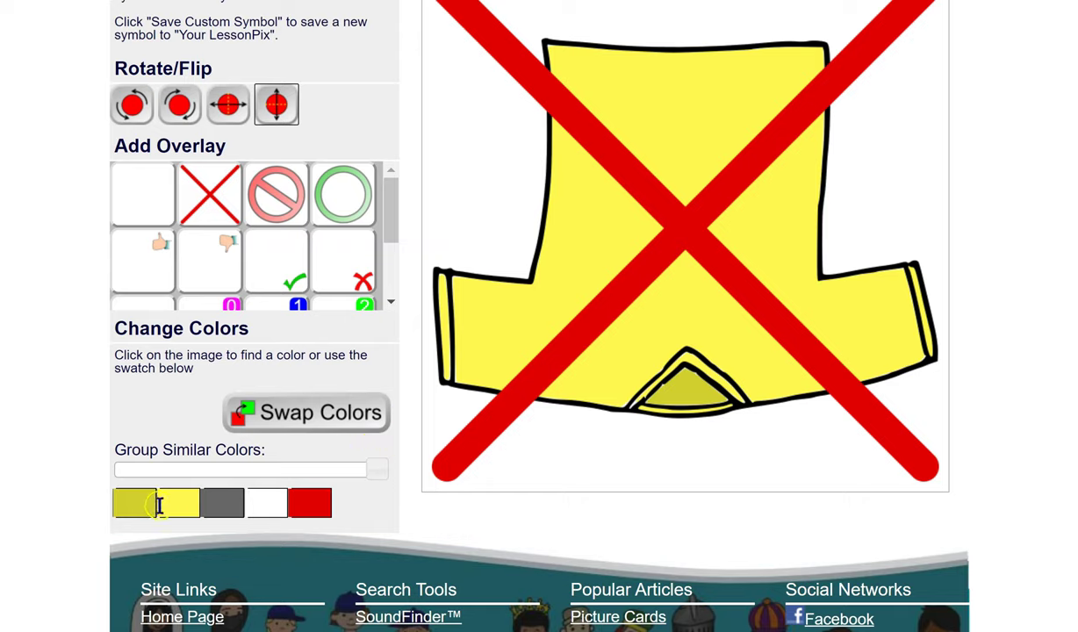
# Recolour the shirt's grey to dark red, try the yellow swatch, and save as a custom symbol.
pyautogui.click(210, 508)
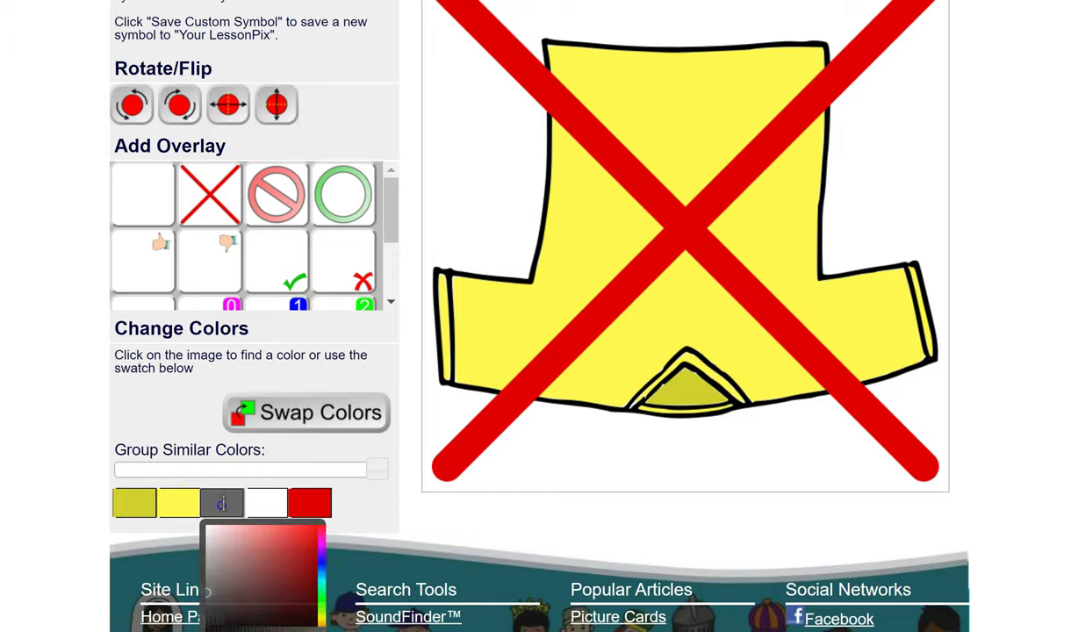
pyautogui.click(279, 584)
pyautogui.click(472, 340)
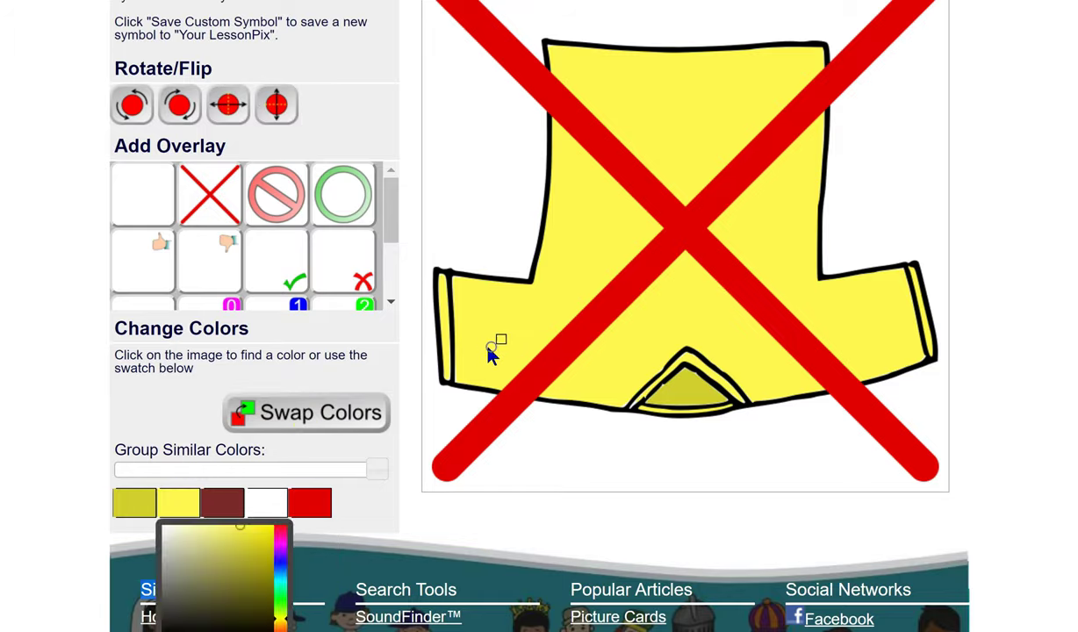
pyautogui.scroll(2, 565, 439)
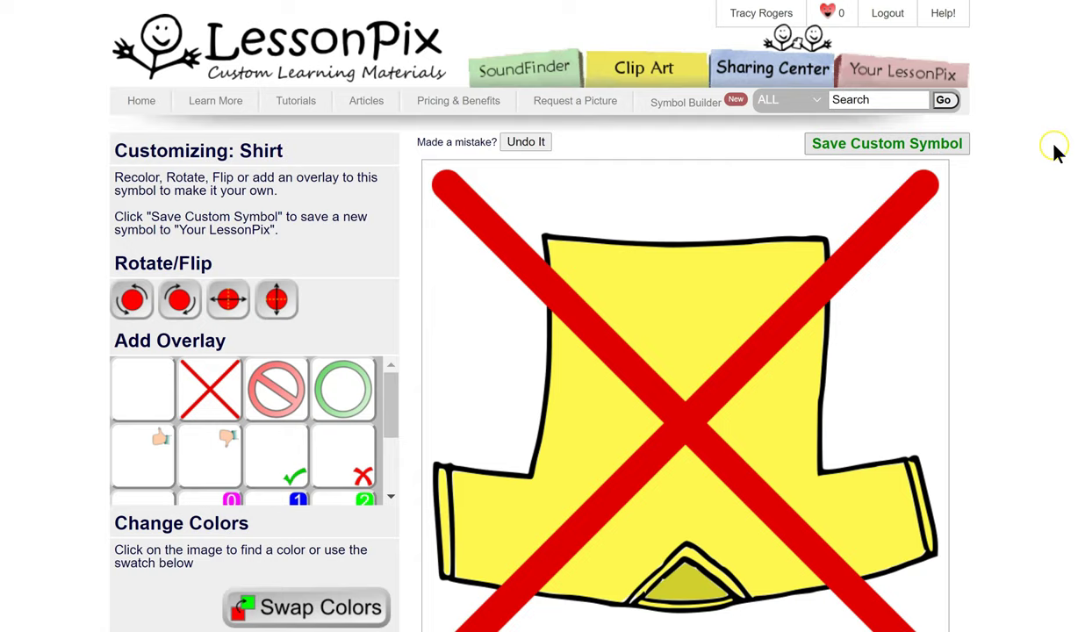
pyautogui.click(878, 145)
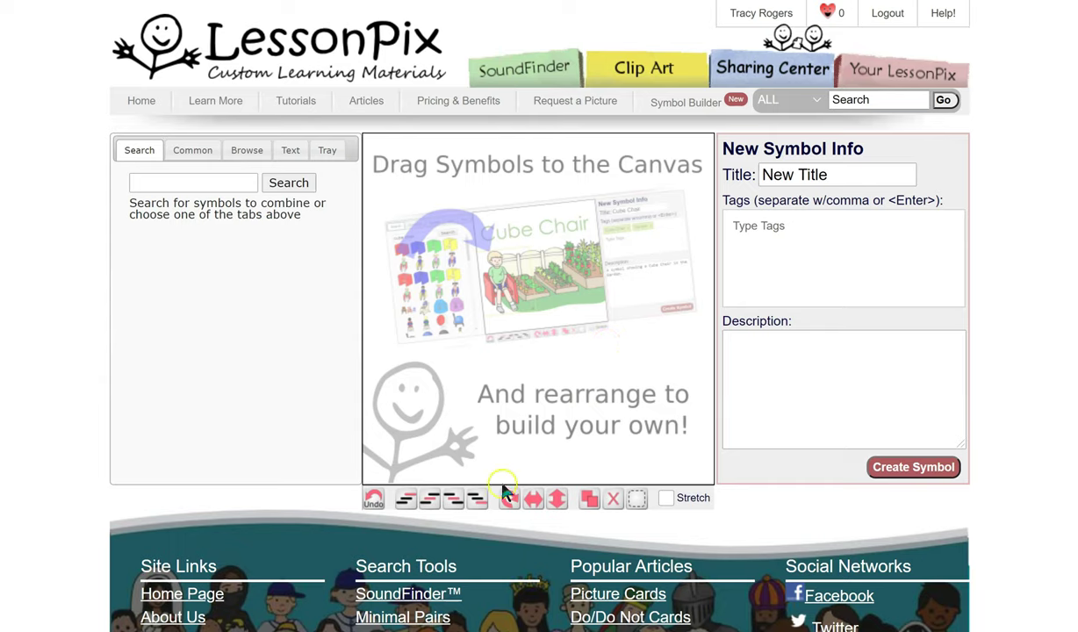
# Search for shirt and pants and place the yellow shirt and black pants on the canvas.
pyautogui.click(169, 183)
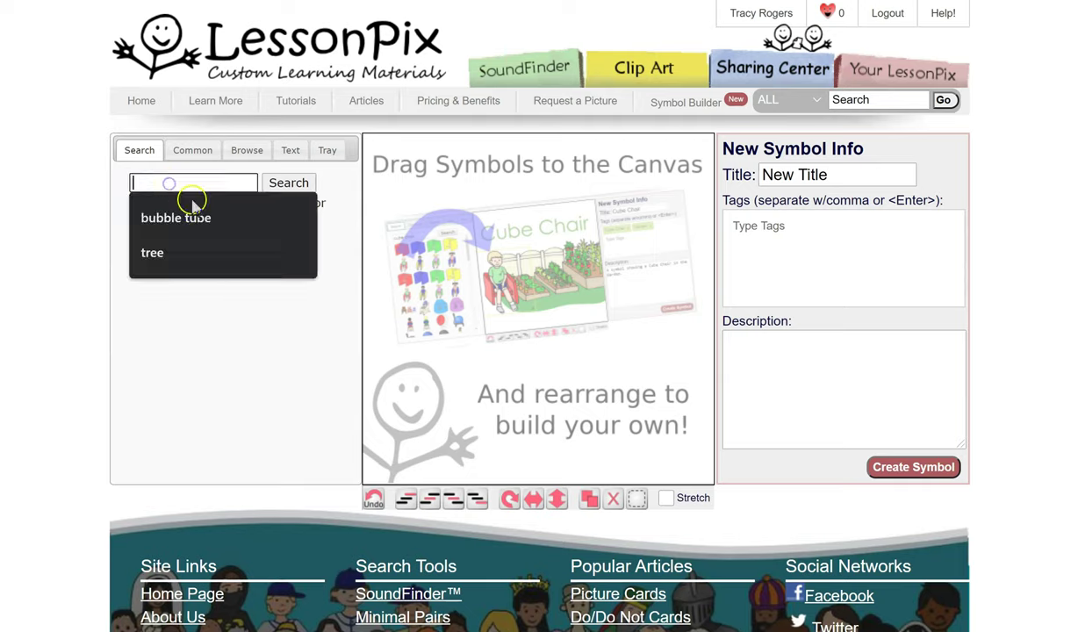
pyautogui.write('cloth')
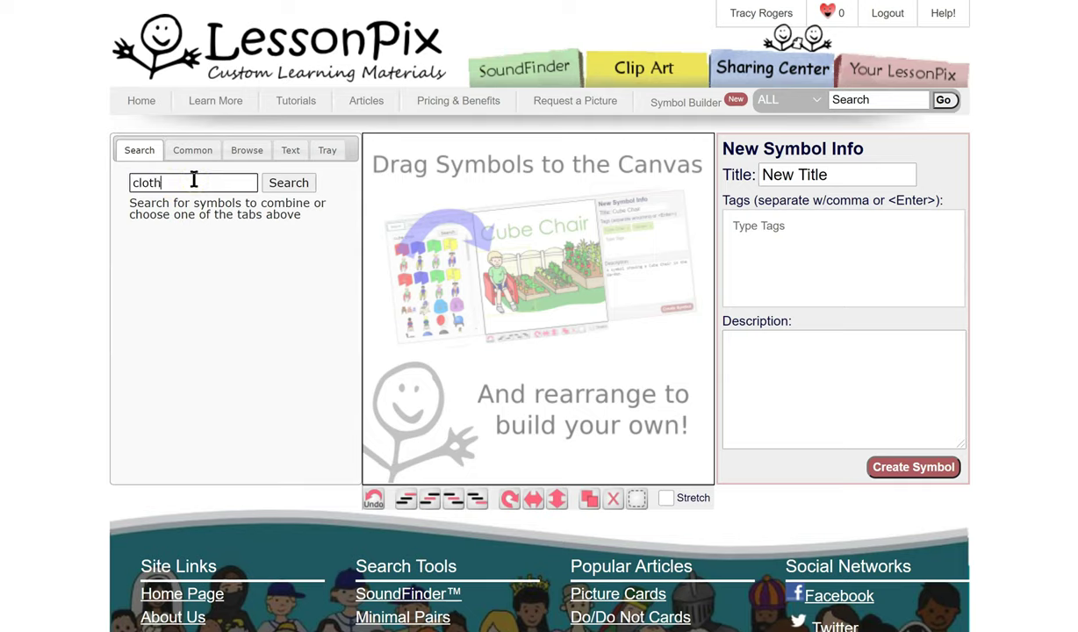
pyautogui.write('shirt')
pyautogui.press('Return')
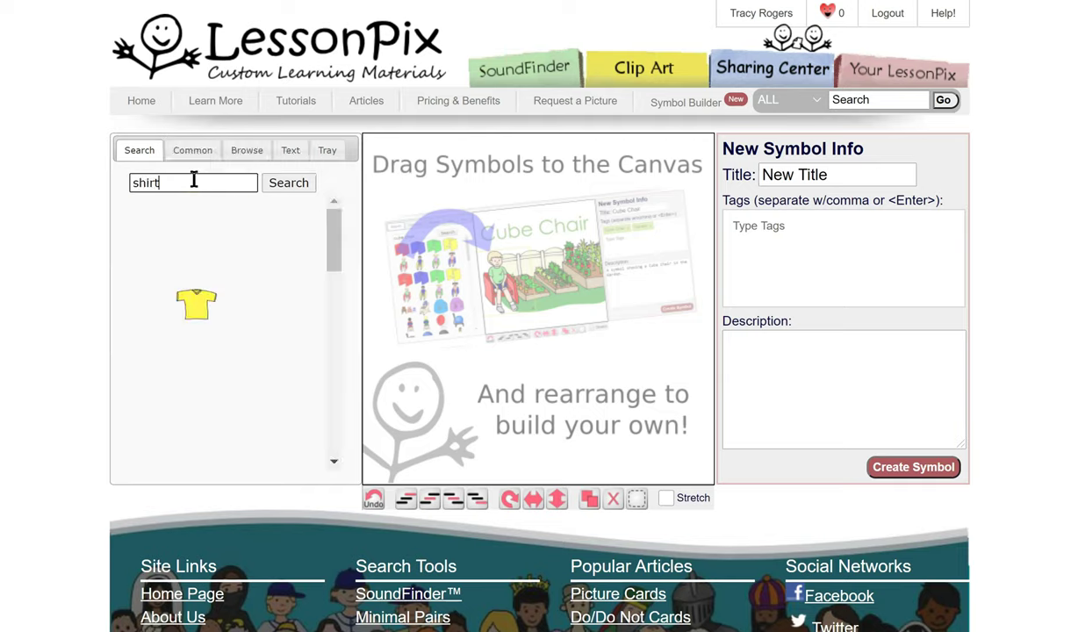
pyautogui.moveTo(192, 305); pyautogui.dragTo(492, 308)
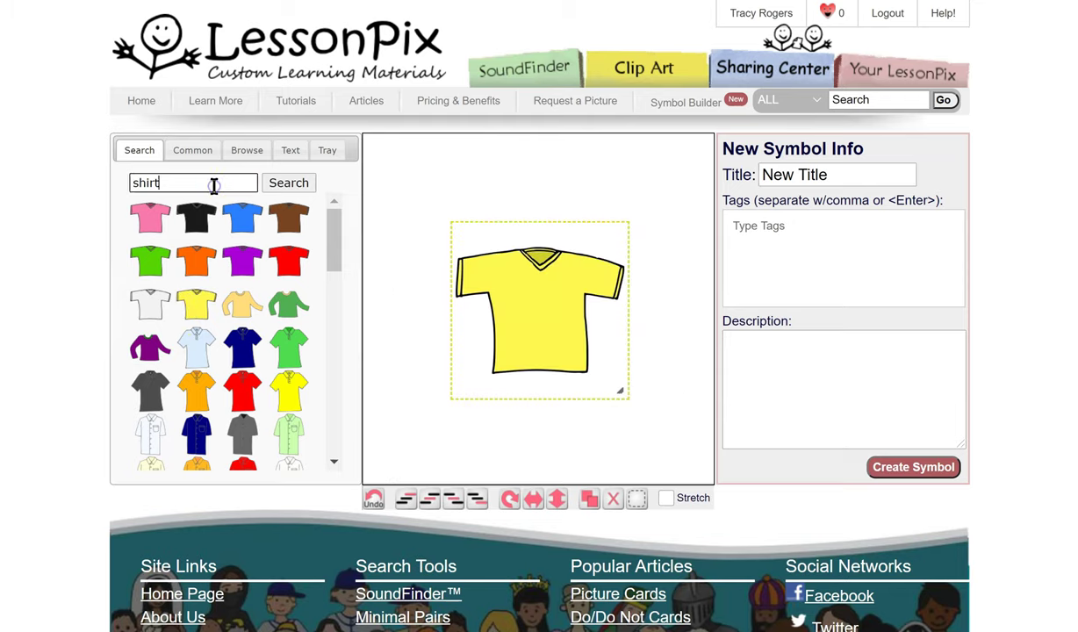
pyautogui.press('BackSpace')
pyautogui.press('BackSpace')
pyautogui.press('BackSpace')
pyautogui.write('pants')
pyautogui.moveTo(197, 230); pyautogui.dragTo(419, 202)
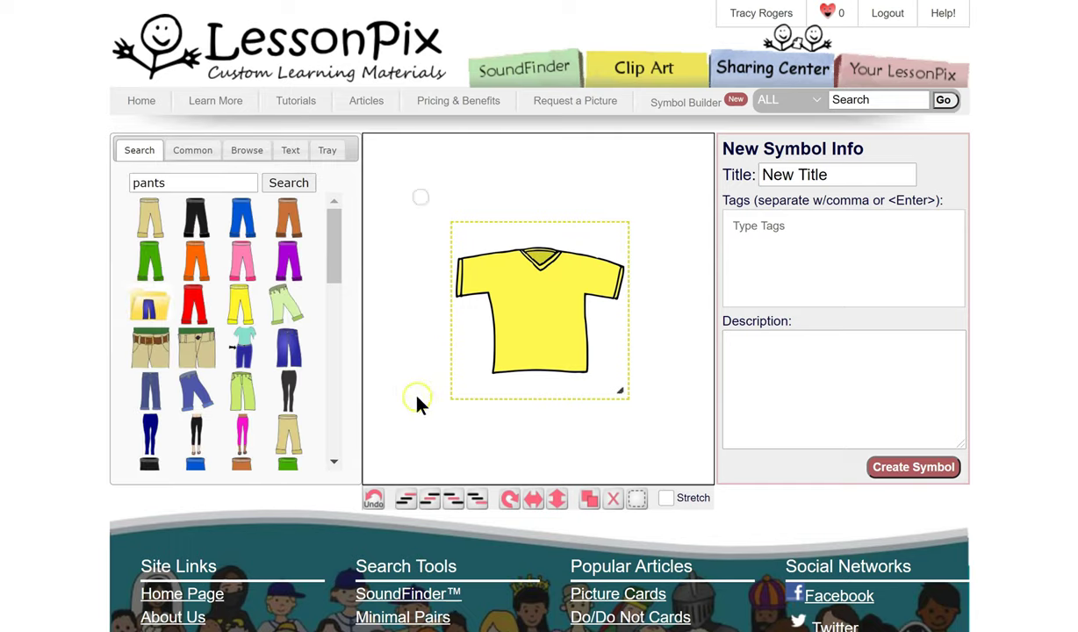
pyautogui.moveTo(517, 265); pyautogui.dragTo(432, 256)
# Add smaller blue shoes at lower right, with pants lower left and shirt top right.
pyautogui.click(210, 186)
pyautogui.write('shoes')
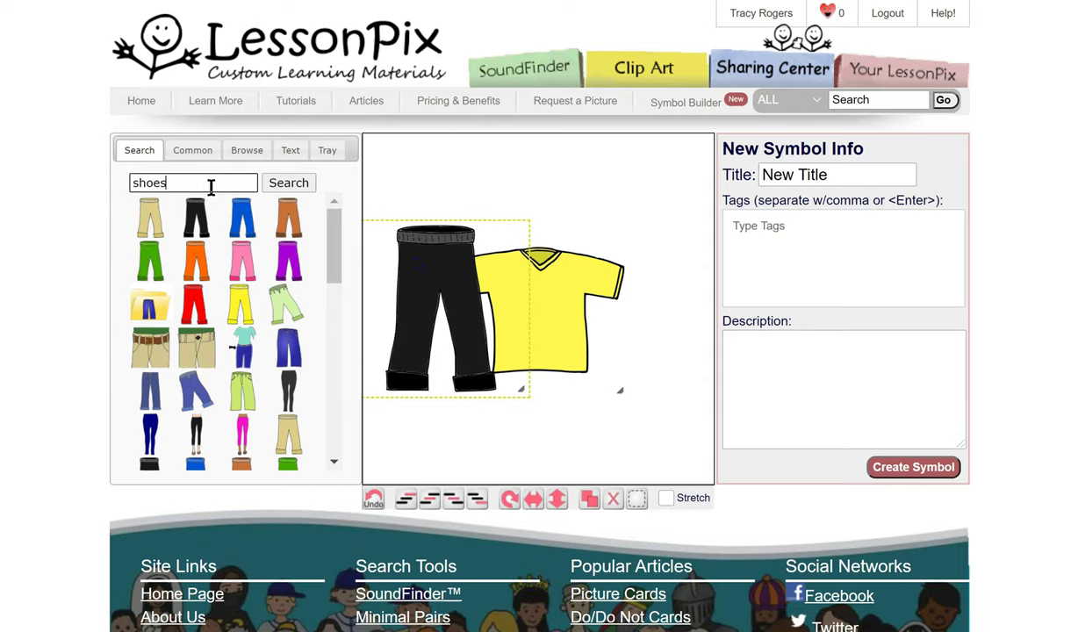
pyautogui.press('Return')
pyautogui.moveTo(308, 230); pyautogui.dragTo(614, 433)
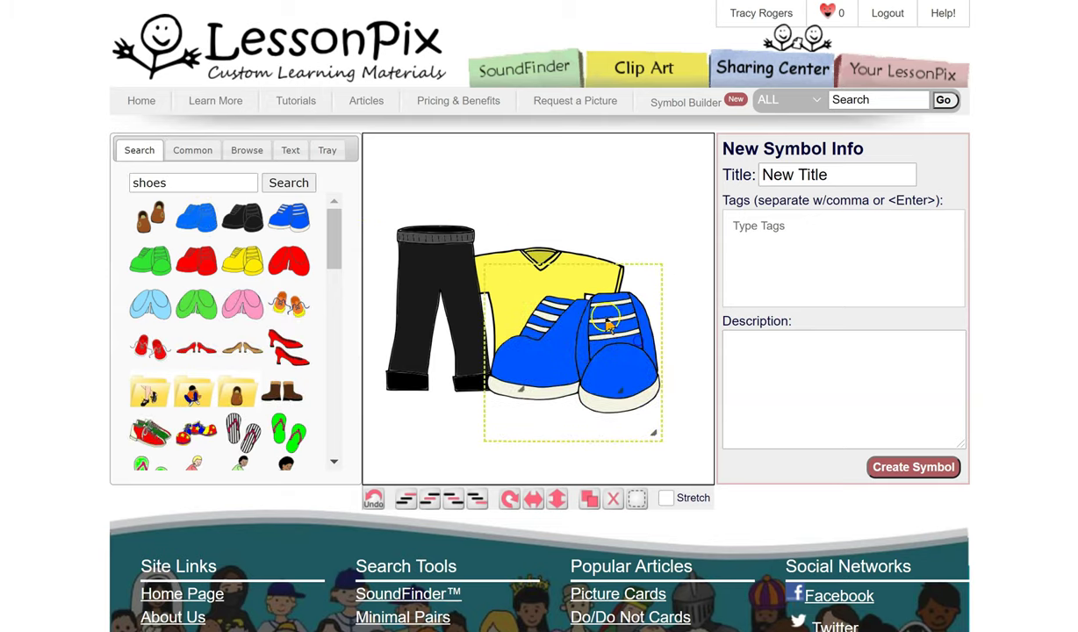
pyautogui.moveTo(483, 266); pyautogui.dragTo(548, 326)
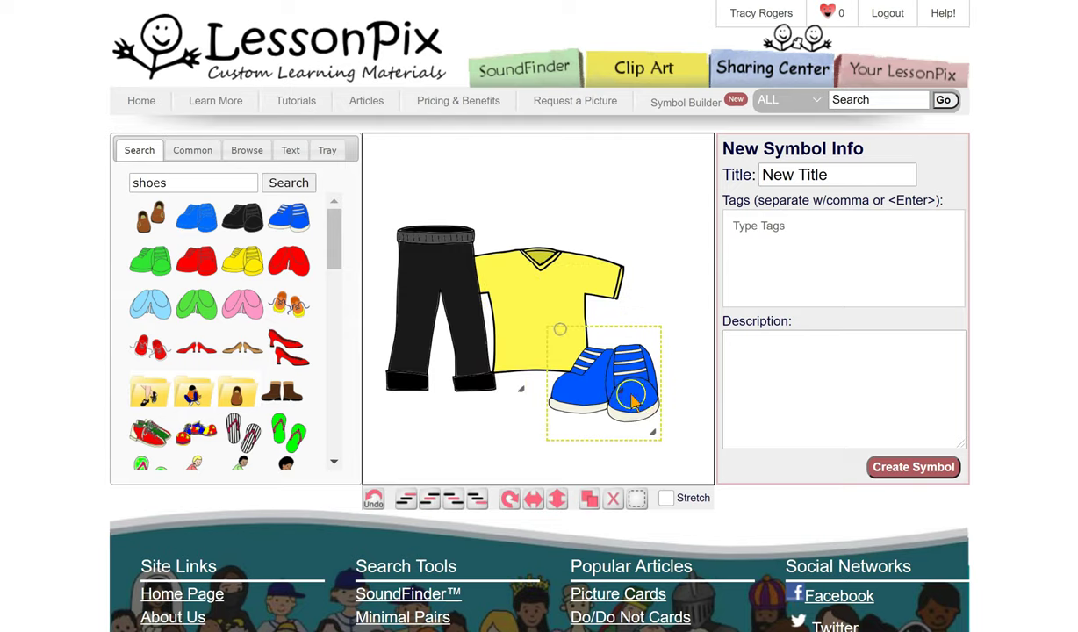
pyautogui.moveTo(486, 297); pyautogui.dragTo(517, 342)
pyautogui.moveTo(534, 293); pyautogui.dragTo(584, 204)
pyautogui.click(693, 387)
pyautogui.click(832, 274)
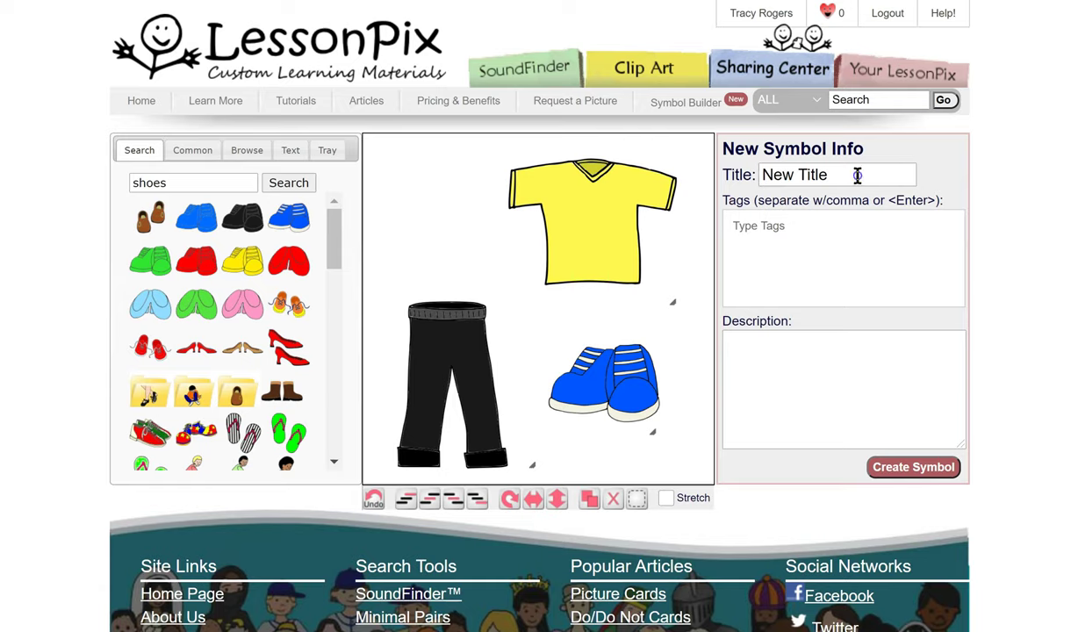
# Title the symbol 'clothing', tag it shirt, pants and clothing, and create it.
pyautogui.moveTo(857, 176); pyautogui.dragTo(732, 185)
pyautogui.write('clothing')
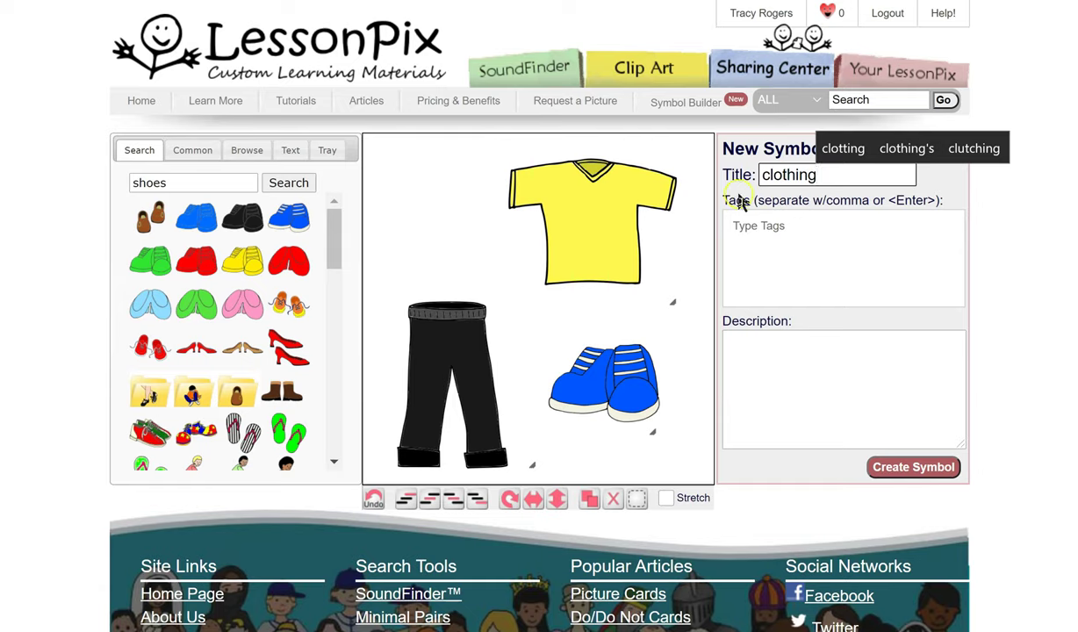
pyautogui.click(755, 249)
pyautogui.write('shirt')
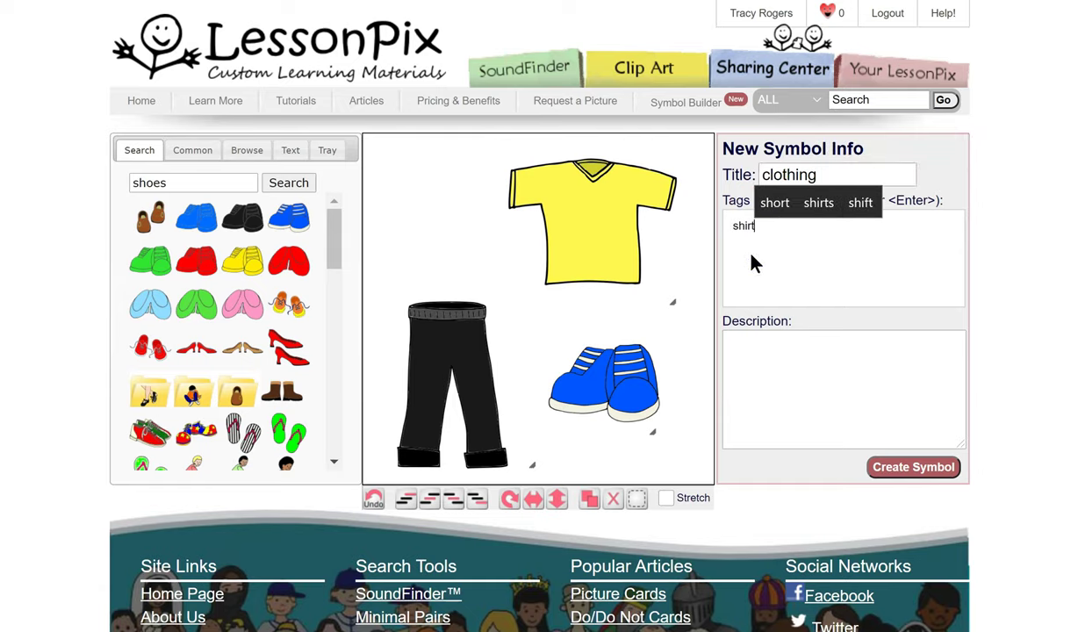
pyautogui.press('Return')
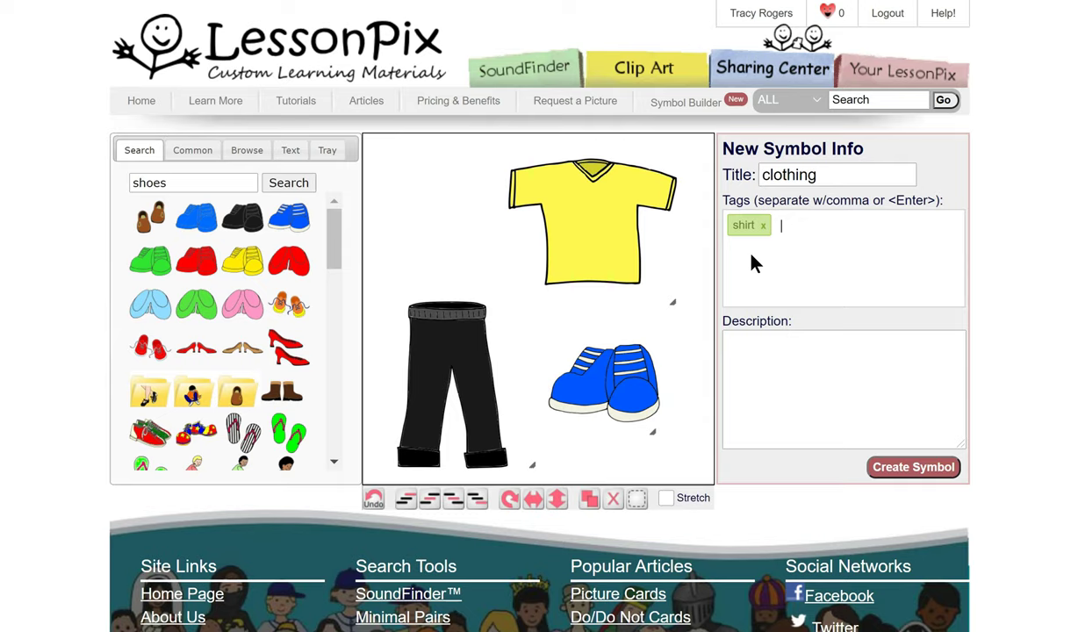
pyautogui.write('pants')
pyautogui.press('Return')
pyautogui.write('clothing')
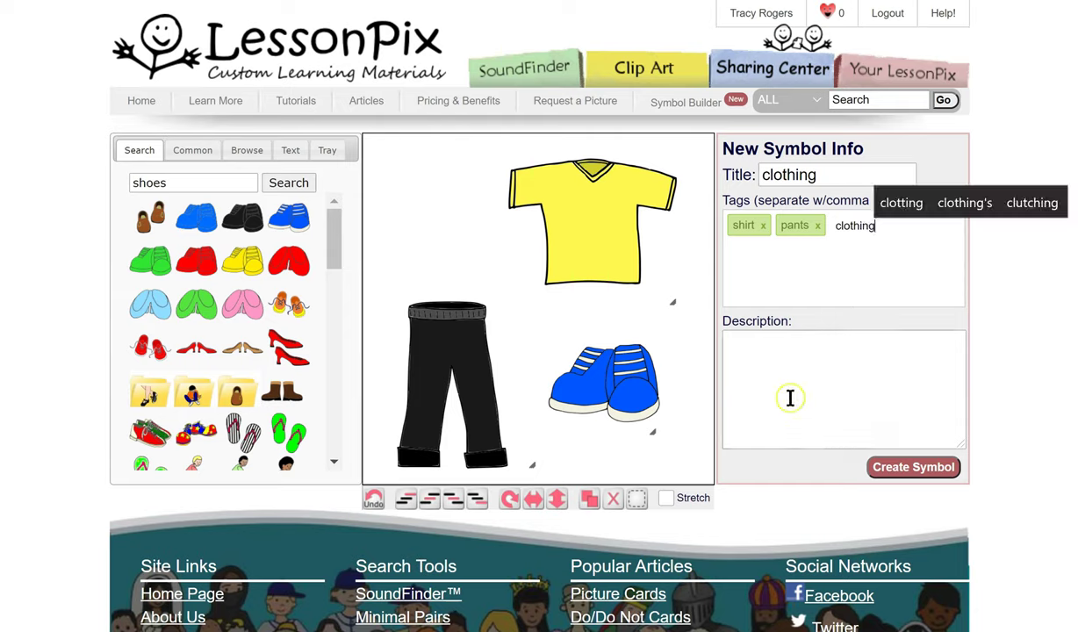
pyautogui.press('Return')
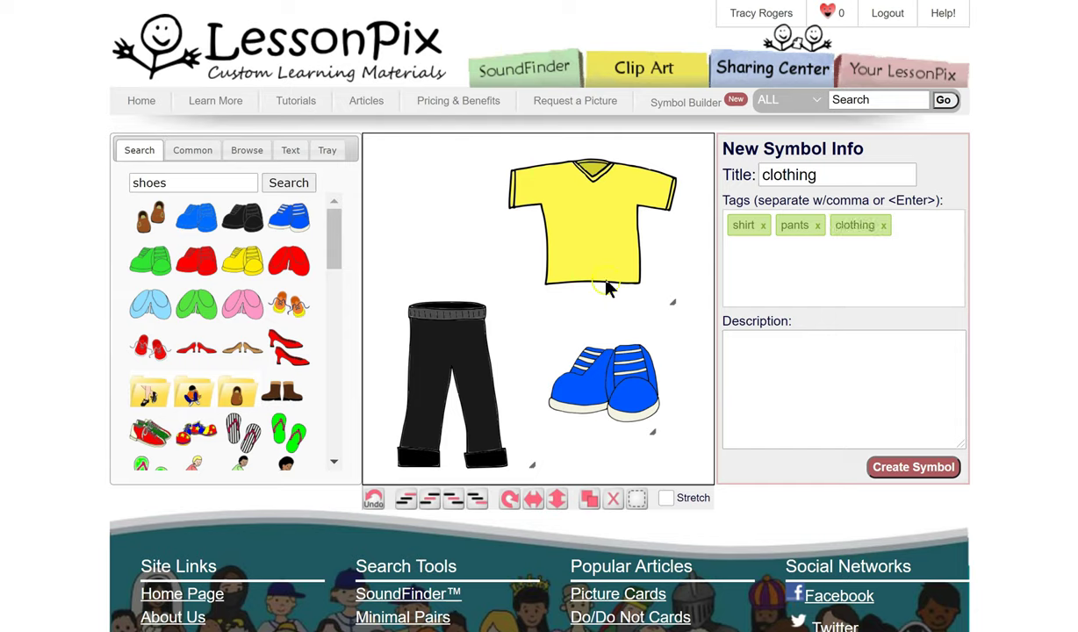
pyautogui.click(924, 472)
pyautogui.click(910, 244)
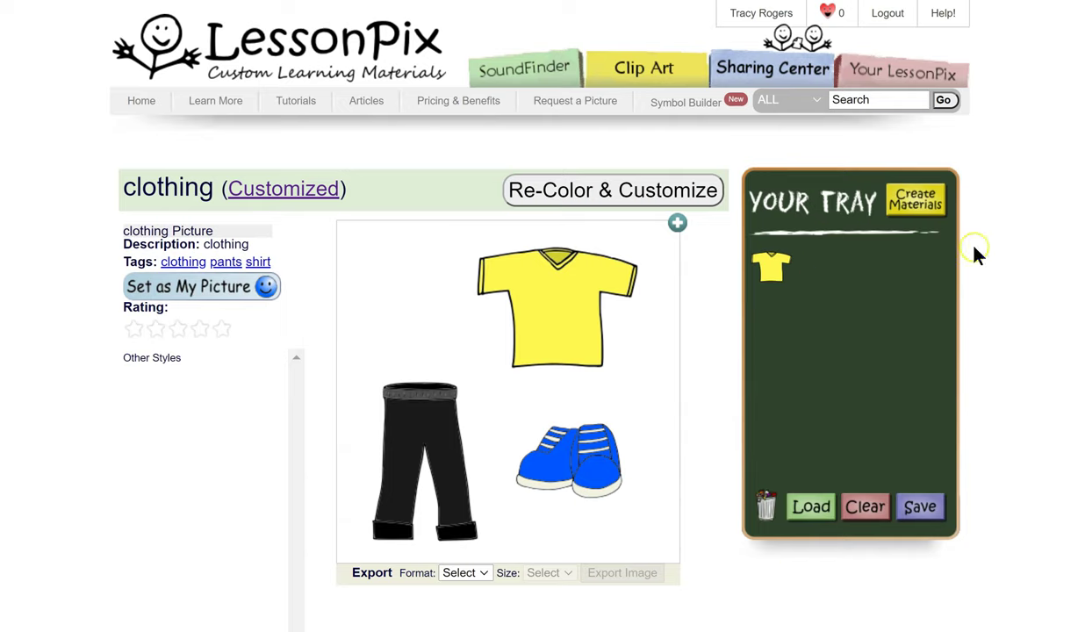
# Empty the tray from the clothing symbol page, confirming with Clear Tray.
pyautogui.click(865, 510)
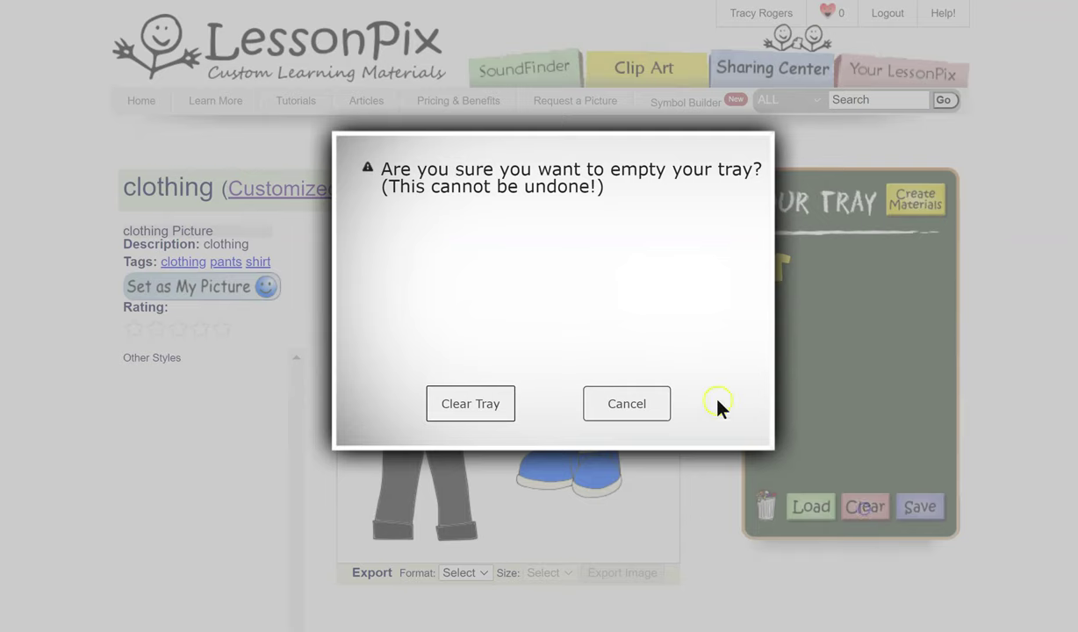
pyautogui.click(467, 408)
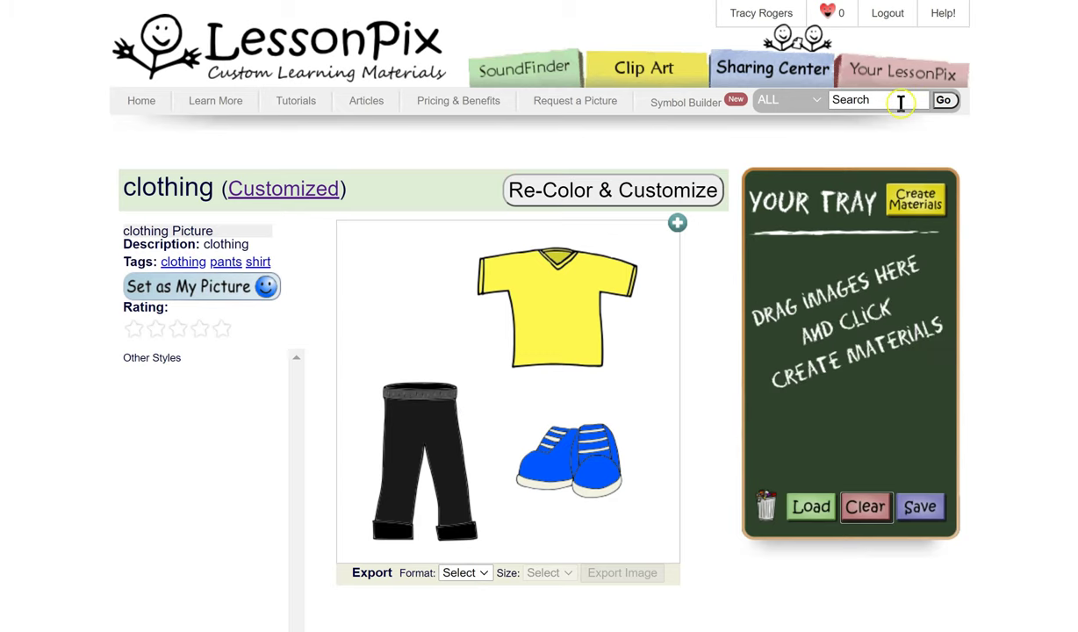
# Search blue, then colors, adding blue, yellow, blue and red blobs to the tray.
pyautogui.click(900, 104)
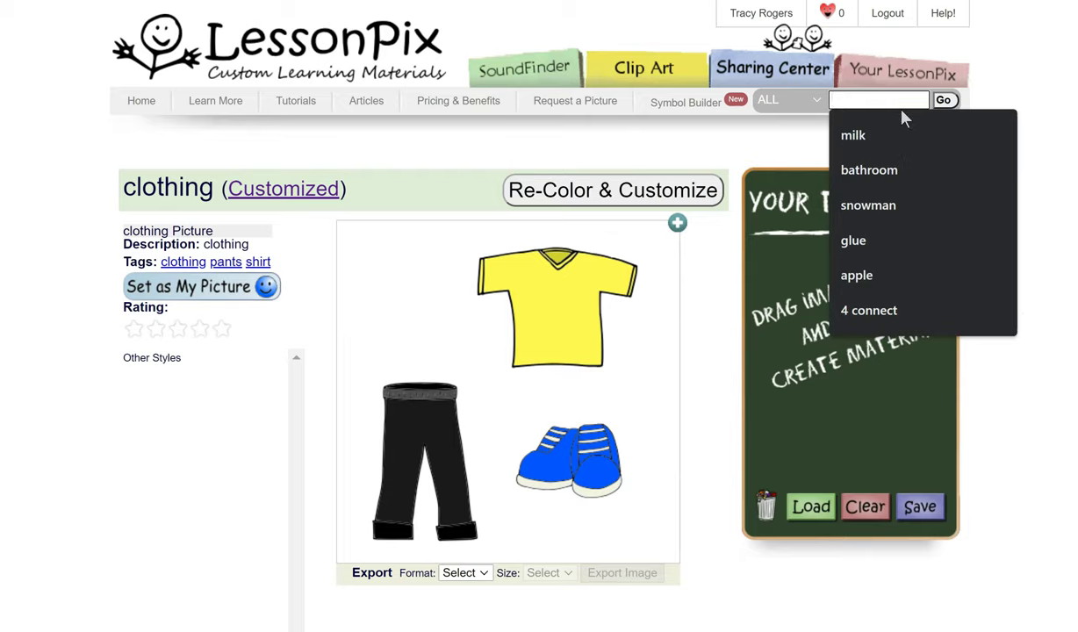
pyautogui.write('blue')
pyautogui.press('Return')
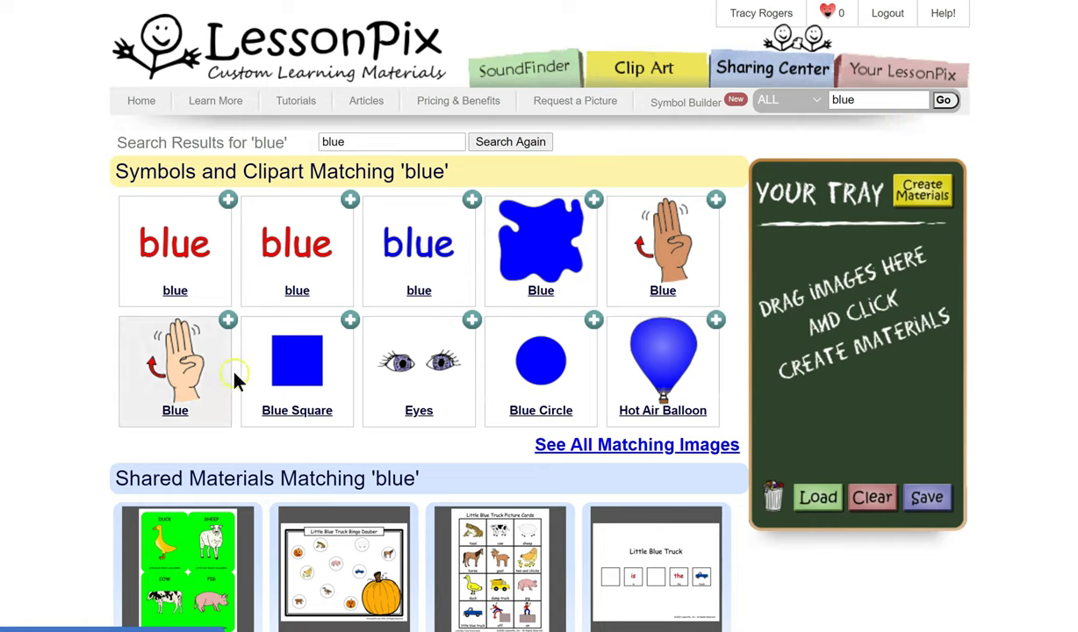
pyautogui.click(593, 200)
pyautogui.click(894, 98)
pyautogui.write('colors')
pyautogui.press('Return')
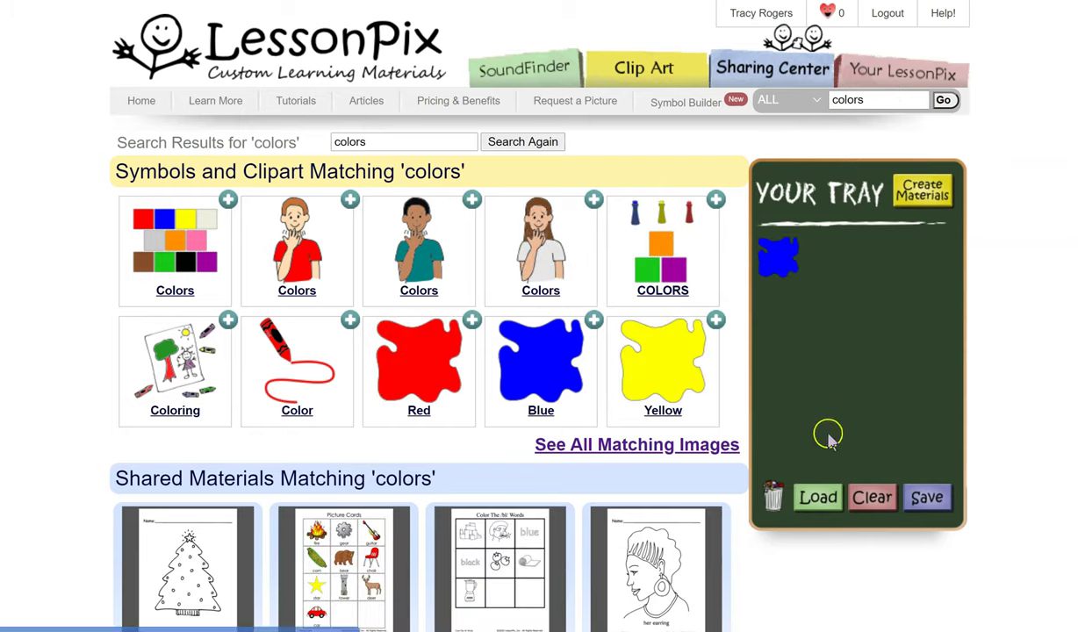
pyautogui.click(716, 322)
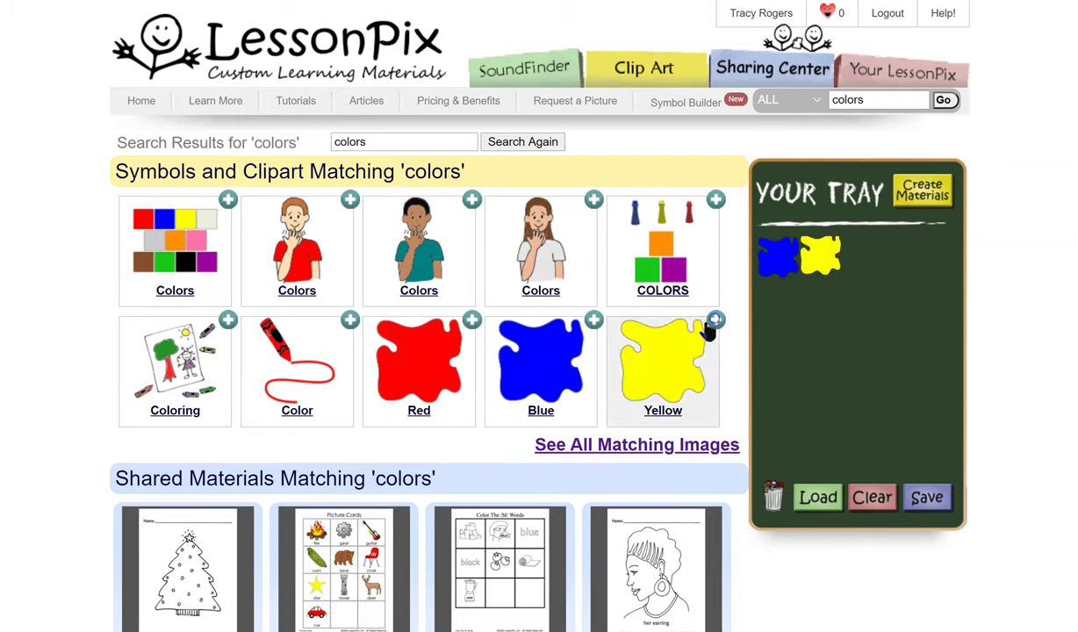
pyautogui.click(593, 321)
pyautogui.click(471, 322)
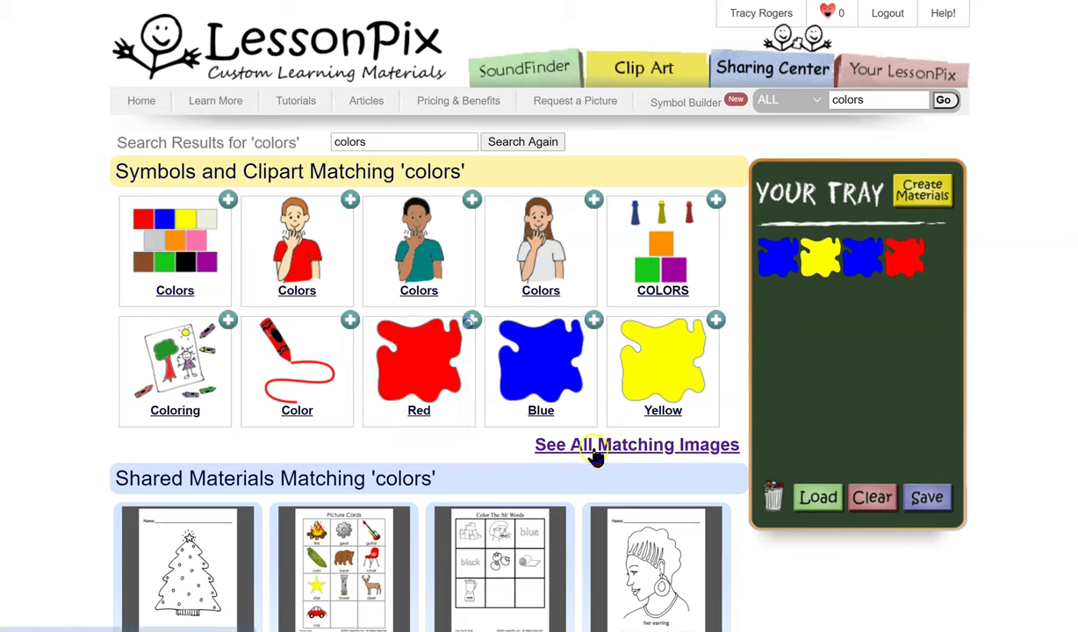
# Open all matching 'colors' images and add the black, brown and blue blobs.
pyautogui.click(667, 450)
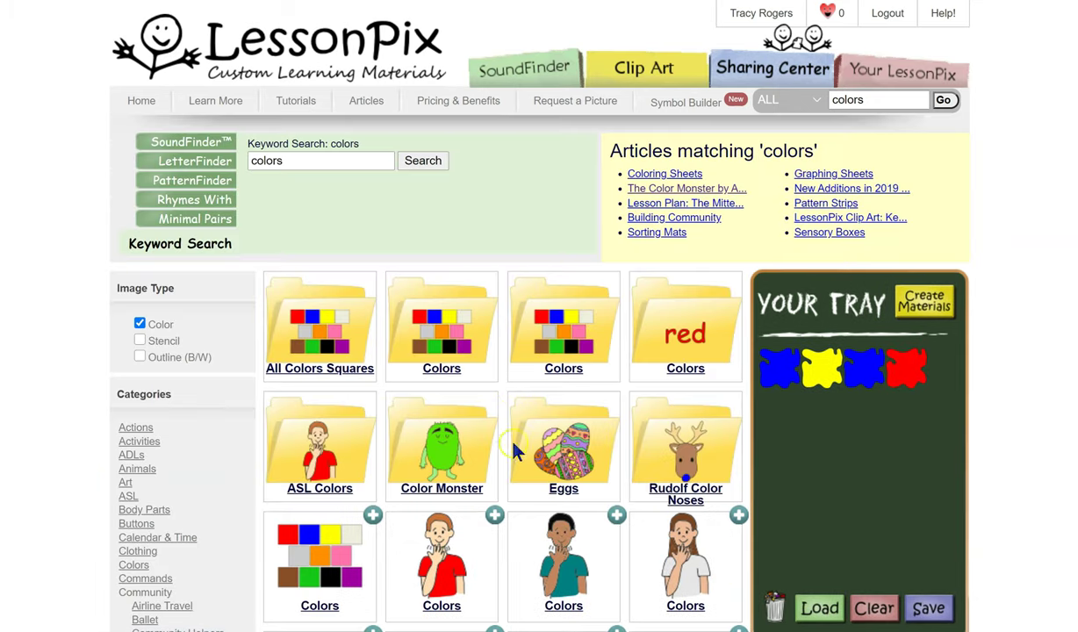
pyautogui.scroll(-10, 515, 449)
pyautogui.scroll(8, 532, 435)
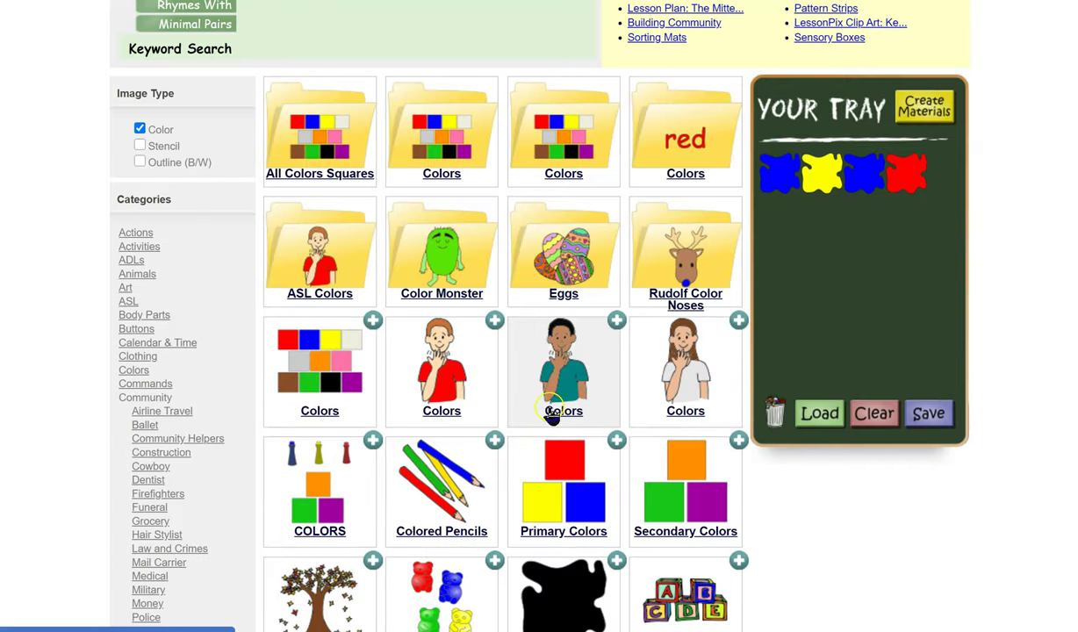
pyautogui.click(616, 564)
pyautogui.scroll(-2, 513, 457)
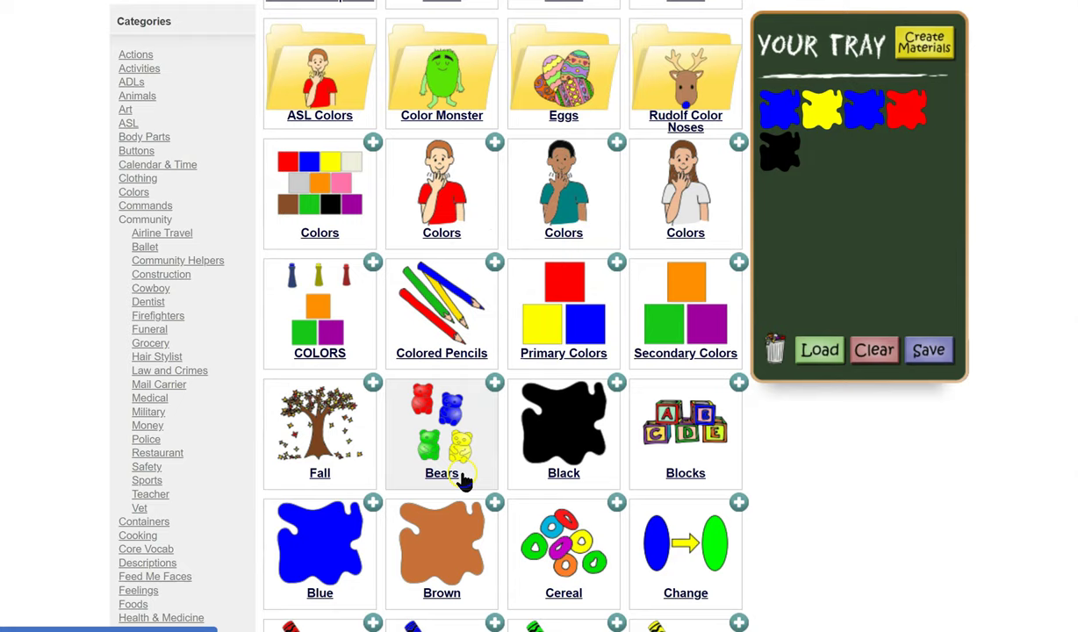
pyautogui.scroll(-1, 463, 481)
pyautogui.click(494, 388)
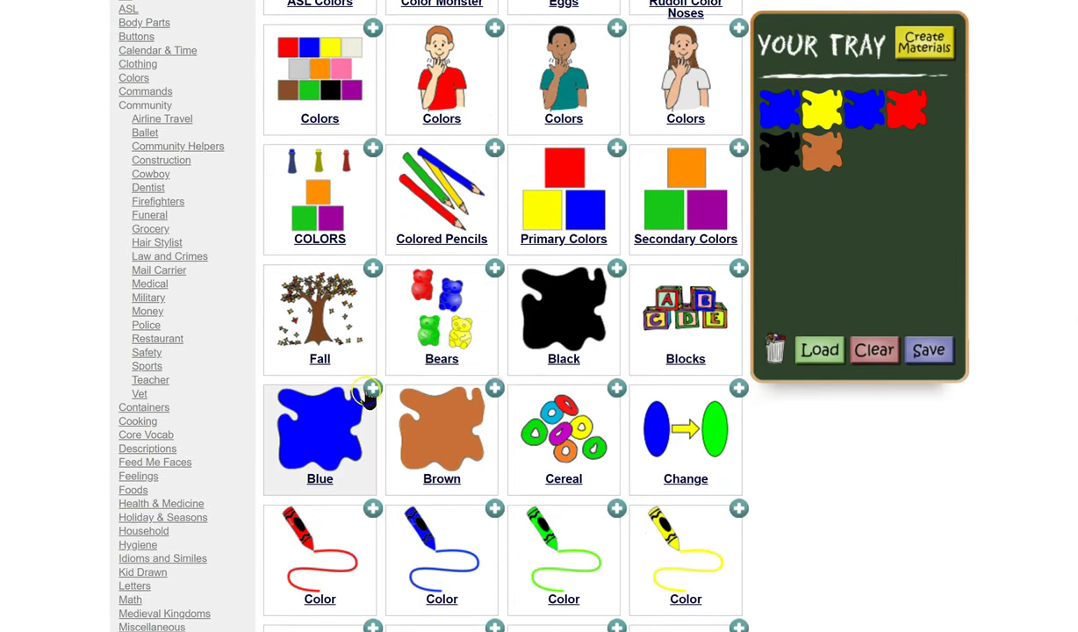
pyautogui.click(367, 395)
pyautogui.scroll(5, 352, 384)
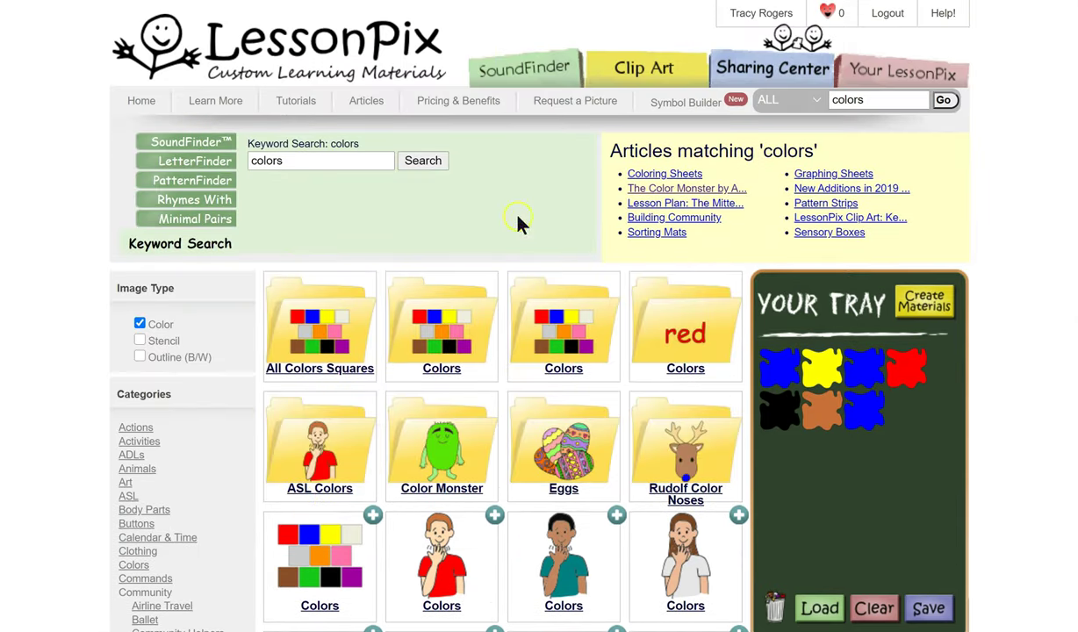
# Search colors again and scroll through the symbols, shared materials and articles results.
pyautogui.click(880, 100)
pyautogui.write('colors')
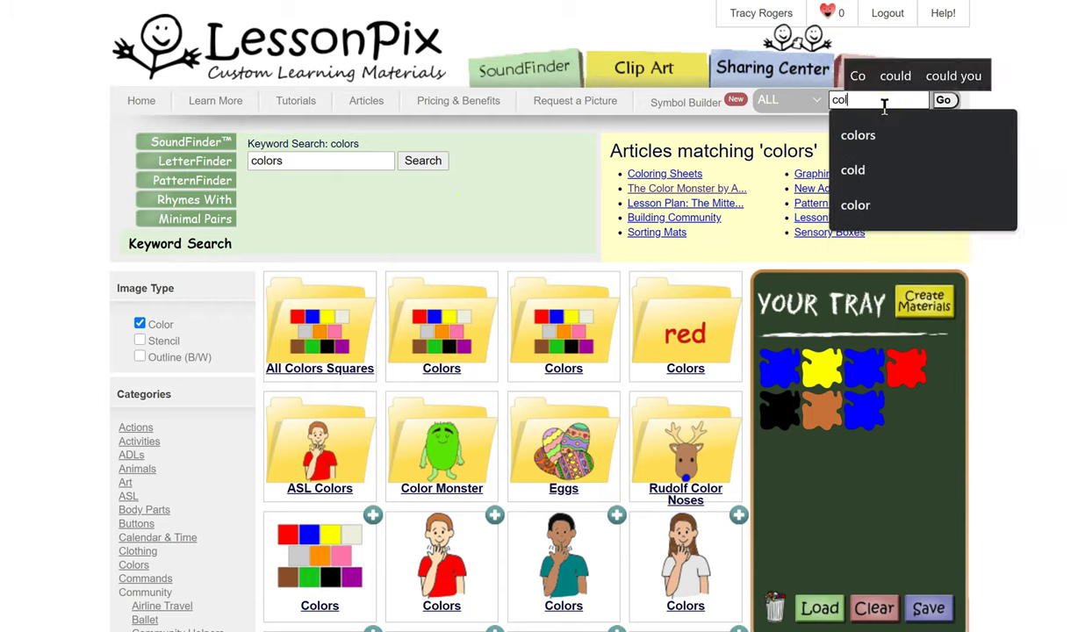
pyautogui.press('Return')
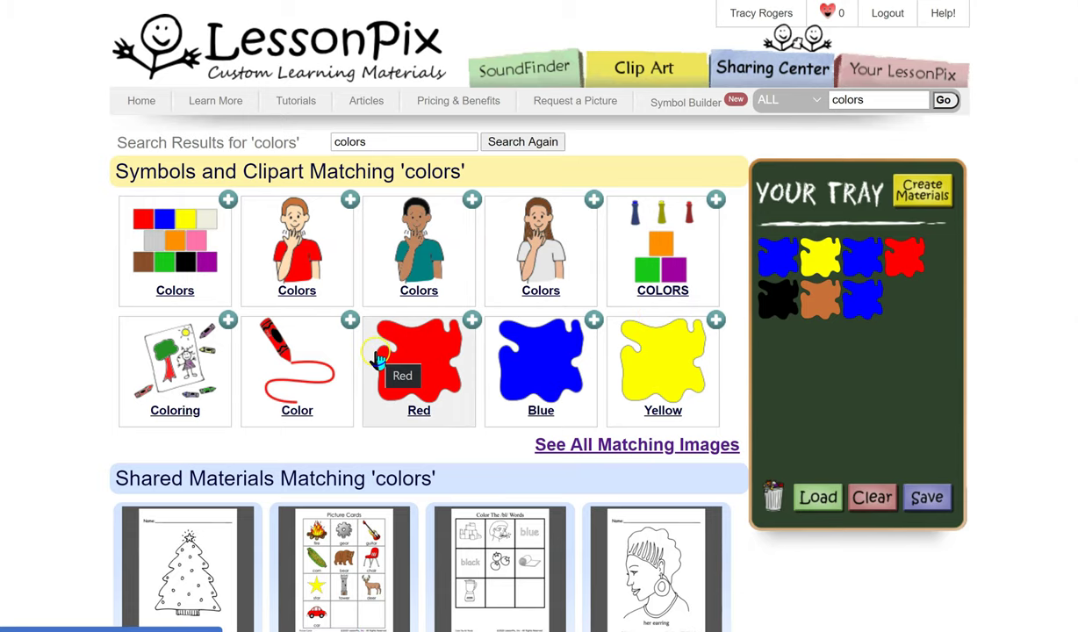
pyautogui.scroll(-2, 369, 358)
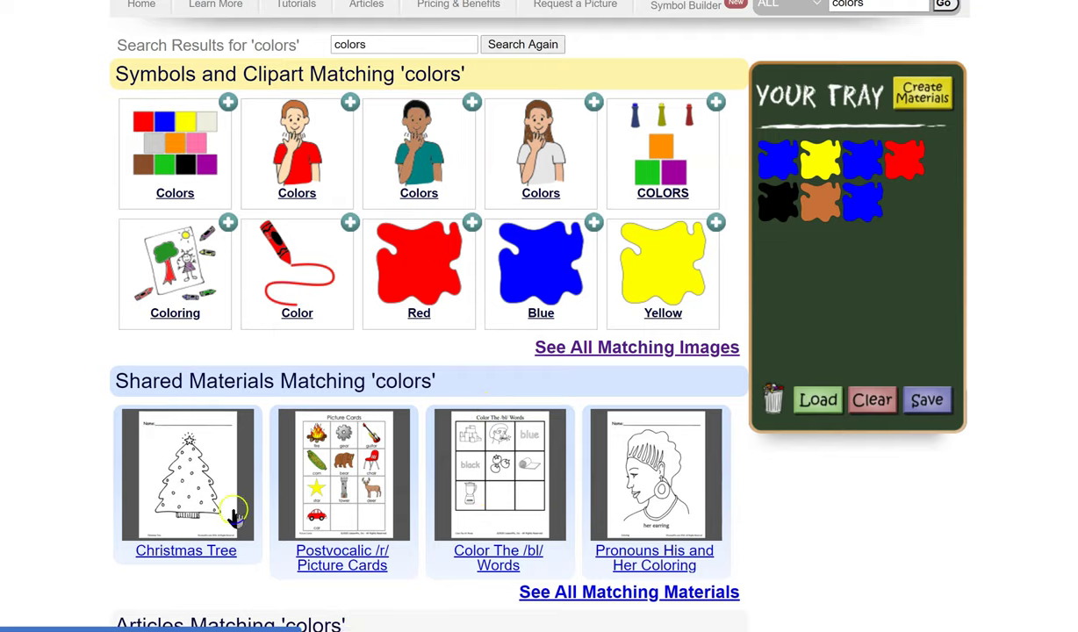
pyautogui.scroll(-4, 384, 224)
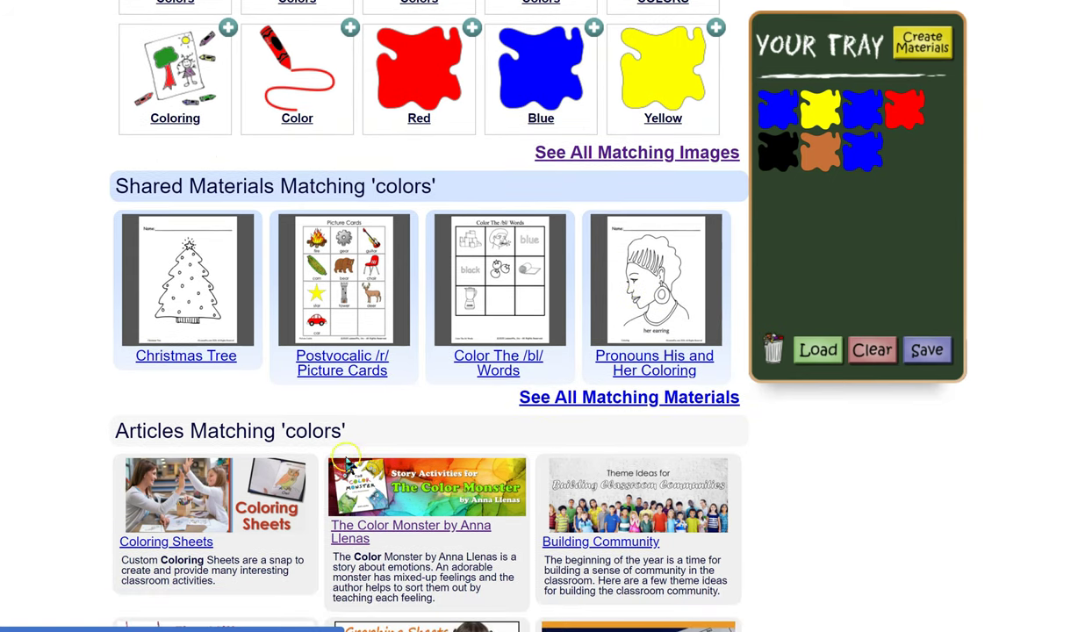
pyautogui.scroll(-2, 329, 416)
pyautogui.scroll(-1, 429, 349)
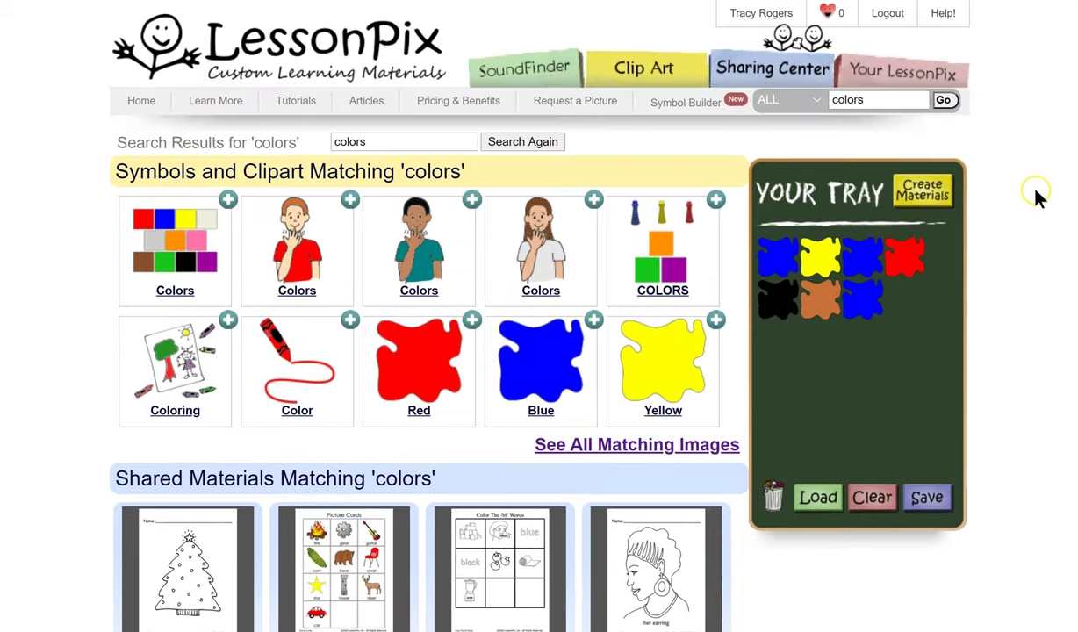
# Discard the duplicate blue blob, then search 'green' and add the Green blob to the tray.
pyautogui.moveTo(865, 312); pyautogui.dragTo(774, 495)
pyautogui.click(868, 100)
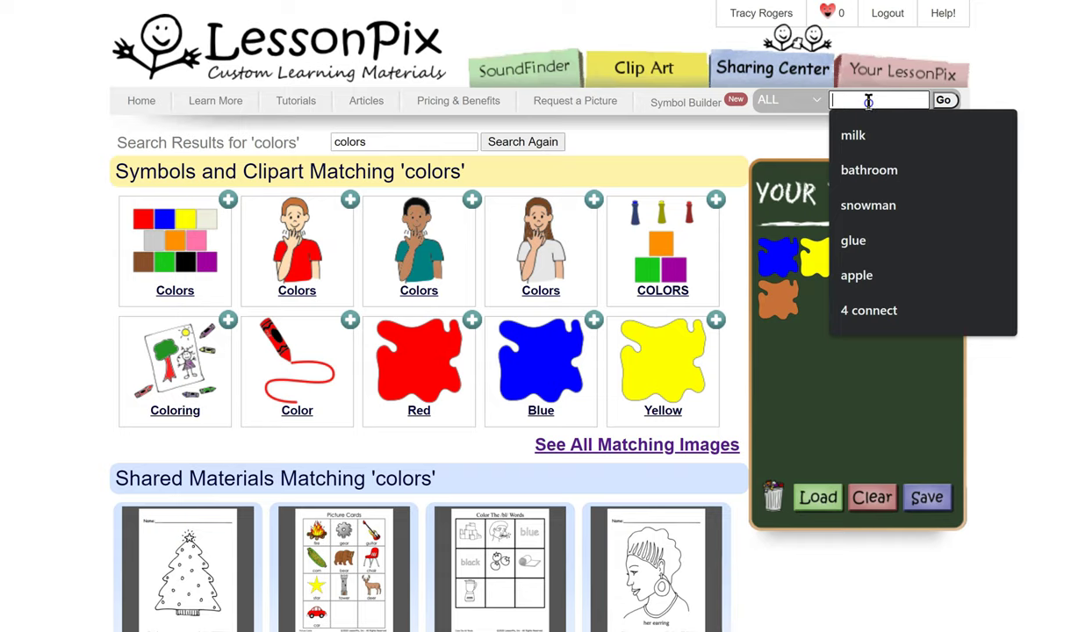
pyautogui.write('green')
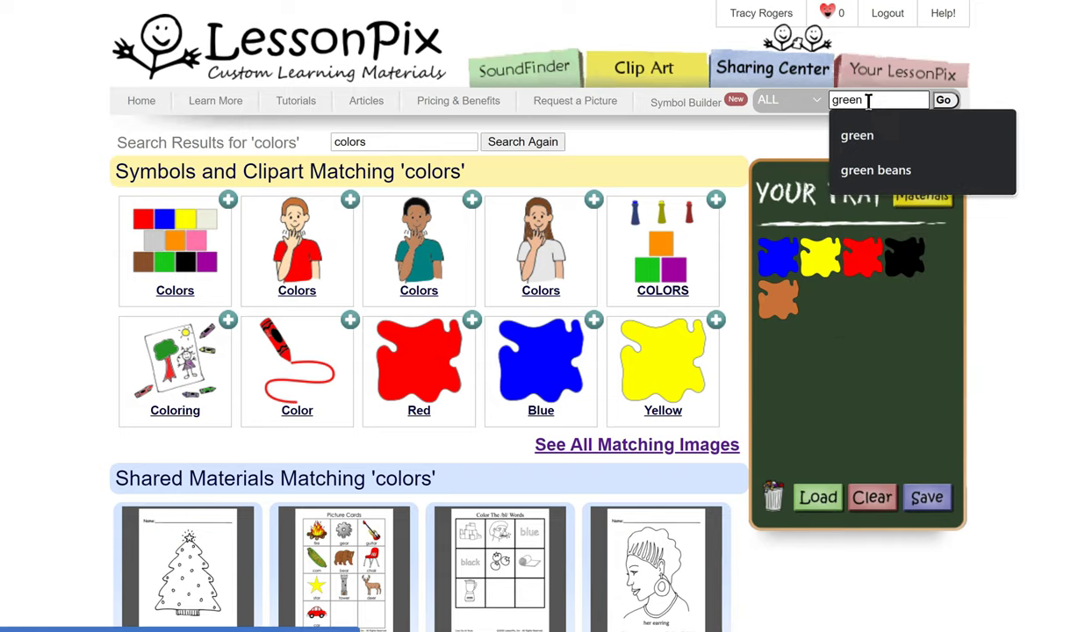
pyautogui.press('Return')
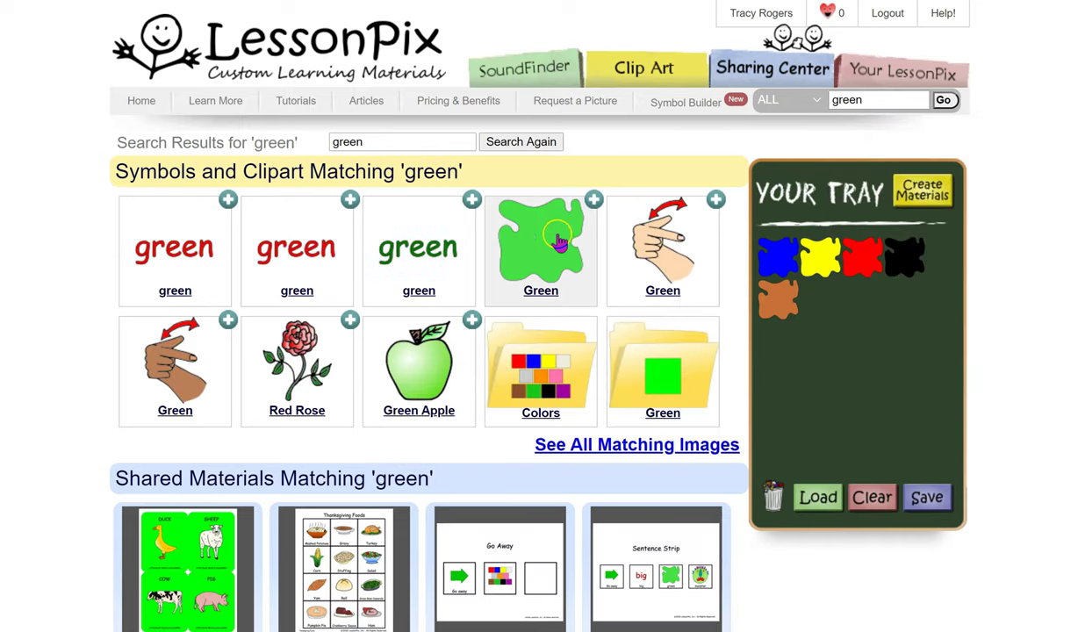
pyautogui.click(591, 205)
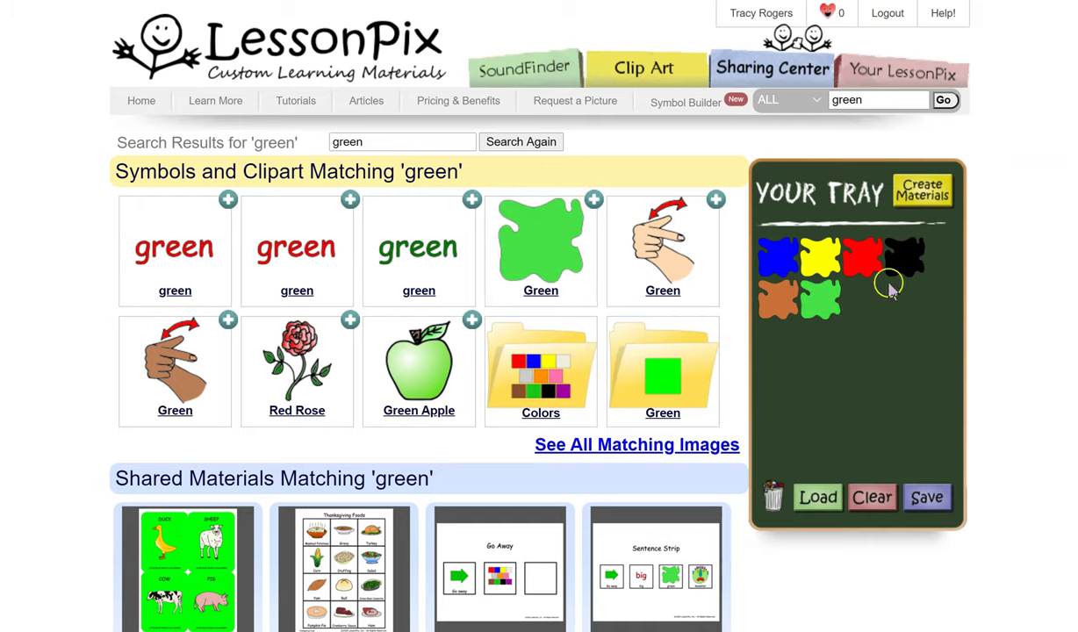
# Search 'orange' and add the Orange blob to the tray.
pyautogui.doubleClick(880, 100)
pyautogui.write('orange')
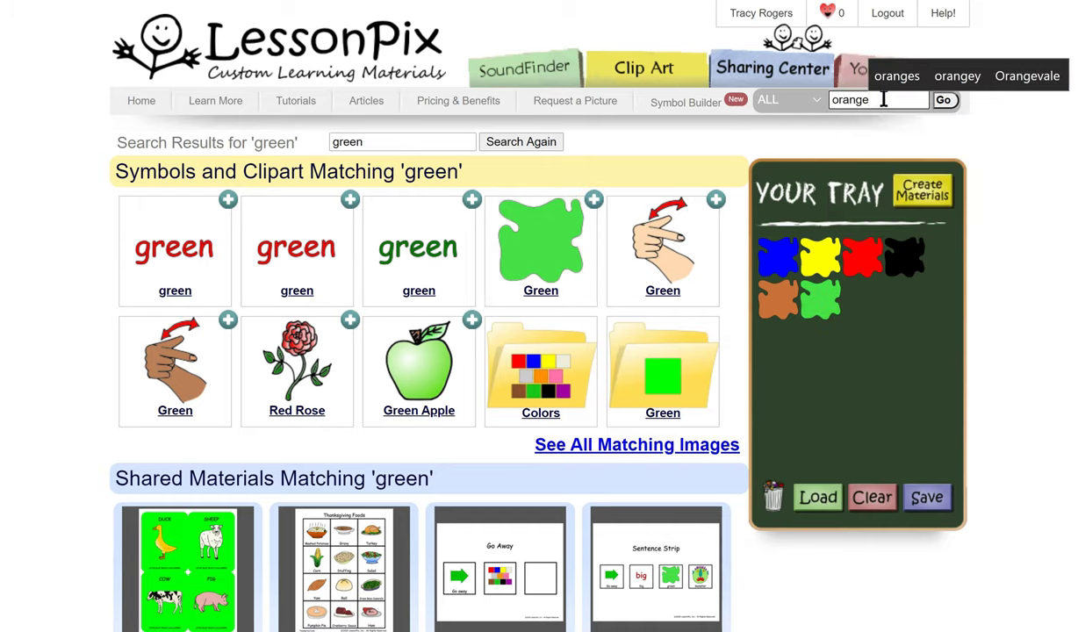
pyautogui.press('Return')
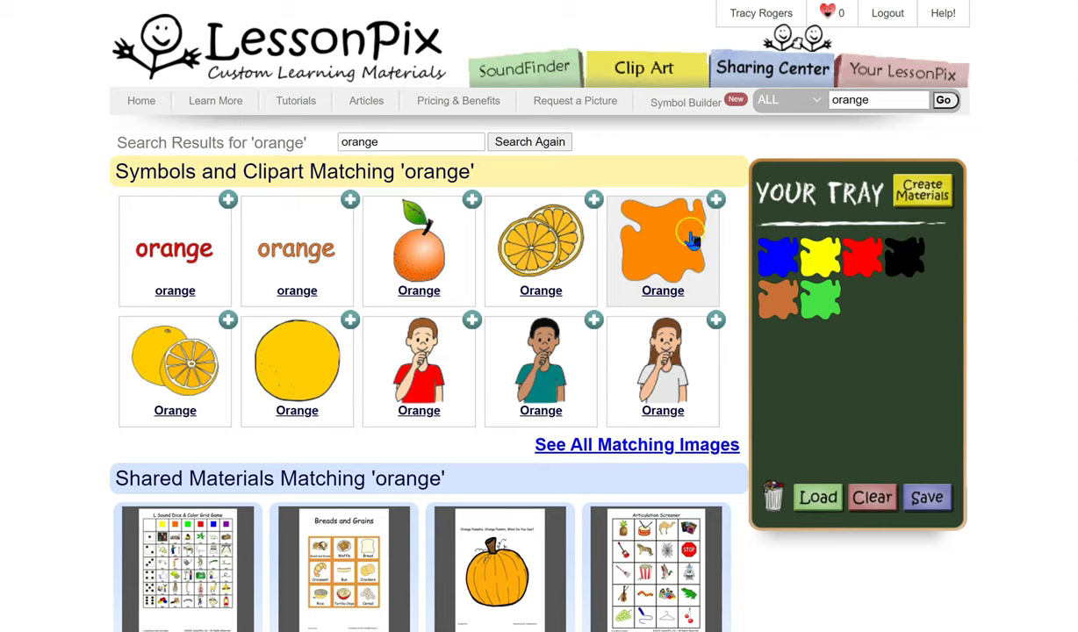
pyautogui.click(717, 202)
# Start Create Materials from the filled tray.
pyautogui.scroll(-2, 486, 445)
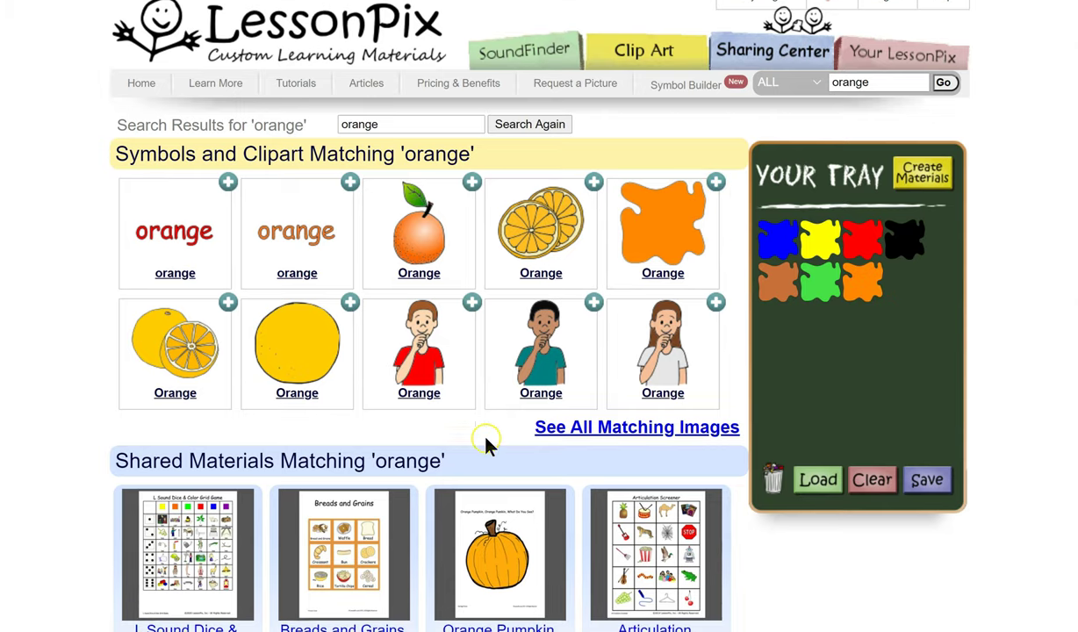
pyautogui.scroll(-3, 381, 456)
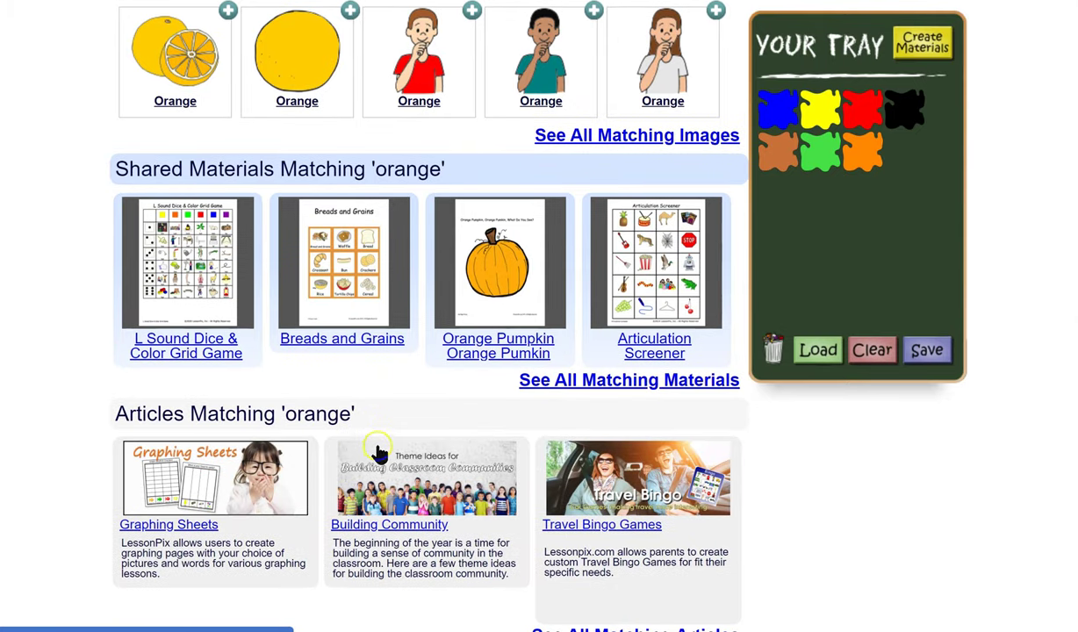
pyautogui.scroll(4, 941, 433)
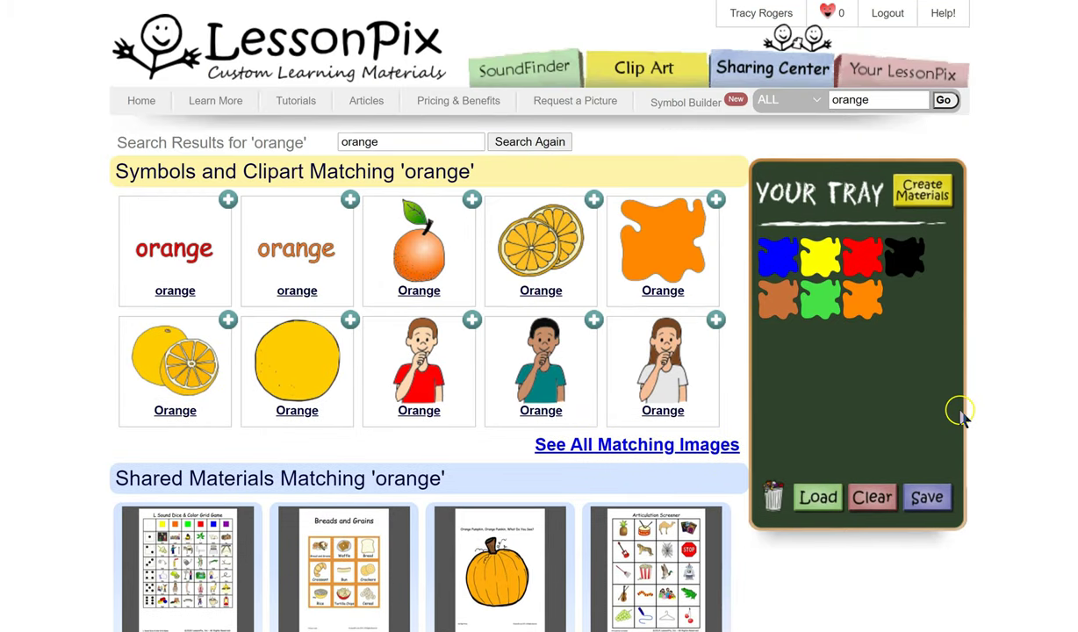
pyautogui.click(938, 204)
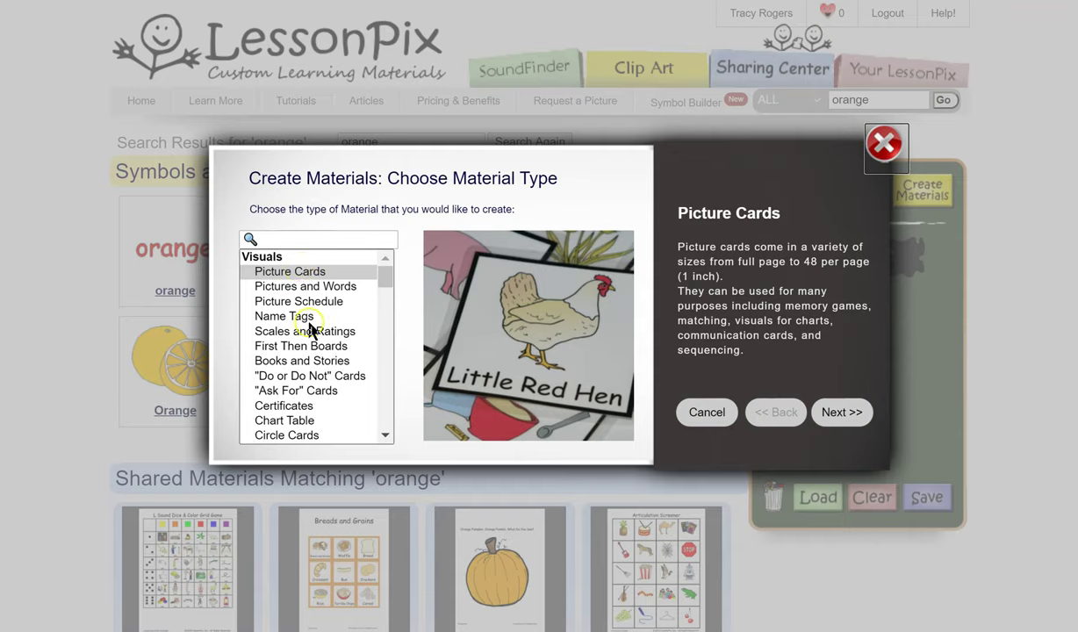
# Scroll through the Choose Material Type list, ending on the Picture Cards description.
pyautogui.scroll(-2, 290, 296)
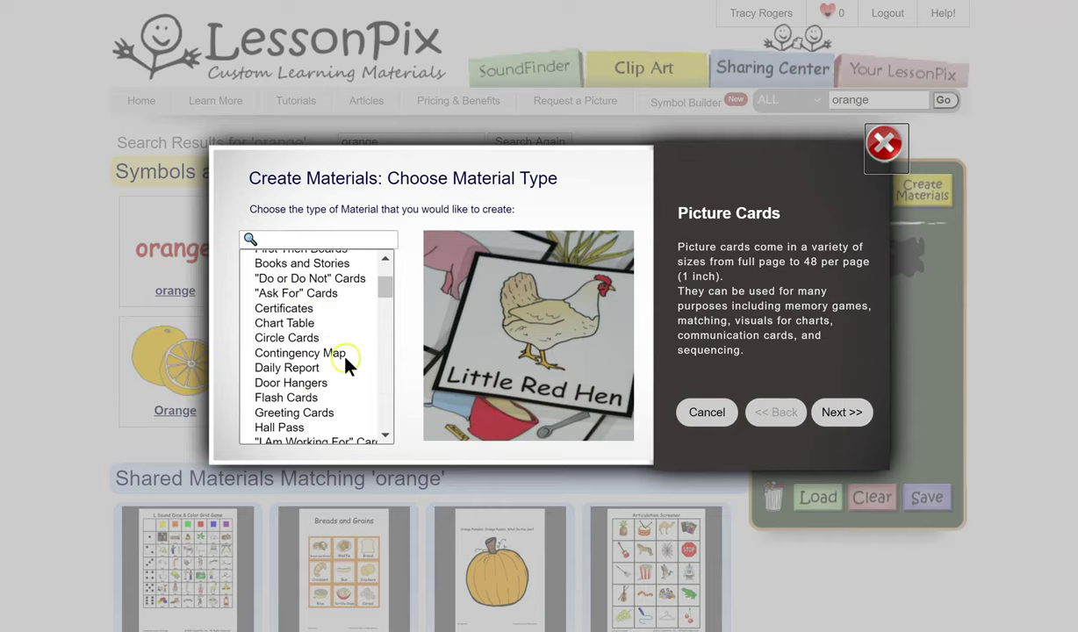
pyautogui.scroll(-2, 341, 360)
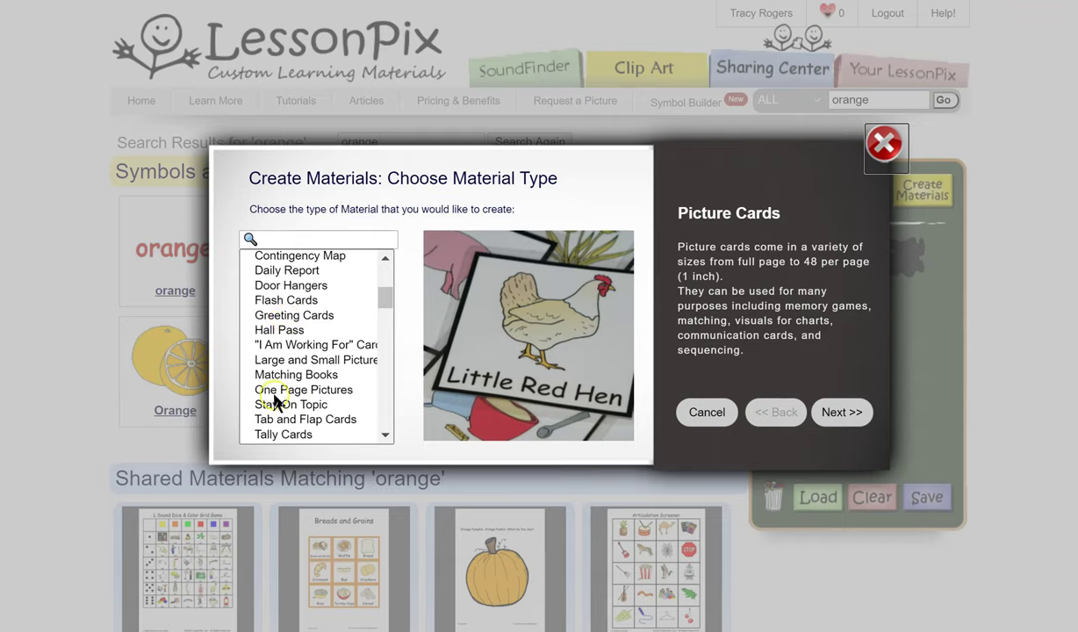
pyautogui.scroll(-2, 348, 375)
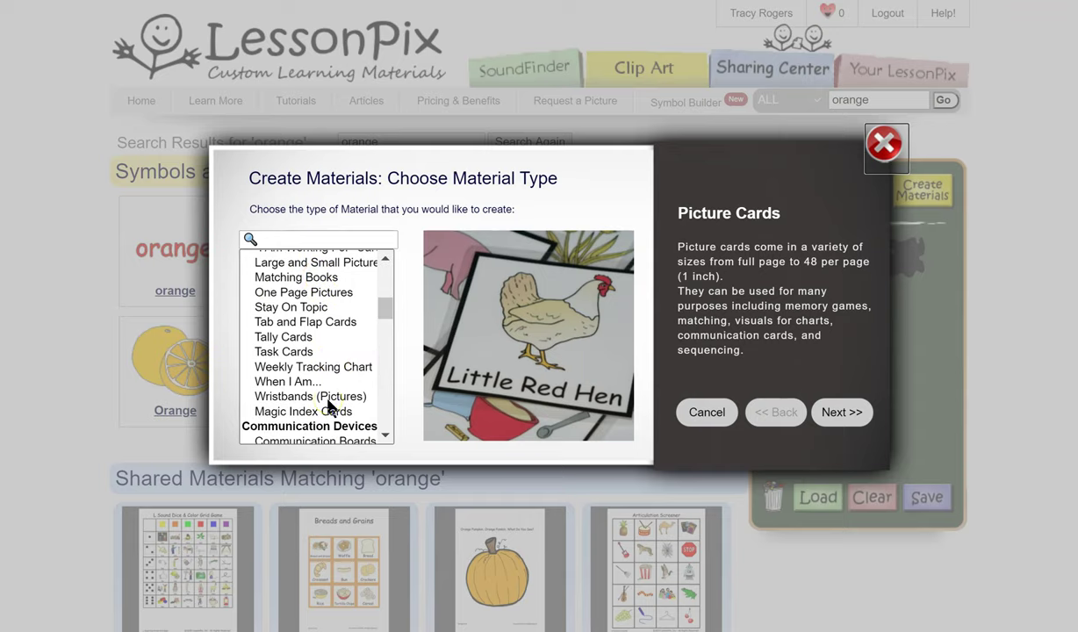
pyautogui.scroll(-6, 331, 406)
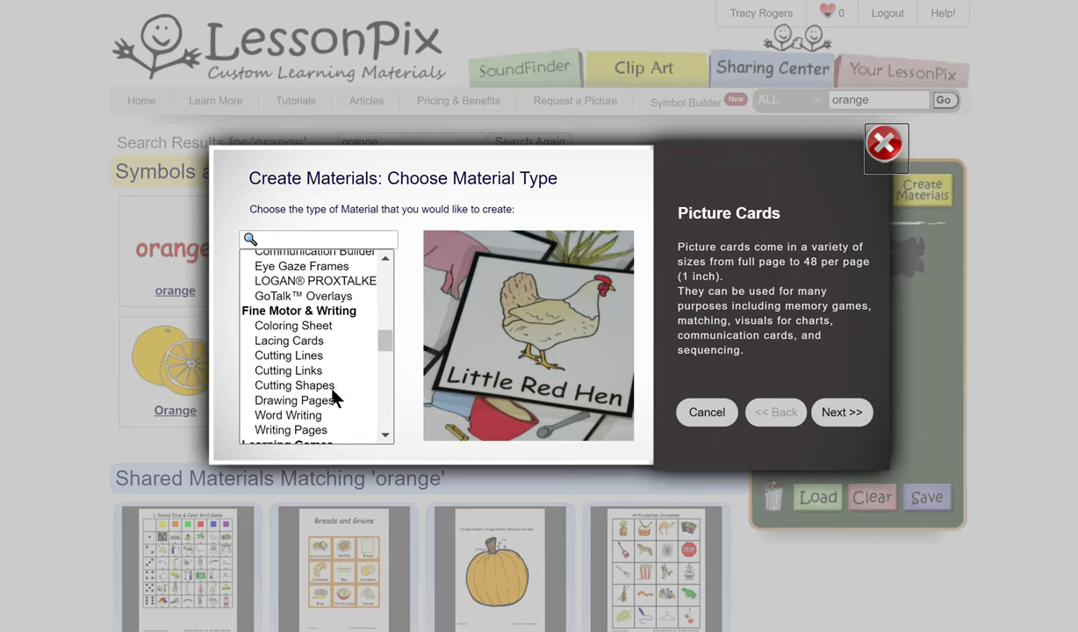
pyautogui.scroll(-2, 336, 399)
pyautogui.scroll(2, 329, 354)
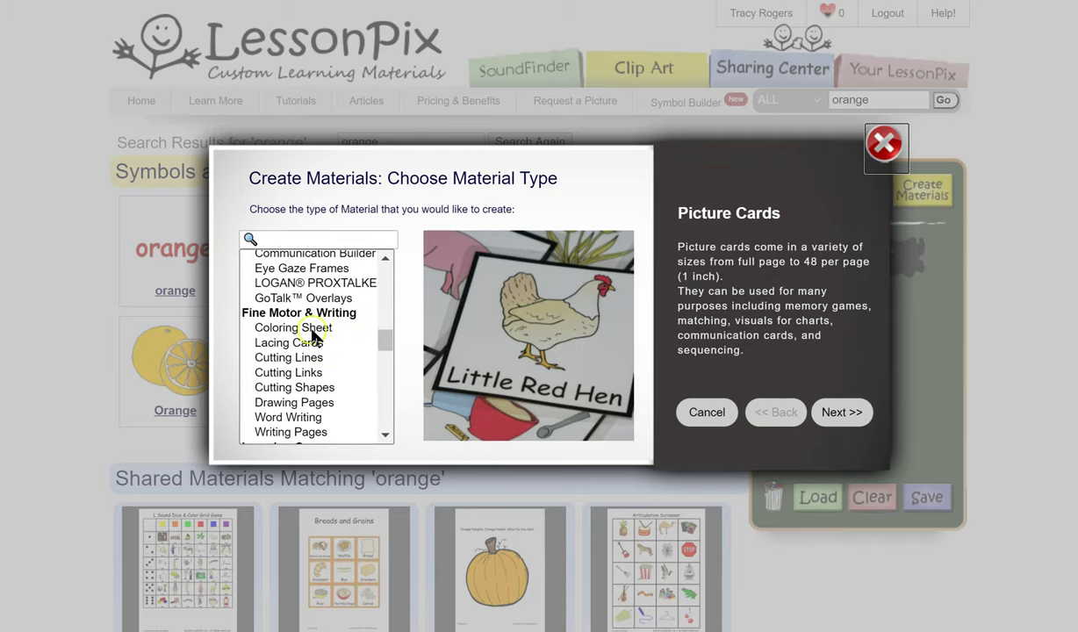
pyautogui.scroll(-2, 345, 384)
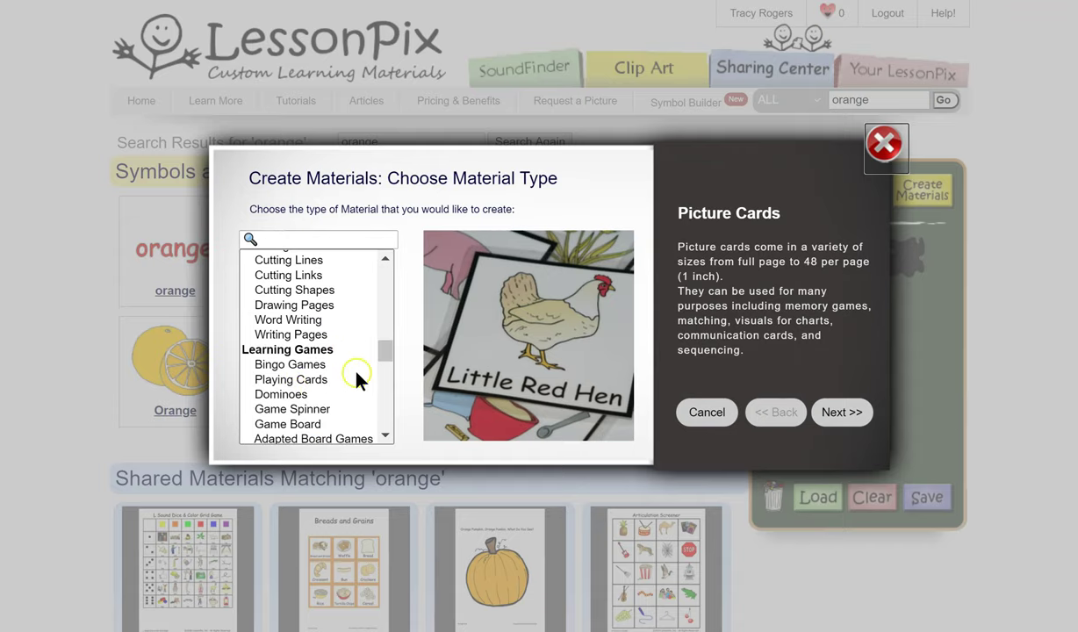
pyautogui.scroll(-2, 352, 387)
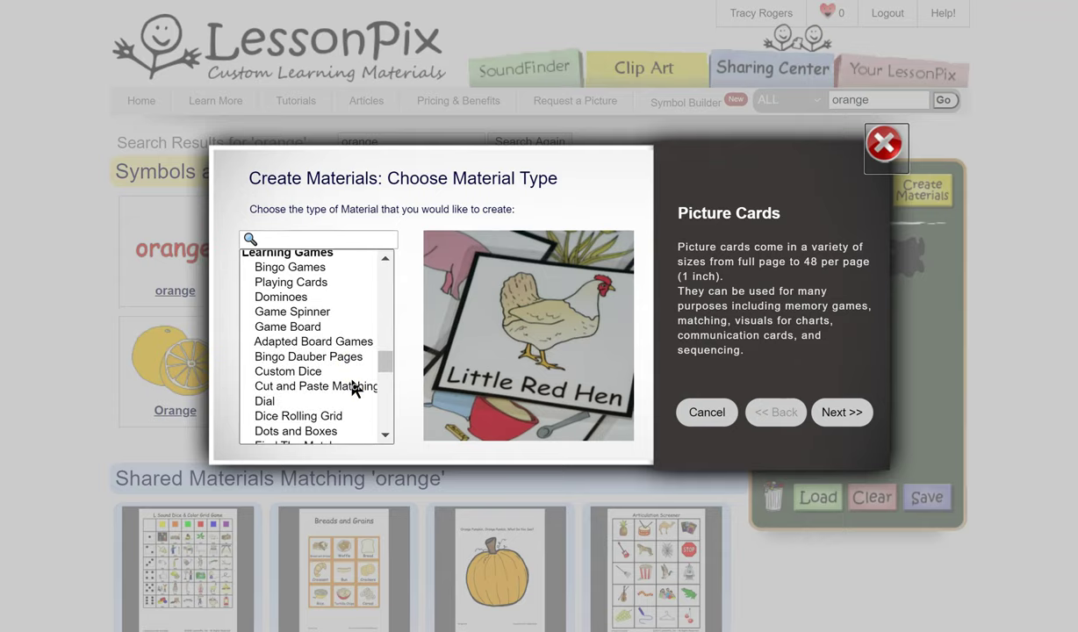
pyautogui.scroll(-2, 352, 386)
pyautogui.scroll(-2, 352, 382)
pyautogui.scroll(2, 350, 381)
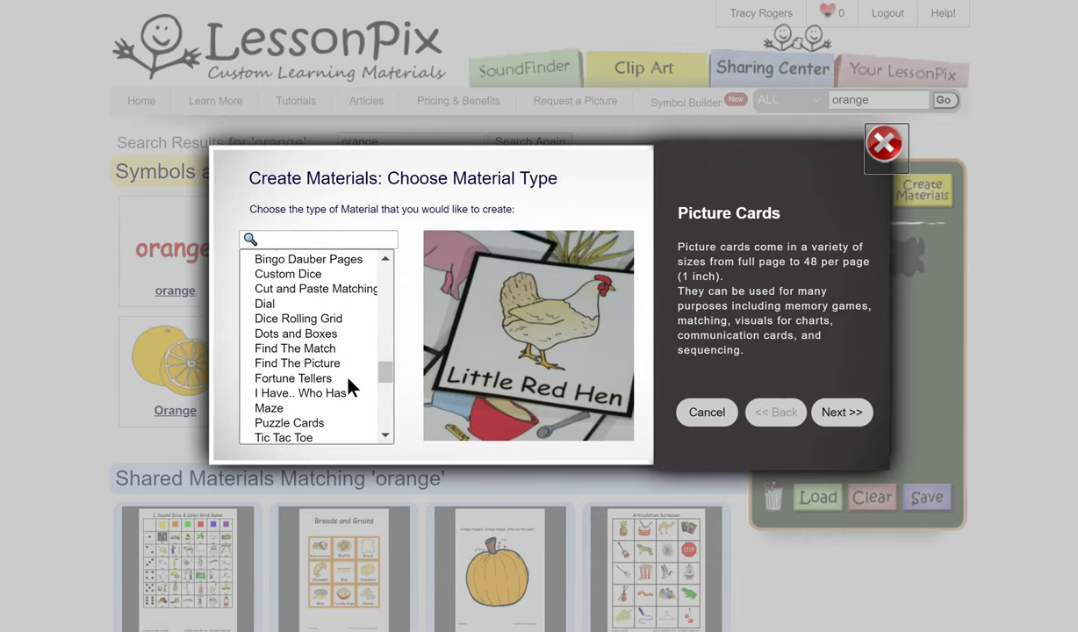
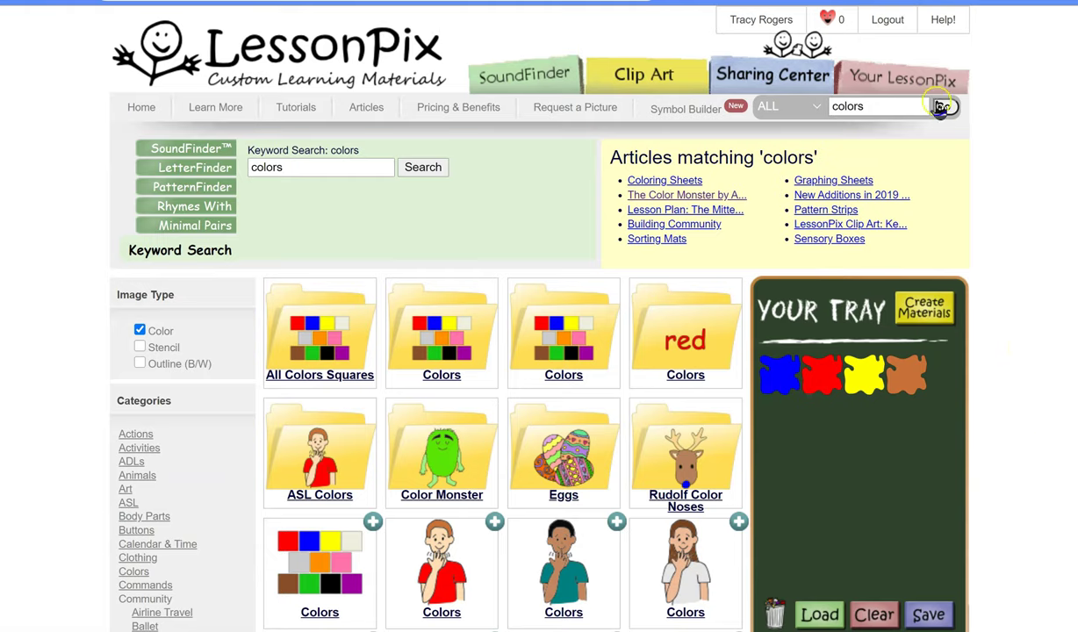
# Search for 'green' and add the Green colour blob symbol to the tray.
pyautogui.click(903, 107)
pyautogui.write('green')
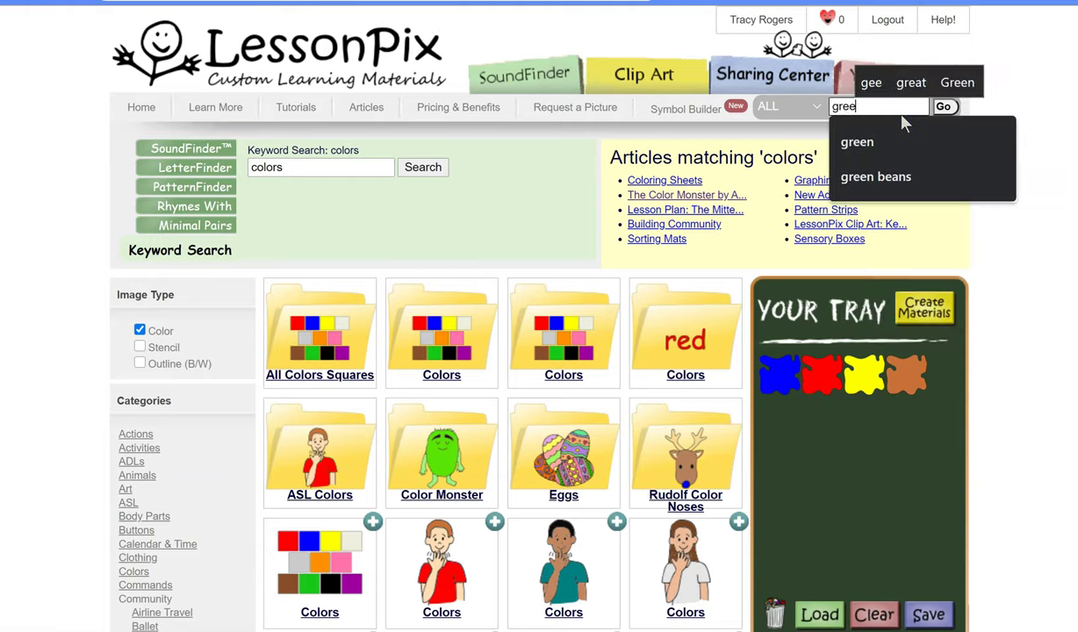
pyautogui.press('Return')
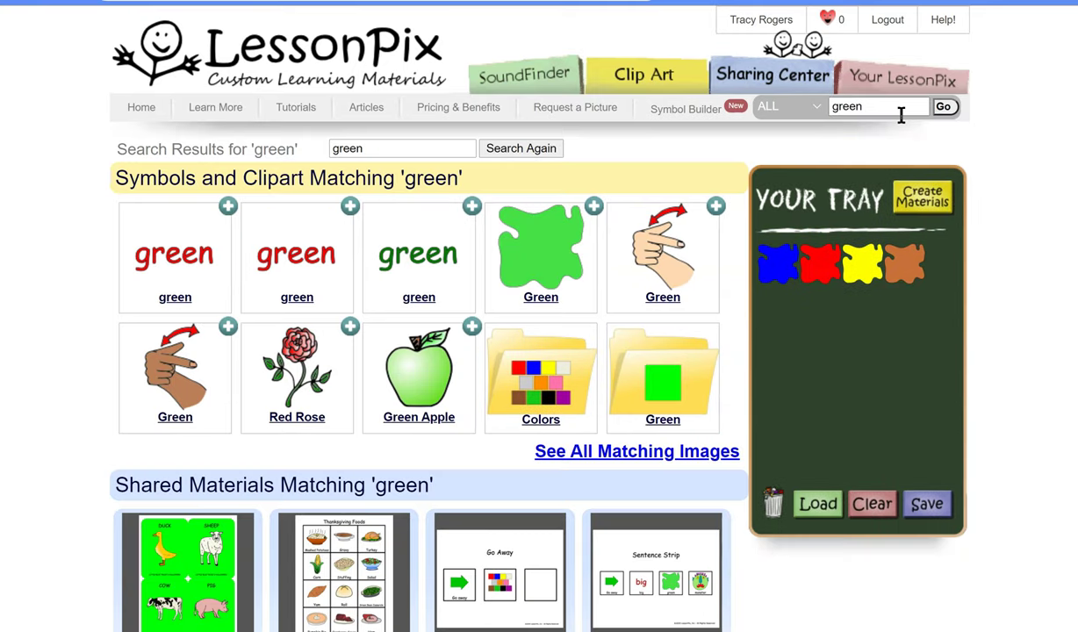
pyautogui.click(594, 206)
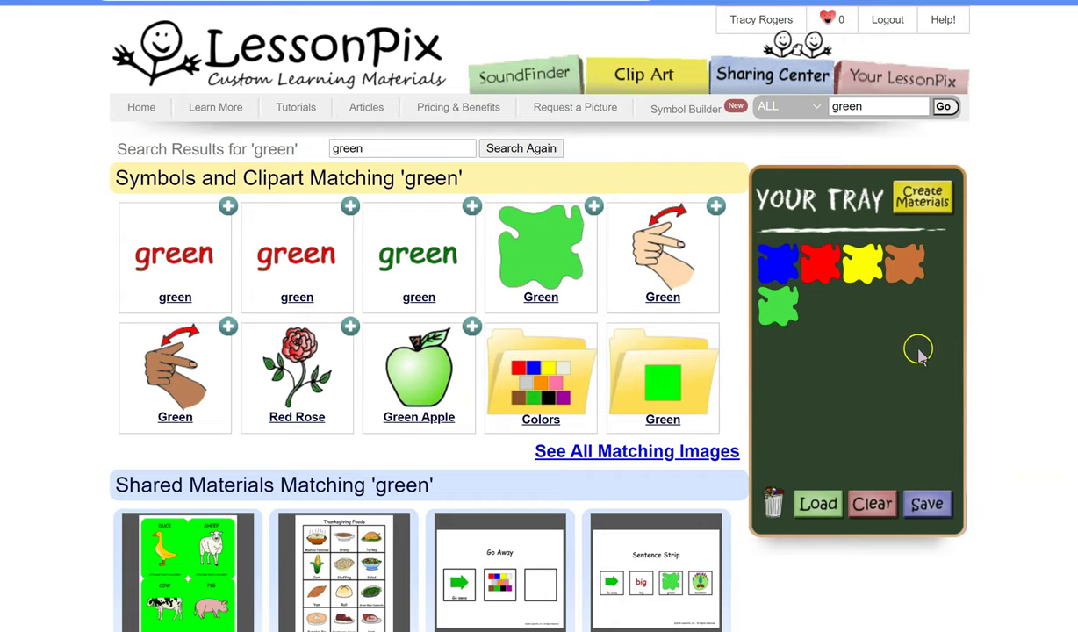
pyautogui.click(926, 203)
# Preview the Books and Stories, First Then Boards, Scales and Ratings, Name Tags and Daily Report material types.
pyautogui.click(299, 278)
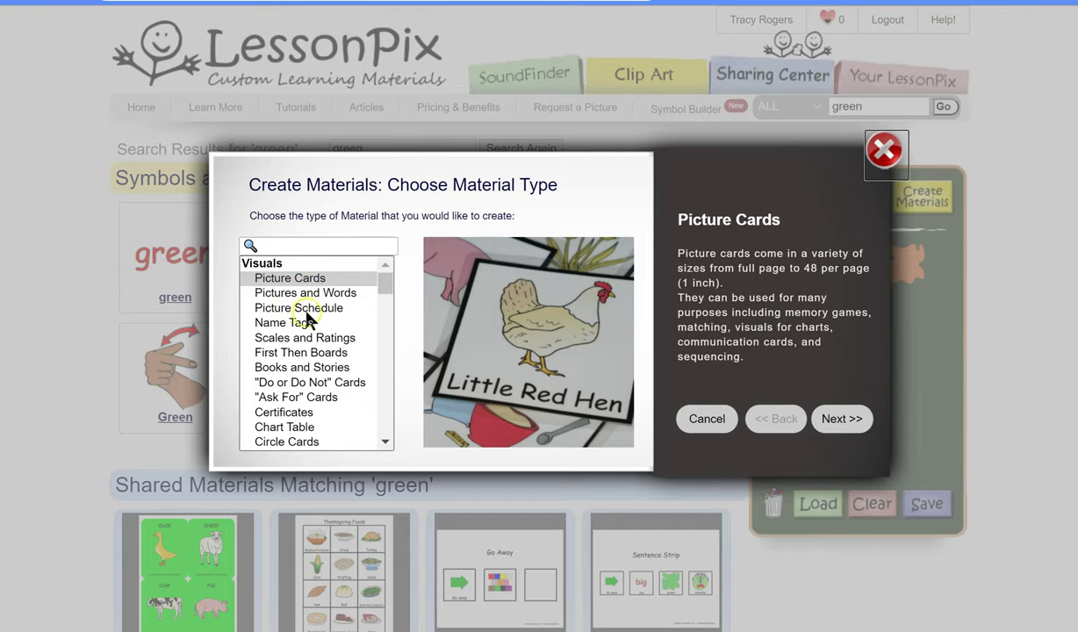
pyautogui.scroll(-3, 307, 318)
pyautogui.scroll(2, 307, 318)
pyautogui.scroll(2, 307, 320)
pyautogui.click(300, 366)
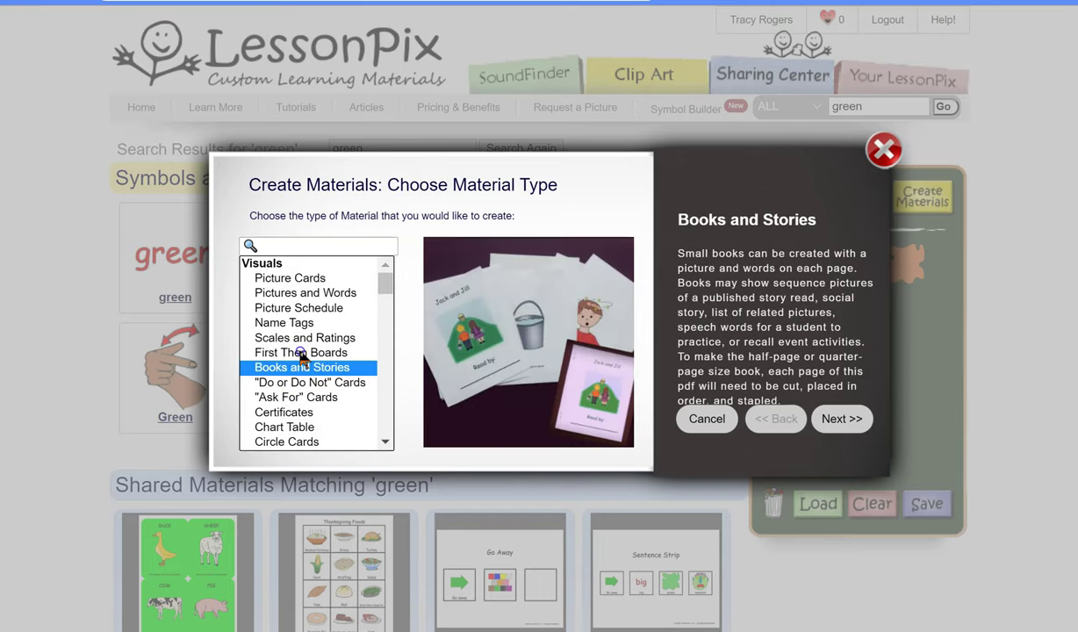
pyautogui.click(301, 352)
pyautogui.click(303, 337)
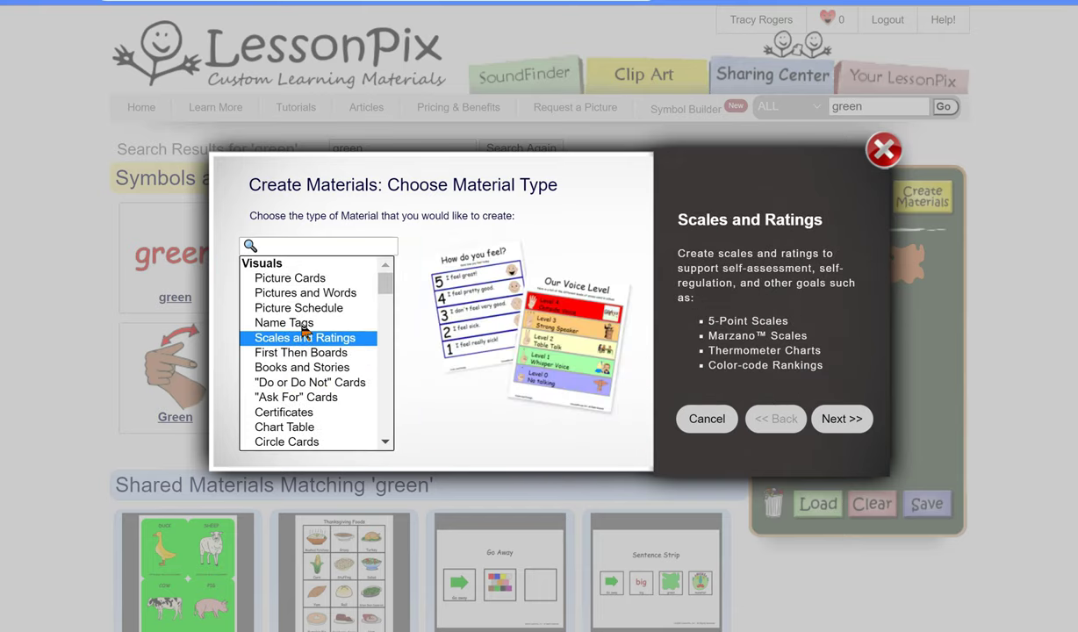
pyautogui.click(303, 324)
pyautogui.scroll(-2, 303, 327)
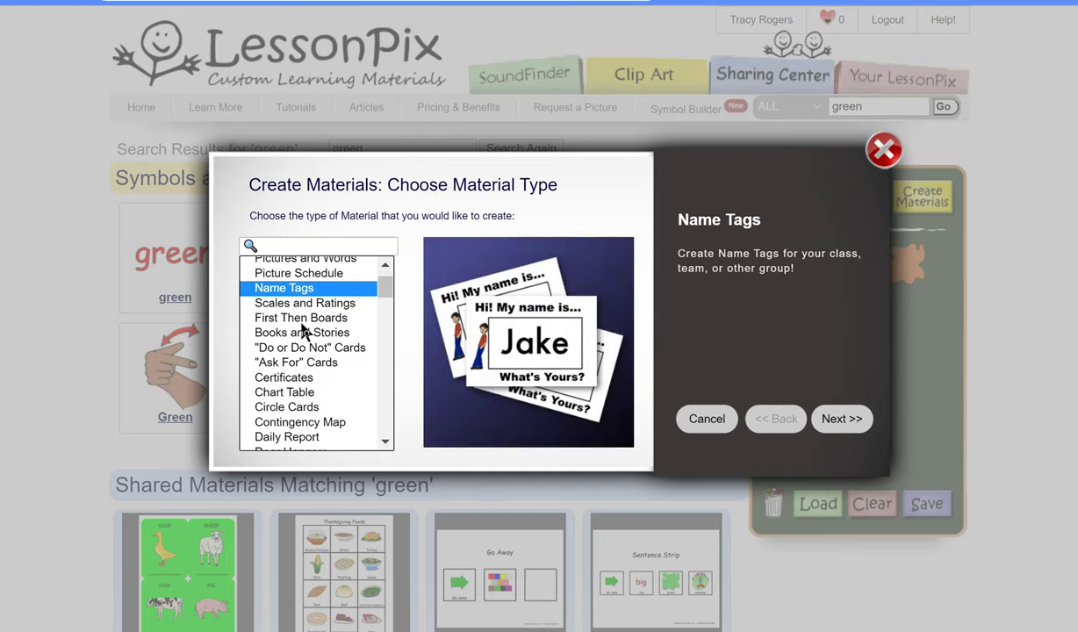
pyautogui.click(285, 376)
# Preview the Wristbands (Pictures), Drawing Pages, Writing Pages and Game Board material types.
pyautogui.scroll(-4, 285, 379)
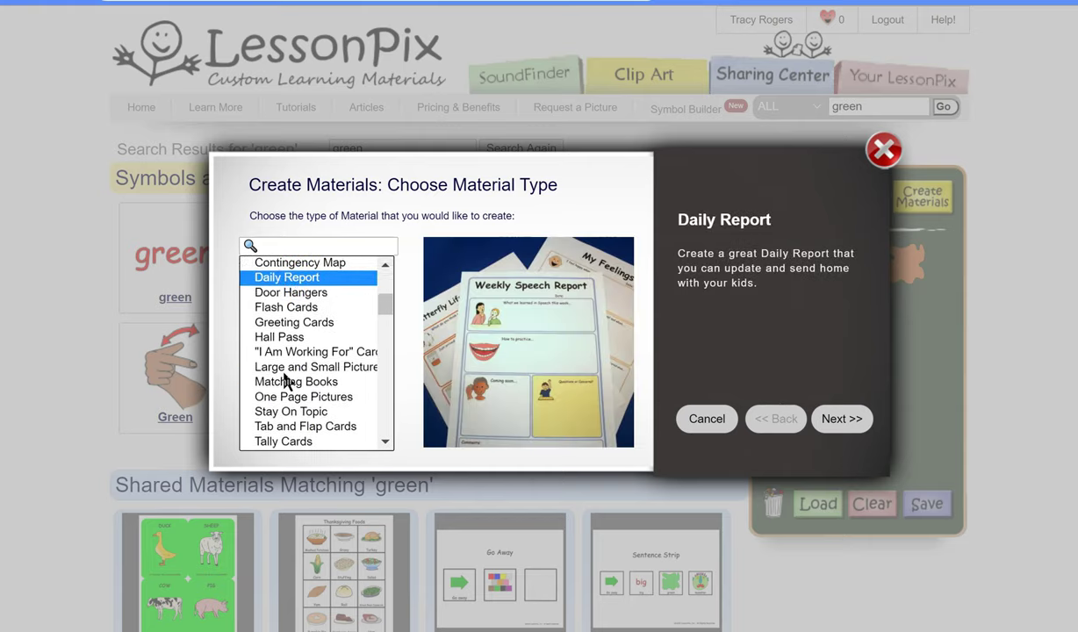
pyautogui.scroll(-2, 284, 379)
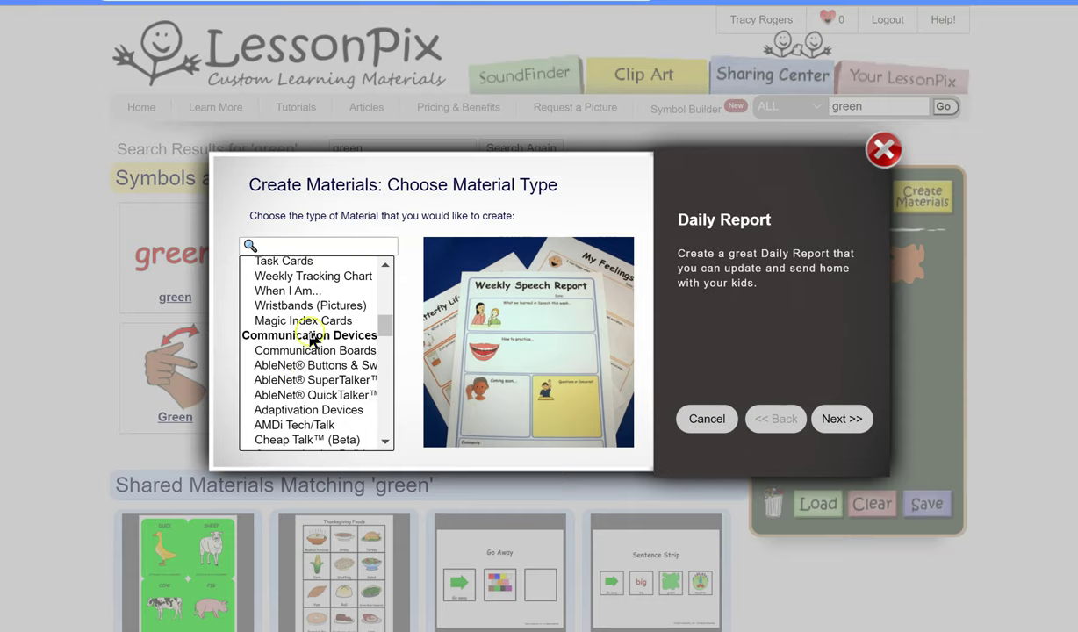
pyautogui.click(294, 306)
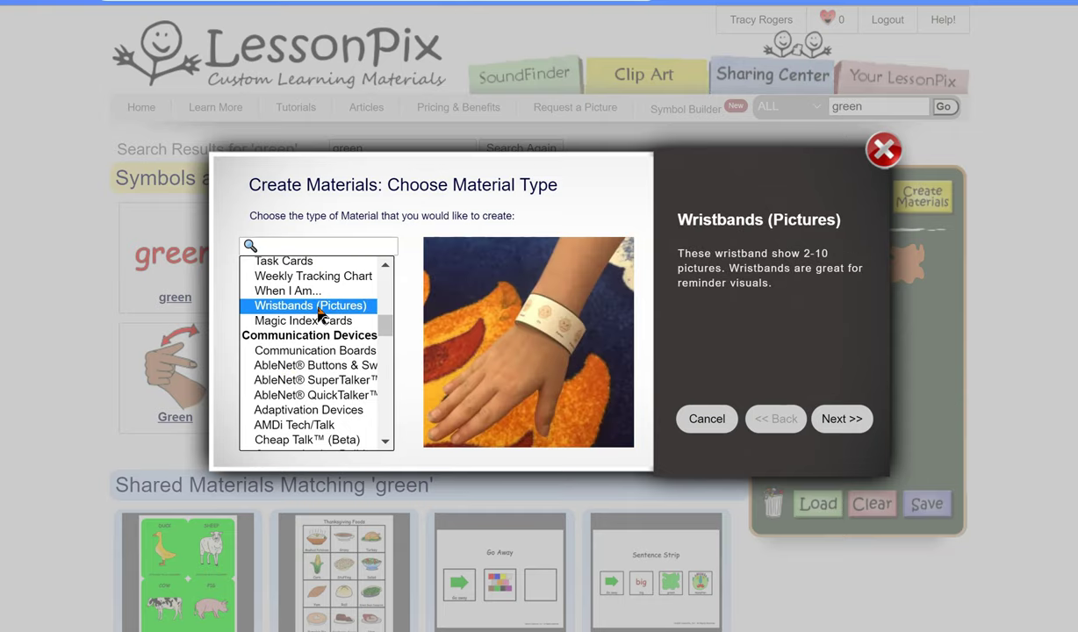
pyautogui.scroll(-2, 320, 314)
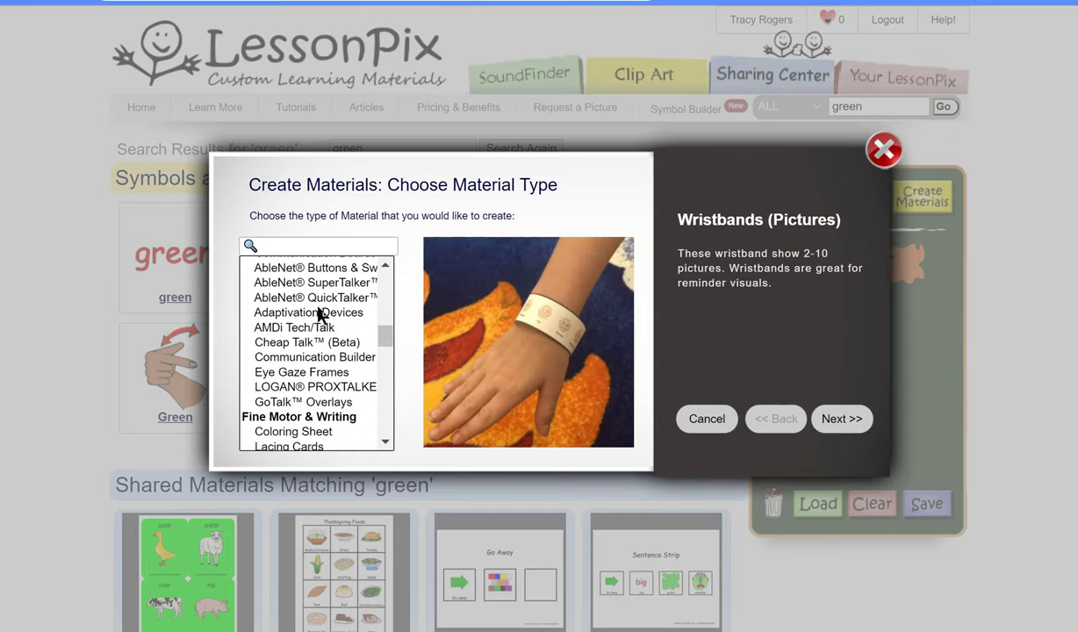
pyautogui.scroll(2, 319, 315)
pyautogui.scroll(-7, 320, 315)
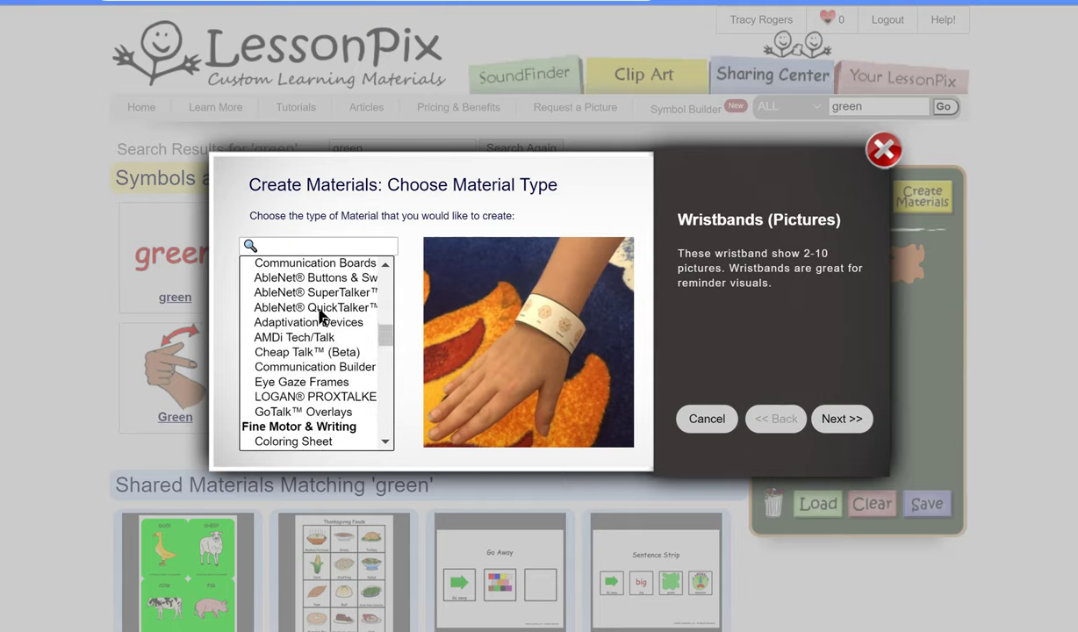
pyautogui.click(321, 317)
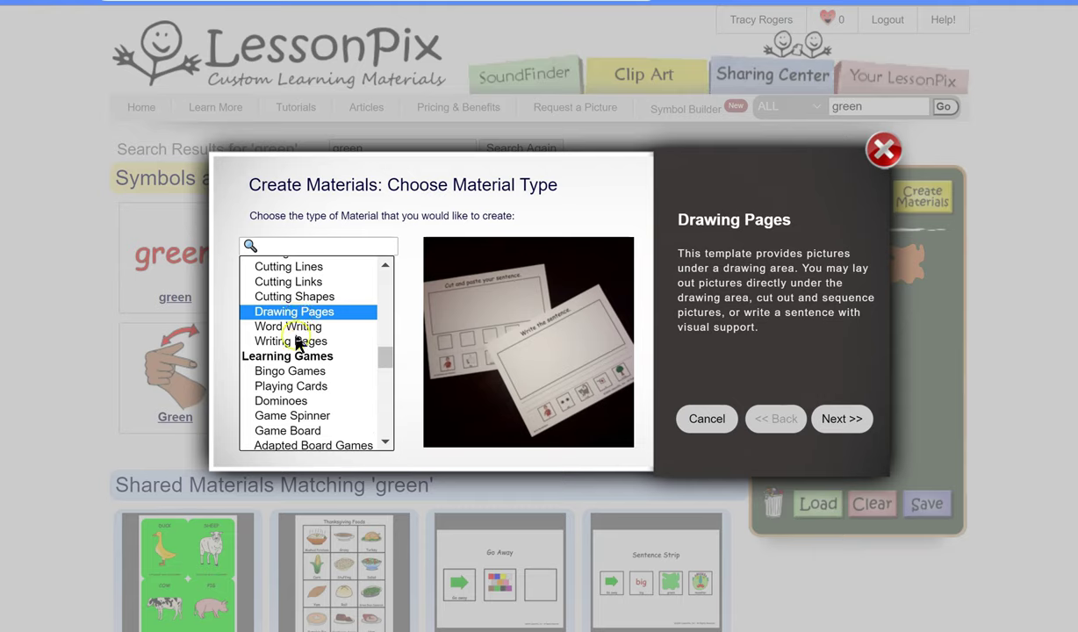
pyautogui.click(296, 342)
pyautogui.scroll(-2, 297, 345)
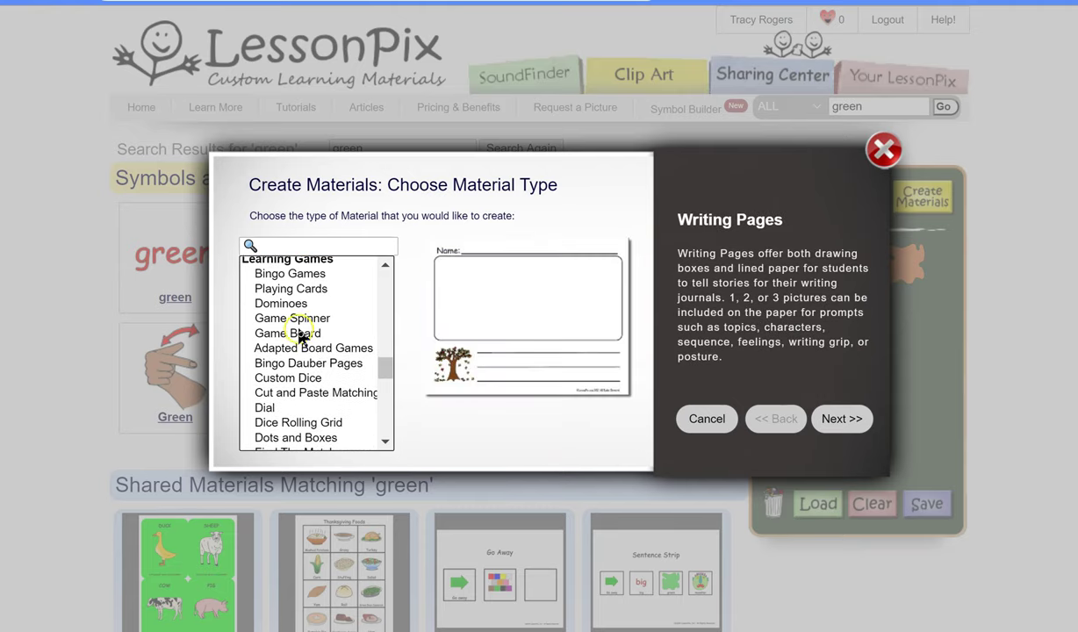
pyautogui.click(301, 335)
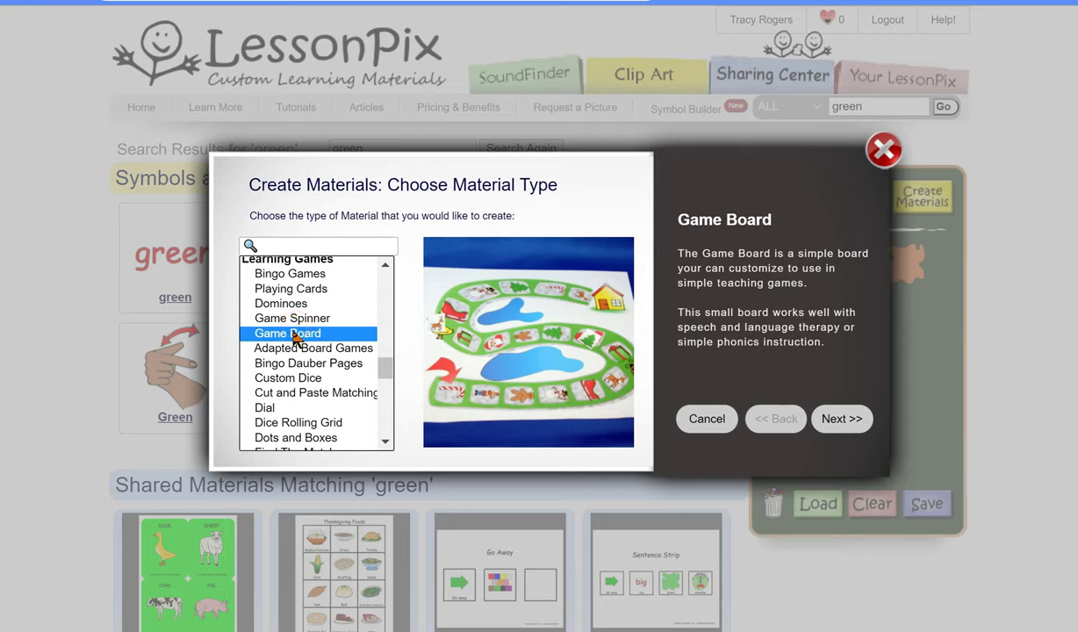
# Choose Picture Cards as the material type.
pyautogui.scroll(6, 299, 339)
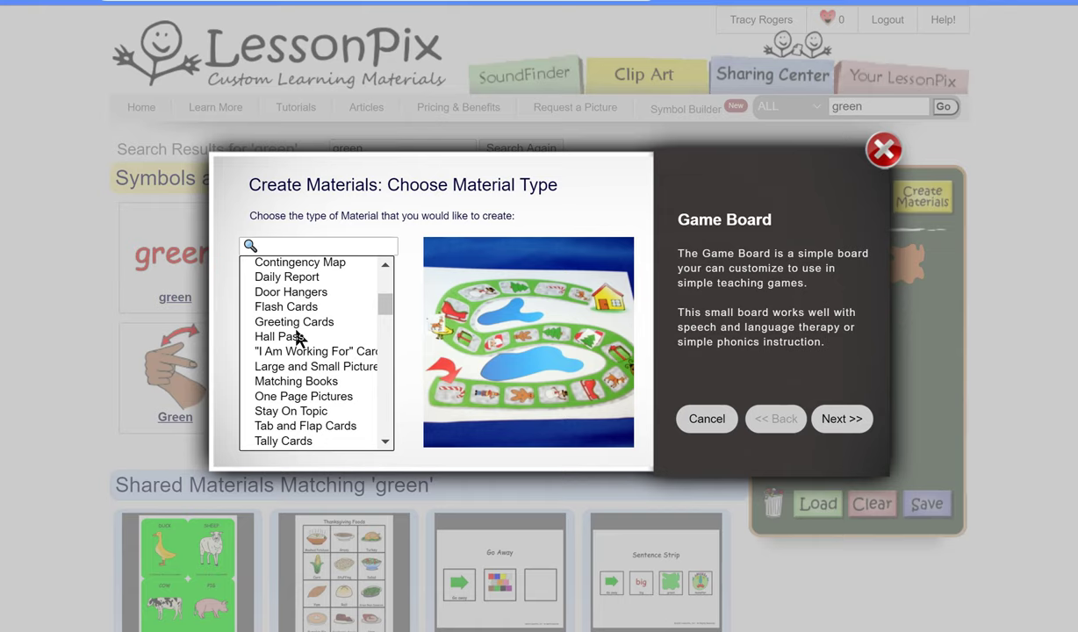
pyautogui.scroll(5, 299, 339)
pyautogui.click(309, 277)
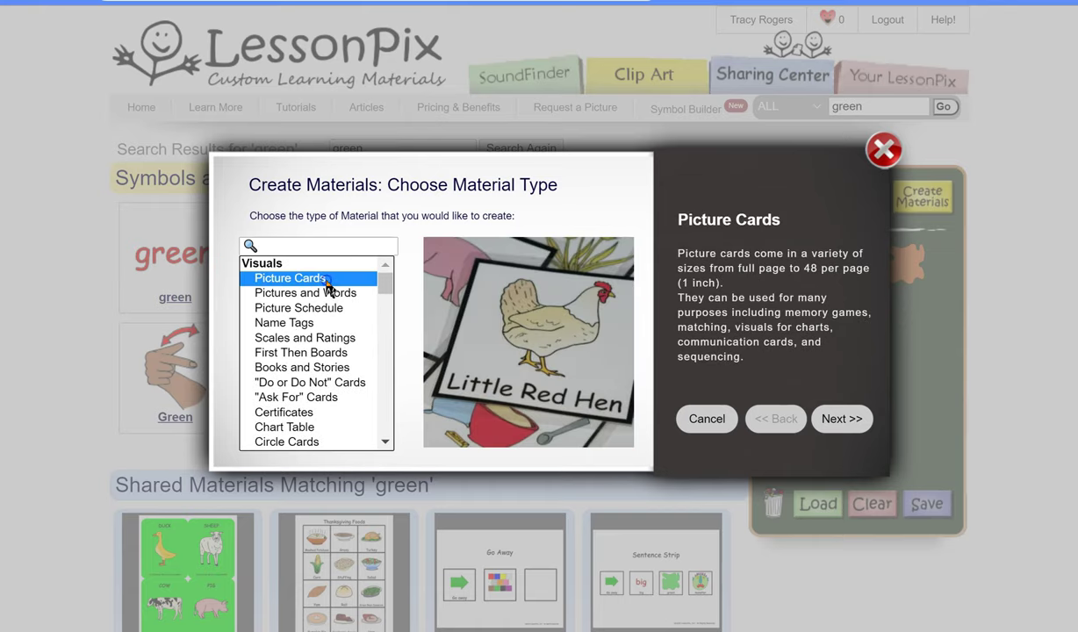
# Duplicate the Blue picture, set the copy's quantity to 0, and continue to Choose Options.
pyautogui.click(854, 423)
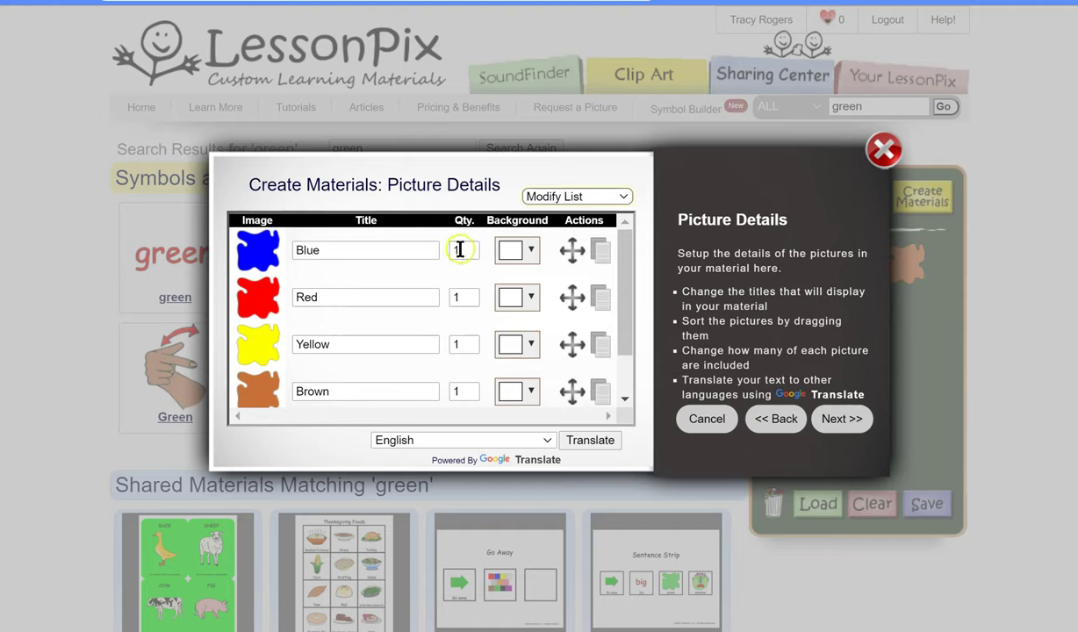
pyautogui.moveTo(570, 249)
pyautogui.mouseDown()
pyautogui.moveTo(568, 225)
pyautogui.moveTo(560, 249)
pyautogui.mouseUp()
pyautogui.click(597, 253)
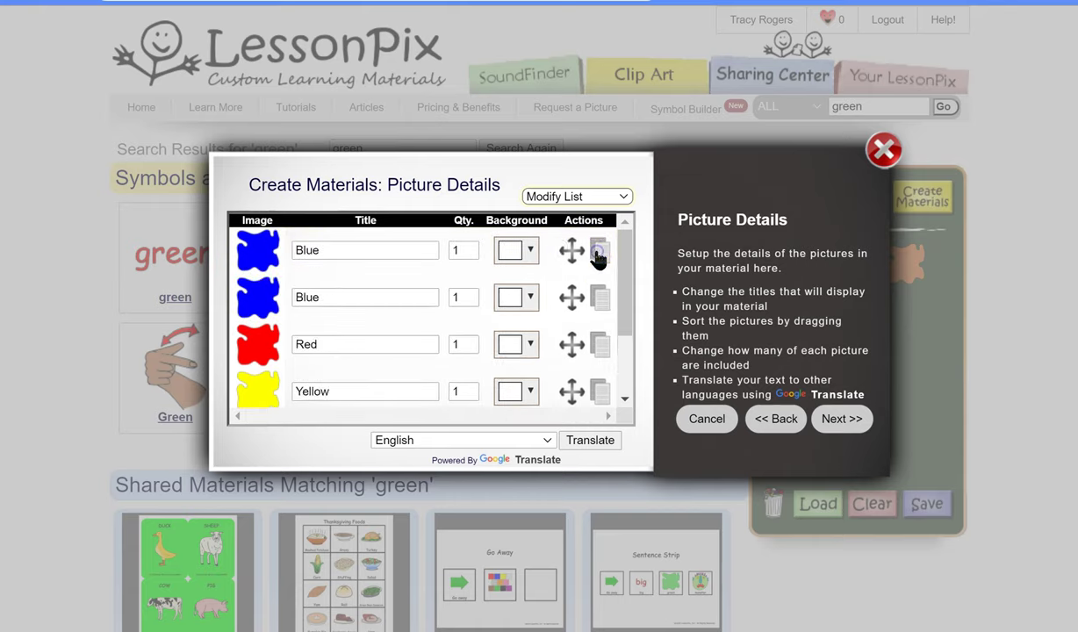
pyautogui.moveTo(463, 296); pyautogui.dragTo(454, 297)
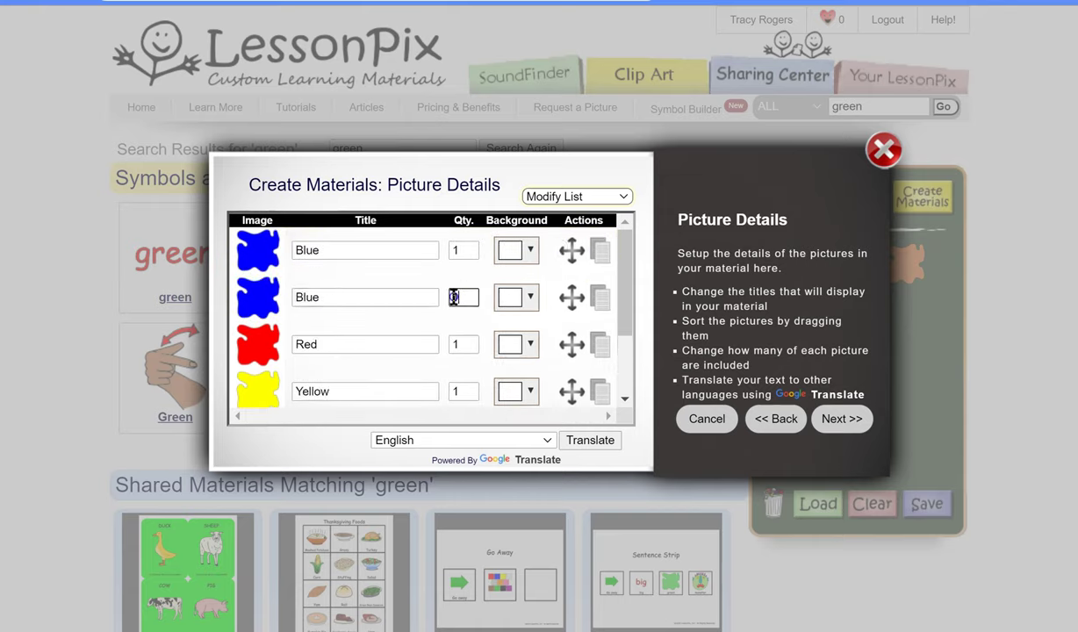
pyautogui.write('0')
pyautogui.click(841, 421)
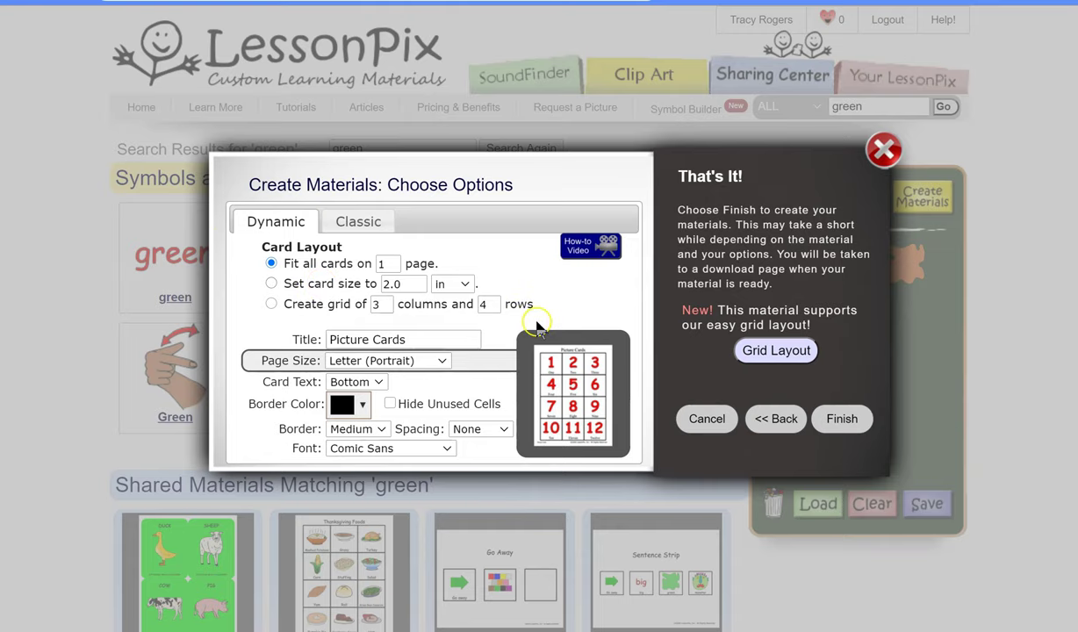
# Turn on Hide Unused Cells for the Picture Cards.
pyautogui.click(391, 403)
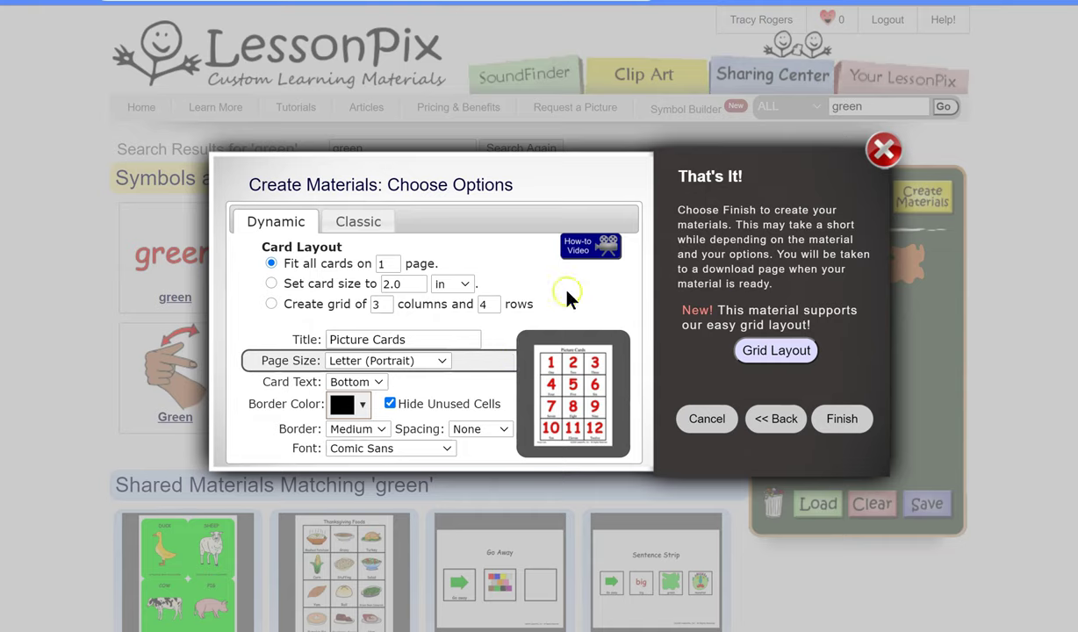
# In the grid layout, move Brown to bottom-right, Red to middle-right and Blue to top-right.
pyautogui.click(742, 349)
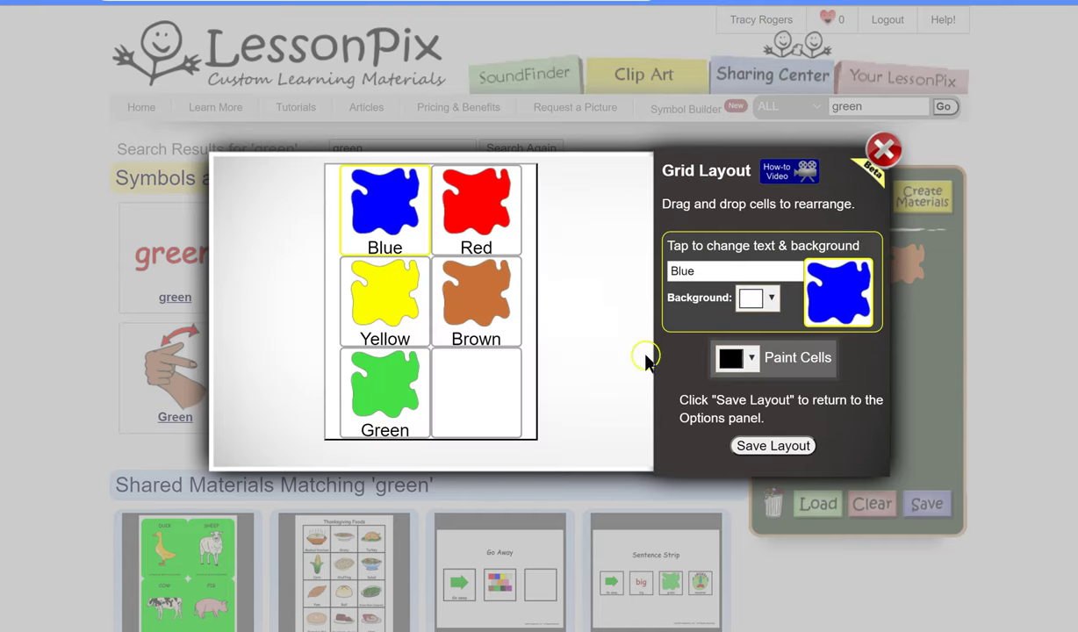
pyautogui.moveTo(460, 305); pyautogui.dragTo(457, 364)
pyautogui.moveTo(464, 228); pyautogui.dragTo(463, 309)
pyautogui.moveTo(392, 224); pyautogui.dragTo(478, 227)
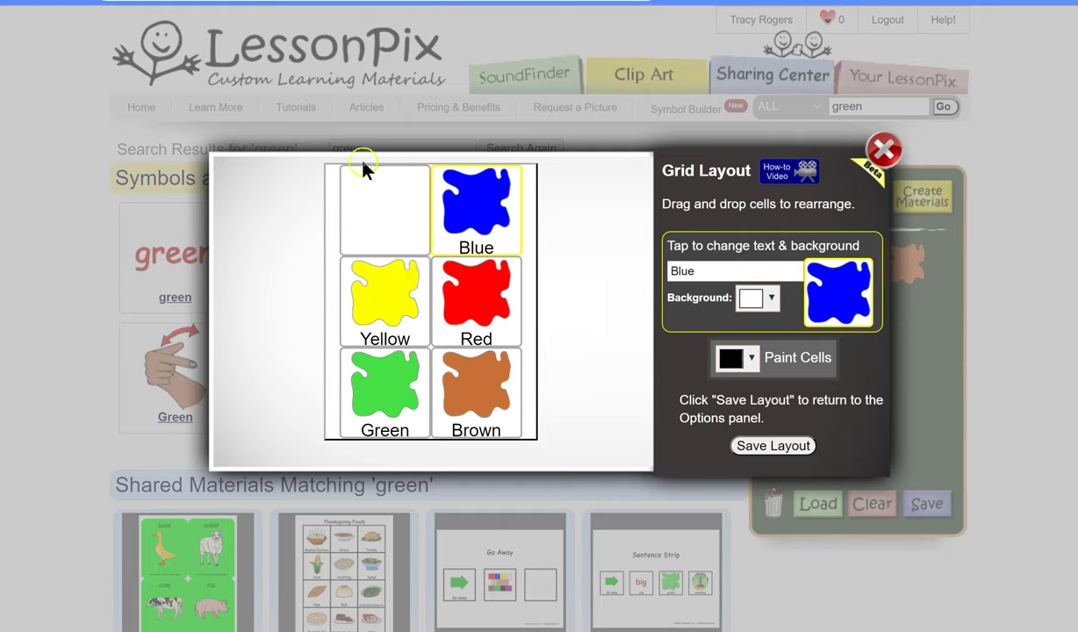
# Give the Blue cell a bright green background and save the grid layout.
pyautogui.click(771, 299)
pyautogui.click(808, 360)
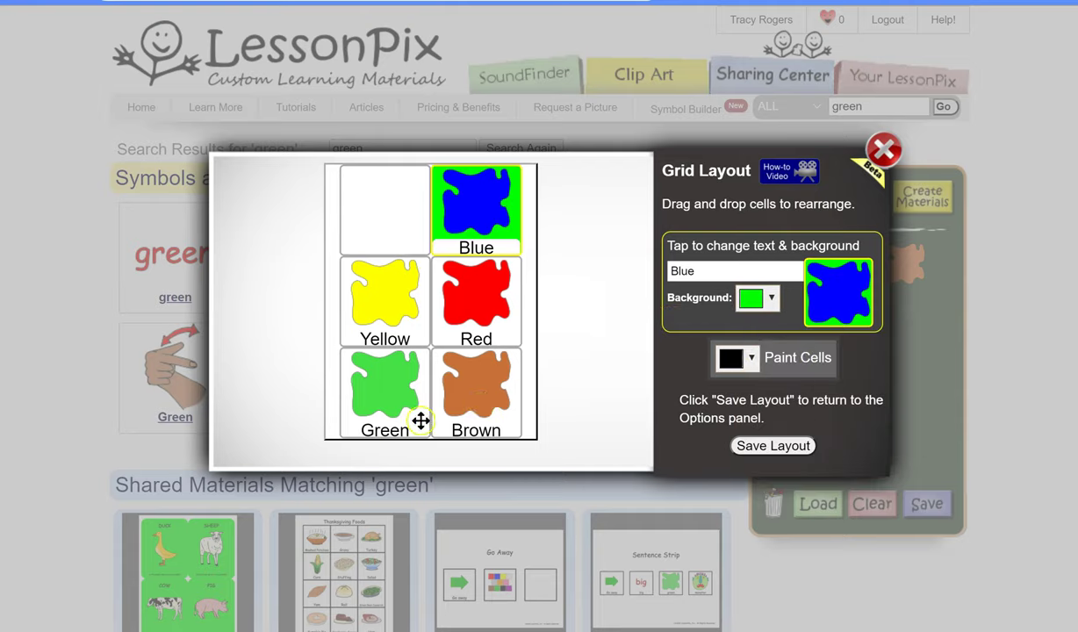
pyautogui.click(769, 448)
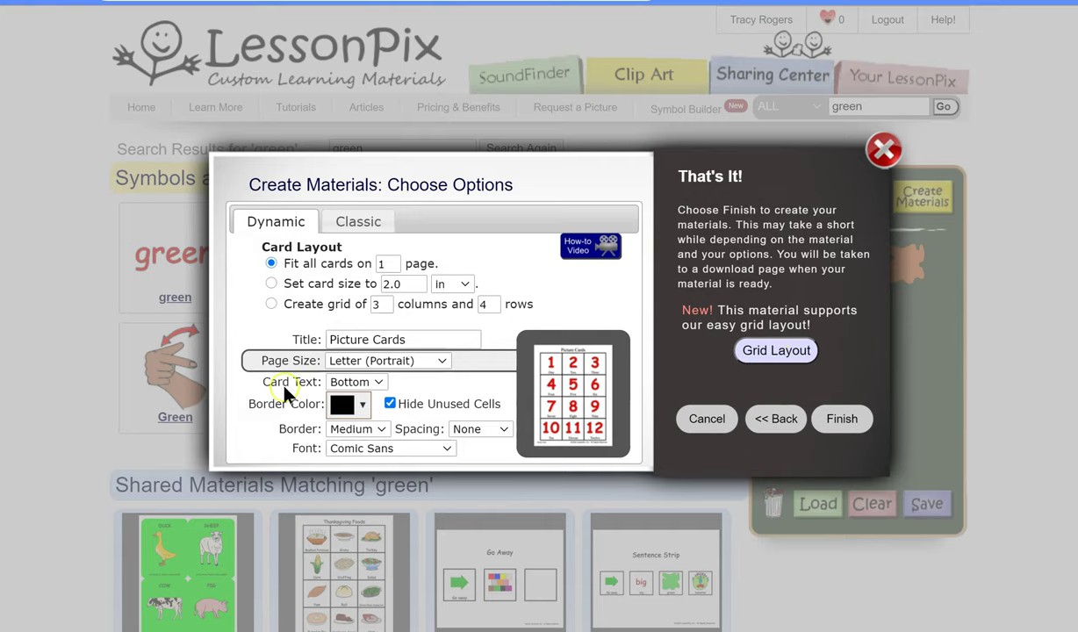
pyautogui.click(757, 352)
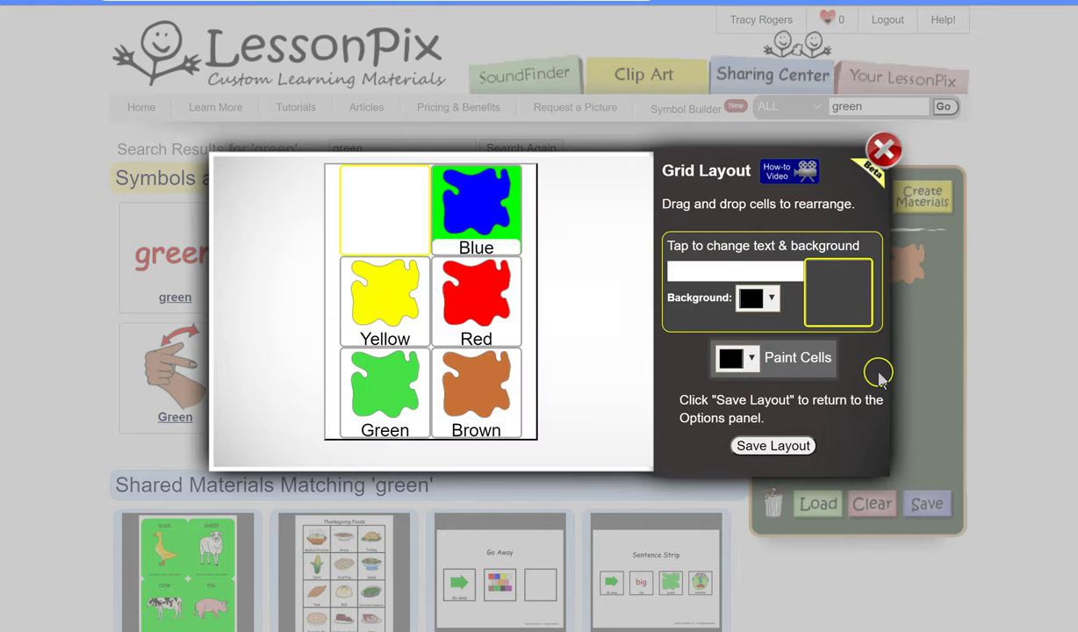
pyautogui.click(771, 446)
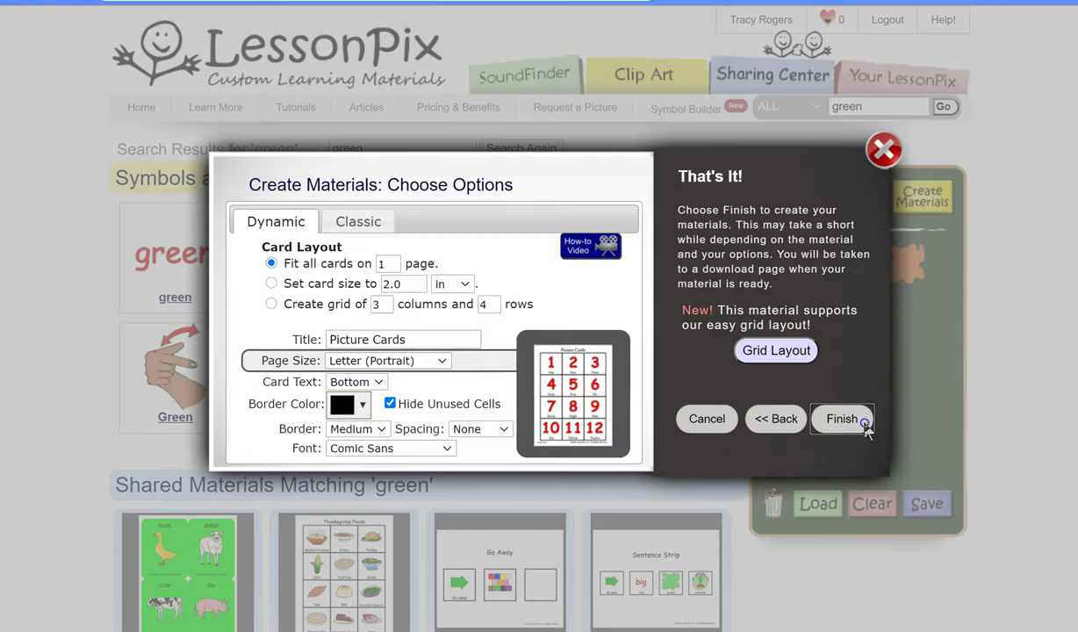
# Finish the material, download the Picture Cards as a PDF, and open the downloaded file.
pyautogui.click(865, 423)
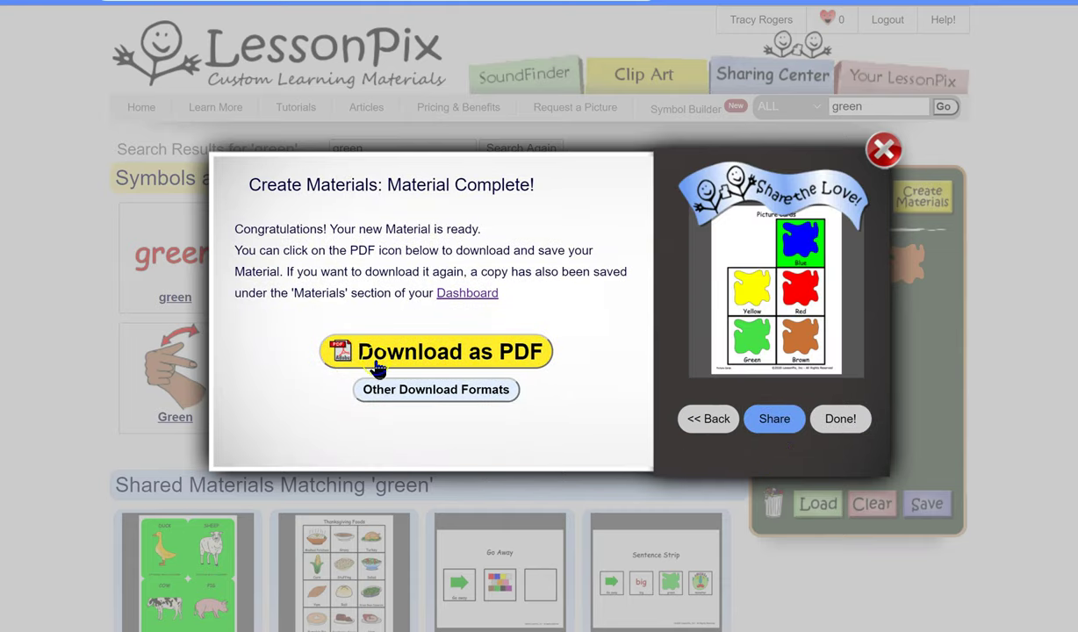
pyautogui.click(439, 349)
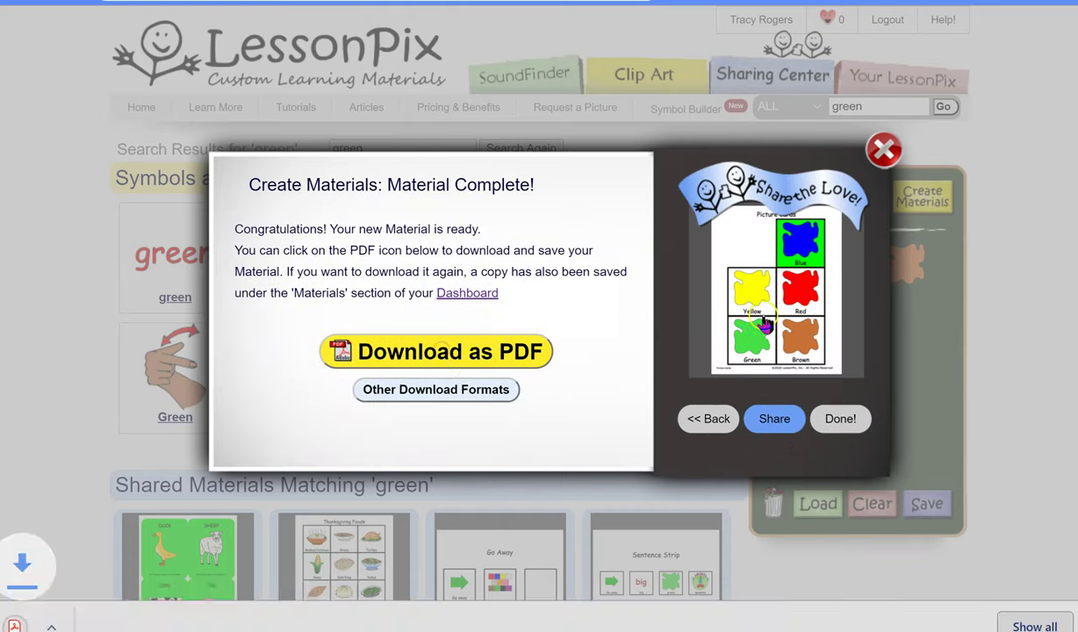
pyautogui.click(140, 618)
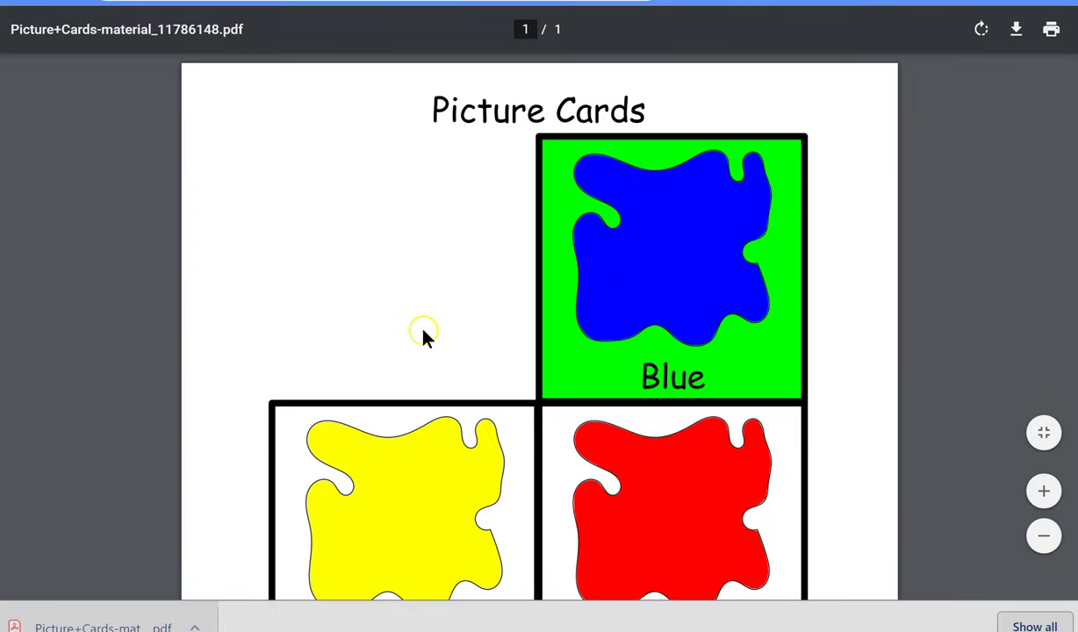
# Check the five colour cards in the PDF, then close the PDF tab.
pyautogui.scroll(-4, 426, 335)
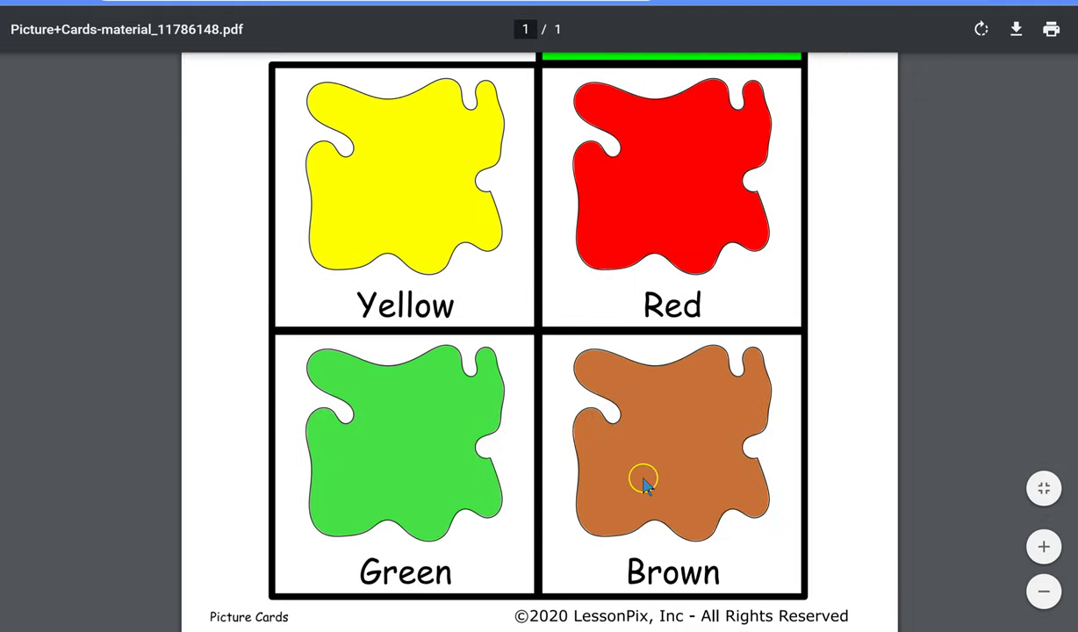
pyautogui.scroll(4, 643, 481)
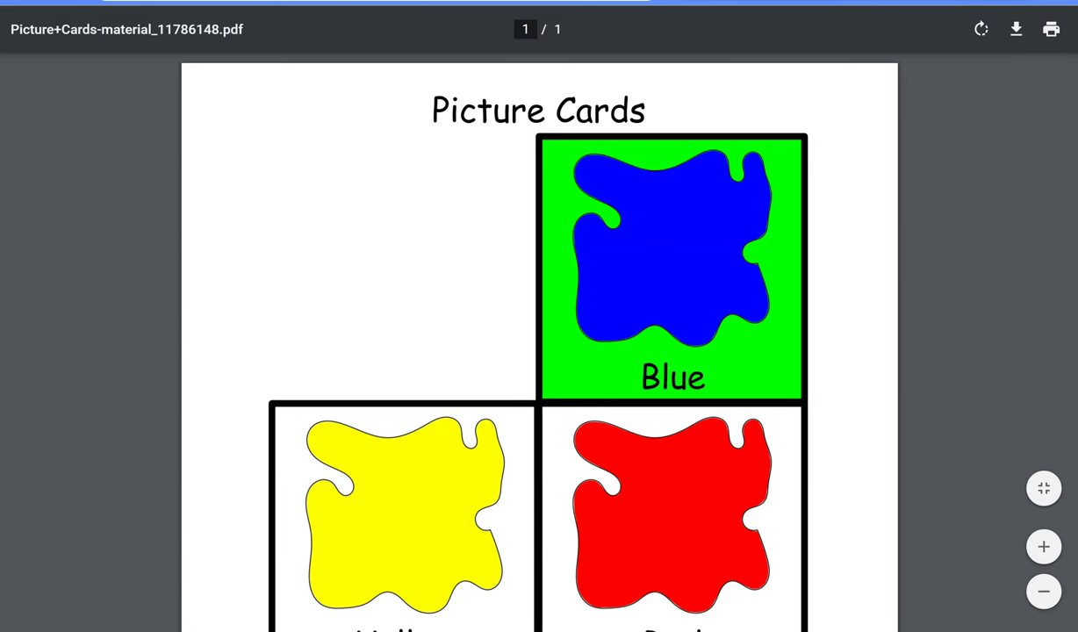
pyautogui.hotkey('ctrl', 'w')
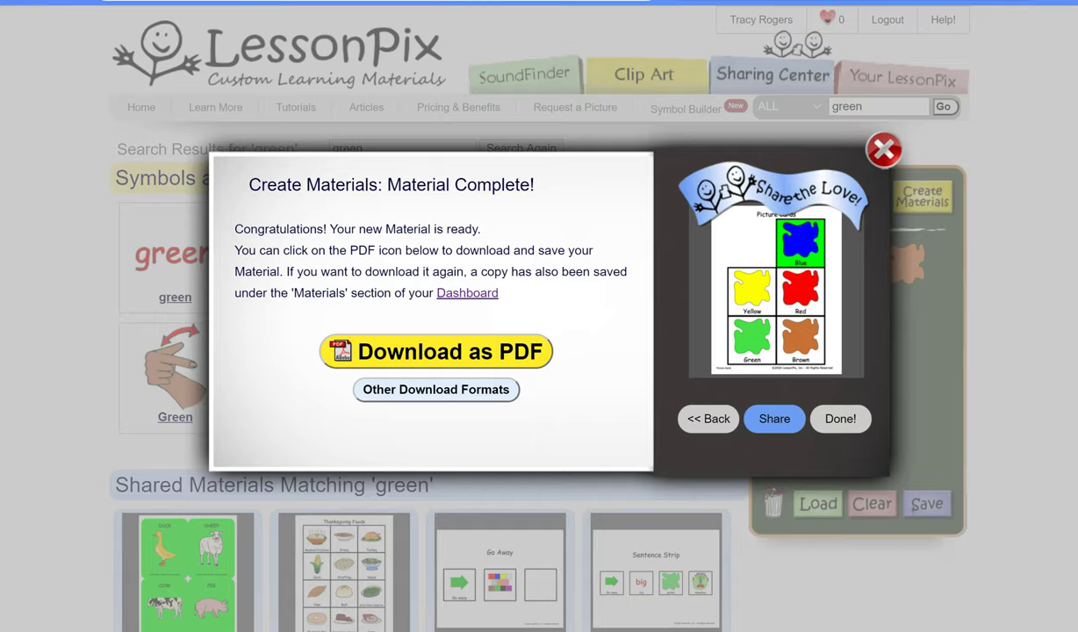
# Close the Material Complete dialog and go to the Your LessonPix dashboard.
pyautogui.click(841, 419)
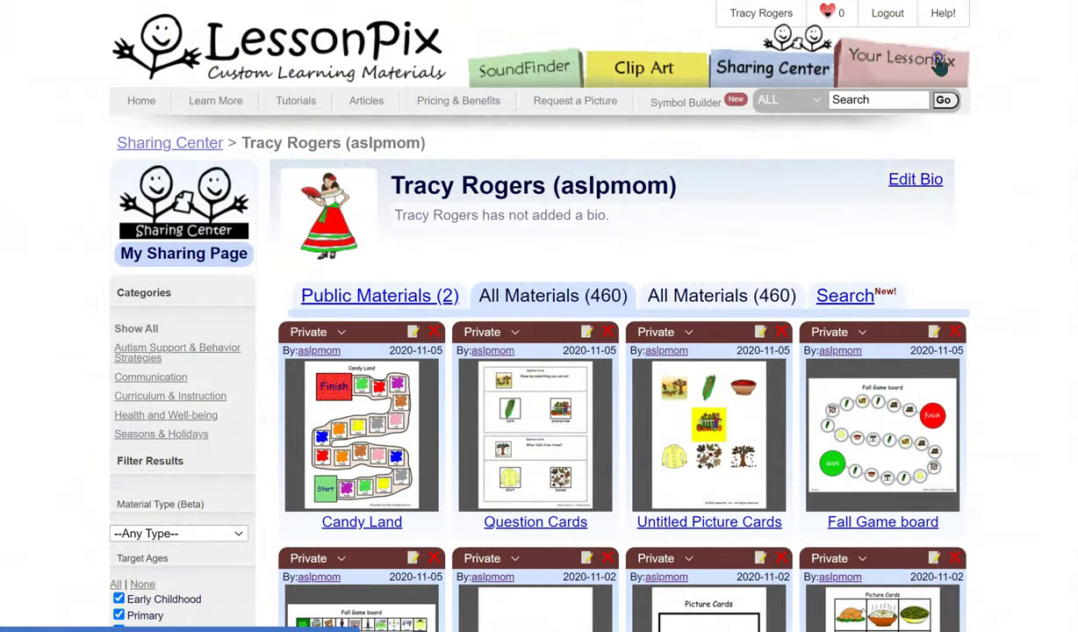
pyautogui.click(940, 66)
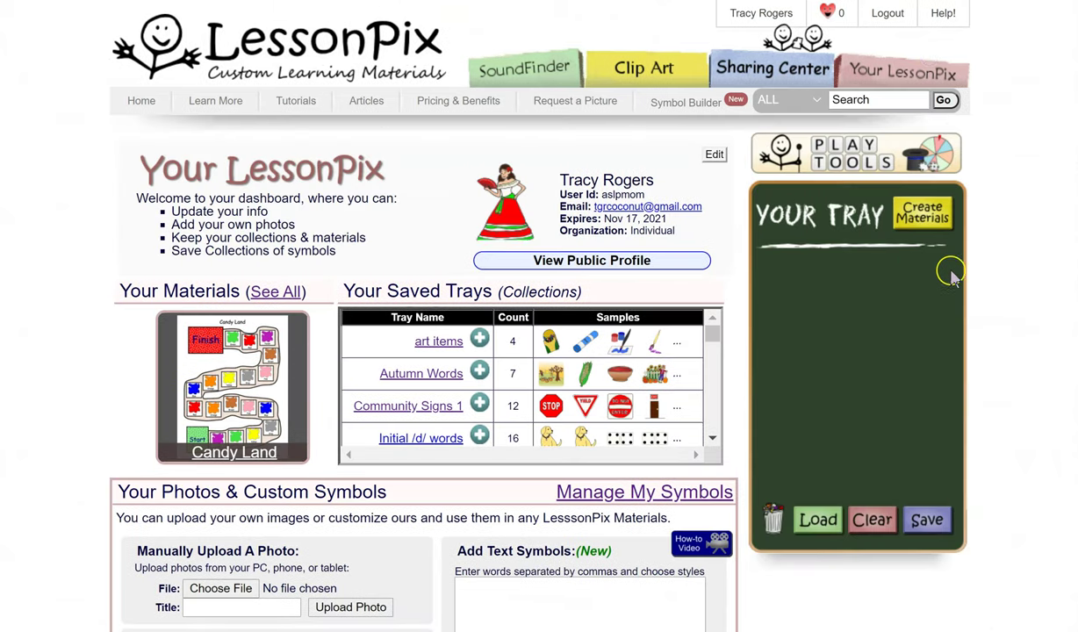
# Clear the tray, search for 'clothing', and add the clothing symbol to the tray.
pyautogui.click(867, 525)
pyautogui.click(479, 412)
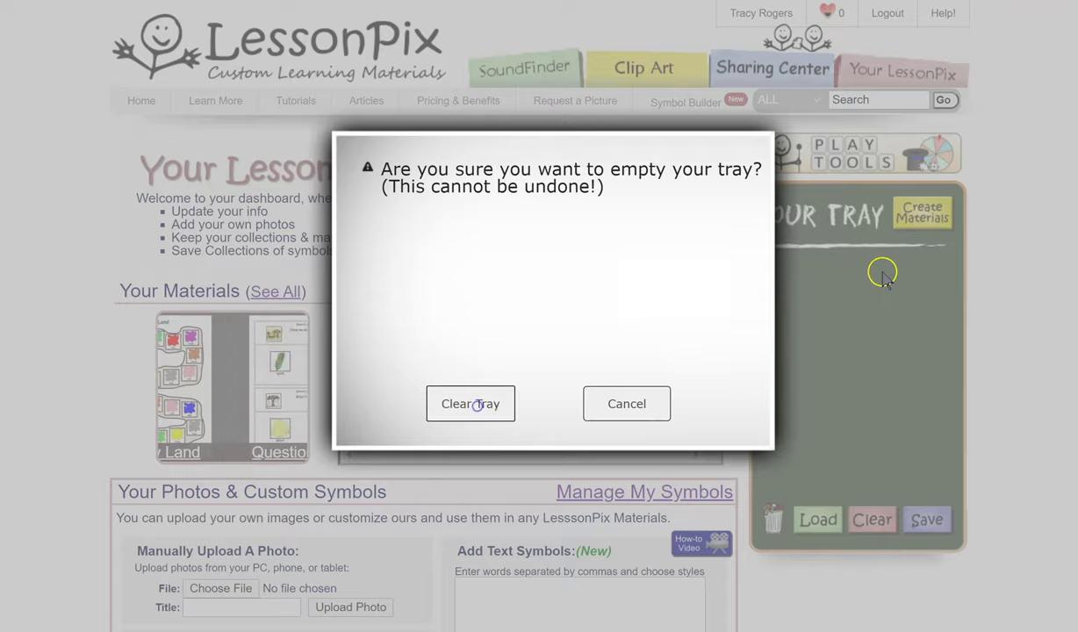
pyautogui.click(906, 106)
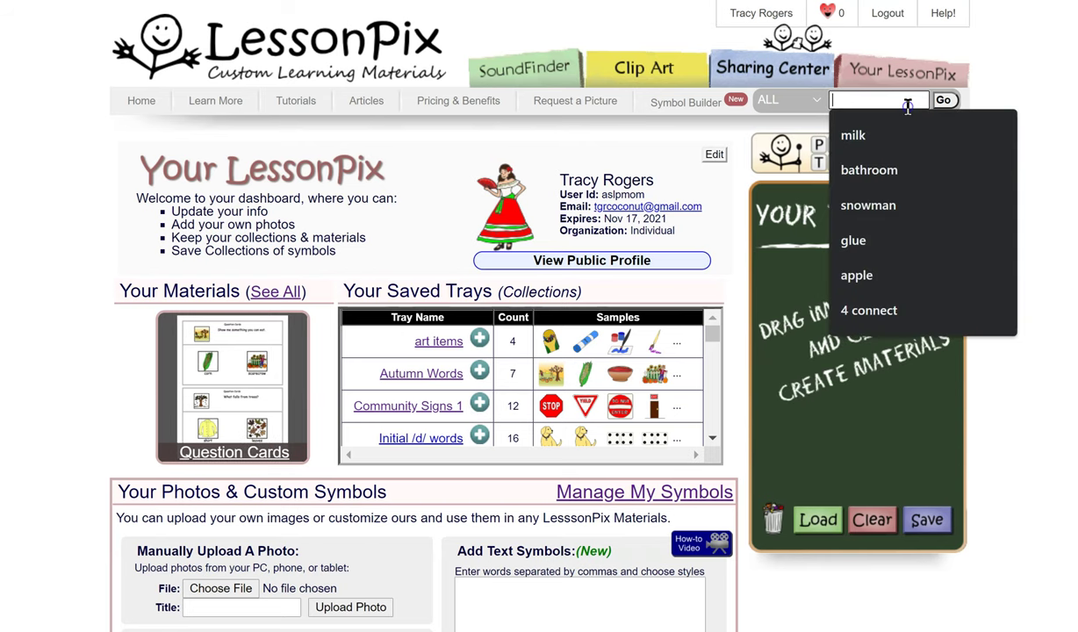
pyautogui.write('clothing')
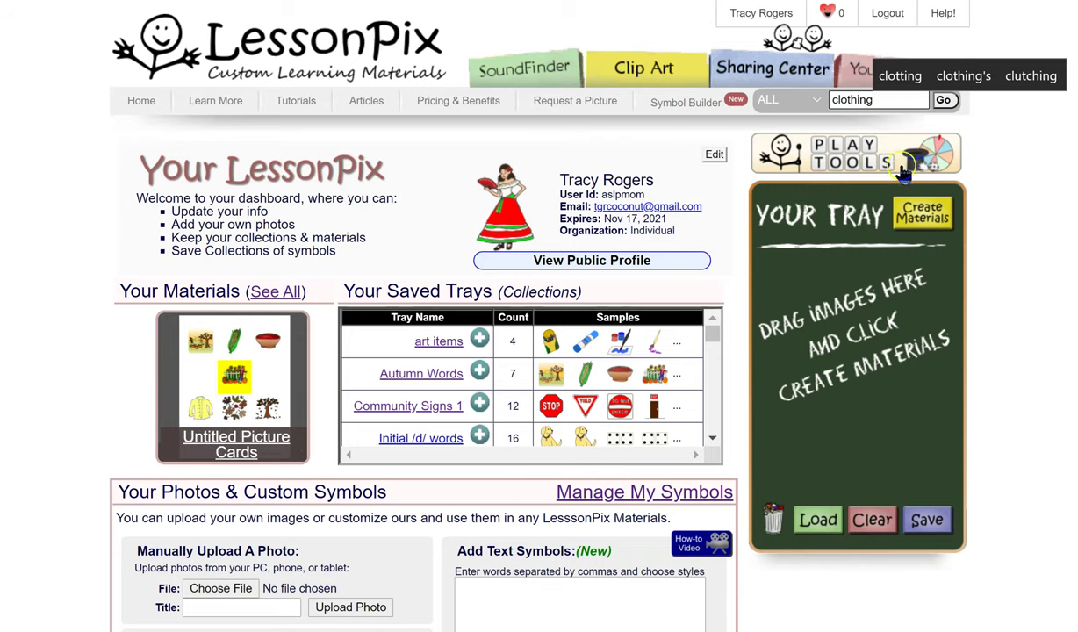
pyautogui.press('Return')
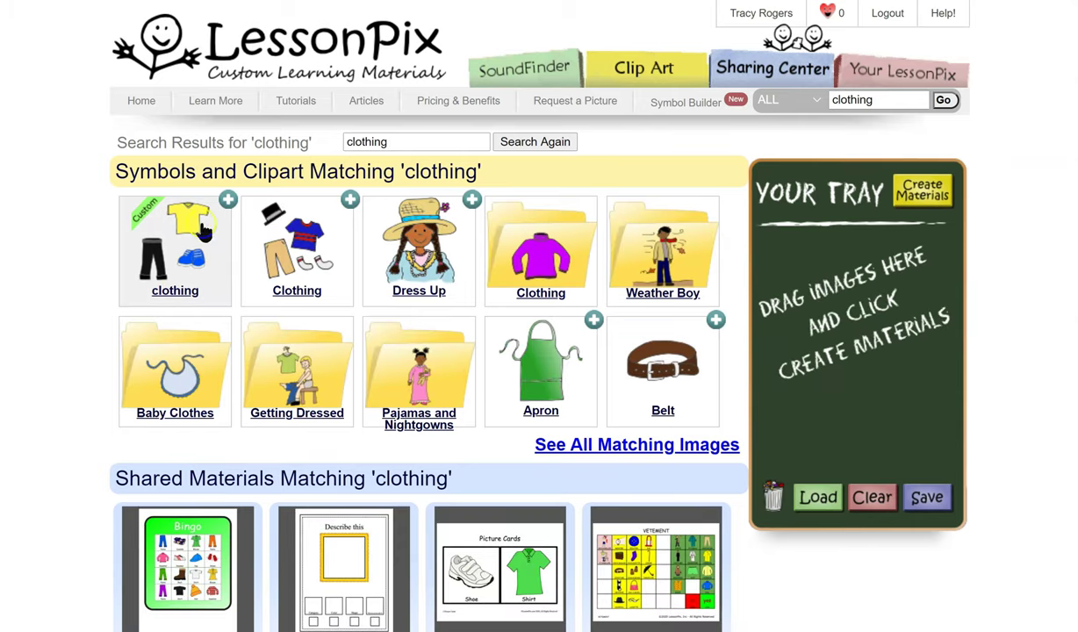
pyautogui.click(222, 197)
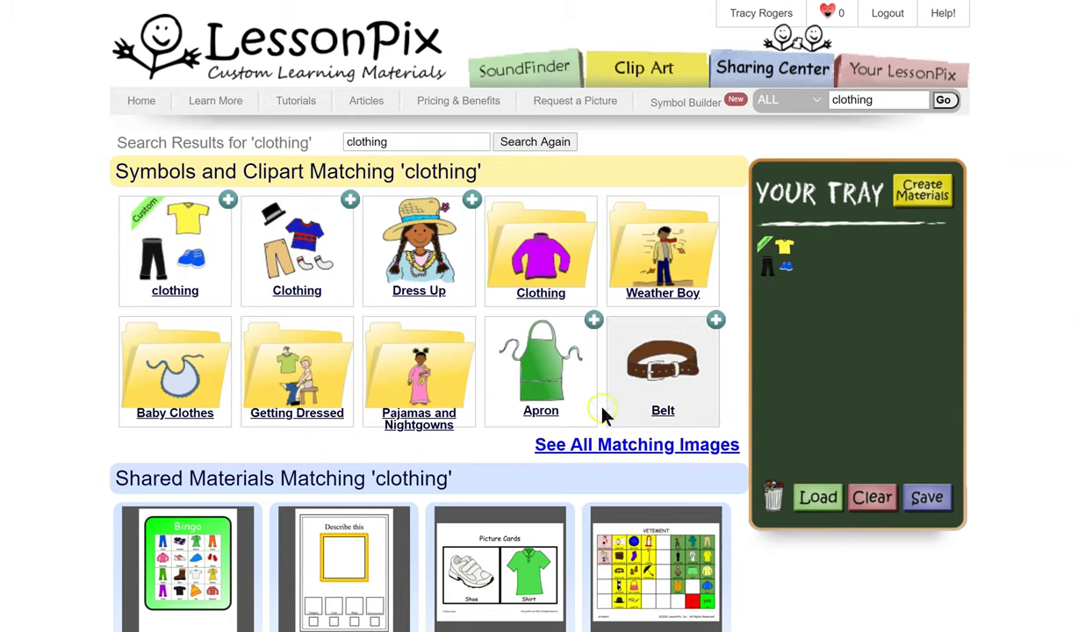
# Browse the Clothing category to Socks and add a striped sock to the tray.
pyautogui.click(540, 292)
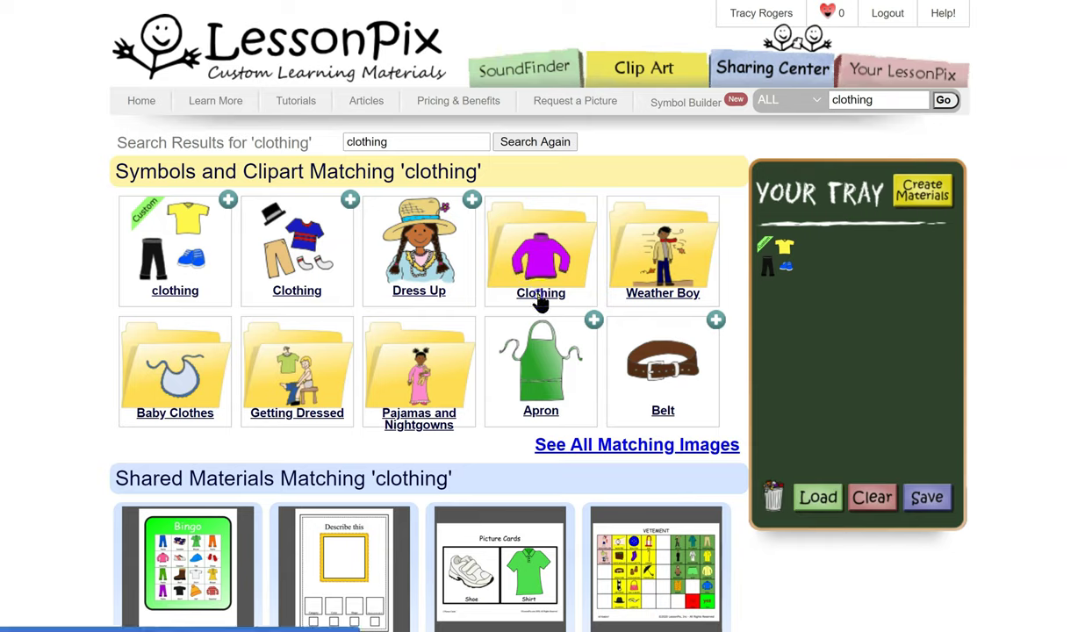
pyautogui.click(545, 241)
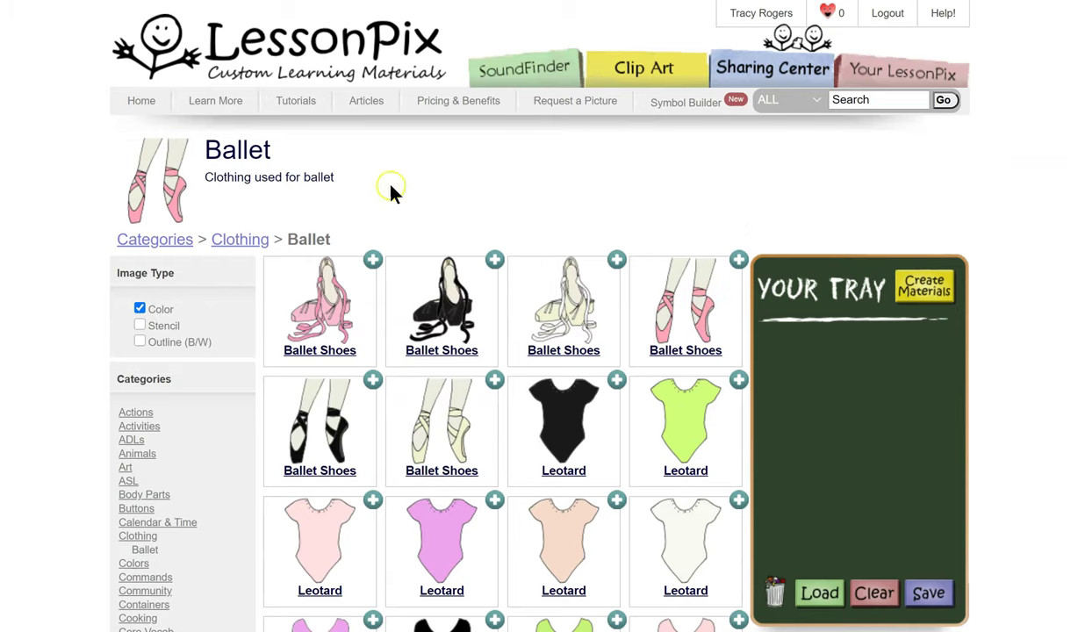
pyautogui.click(239, 234)
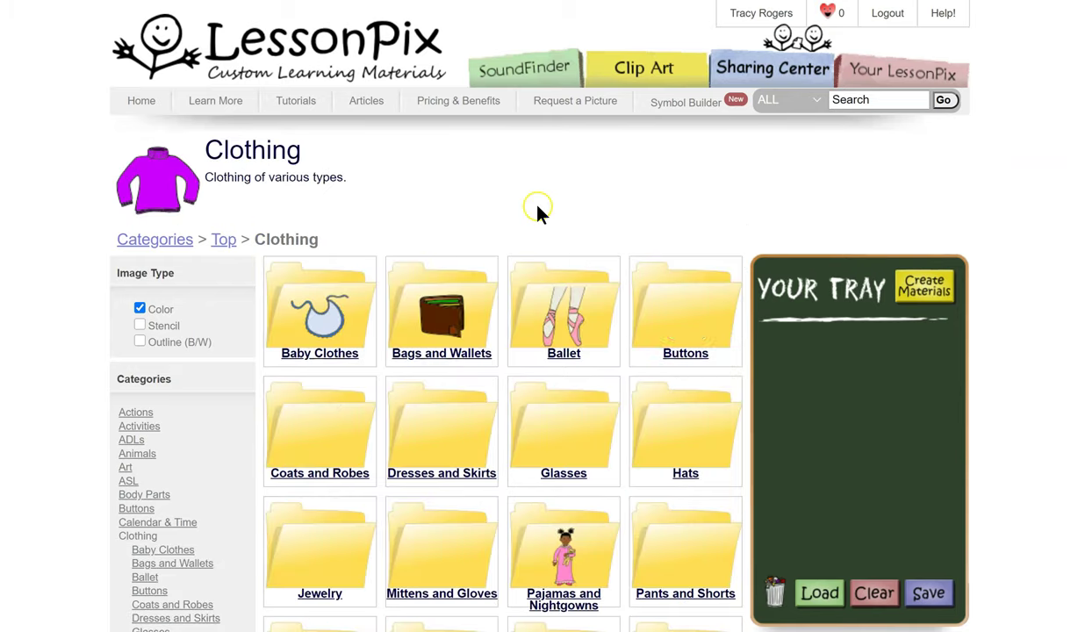
pyautogui.scroll(-2, 343, 206)
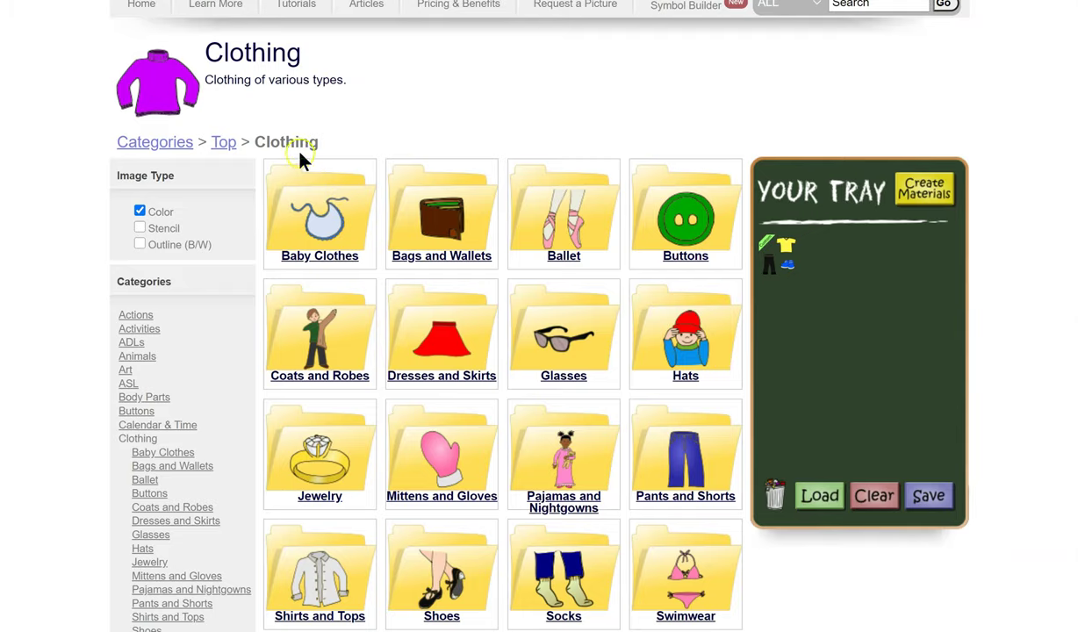
pyautogui.scroll(-4, 535, 219)
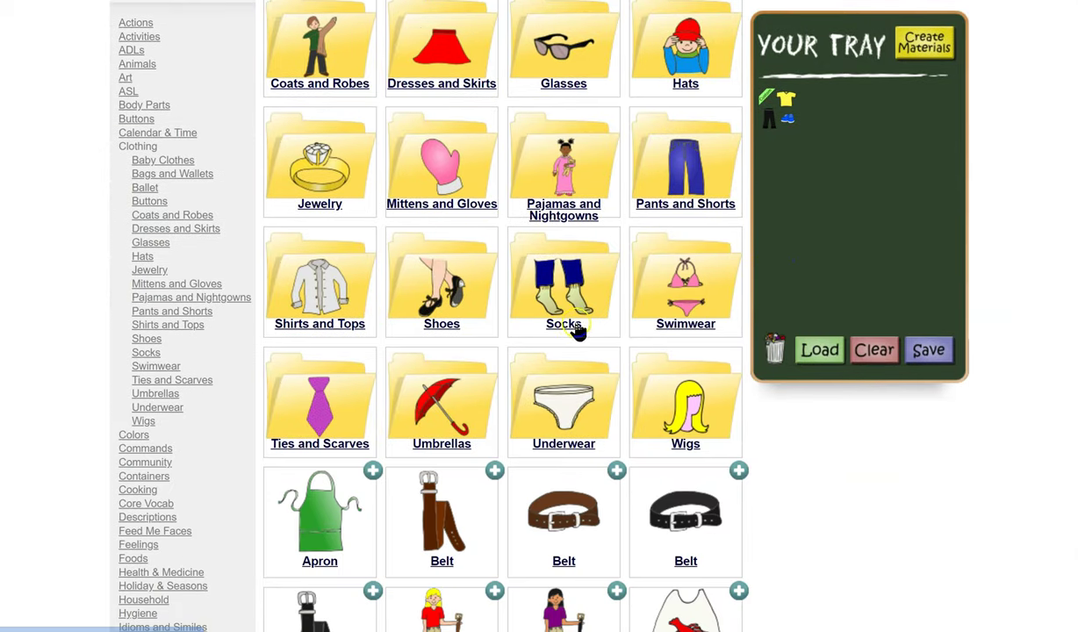
pyautogui.scroll(-8, 723, 502)
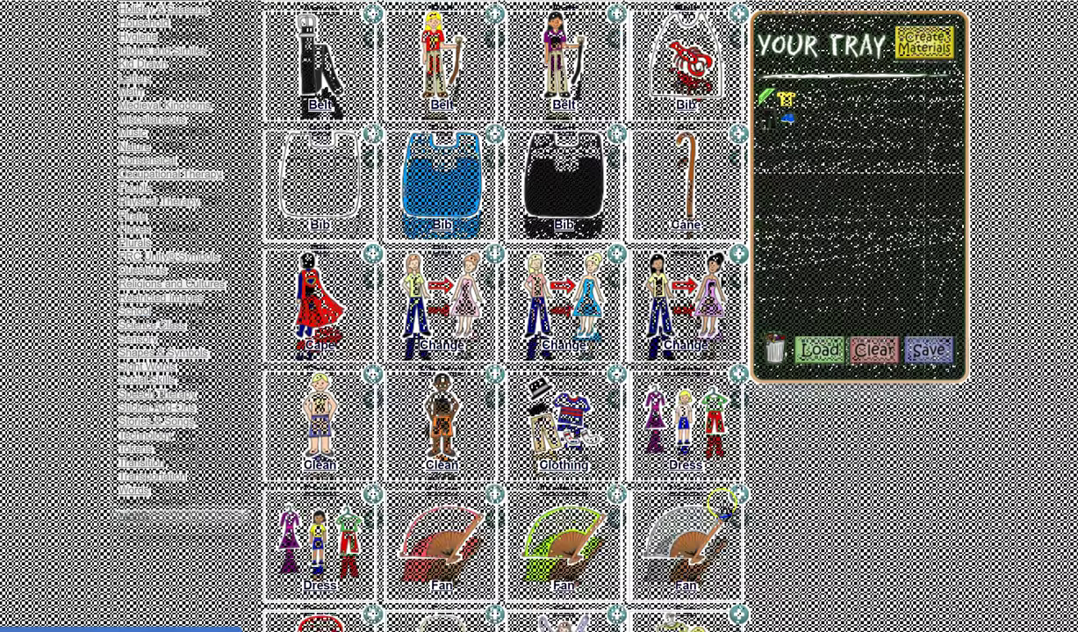
pyautogui.scroll(-4, 723, 505)
pyautogui.scroll(9, 553, 316)
pyautogui.click(565, 332)
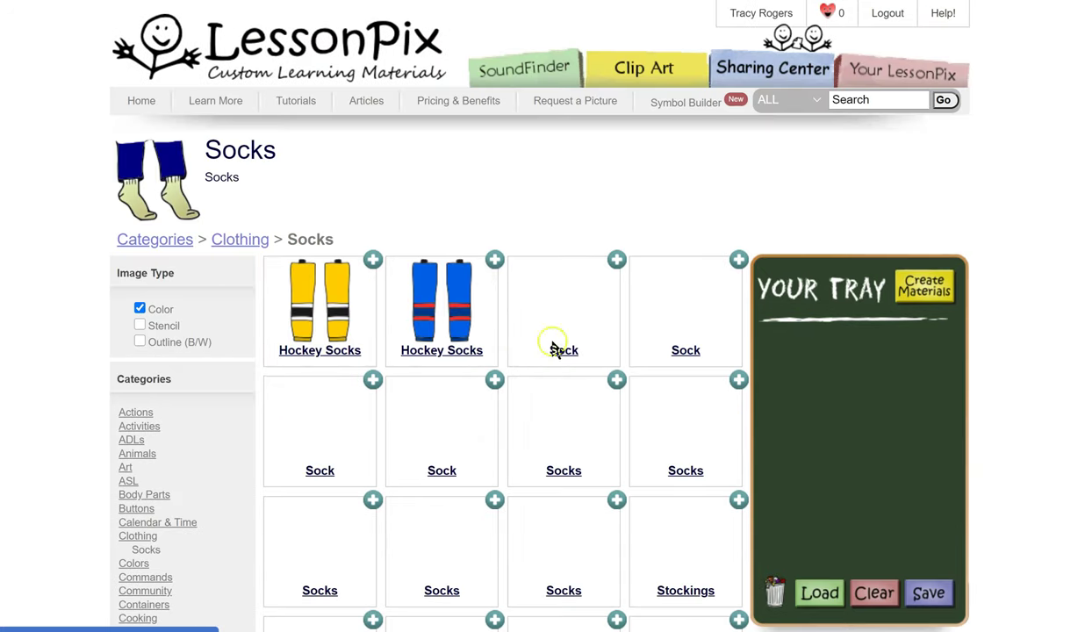
pyautogui.click(615, 262)
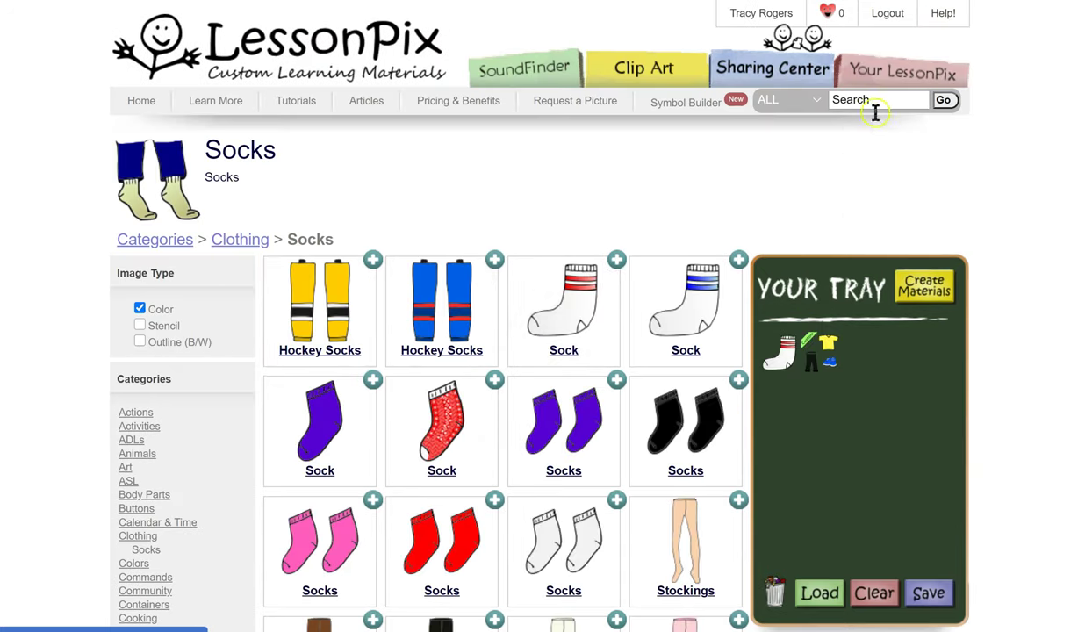
# Search for 'pants' and 'shoes', then search 'sweater' and add the striped sweater.
pyautogui.click(905, 98)
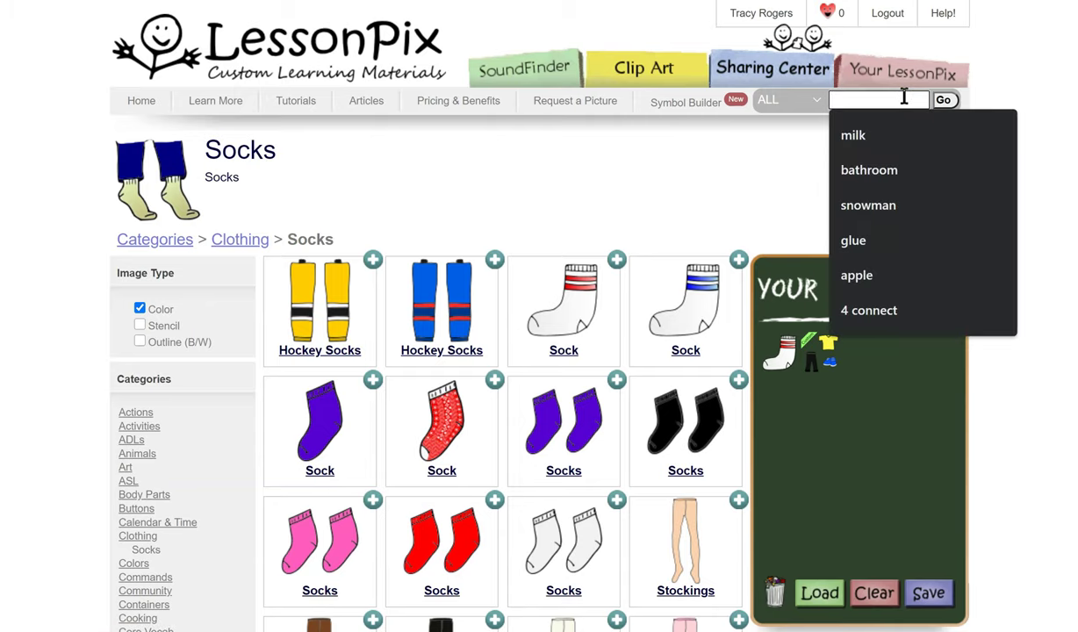
pyautogui.write('pants')
pyautogui.press('Return')
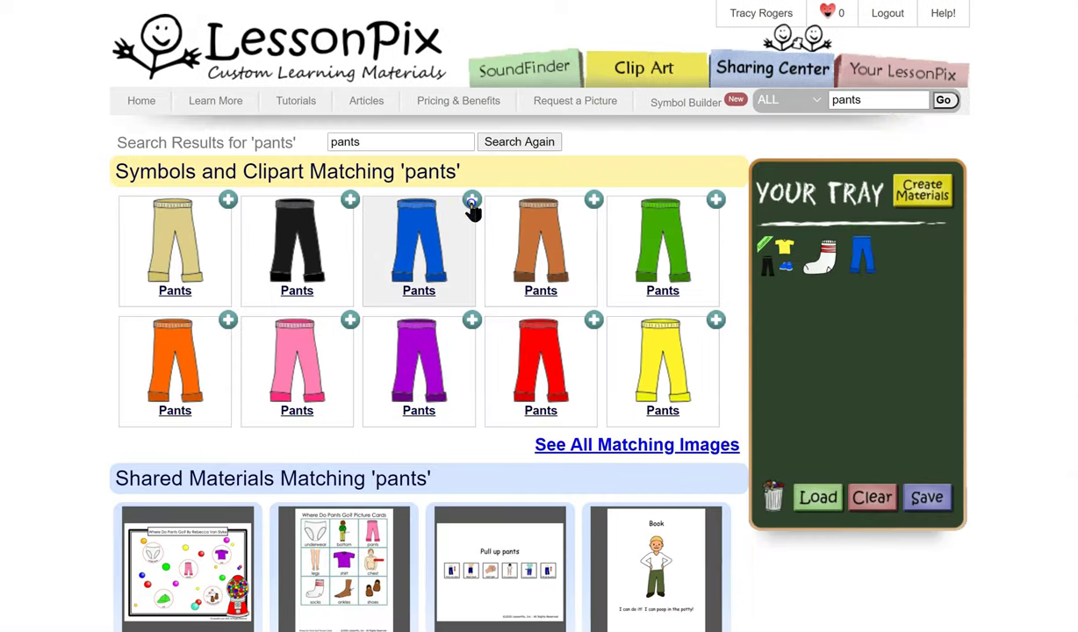
pyautogui.click(892, 100)
pyautogui.write('shoes')
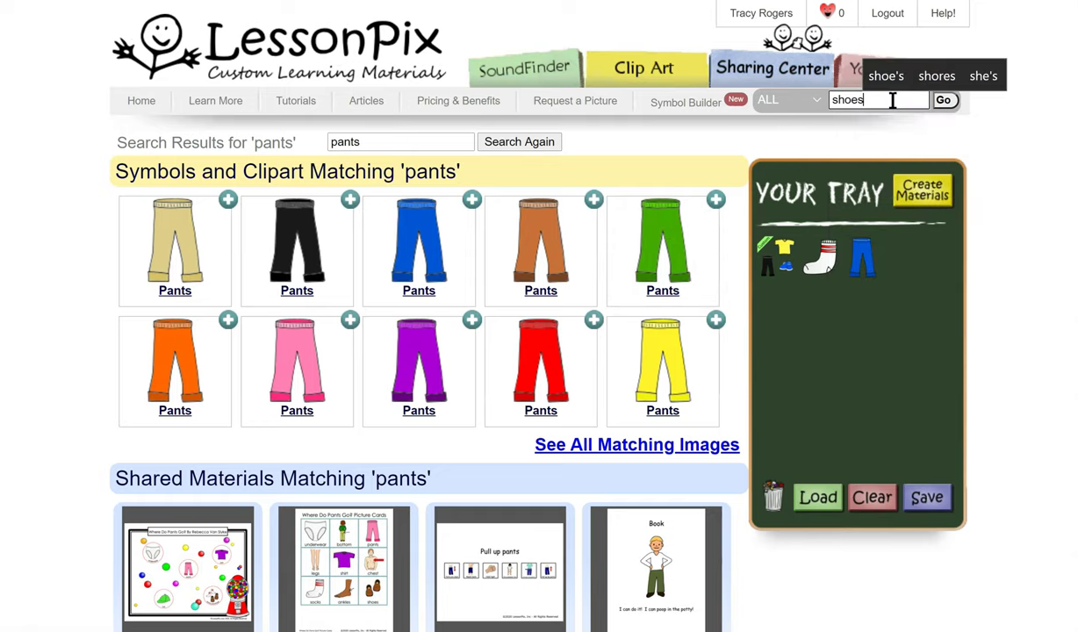
pyautogui.press('Return')
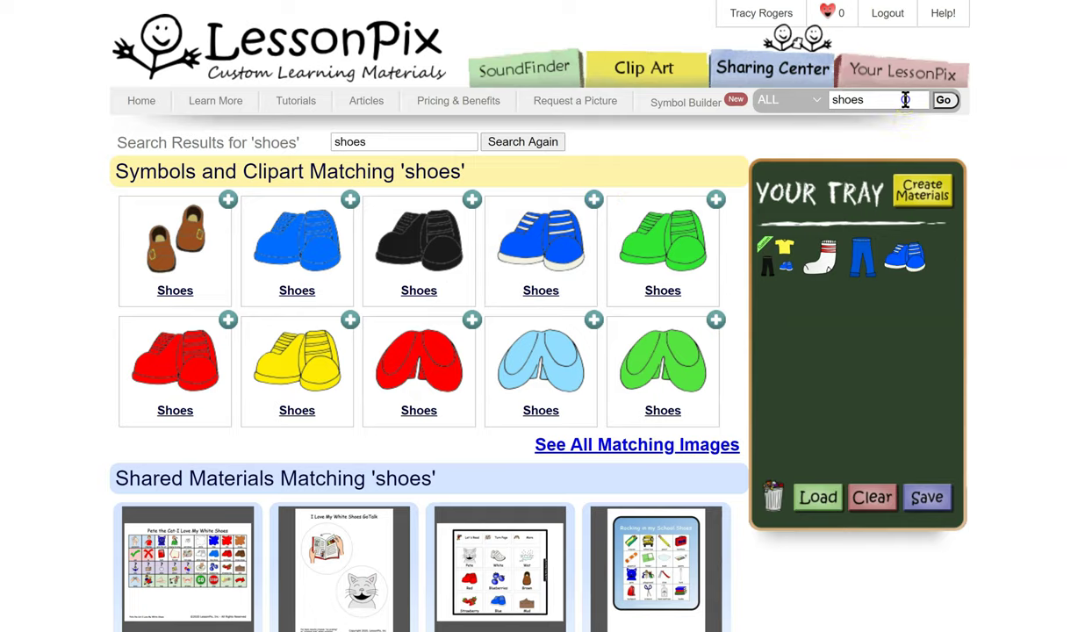
pyautogui.click(878, 100)
pyautogui.write('sweater')
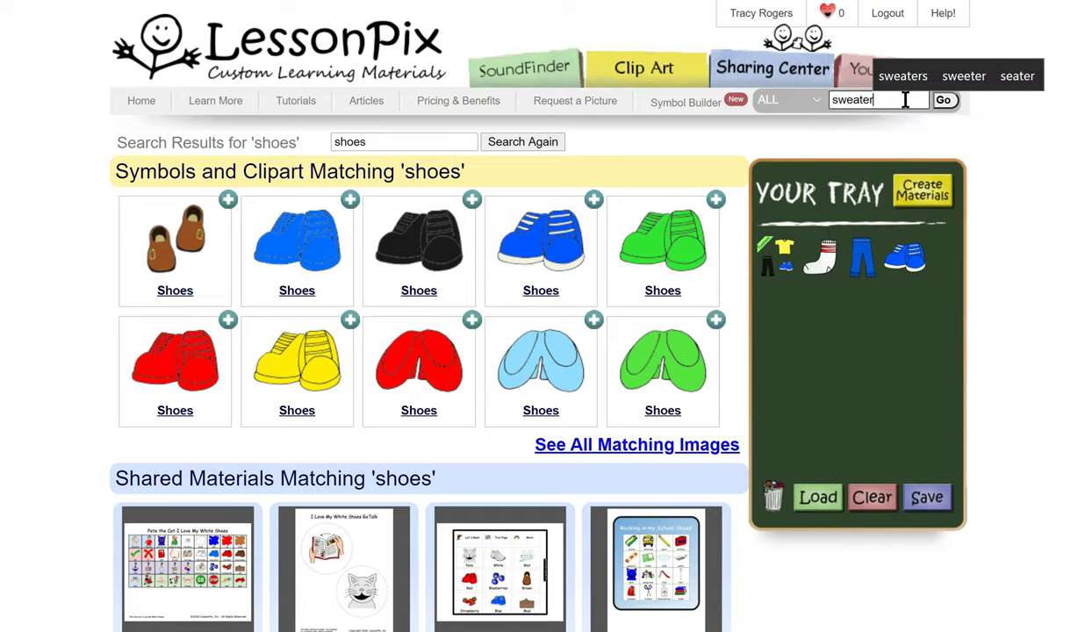
pyautogui.press('Return')
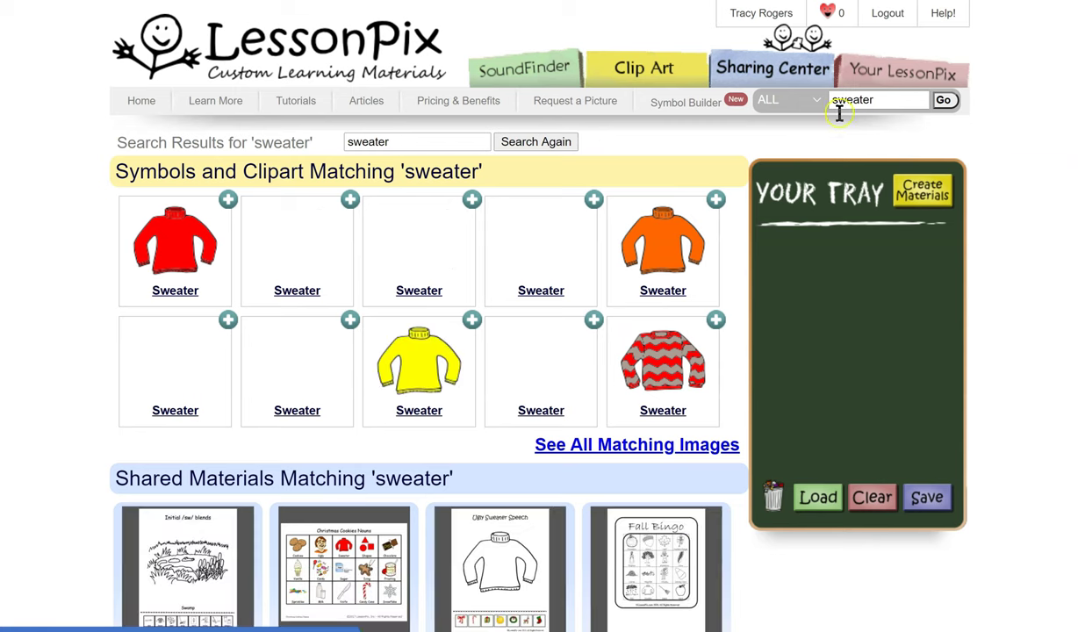
pyautogui.click(594, 319)
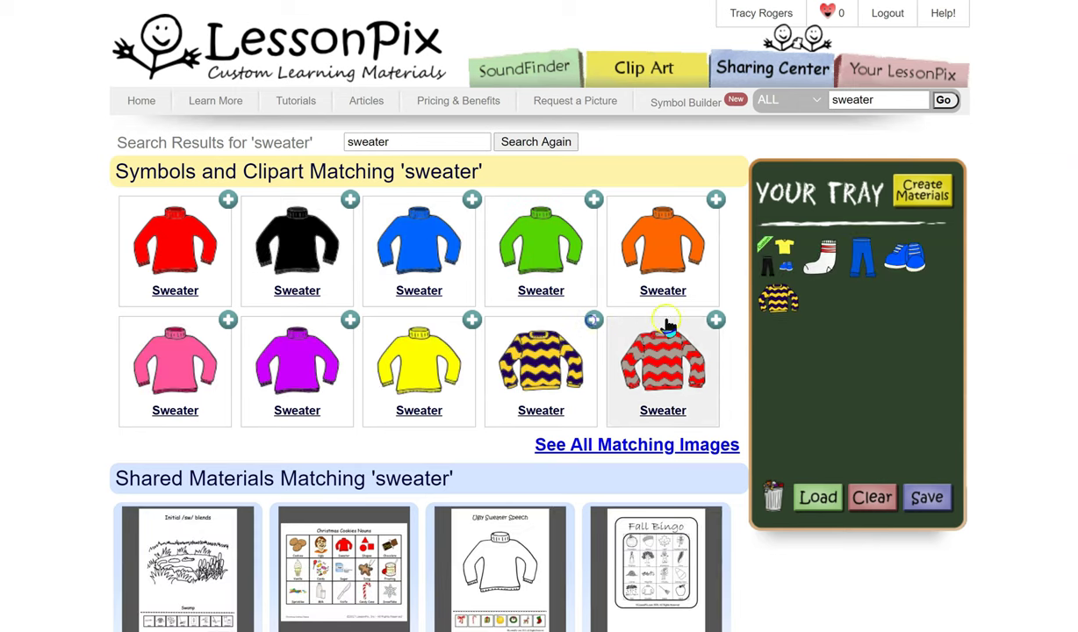
# Search for 'jacket' and add the beige jacket to the tray.
pyautogui.click(899, 100)
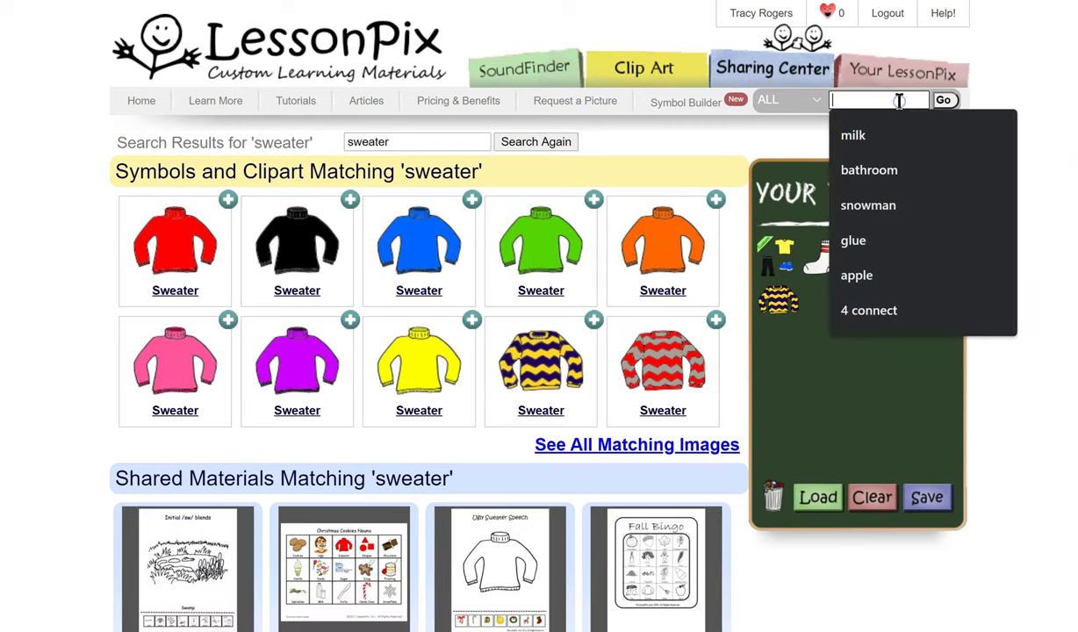
pyautogui.write('jacekt')
pyautogui.press('Return')
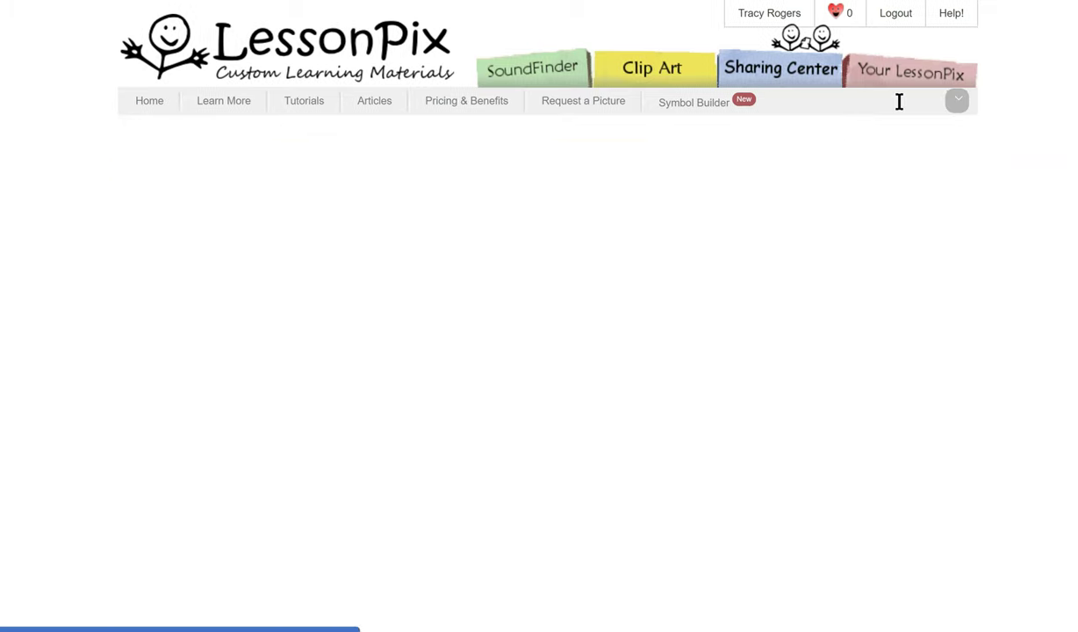
pyautogui.click(882, 101)
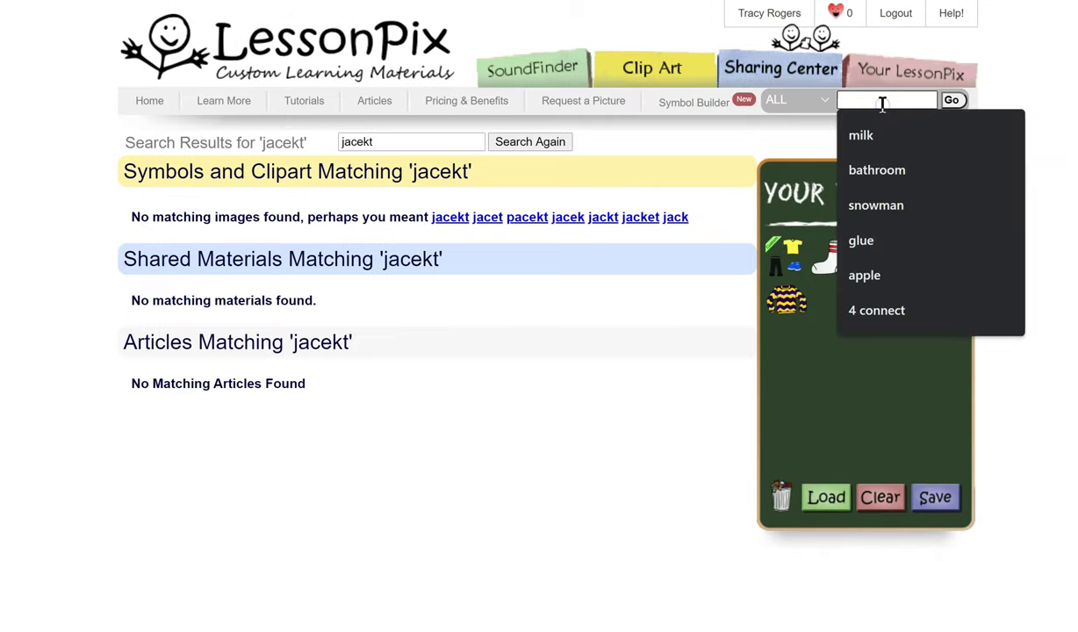
pyautogui.write('jacket')
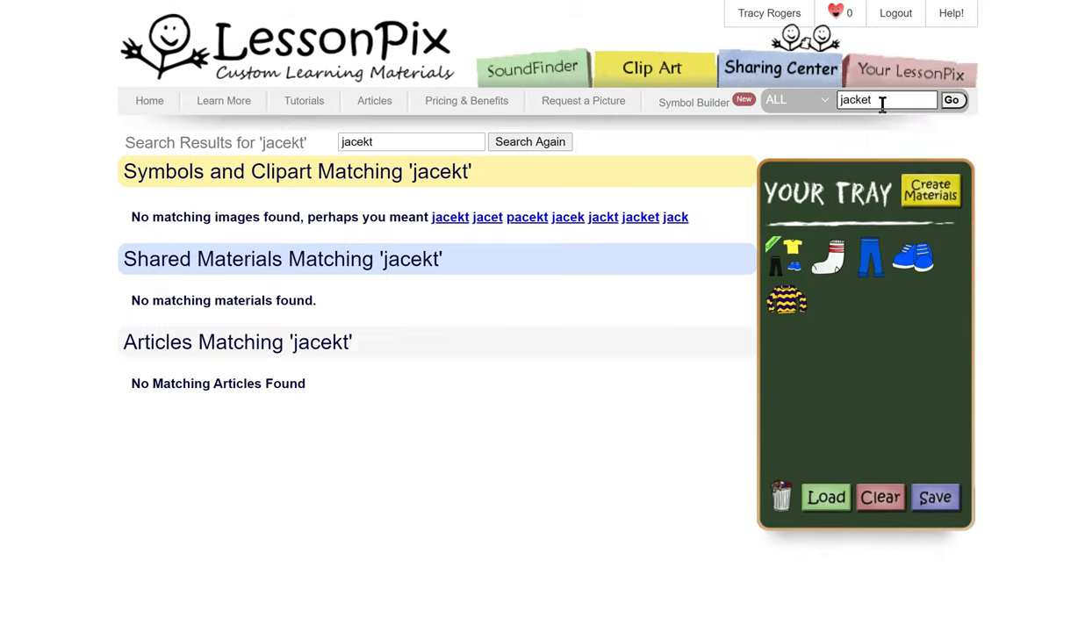
pyautogui.press('Return')
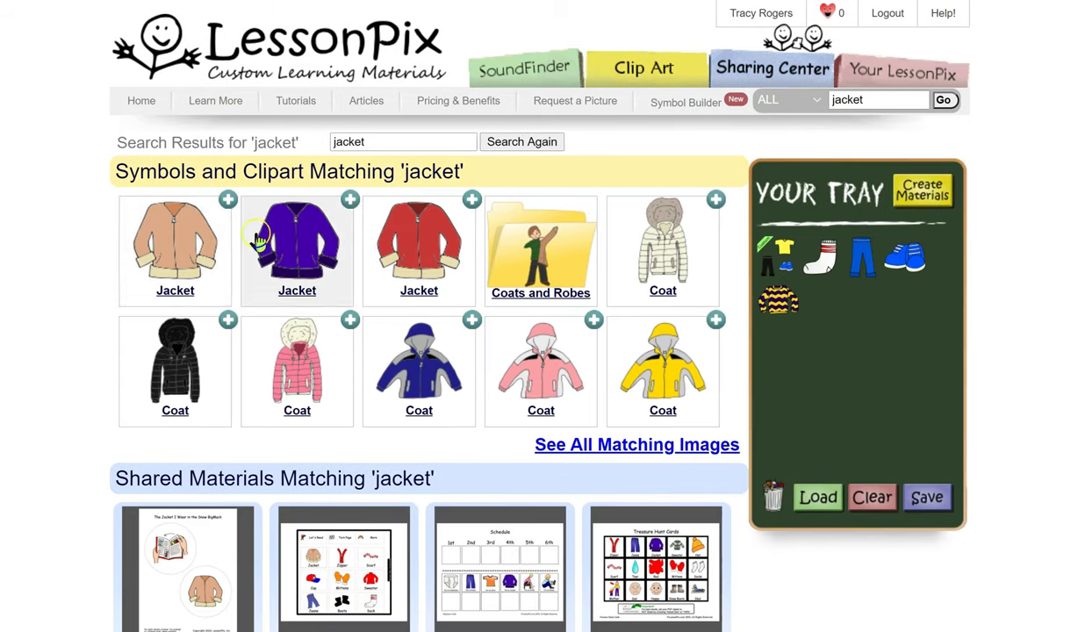
pyautogui.click(228, 199)
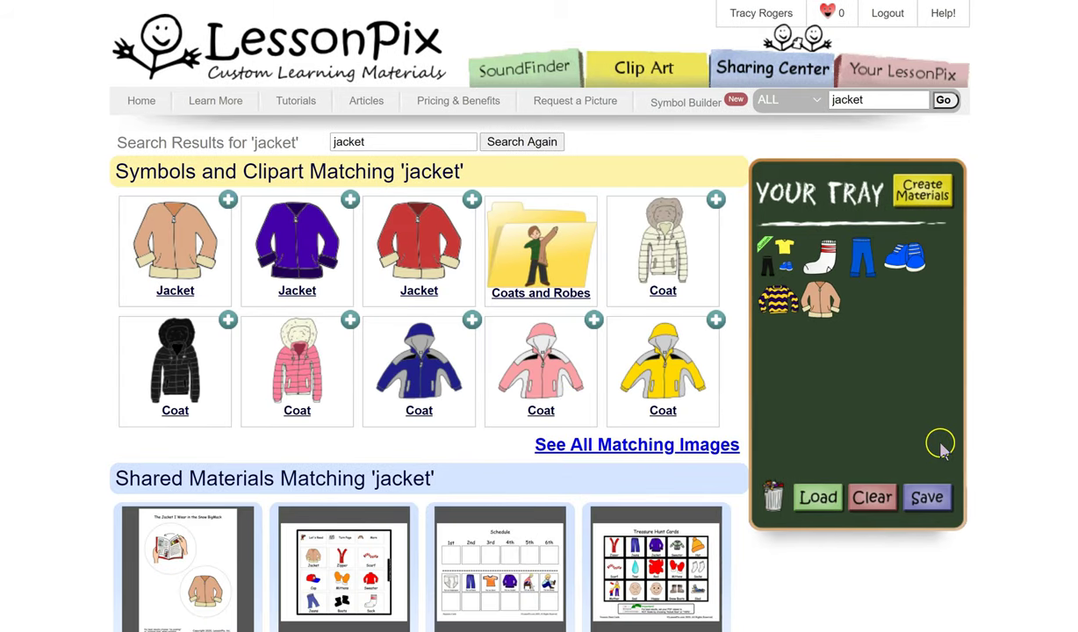
# Search for 'hat', add the black bowler hat, then remove it from the tray.
pyautogui.click(908, 100)
pyautogui.write('hat')
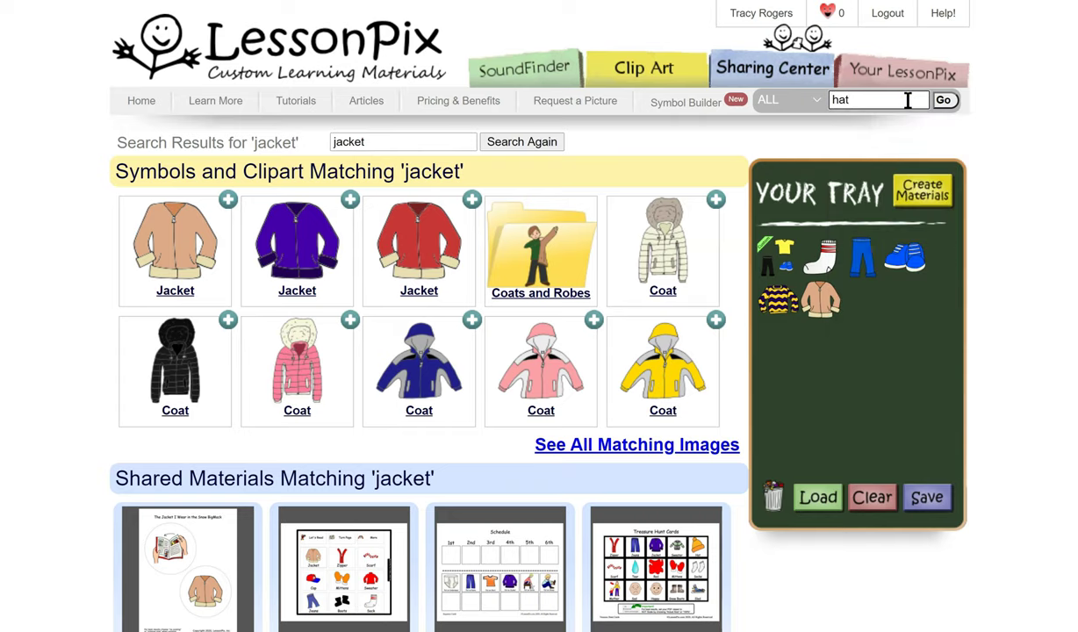
pyautogui.press('Return')
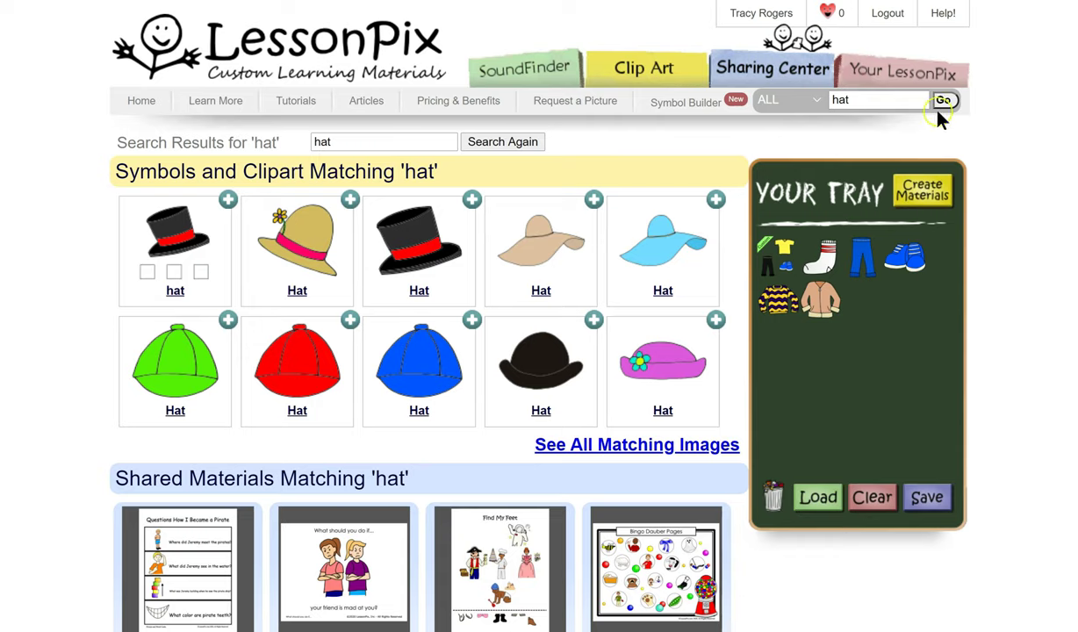
pyautogui.click(891, 102)
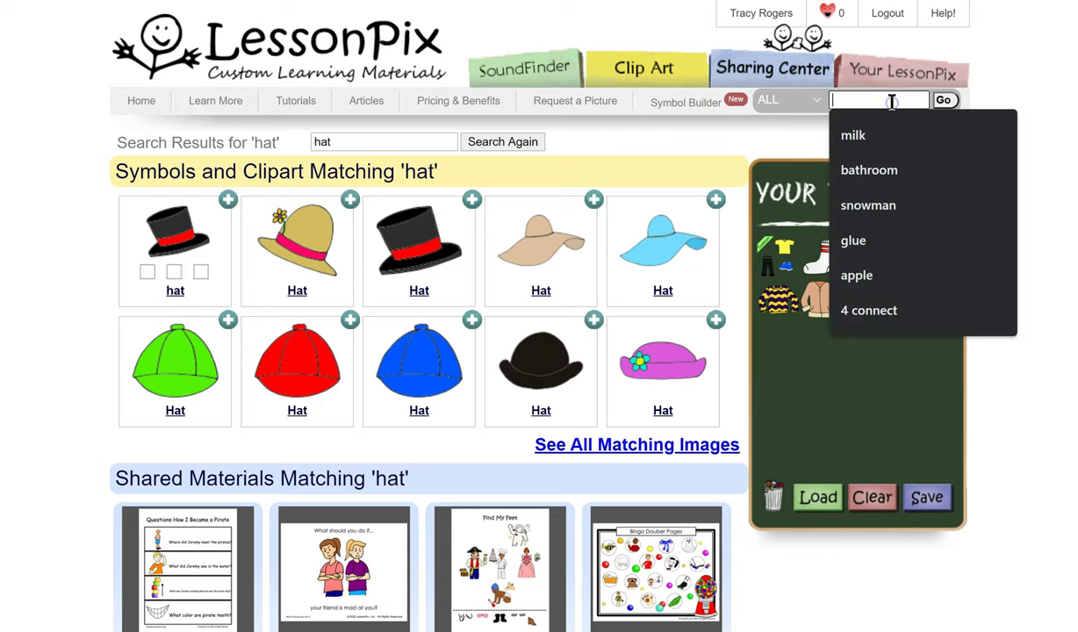
pyautogui.write('hat')
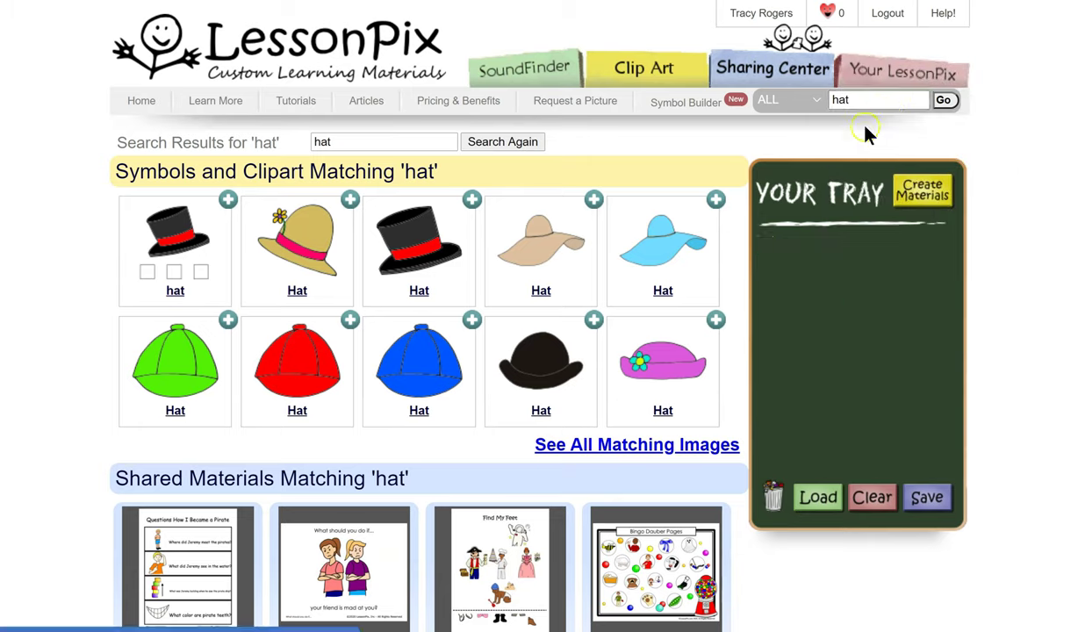
pyautogui.click(594, 320)
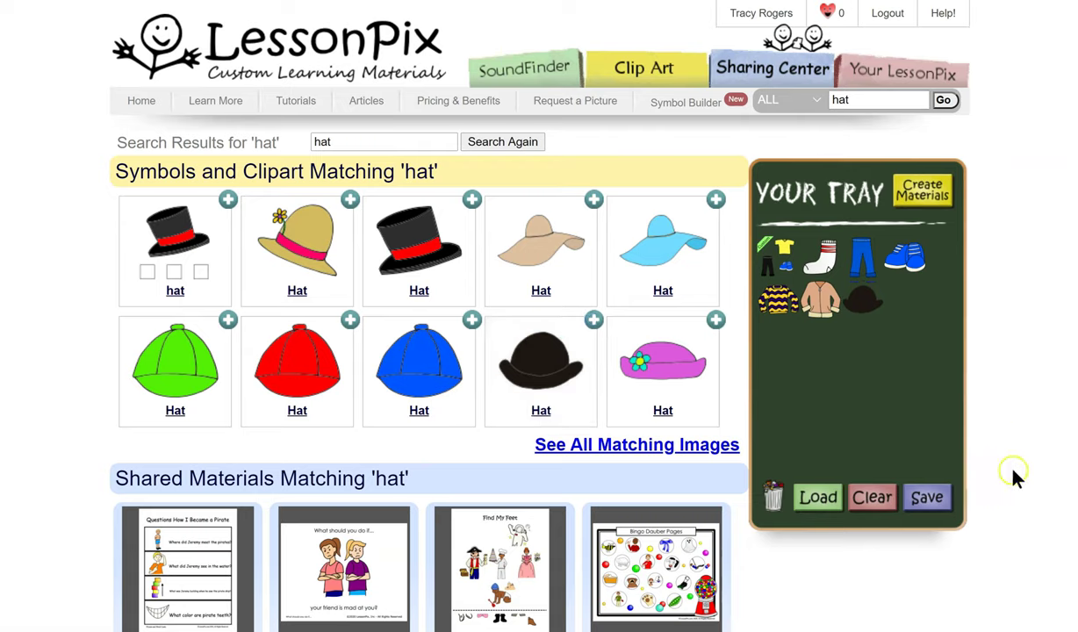
pyautogui.moveTo(865, 303); pyautogui.dragTo(774, 494)
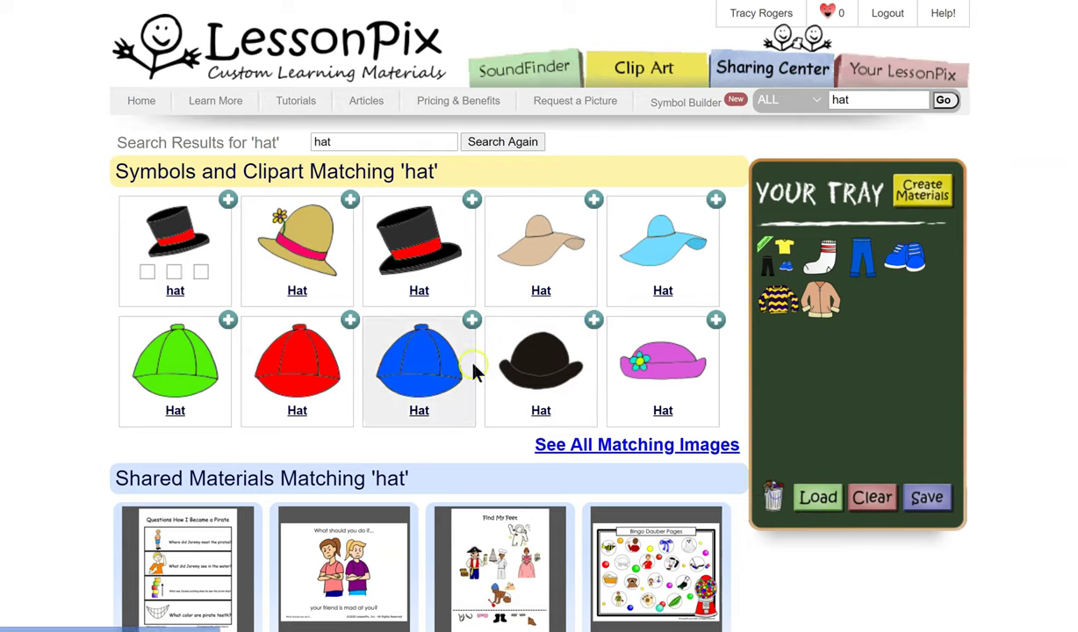
# Show all hat images, add the grey Toque to the tray, and start Create Materials.
pyautogui.click(672, 448)
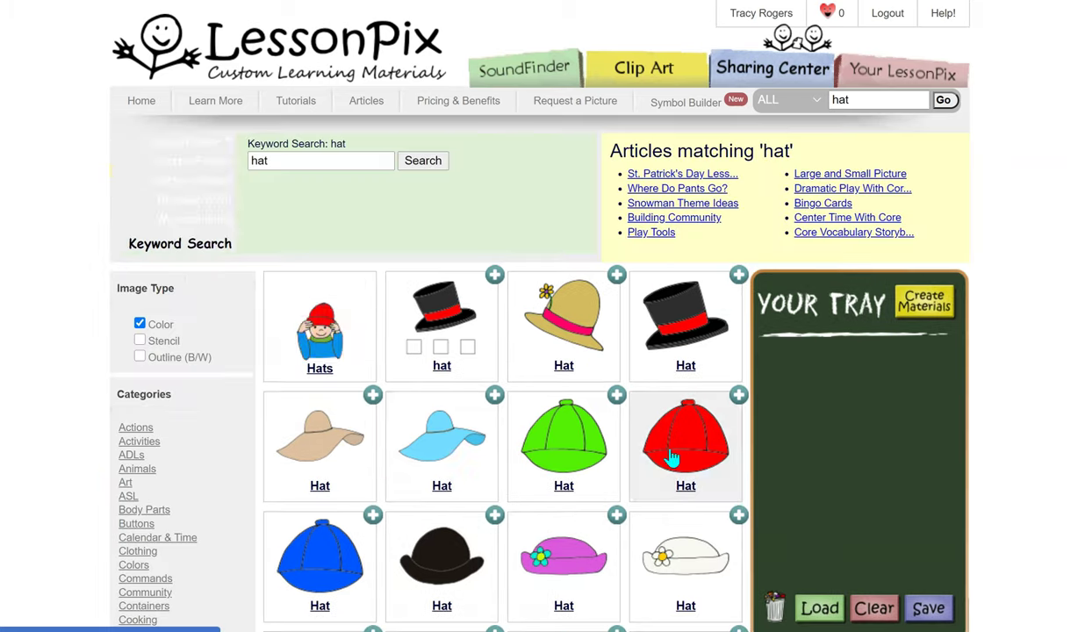
pyautogui.scroll(-2, 492, 421)
pyautogui.scroll(-10, 492, 422)
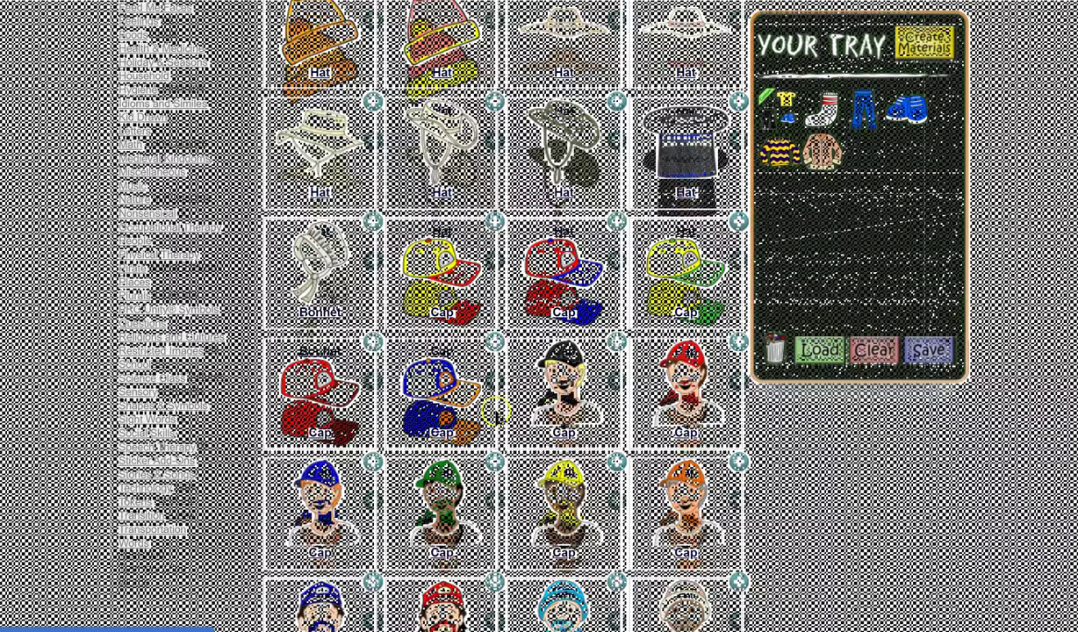
pyautogui.scroll(-10, 625, 424)
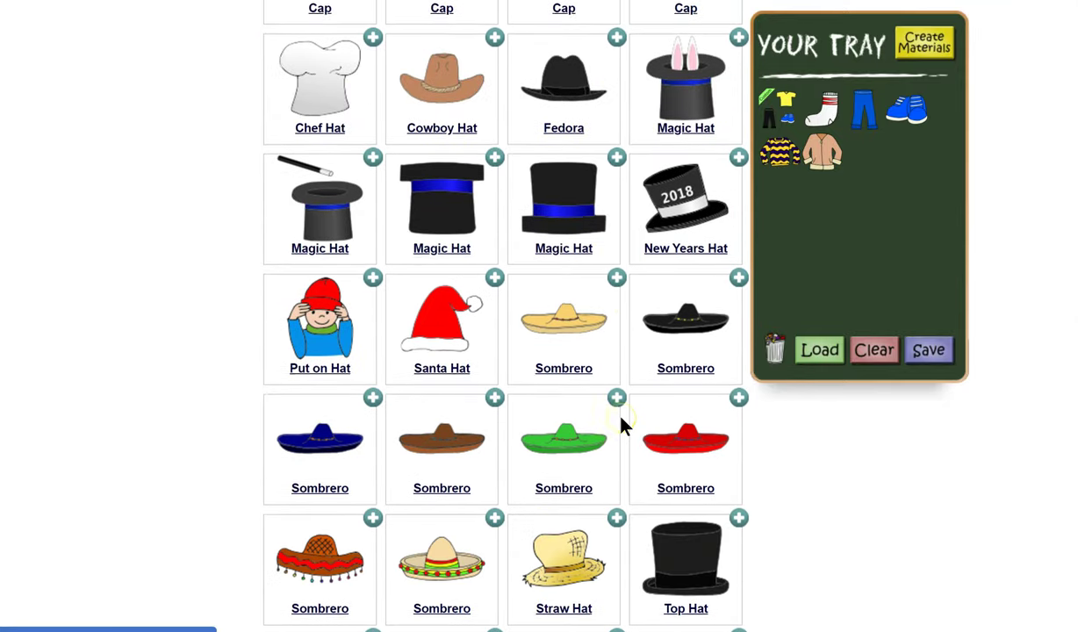
pyautogui.scroll(-2, 621, 425)
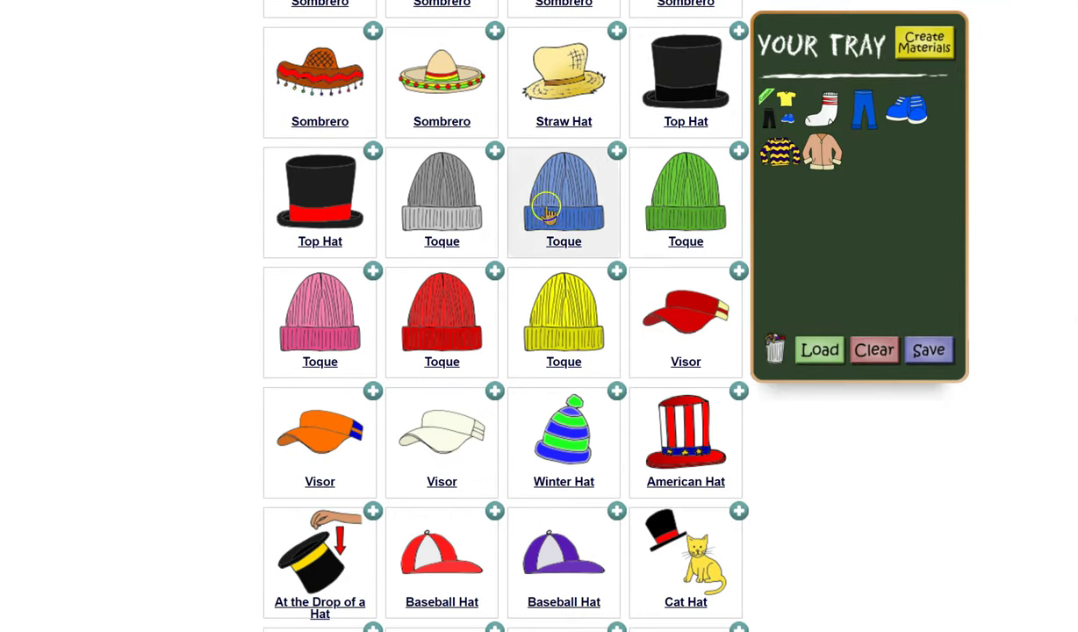
pyautogui.click(495, 151)
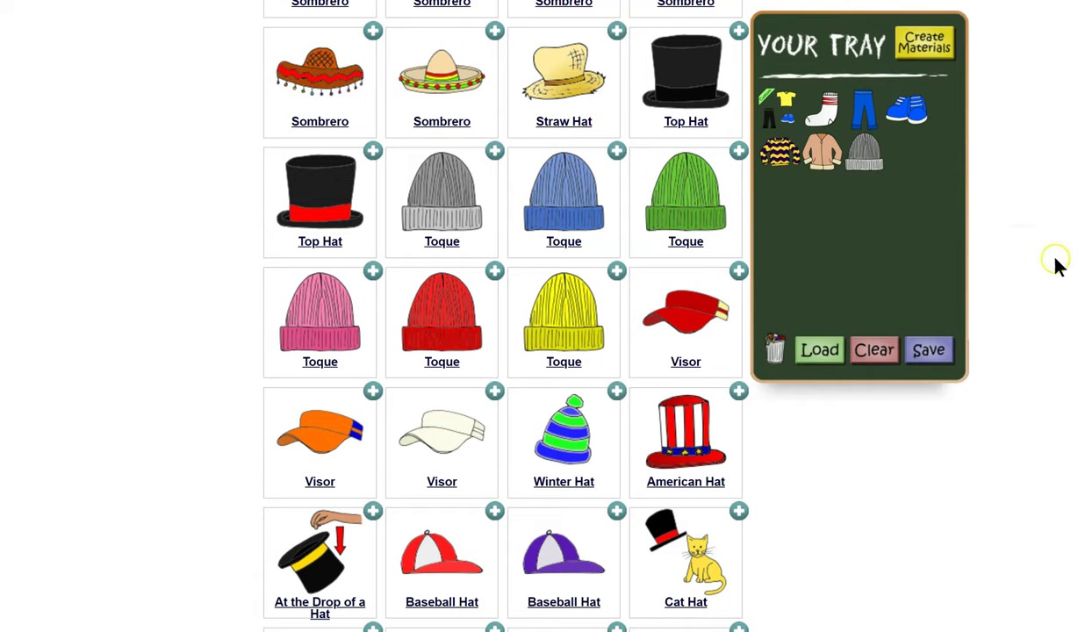
pyautogui.scroll(3, 989, 79)
pyautogui.click(926, 44)
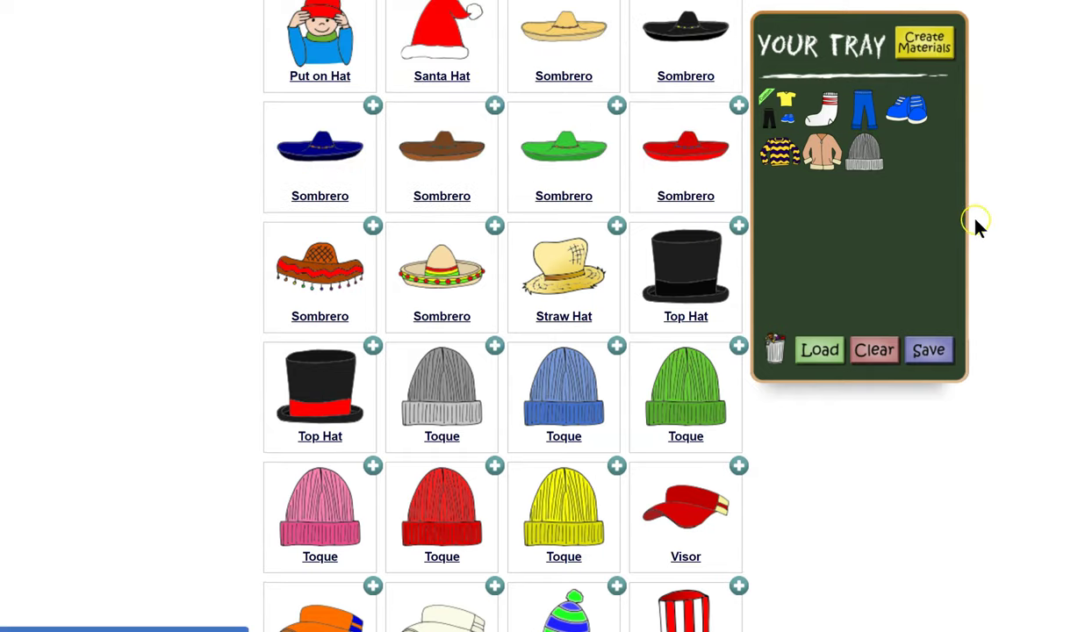
pyautogui.scroll(5, 975, 224)
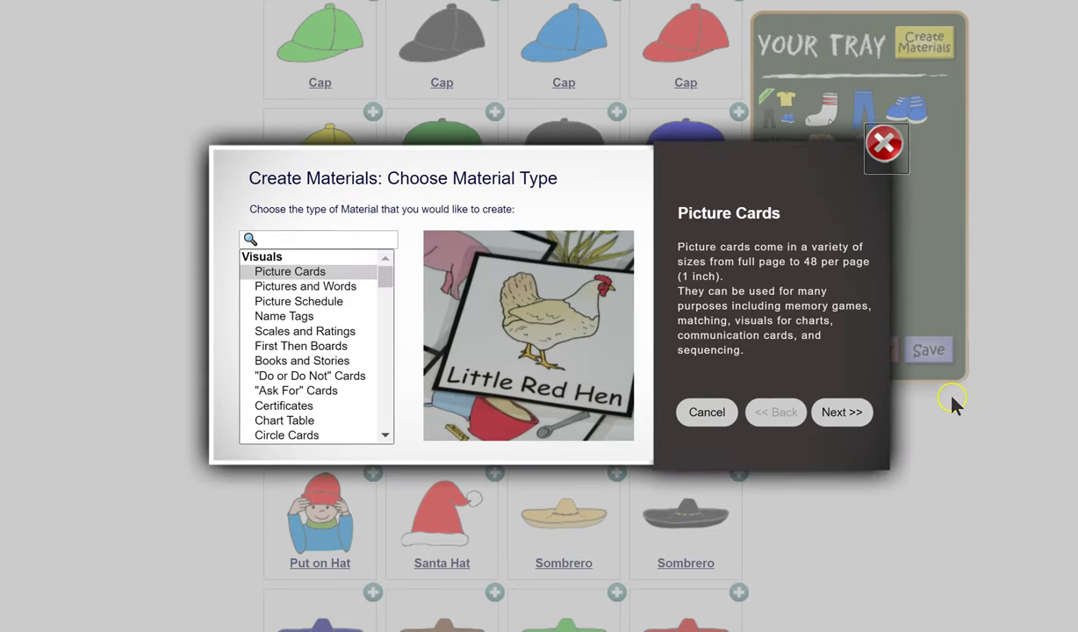
# Search the material types for 'game', pick Game Board, and continue to Picture Details.
pyautogui.click(365, 240)
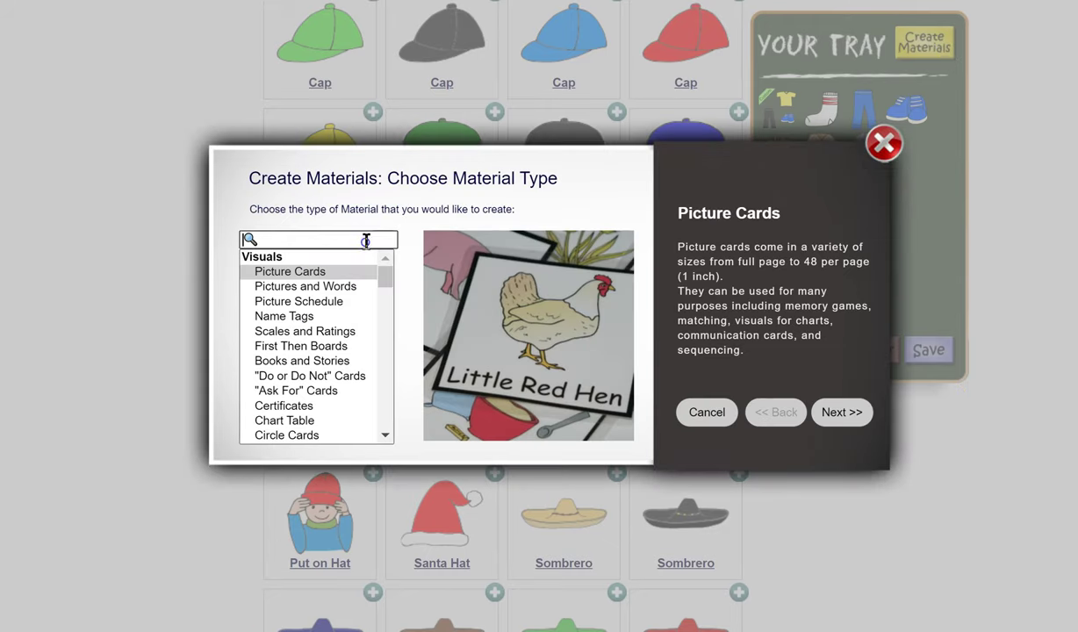
pyautogui.write('game baord')
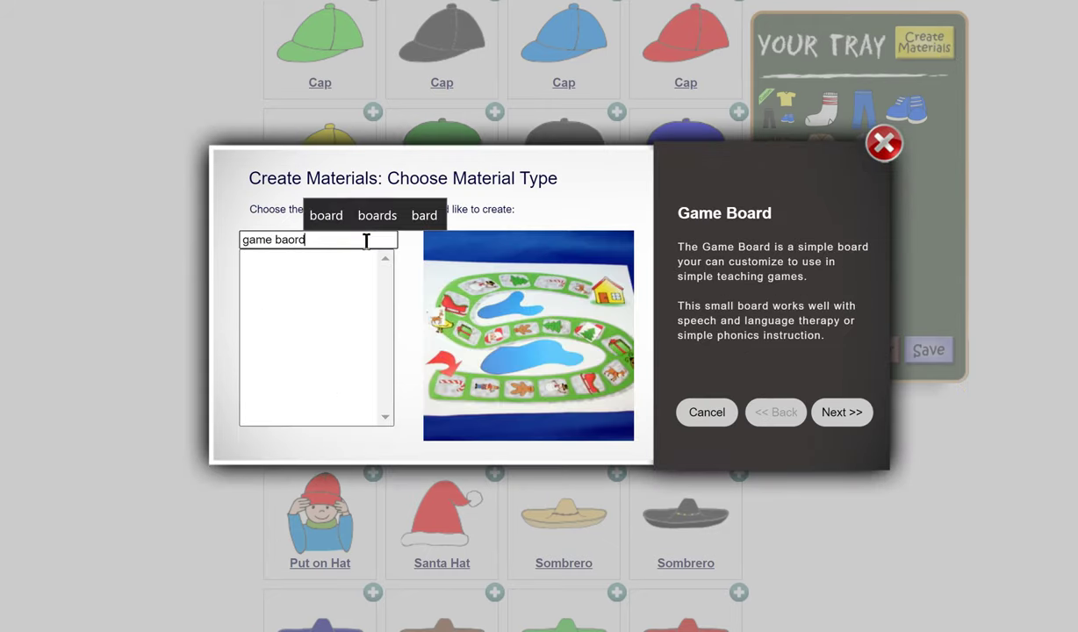
pyautogui.press('Return')
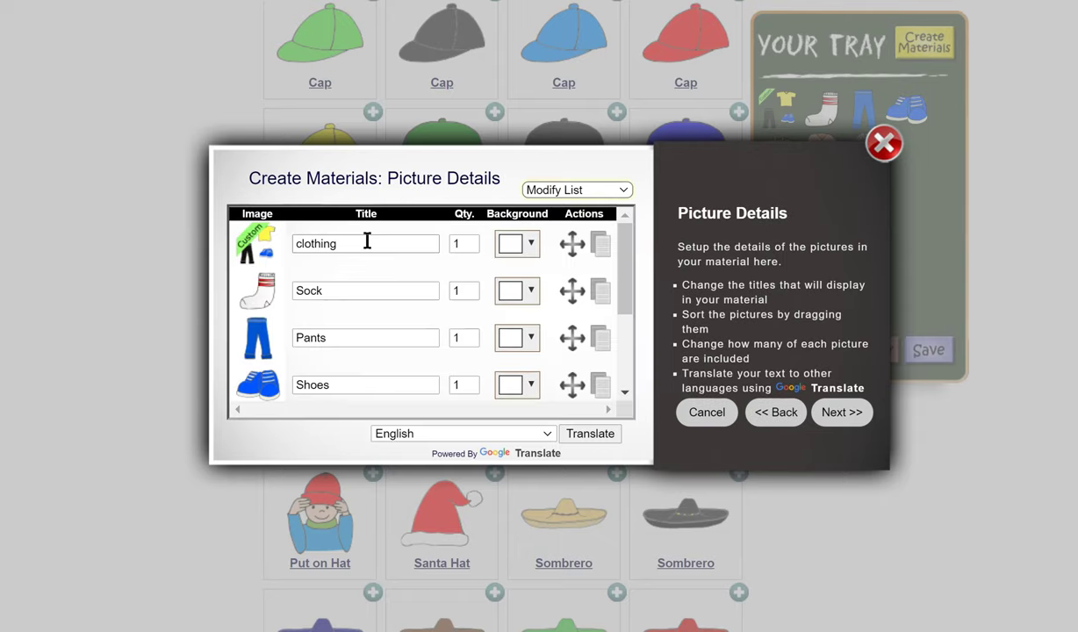
pyautogui.click(772, 412)
pyautogui.click(347, 239)
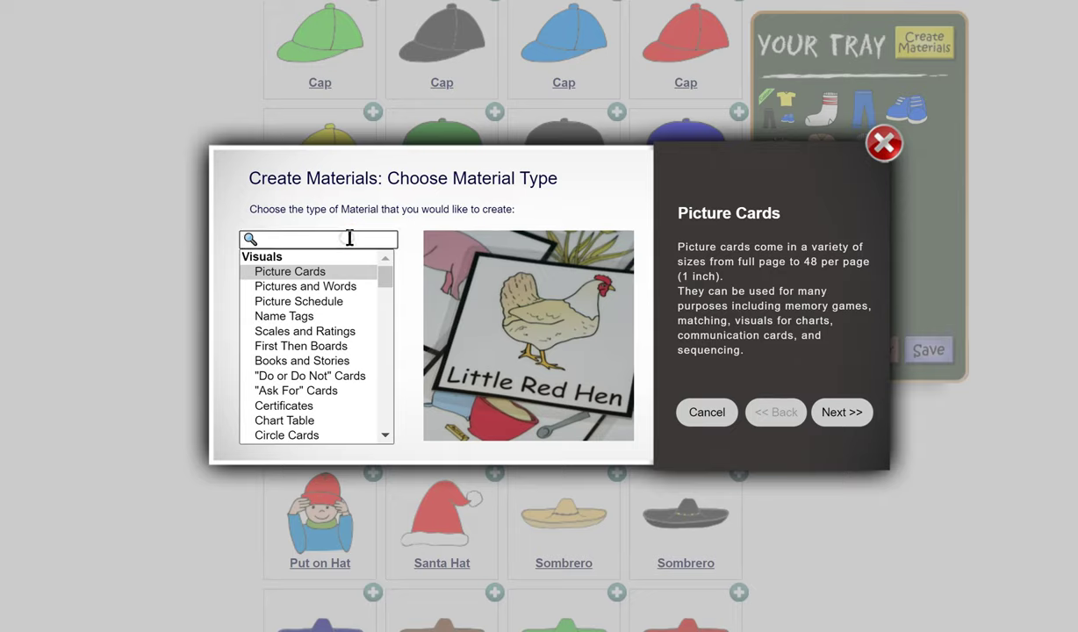
pyautogui.write('game')
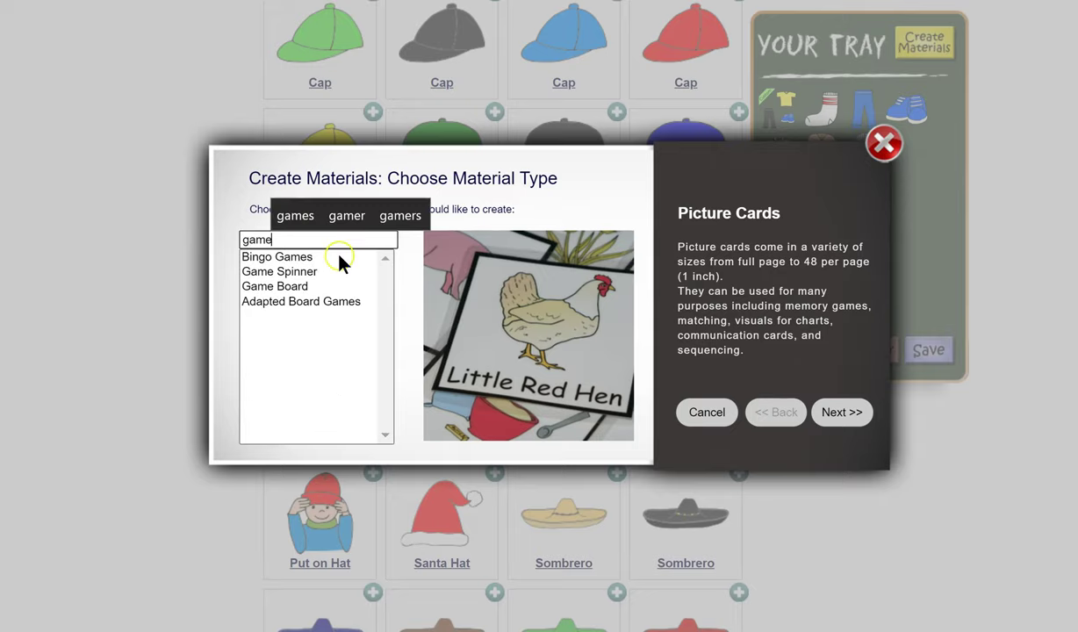
pyautogui.click(294, 286)
pyautogui.click(834, 415)
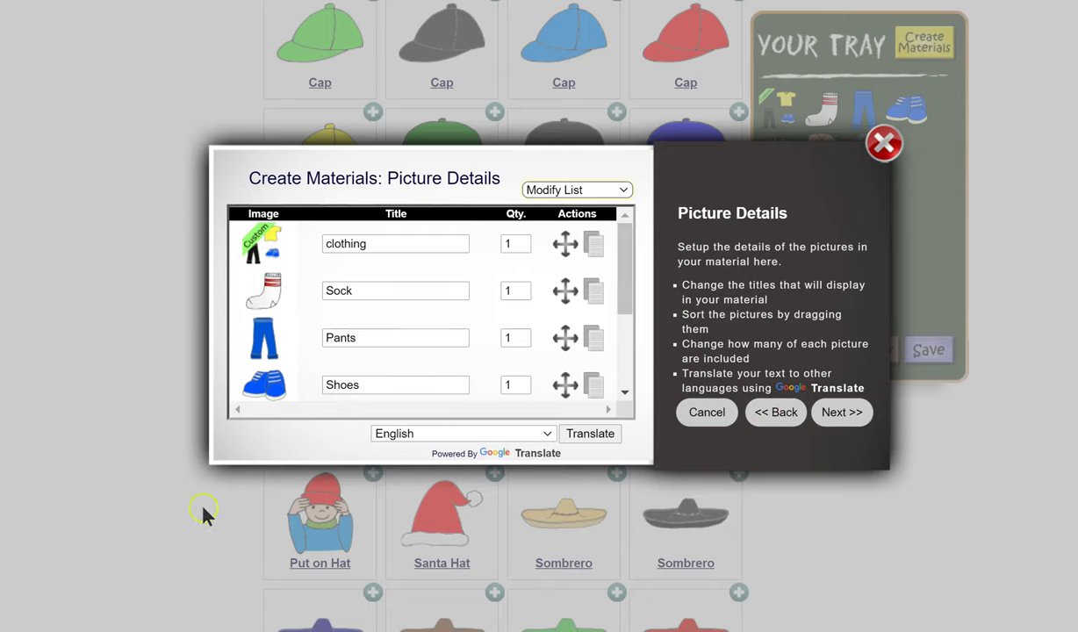
# Retype the Sock, Pants, Shoes, Sweater and Jacket titles in lowercase.
pyautogui.click(335, 289)
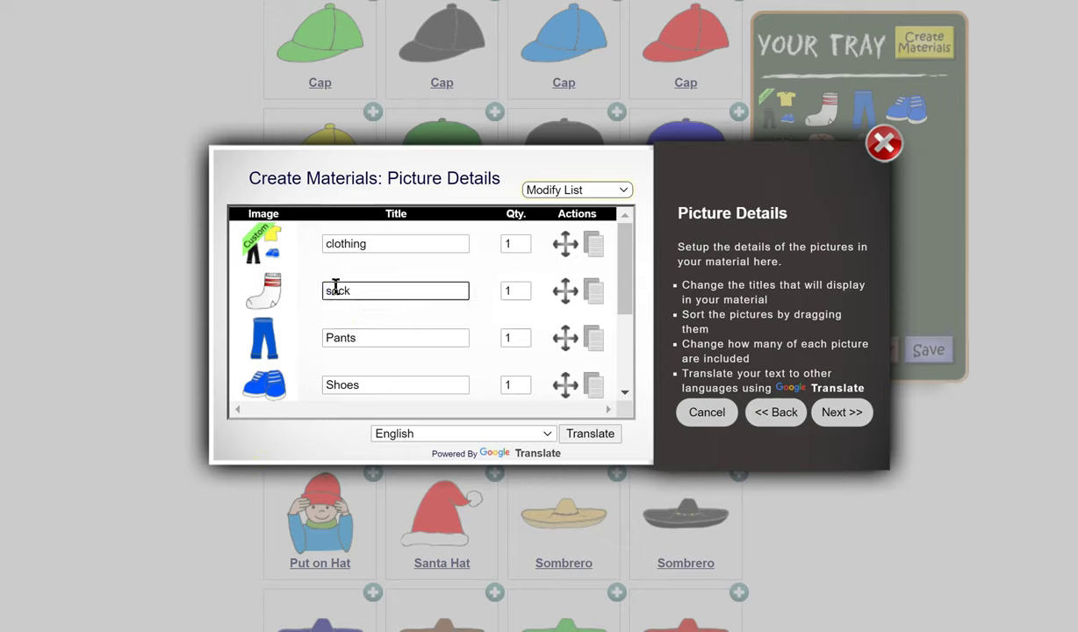
pyautogui.click(330, 337)
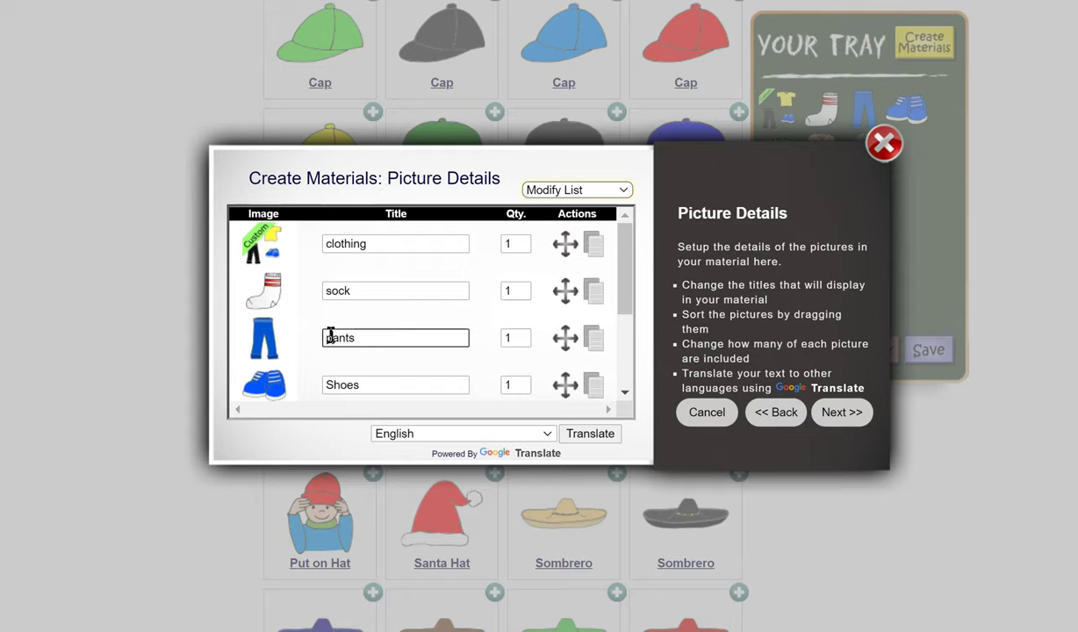
pyautogui.scroll(-1, 338, 290)
pyautogui.click(335, 288)
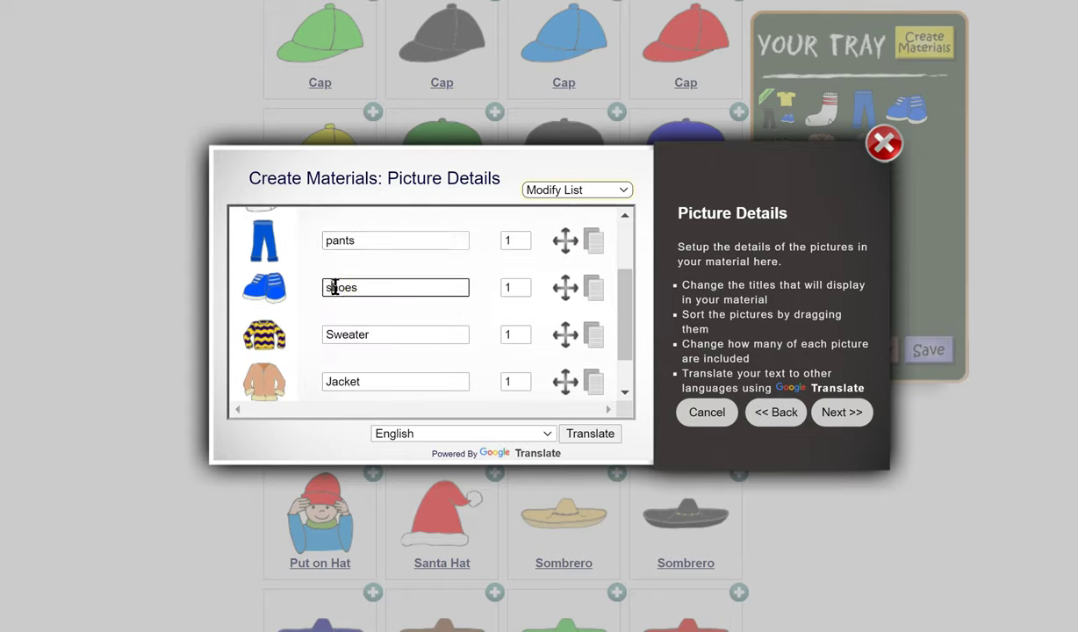
pyautogui.click(334, 335)
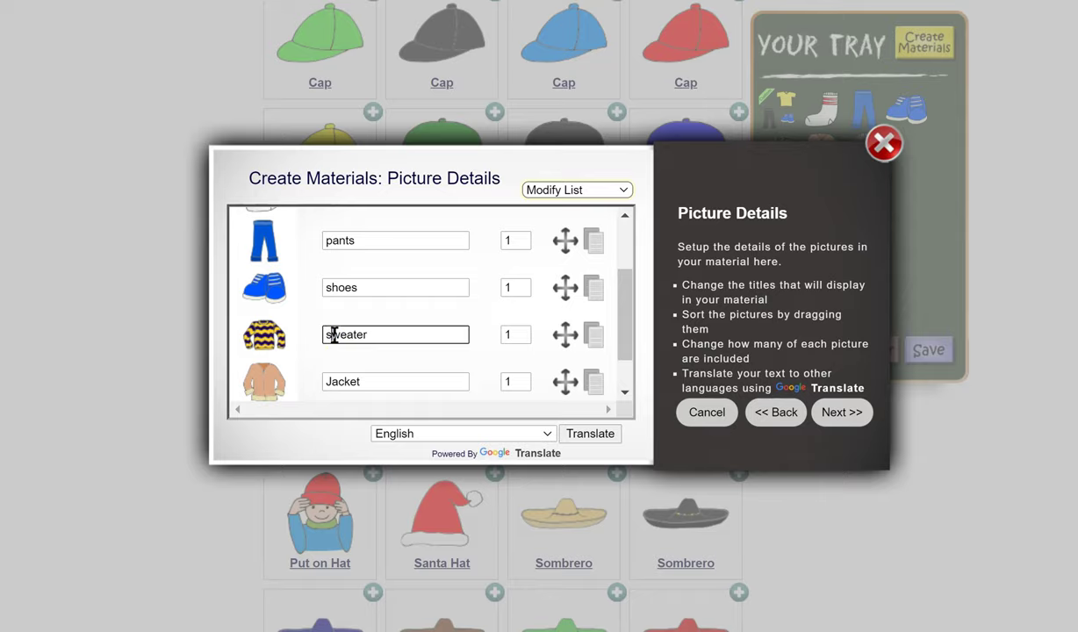
pyautogui.scroll(-1, 334, 336)
pyautogui.click(333, 331)
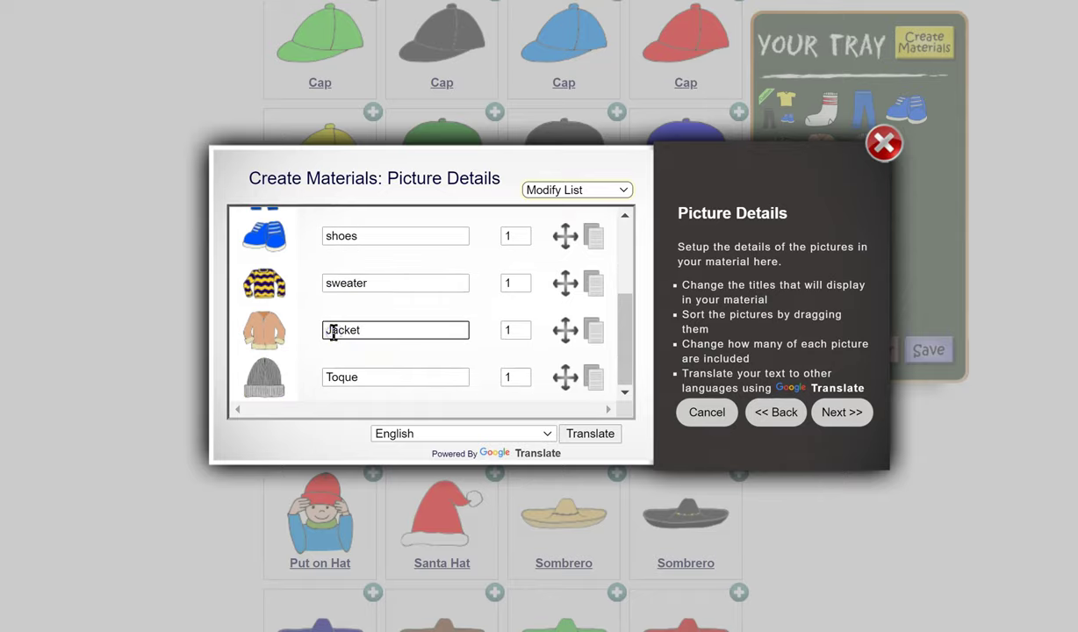
pyautogui.scroll(-1, 333, 333)
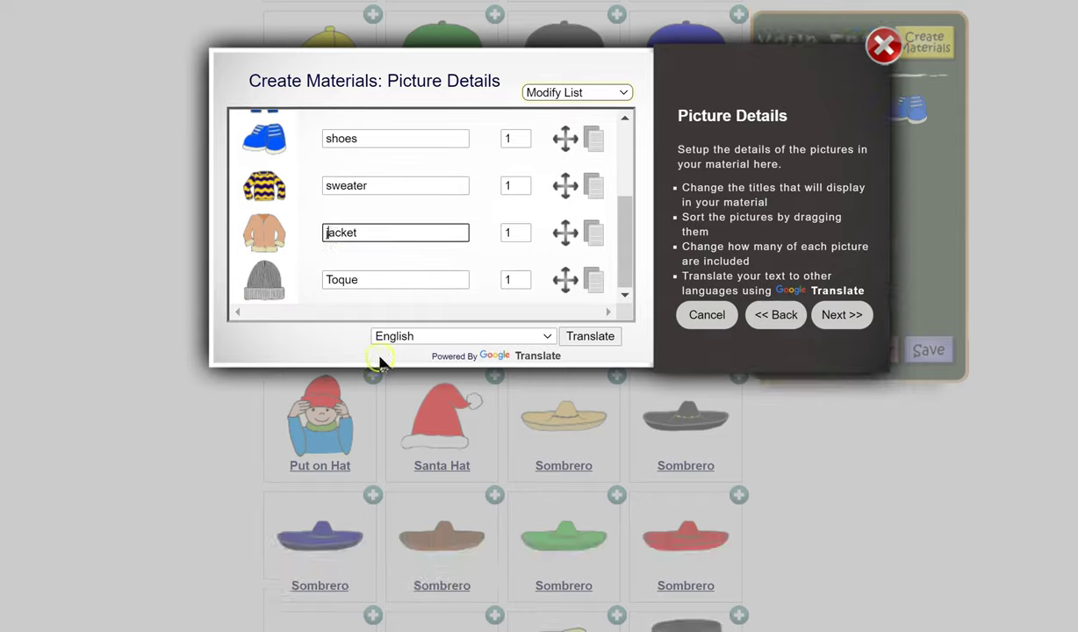
# Retitle Toque as 'hat' and continue to the board options step.
pyautogui.doubleClick(333, 283)
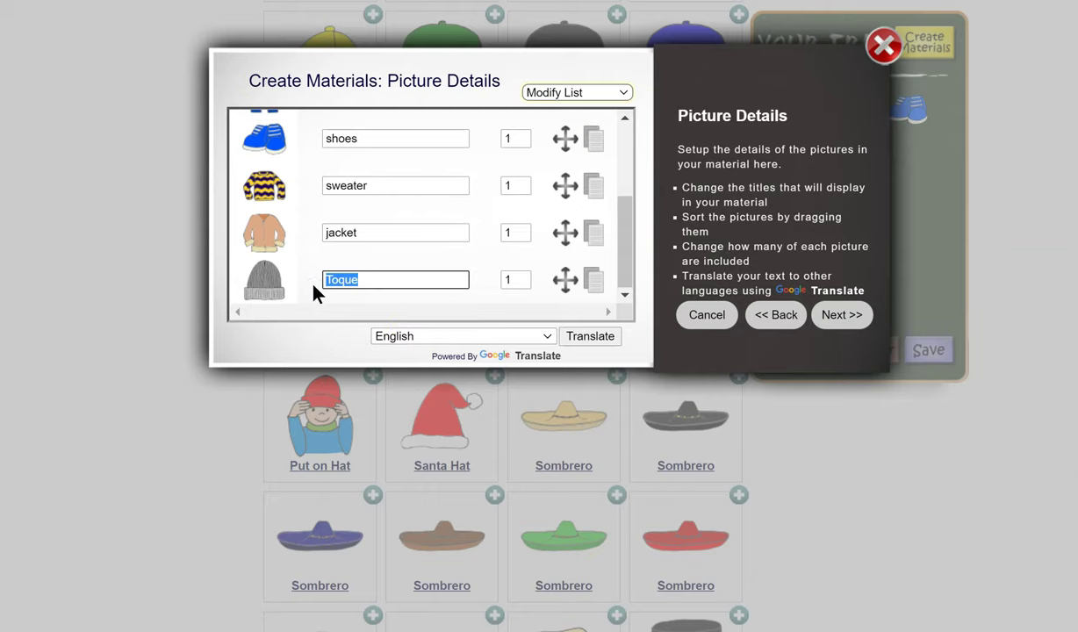
pyautogui.write('hat')
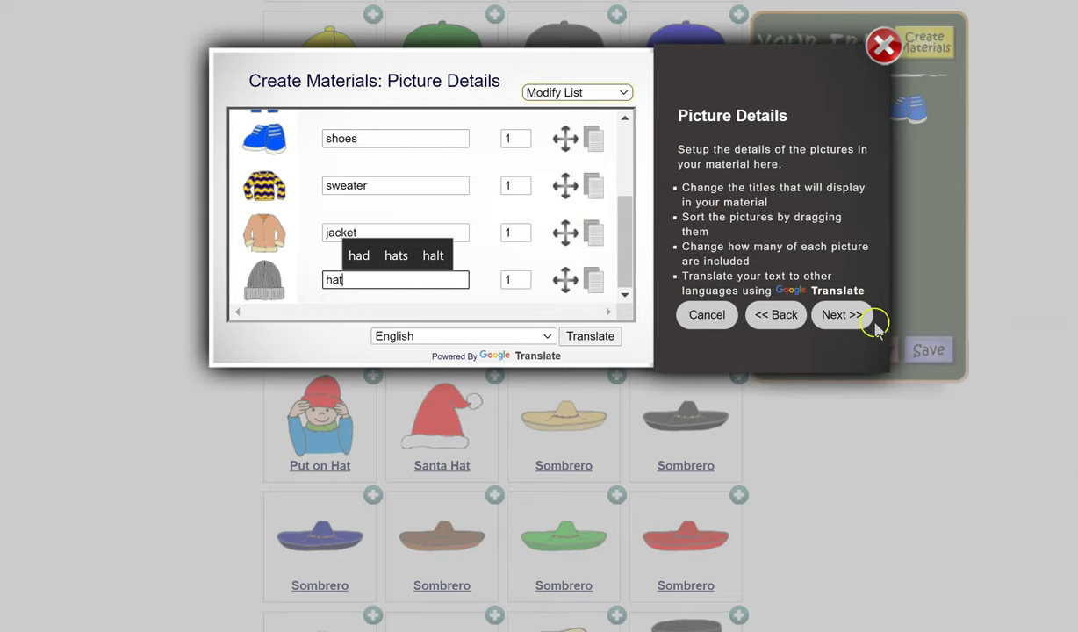
pyautogui.click(841, 317)
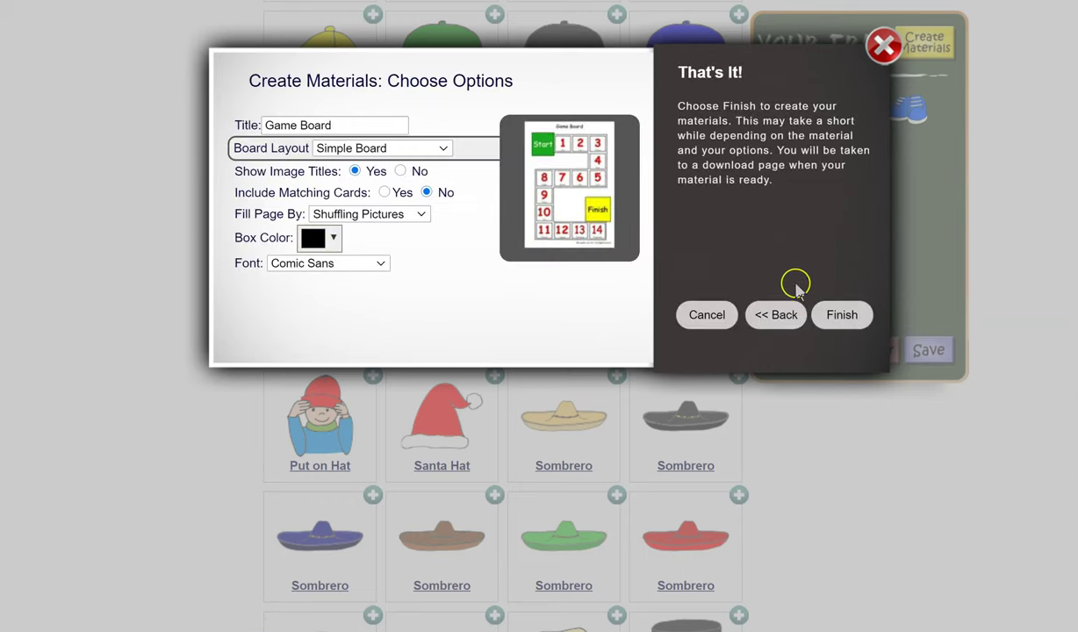
# Replace the 'Game Board' title with 'Clothing Board', correcting the typos.
pyautogui.moveTo(361, 126); pyautogui.dragTo(257, 104)
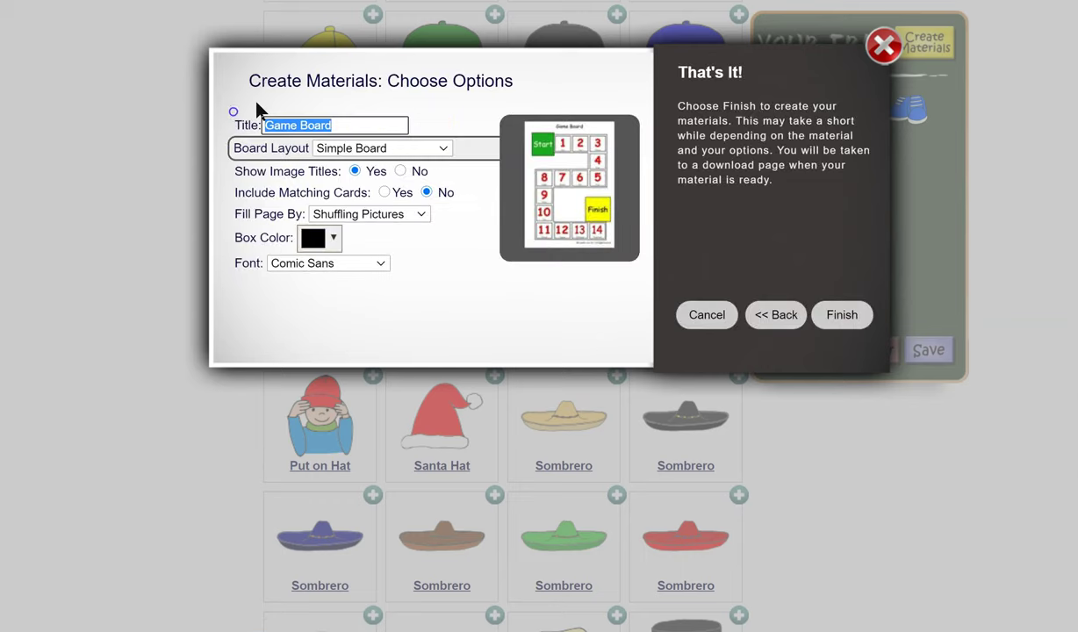
pyautogui.write('clothing')
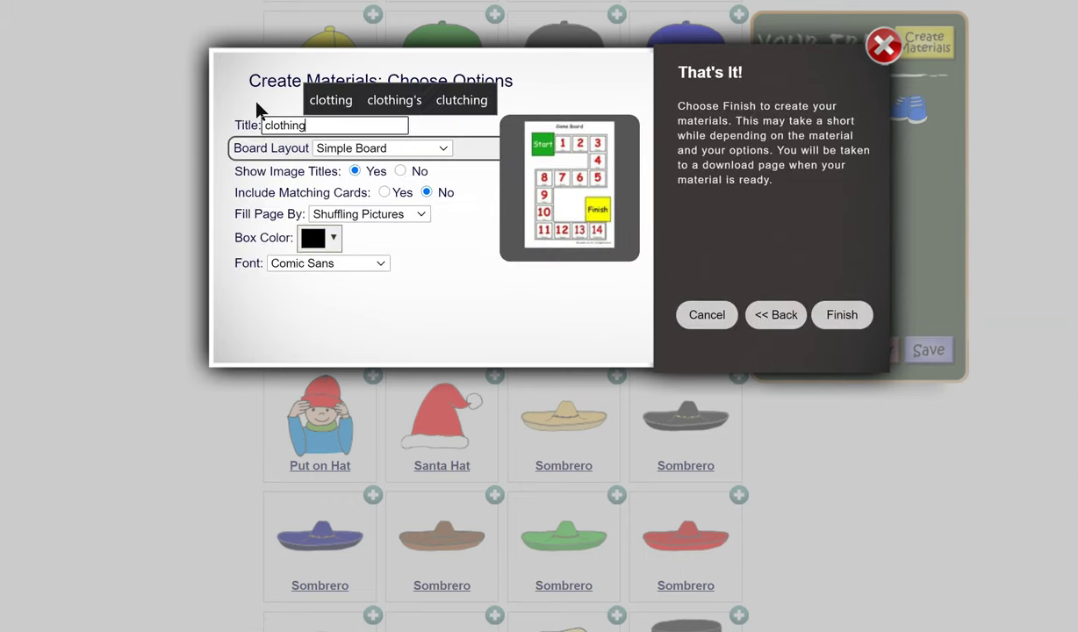
pyautogui.press('BackSpace')
pyautogui.press('BackSpace')
pyautogui.press('BackSpace')
pyautogui.press('BackSpace')
pyautogui.press('BackSpace')
pyautogui.press('BackSpace')
pyautogui.press('BackSpace')
pyautogui.press('BackSpace')
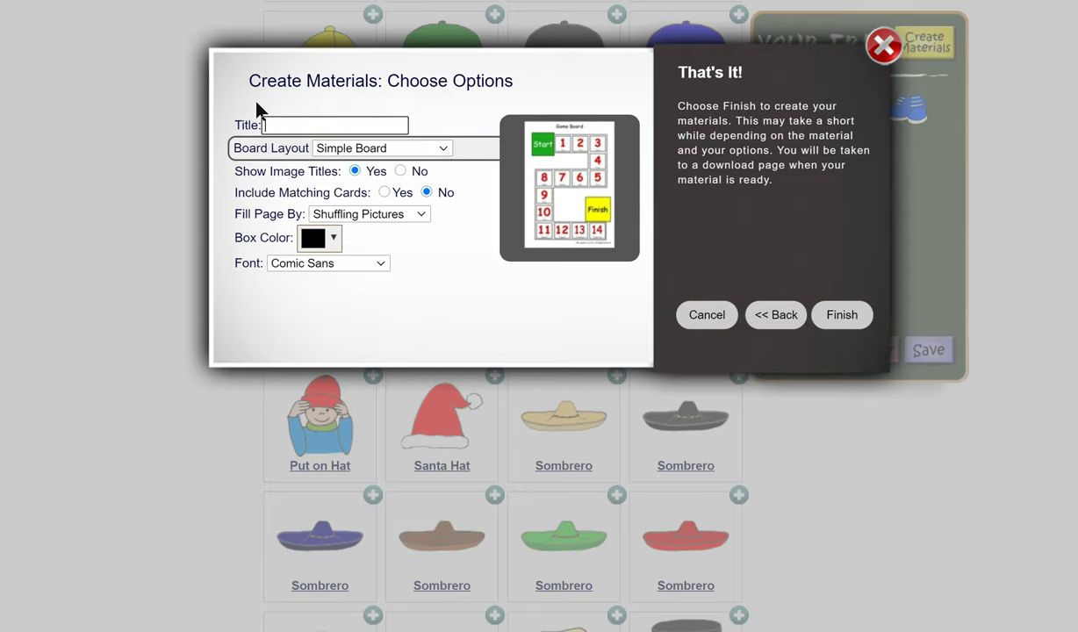
pyautogui.write('Cloth')
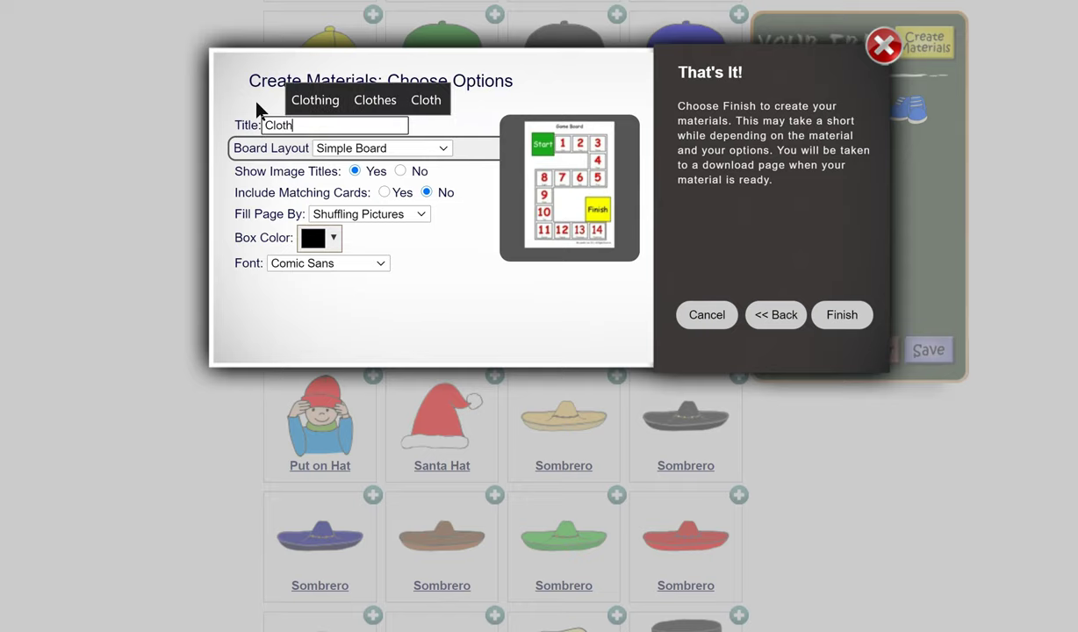
pyautogui.write('ing Baord')
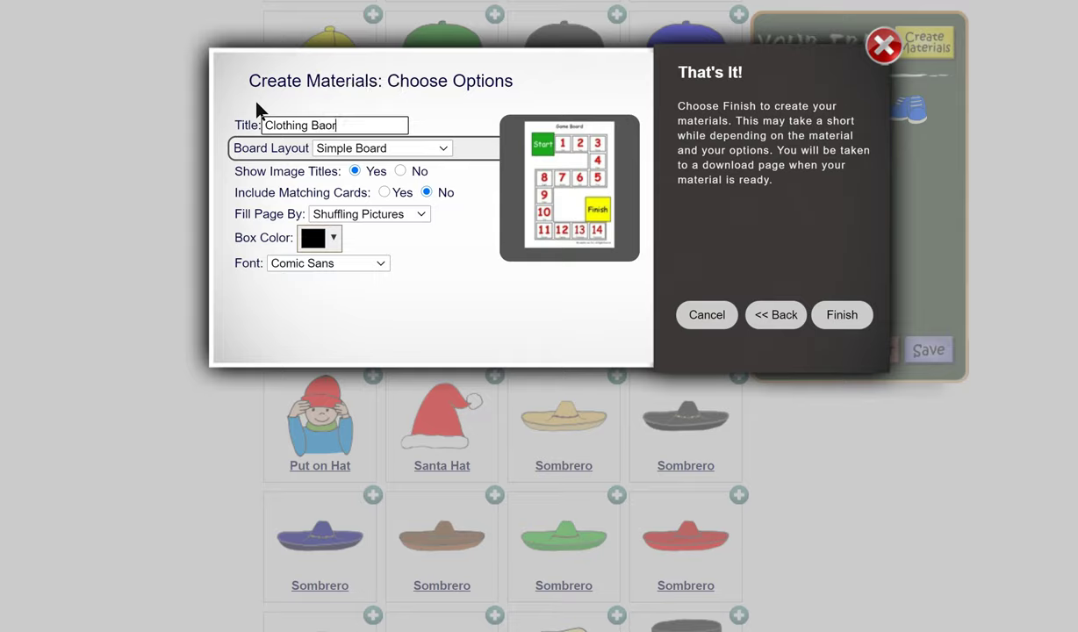
pyautogui.press('BackSpace')
pyautogui.press('BackSpace')
pyautogui.press('BackSpace')
pyautogui.press('BackSpace')
pyautogui.write('oard')
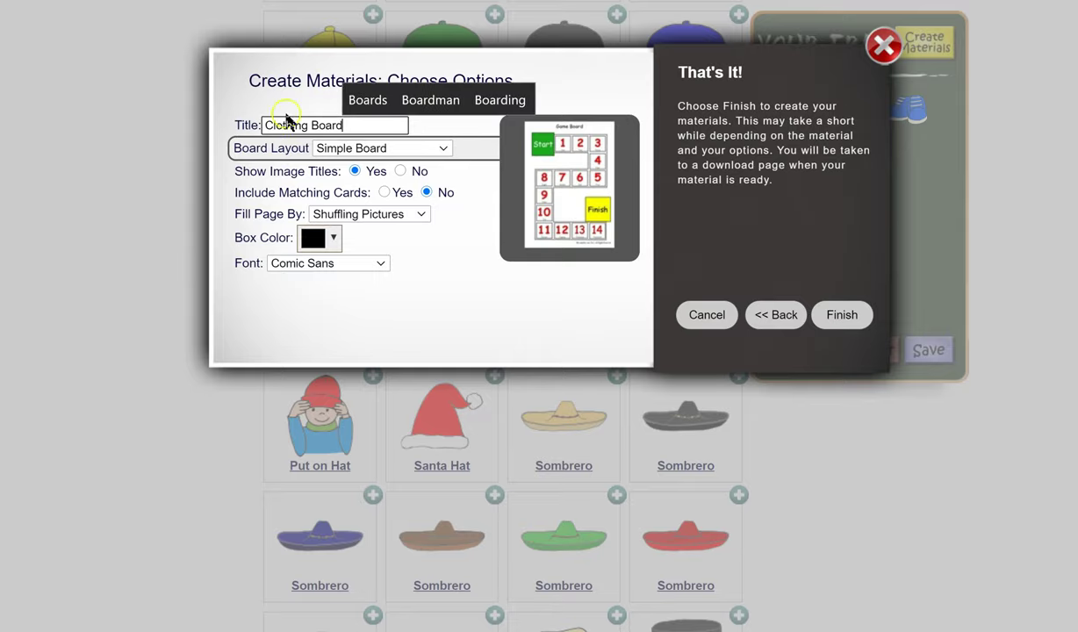
pyautogui.click(443, 151)
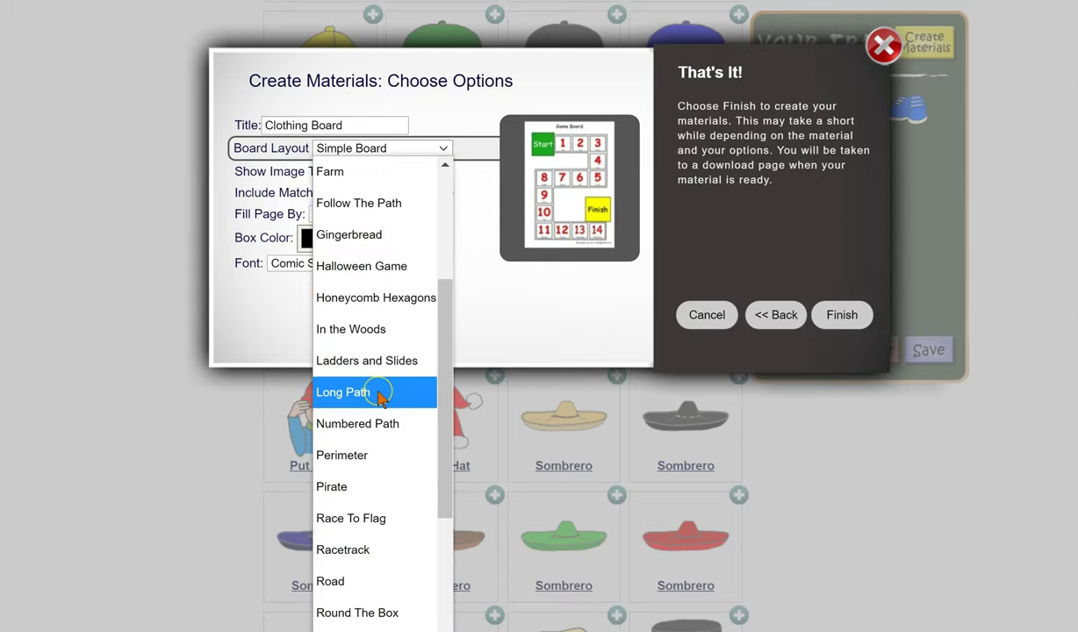
# Preview the Perimeter, In the Woods and Round The Box board layouts.
pyautogui.click(383, 428)
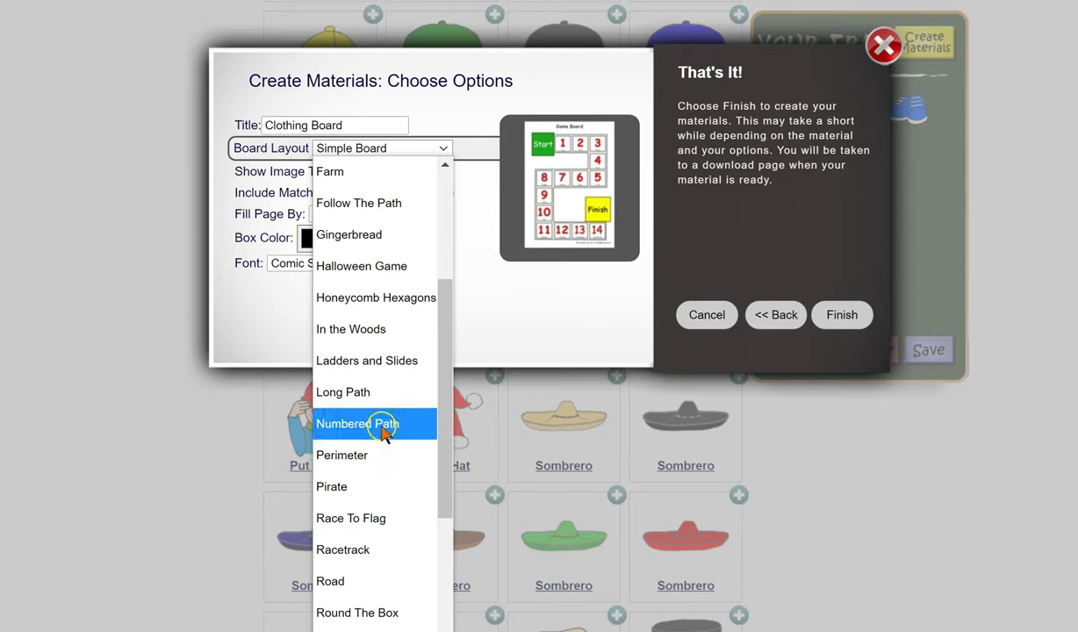
pyautogui.click(367, 456)
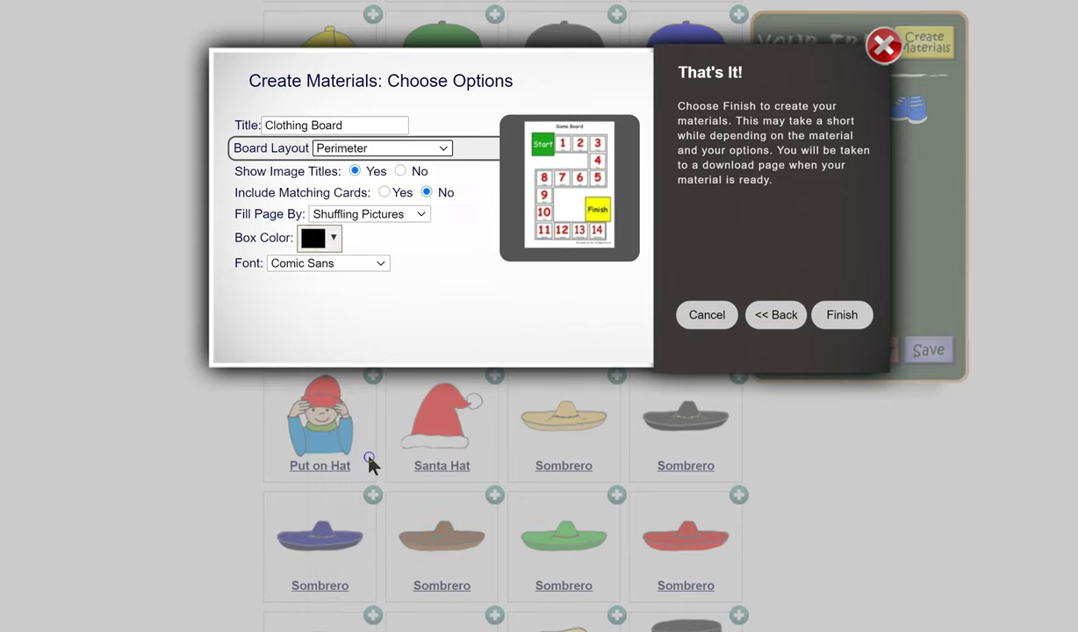
pyautogui.click(448, 149)
pyautogui.click(404, 506)
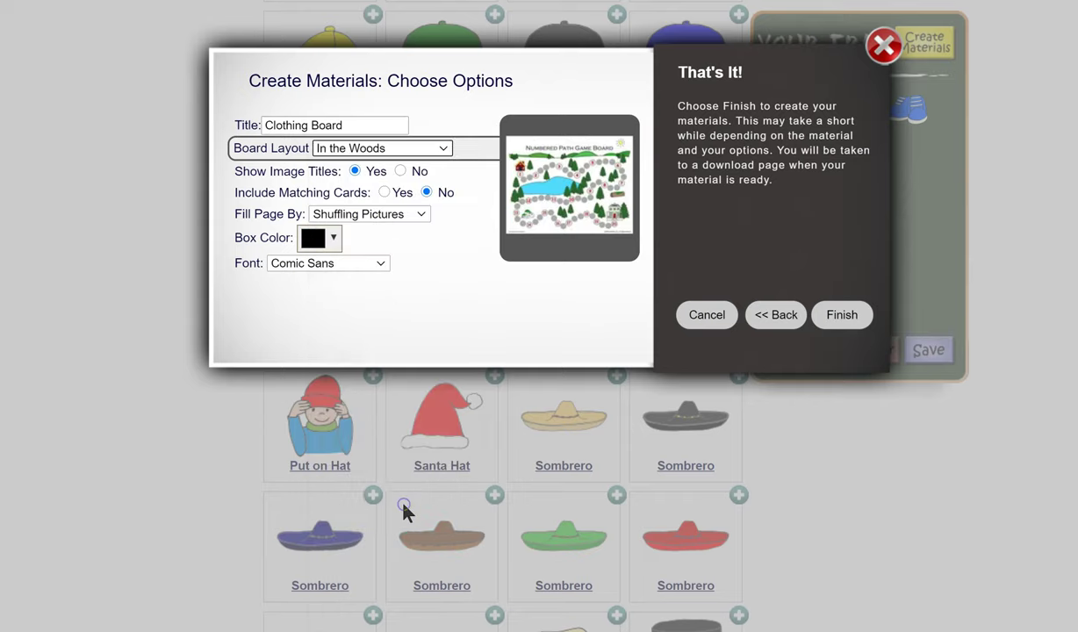
pyautogui.click(442, 147)
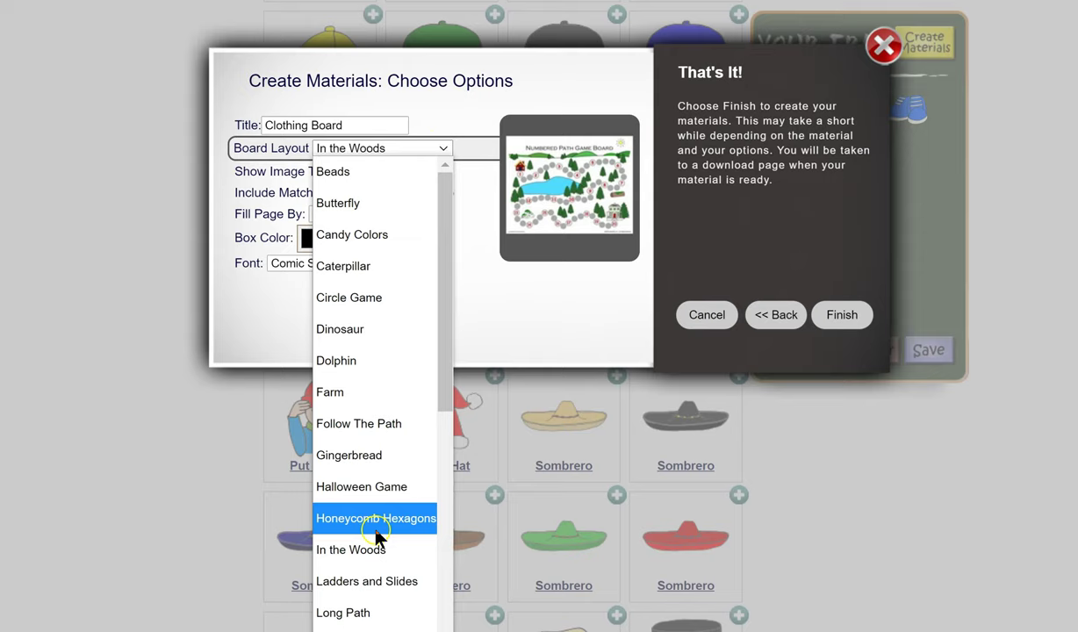
pyautogui.scroll(-4, 376, 527)
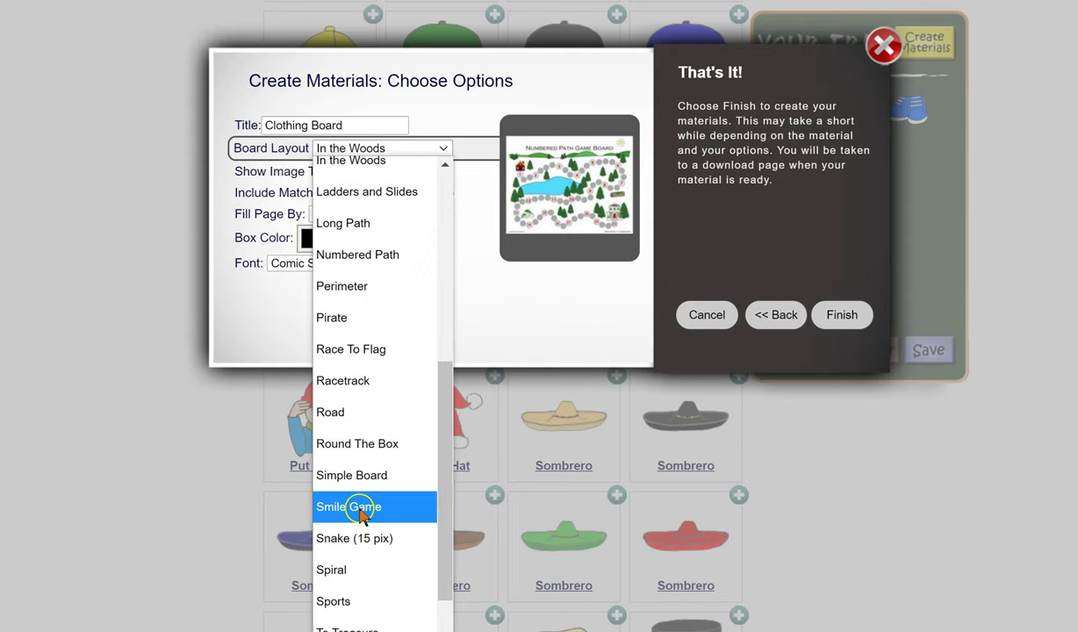
pyautogui.click(373, 449)
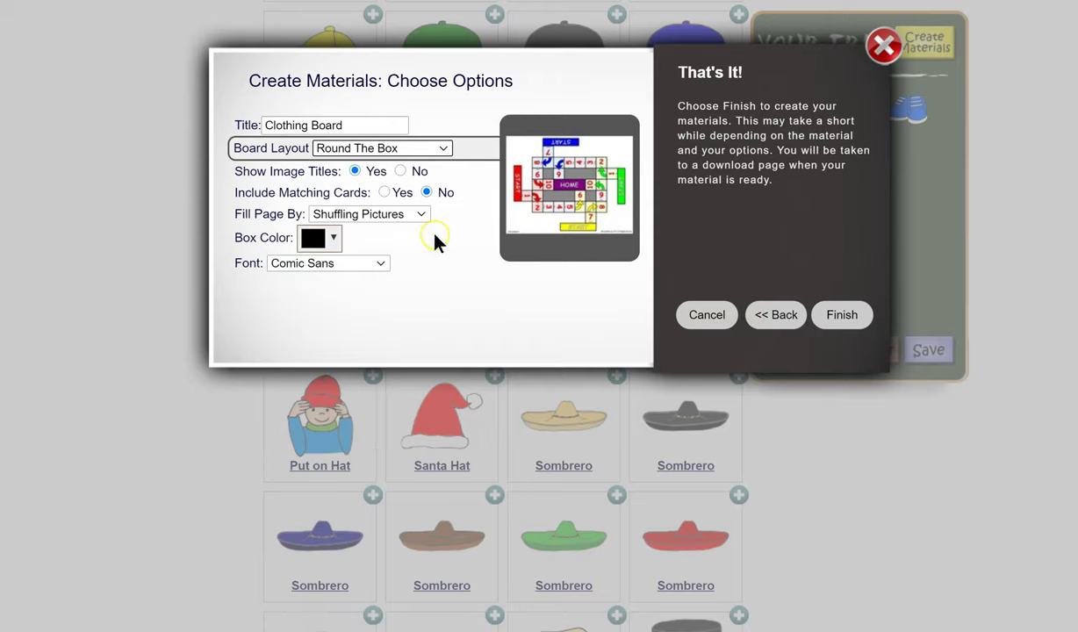
# Set the Clothing Board's layout to Winter Game.
pyautogui.click(443, 151)
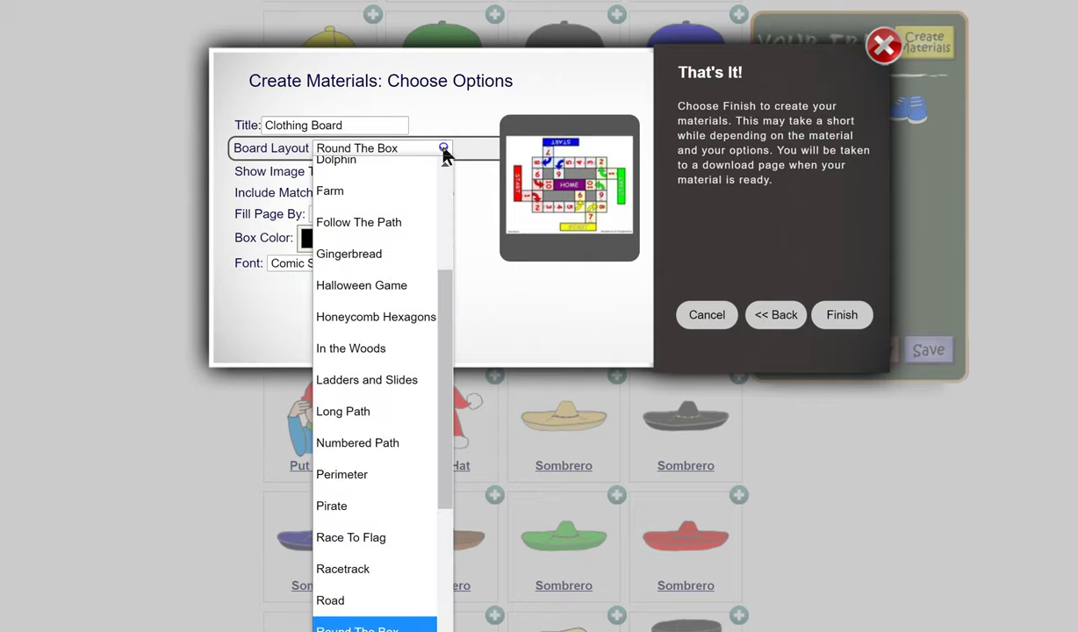
pyautogui.scroll(-3, 366, 527)
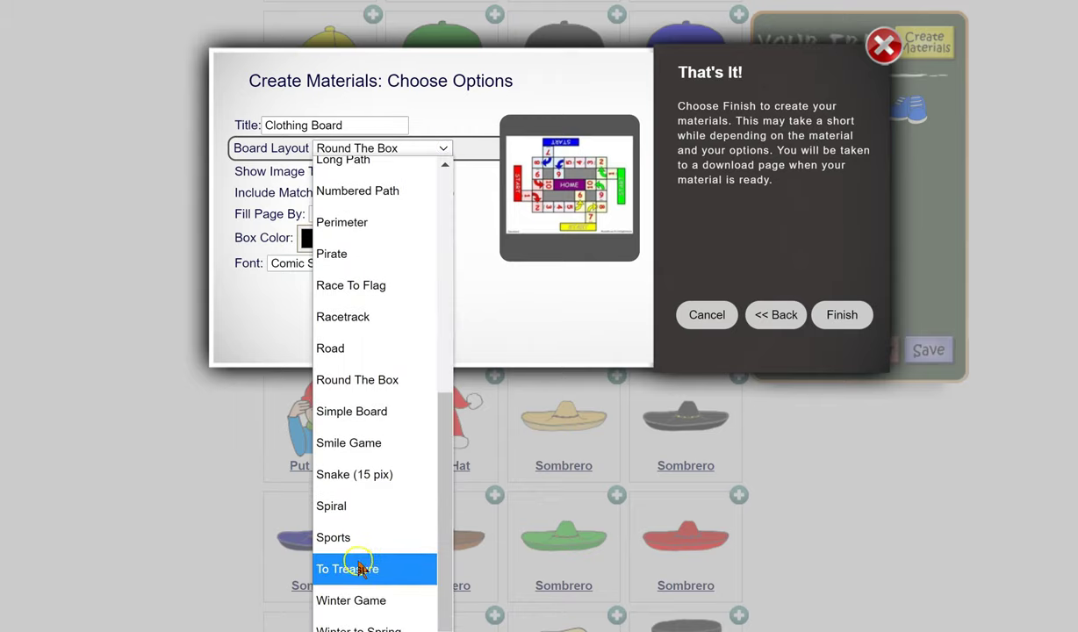
pyautogui.click(386, 602)
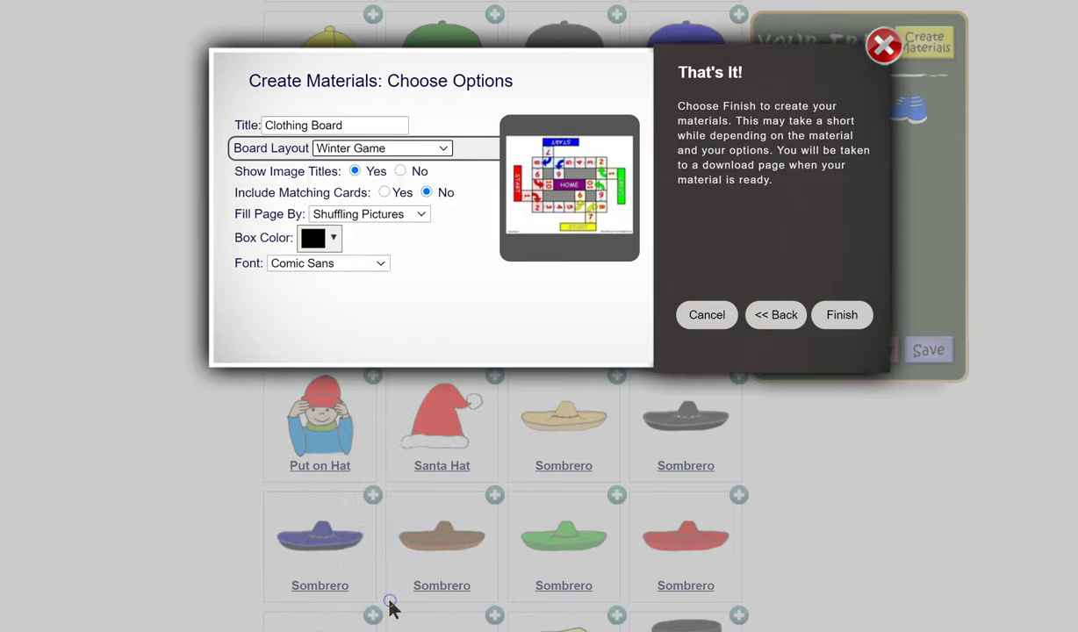
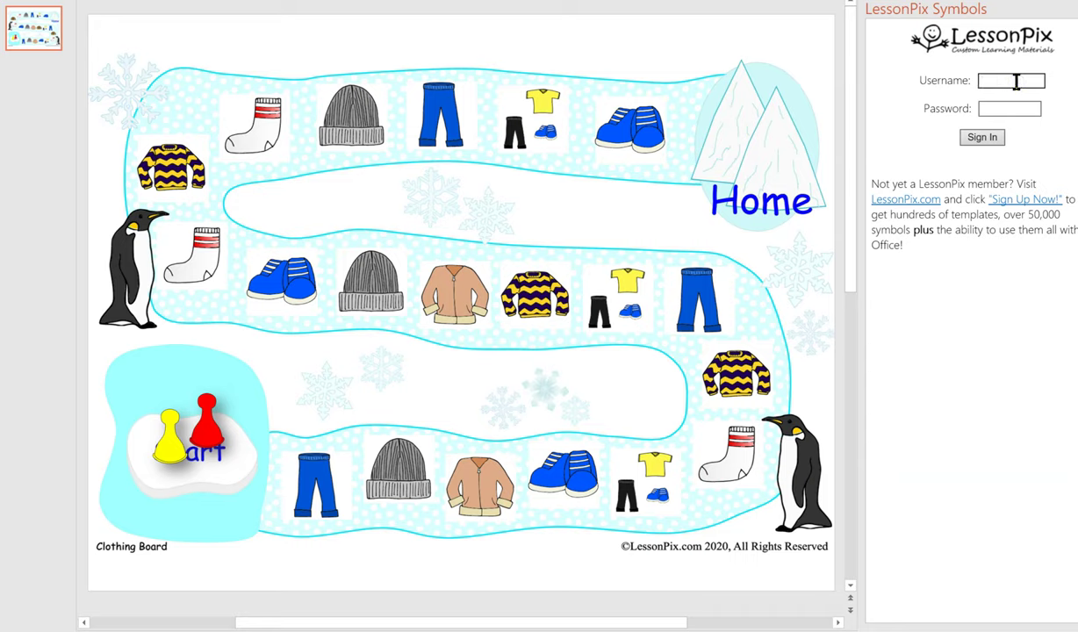
# Sign in to LessonPix with the account username and password.
pyautogui.write('slpmom')
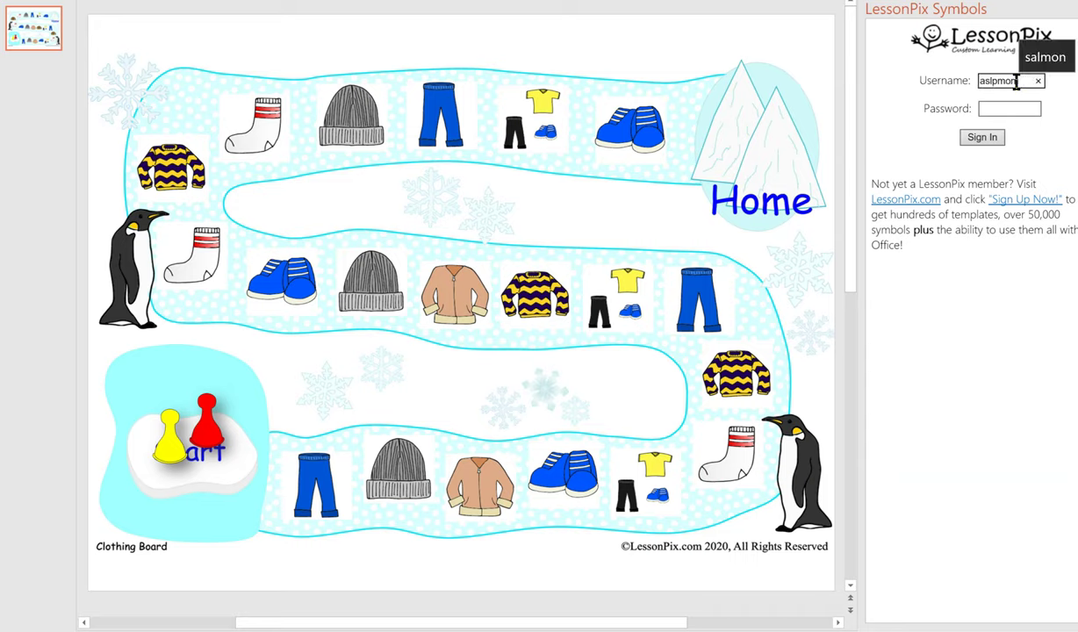
pyautogui.click(1011, 105)
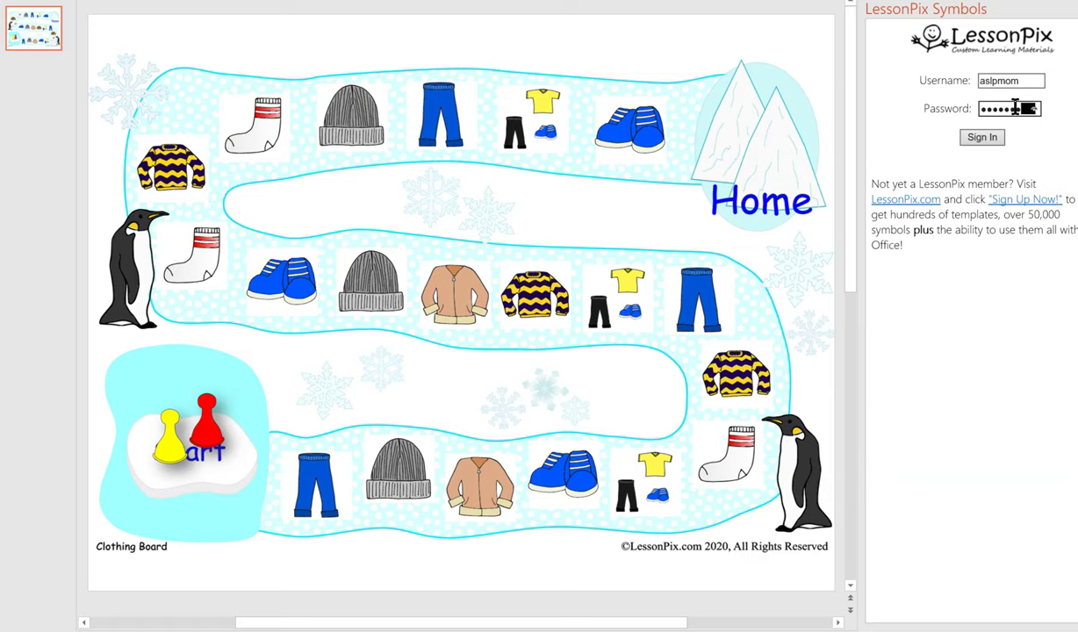
pyautogui.click(982, 140)
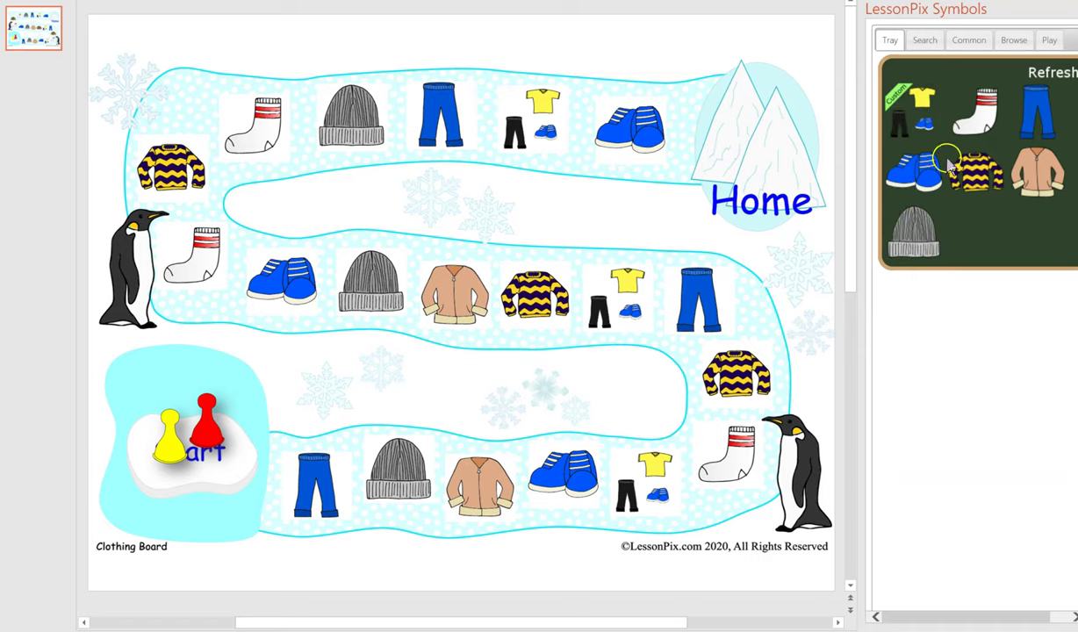
# Drag the shoes symbol from the tray, shrink it, and set it on the path above Start.
pyautogui.moveTo(888, 167); pyautogui.dragTo(914, 167)
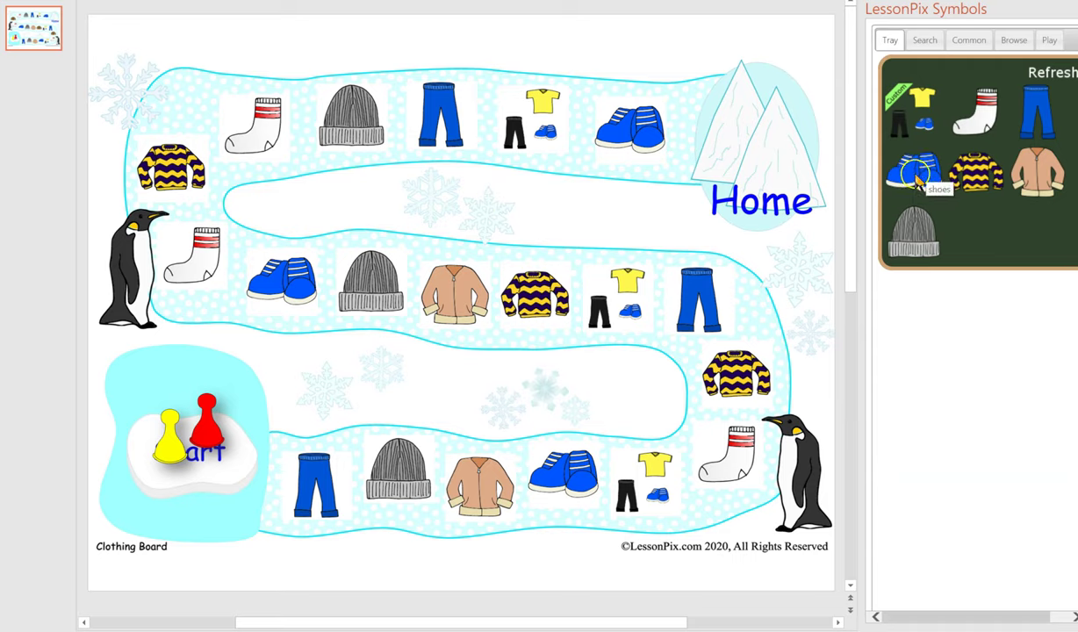
pyautogui.click(921, 180)
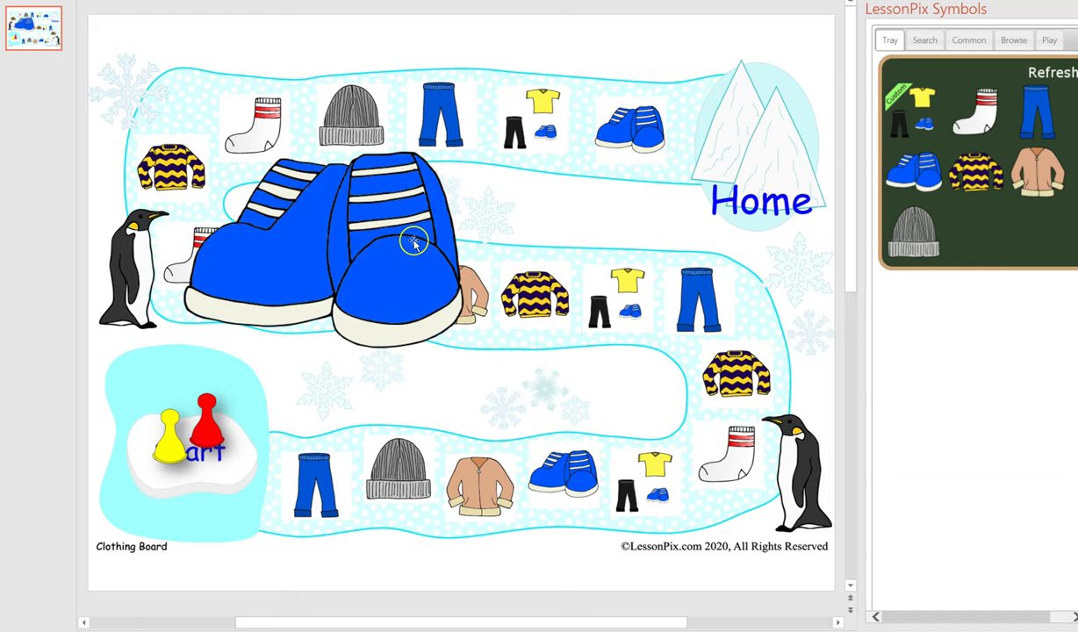
pyautogui.click(343, 140)
pyautogui.moveTo(304, 110); pyautogui.dragTo(472, 231)
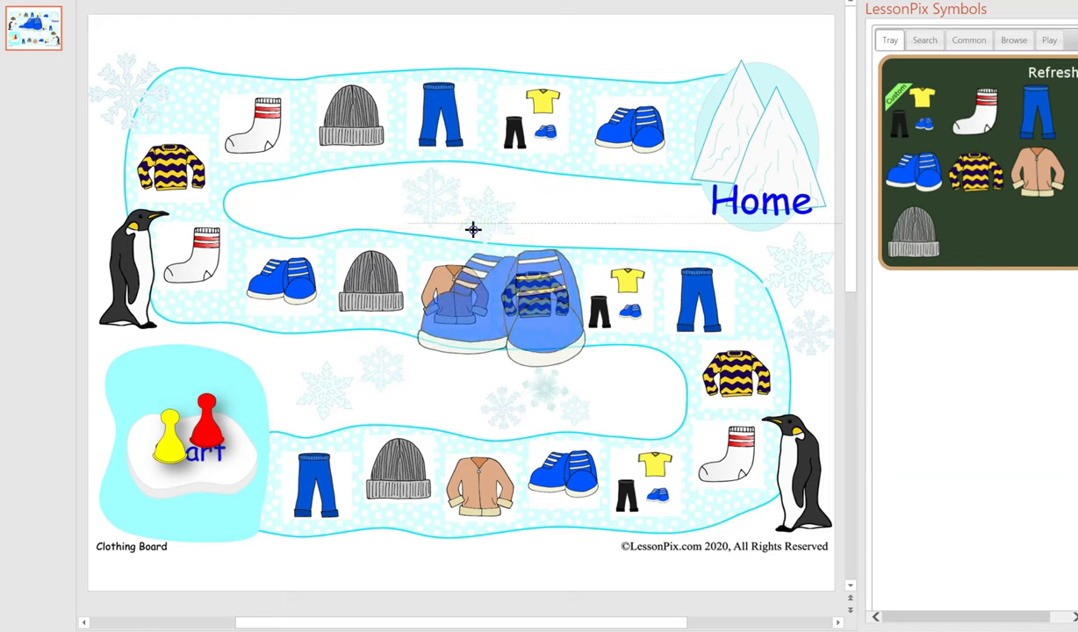
pyautogui.moveTo(553, 305); pyautogui.dragTo(496, 373)
pyautogui.moveTo(386, 305); pyautogui.dragTo(438, 354)
pyautogui.moveTo(503, 397); pyautogui.dragTo(364, 364)
pyautogui.click(558, 370)
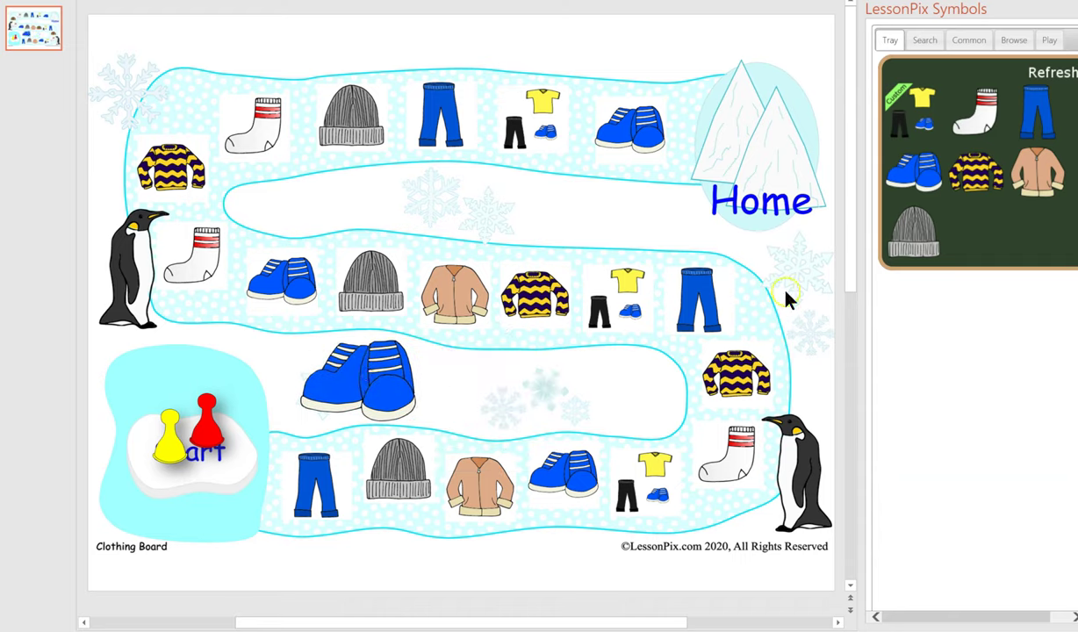
pyautogui.click(1049, 41)
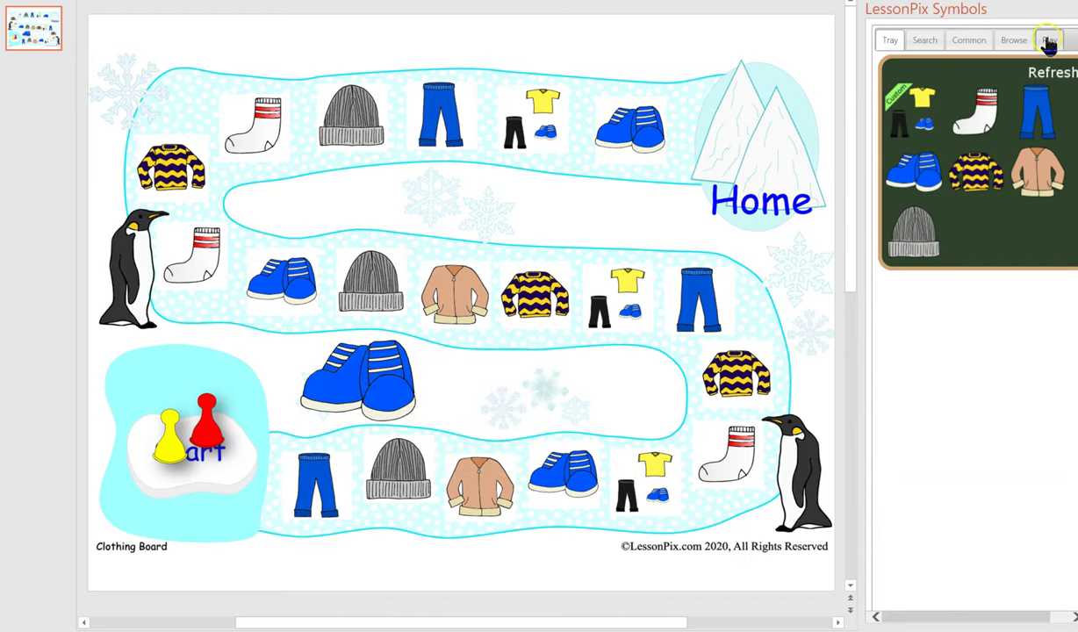
# Create and spin a tray-picture spinner, then move the red pawn to the shoes space.
pyautogui.click(1014, 68)
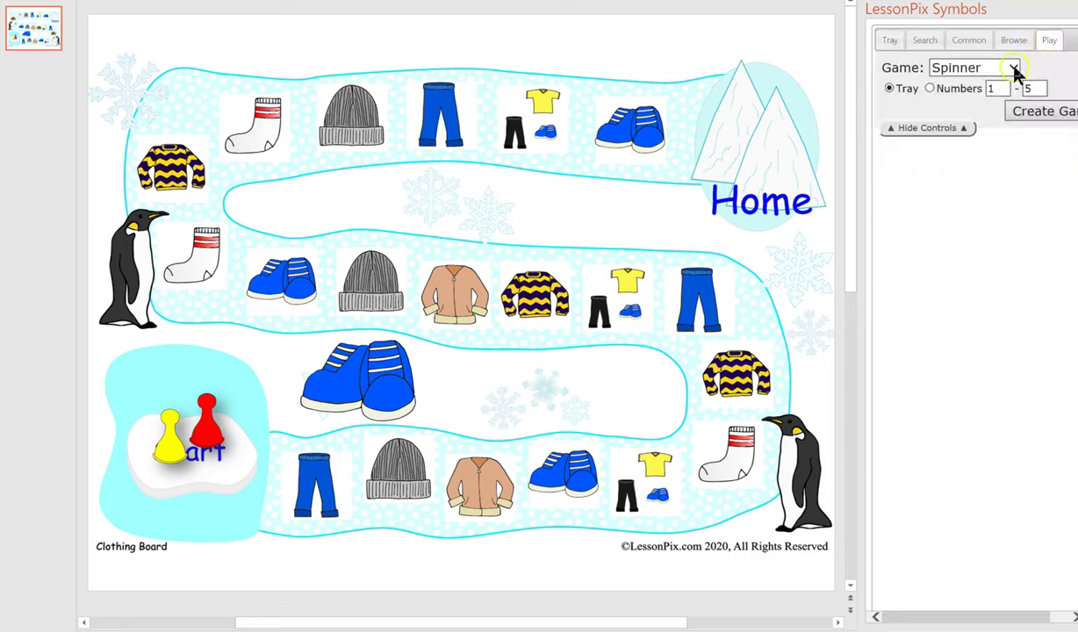
pyautogui.click(1033, 115)
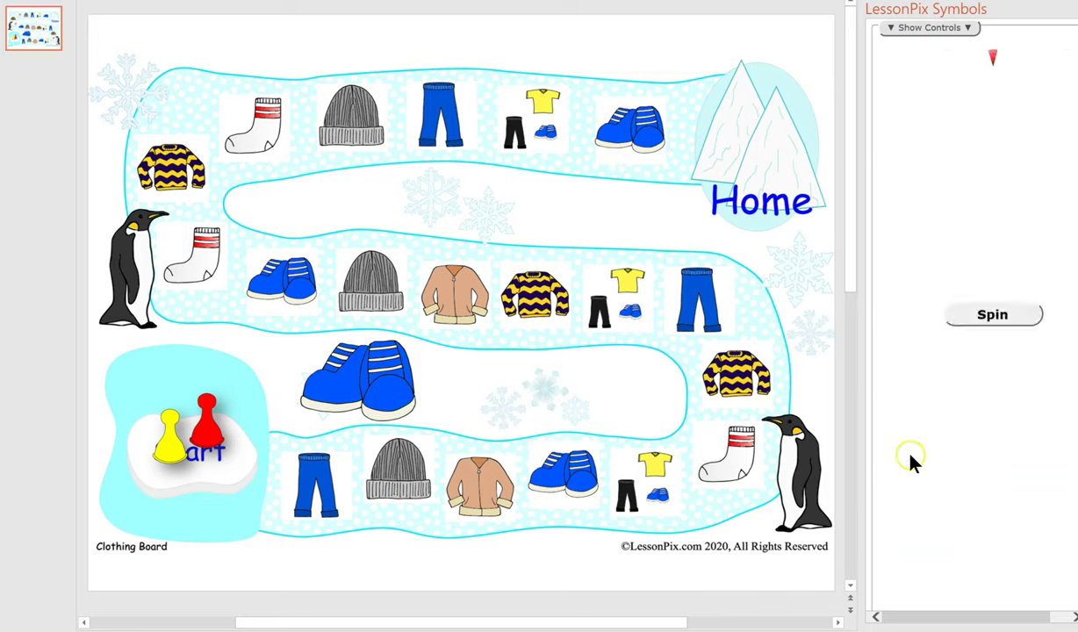
pyautogui.click(975, 317)
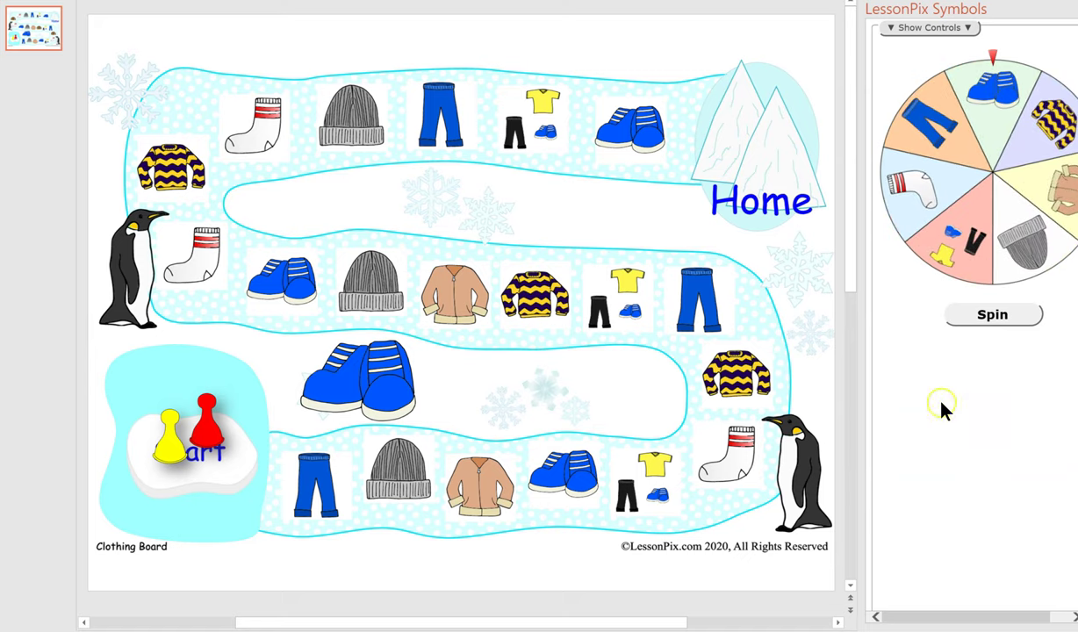
pyautogui.click(202, 430)
pyautogui.moveTo(202, 430); pyautogui.dragTo(576, 473)
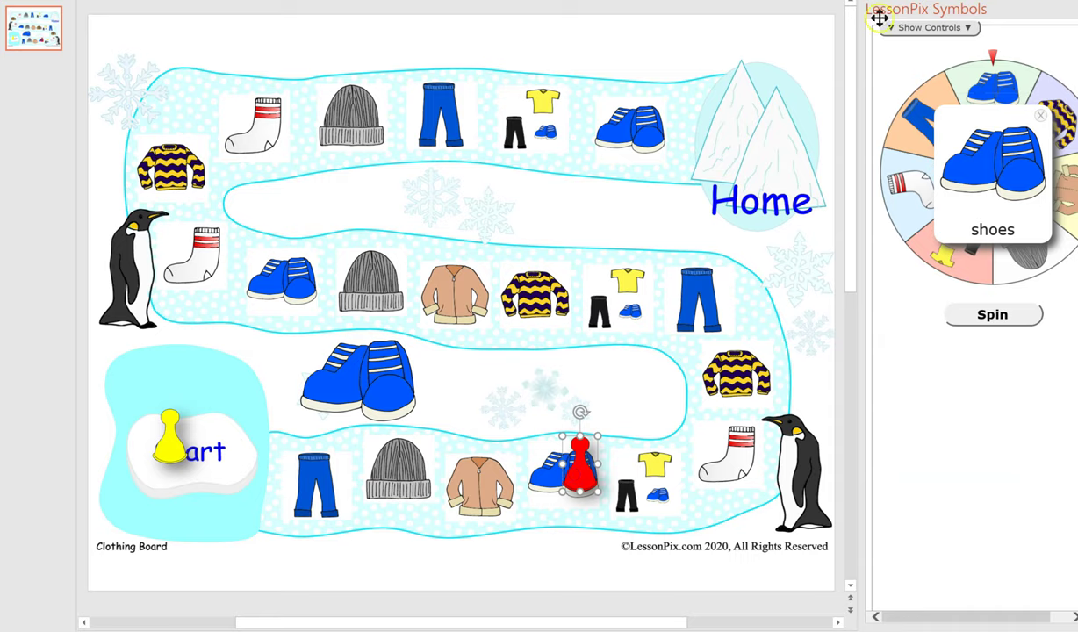
# Create a Numbers 1–5 spinner and spin it, landing on 2.
pyautogui.click(950, 29)
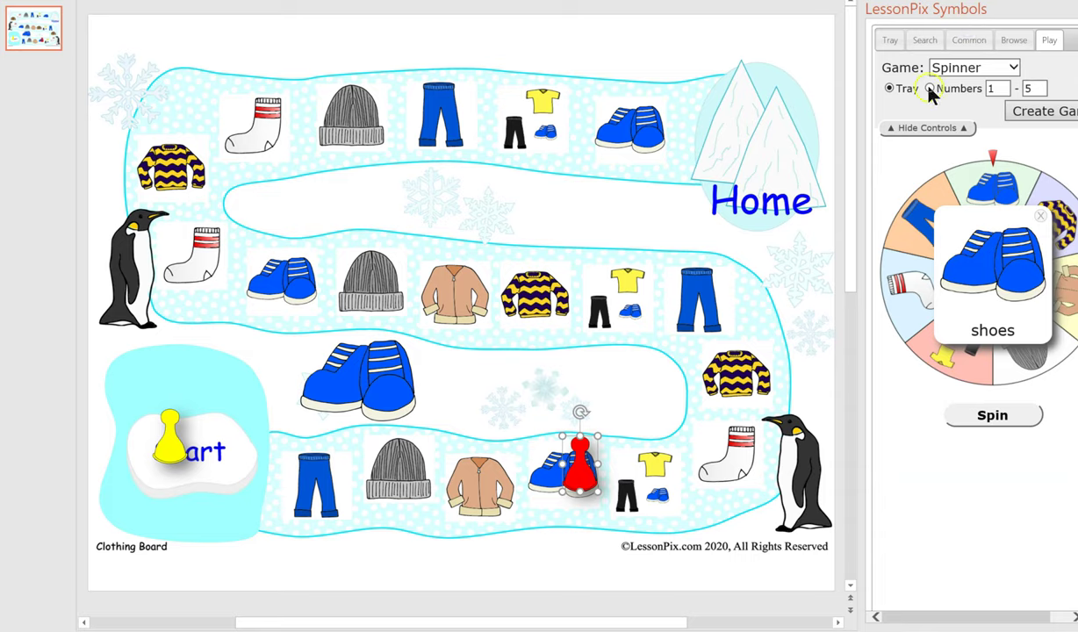
pyautogui.click(1025, 109)
pyautogui.click(1039, 160)
pyautogui.click(1000, 316)
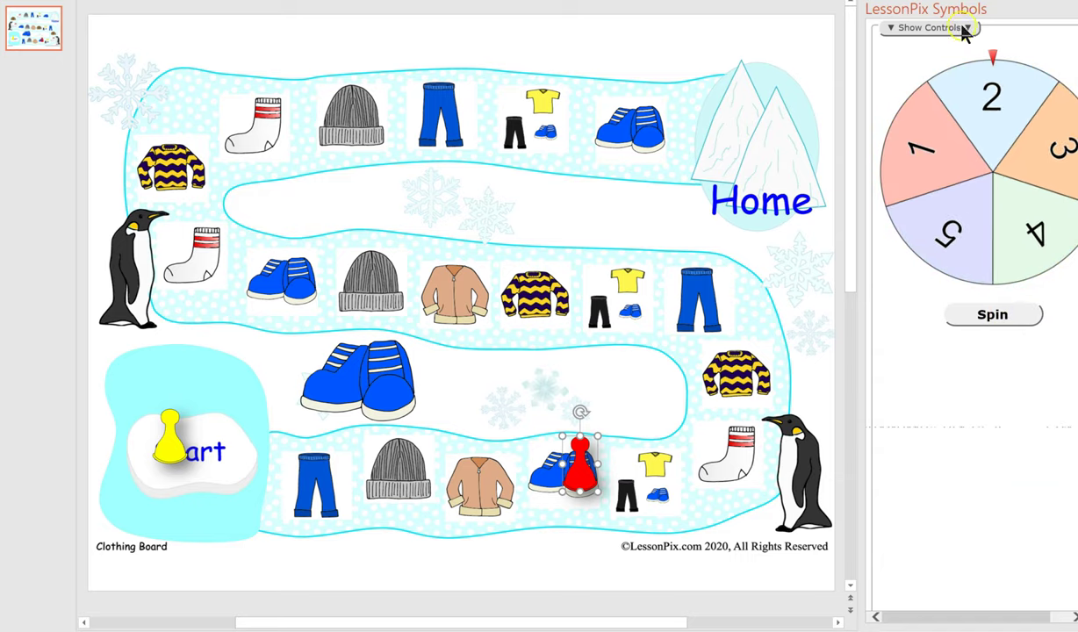
pyautogui.click(927, 27)
pyautogui.click(1014, 69)
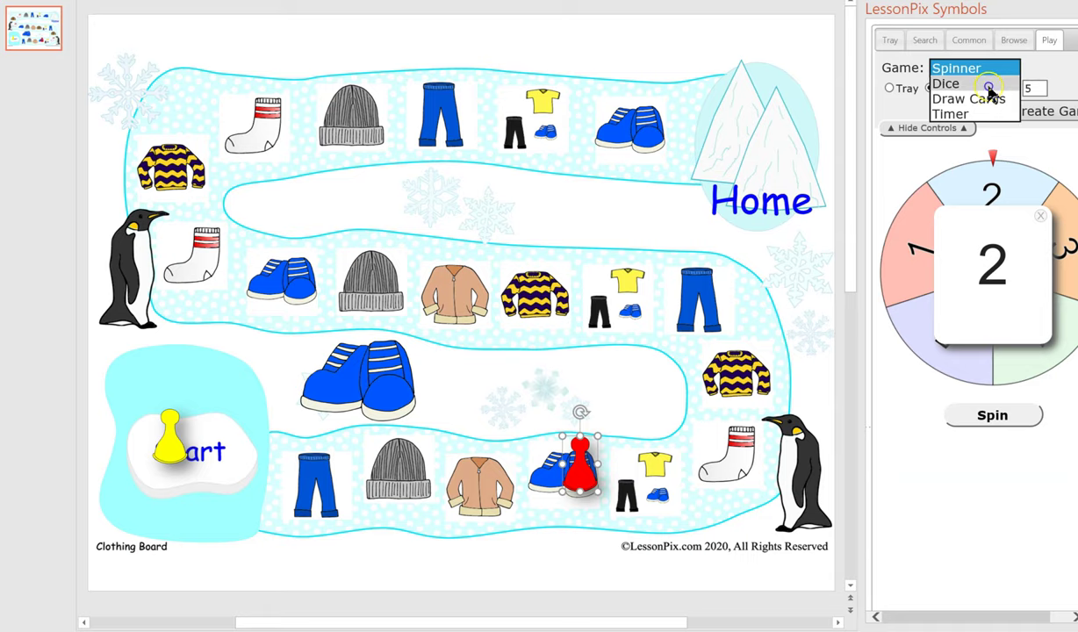
# Create a one-die Dice game using tray pictures, ready to roll.
pyautogui.click(989, 87)
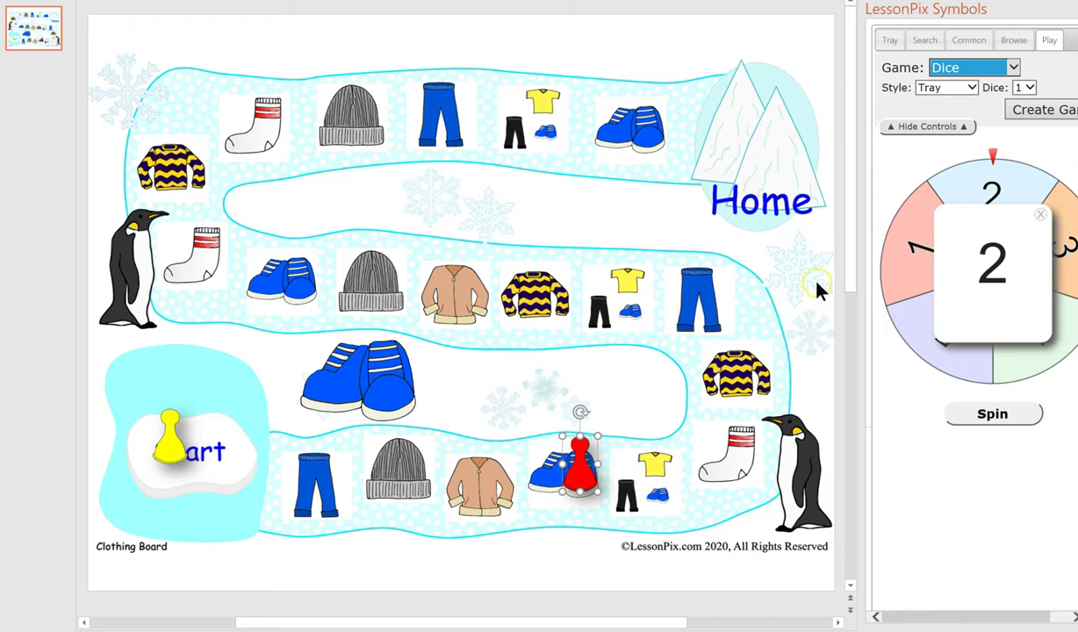
pyautogui.click(1045, 111)
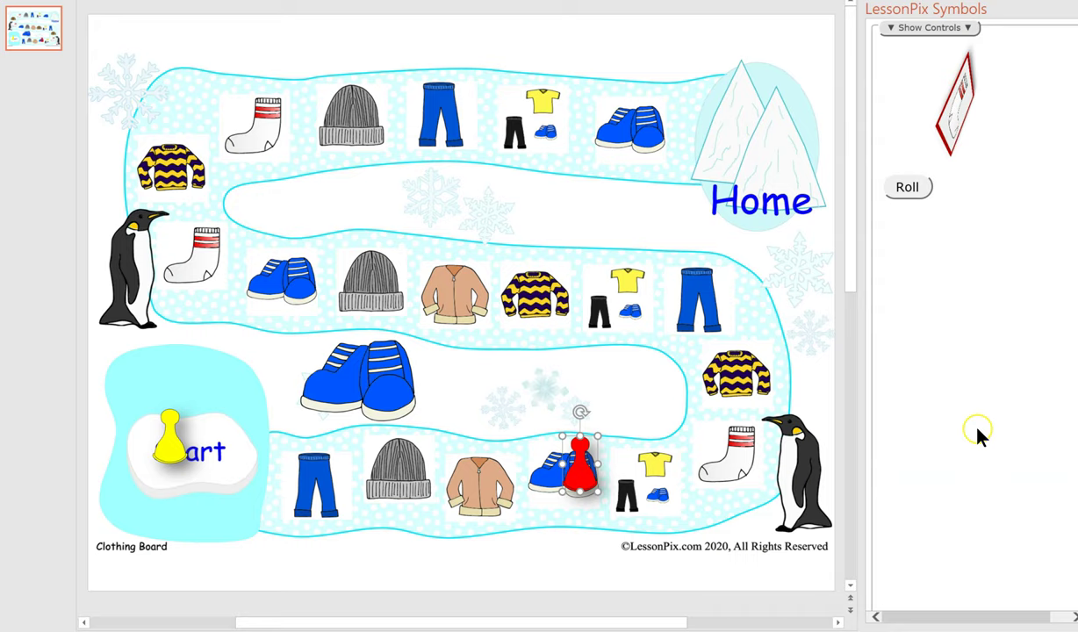
pyautogui.click(969, 29)
pyautogui.click(1012, 69)
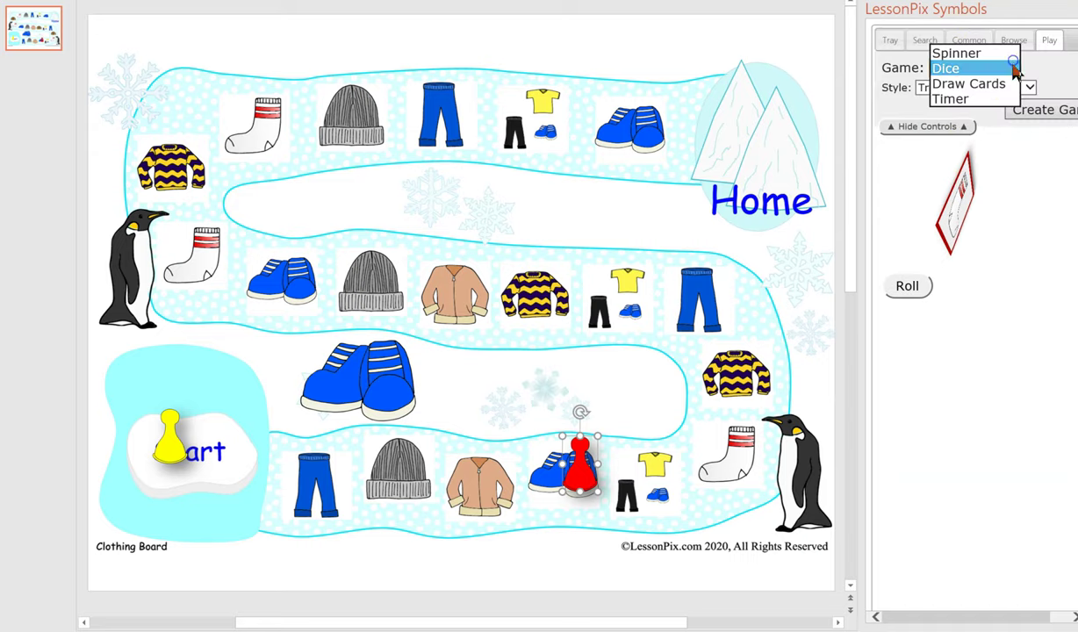
# Create a Draw Cards game using the Bear scene.
pyautogui.click(964, 82)
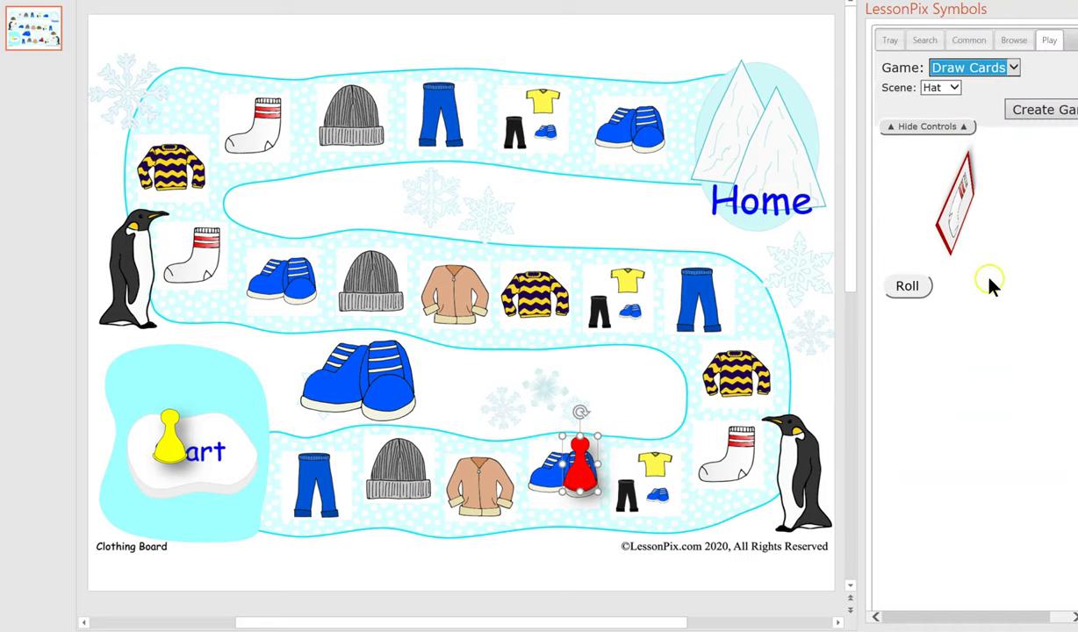
pyautogui.click(950, 88)
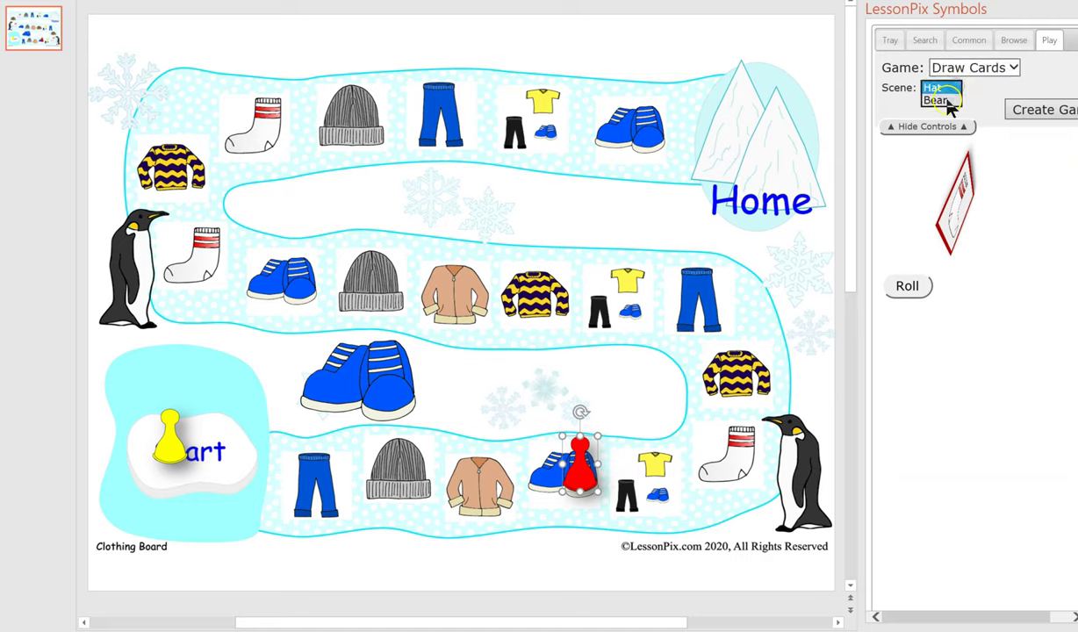
pyautogui.click(938, 100)
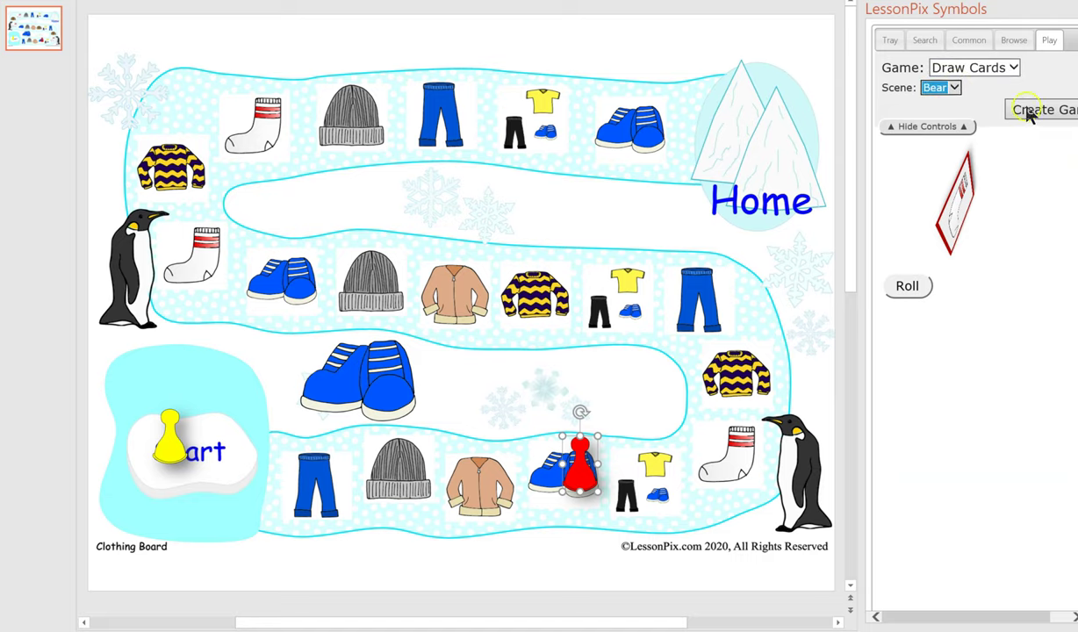
pyautogui.click(1032, 114)
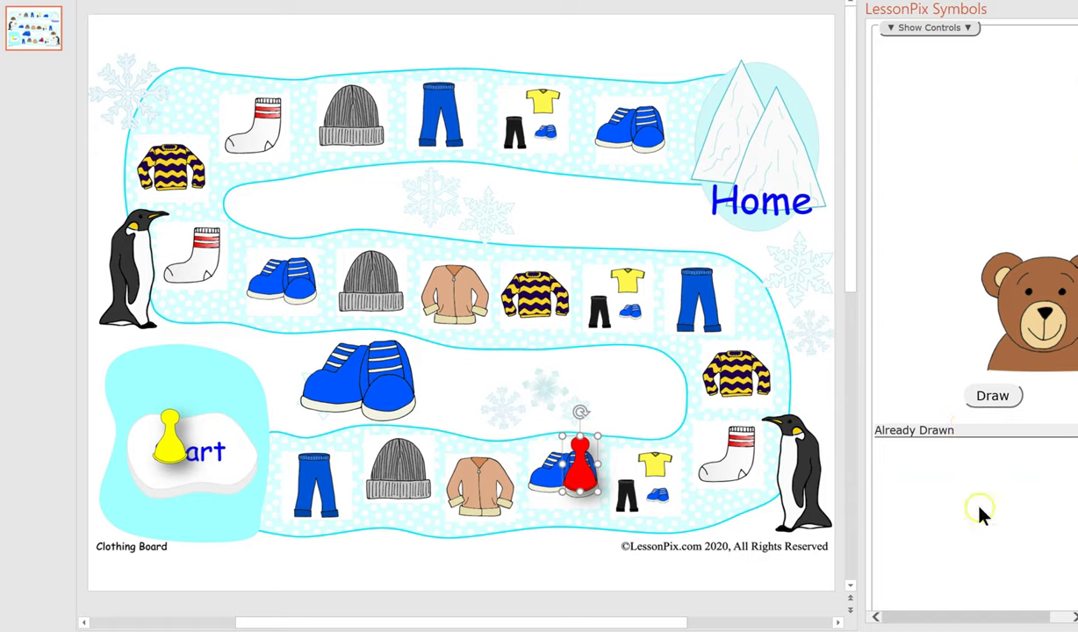
# Draw a card showing pants and move the yellow pawn onto the pants square.
pyautogui.click(991, 393)
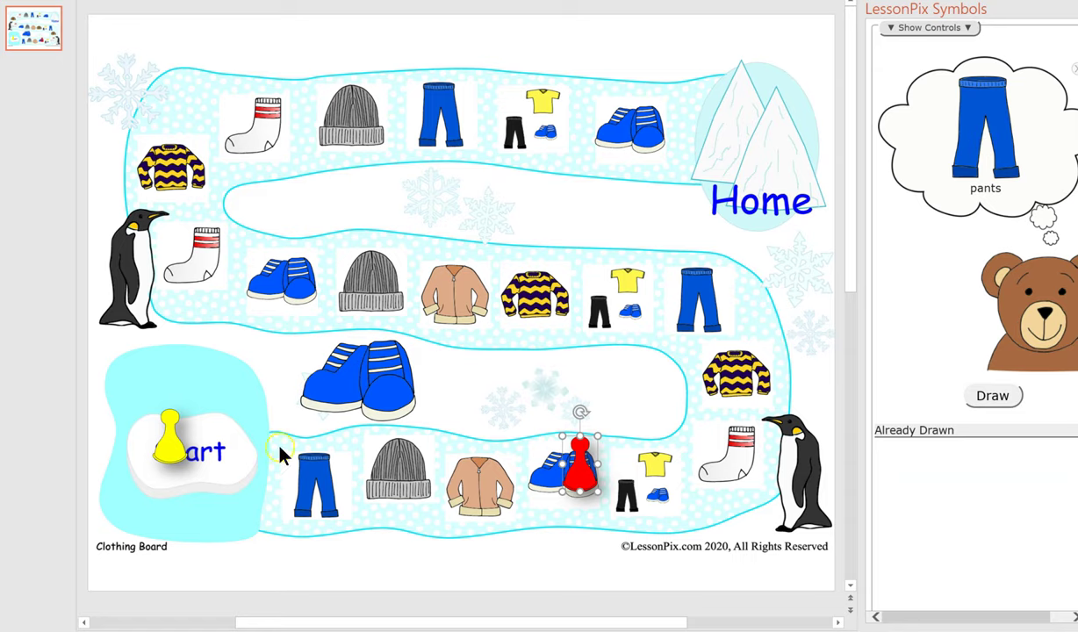
pyautogui.moveTo(160, 429); pyautogui.dragTo(309, 460)
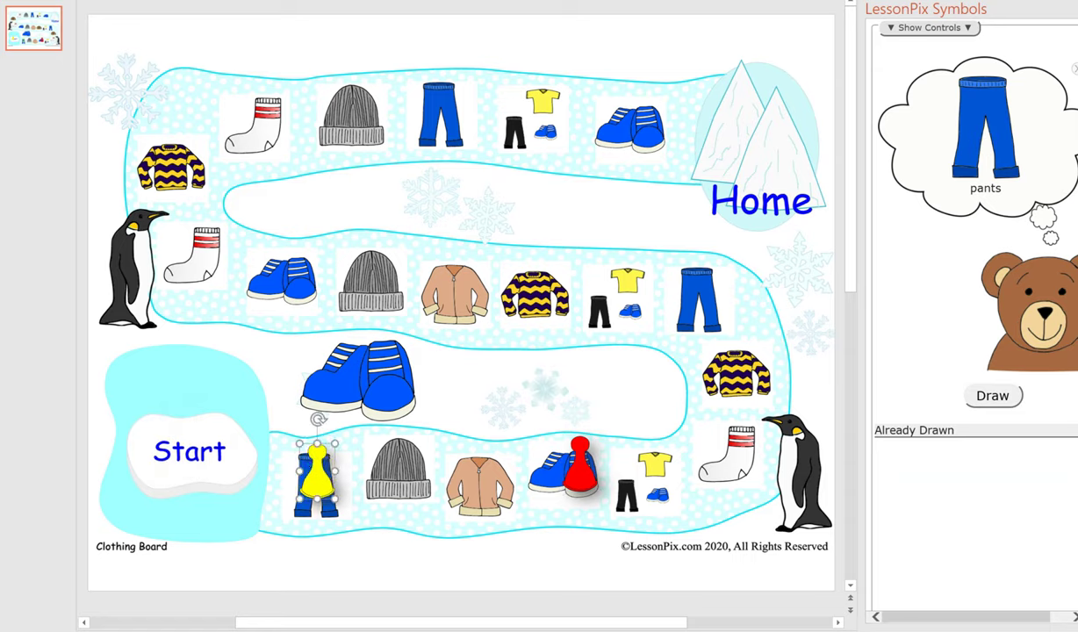
pyautogui.click(965, 30)
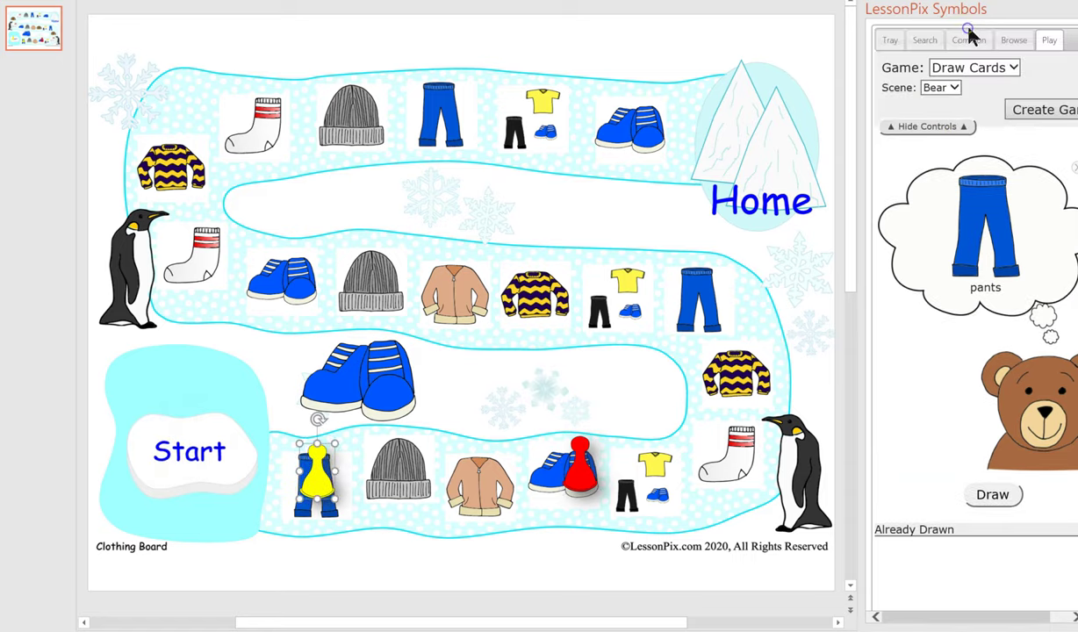
pyautogui.click(1012, 69)
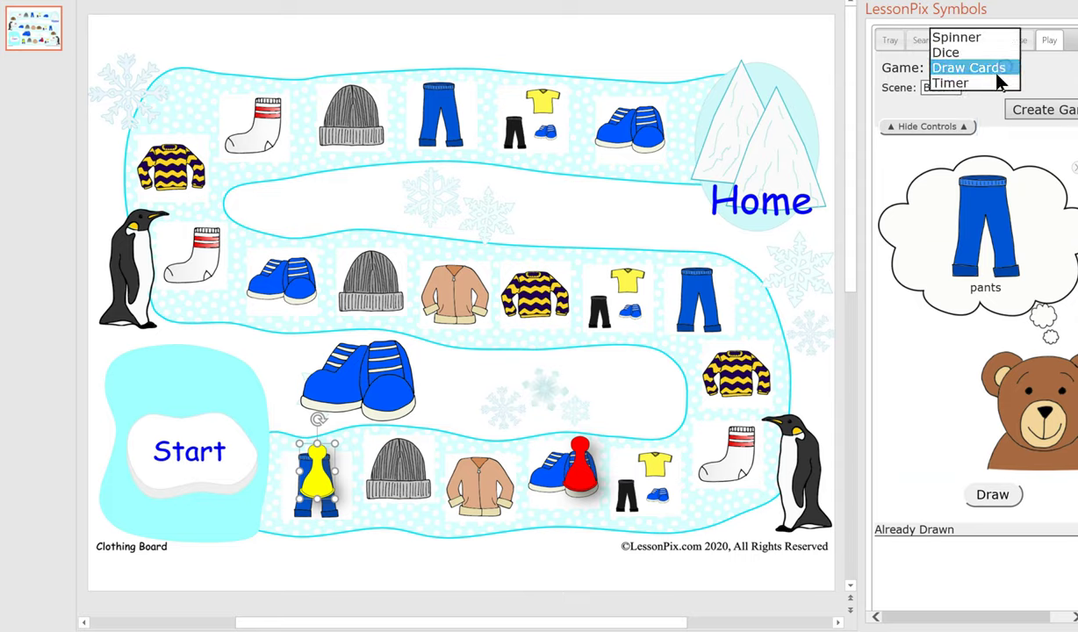
# Create a 10-minute countdown Timer game and start it.
pyautogui.click(995, 83)
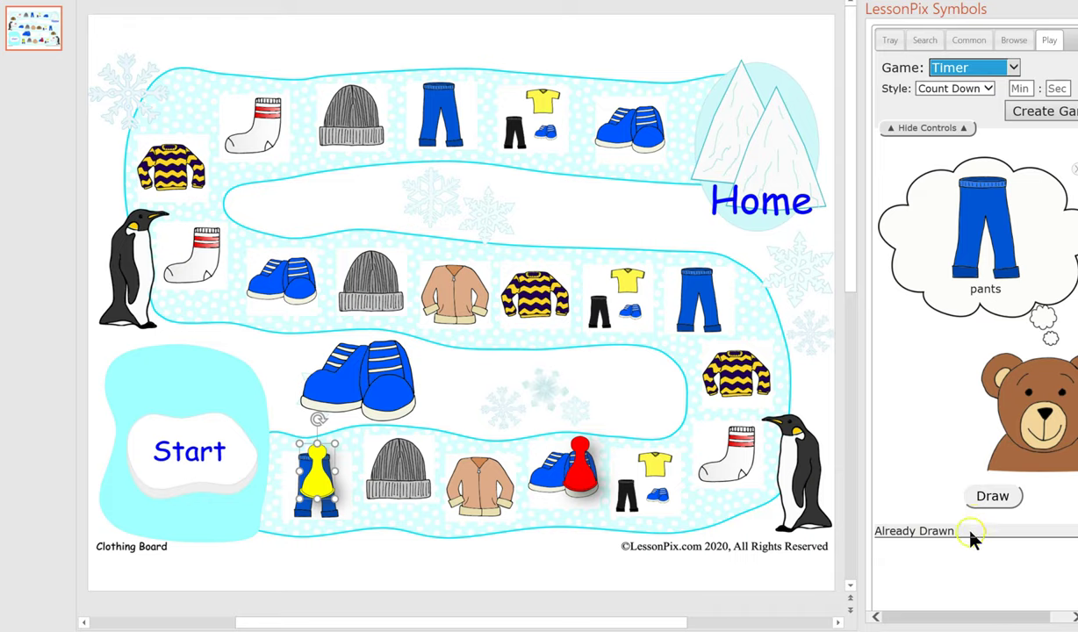
pyautogui.click(1018, 89)
pyautogui.click(1020, 89)
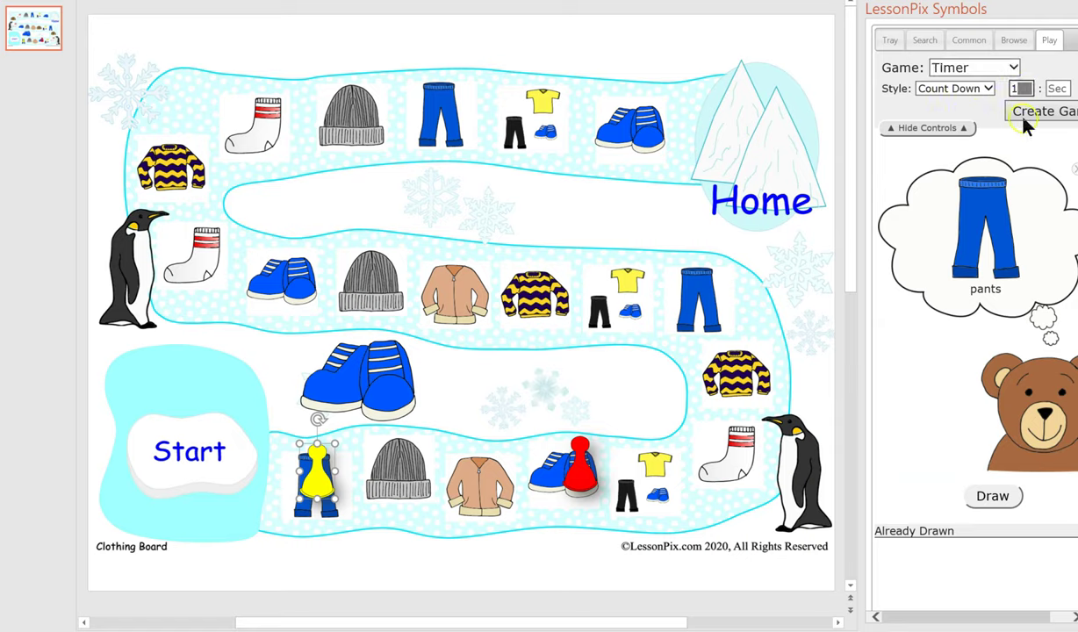
pyautogui.click(1045, 114)
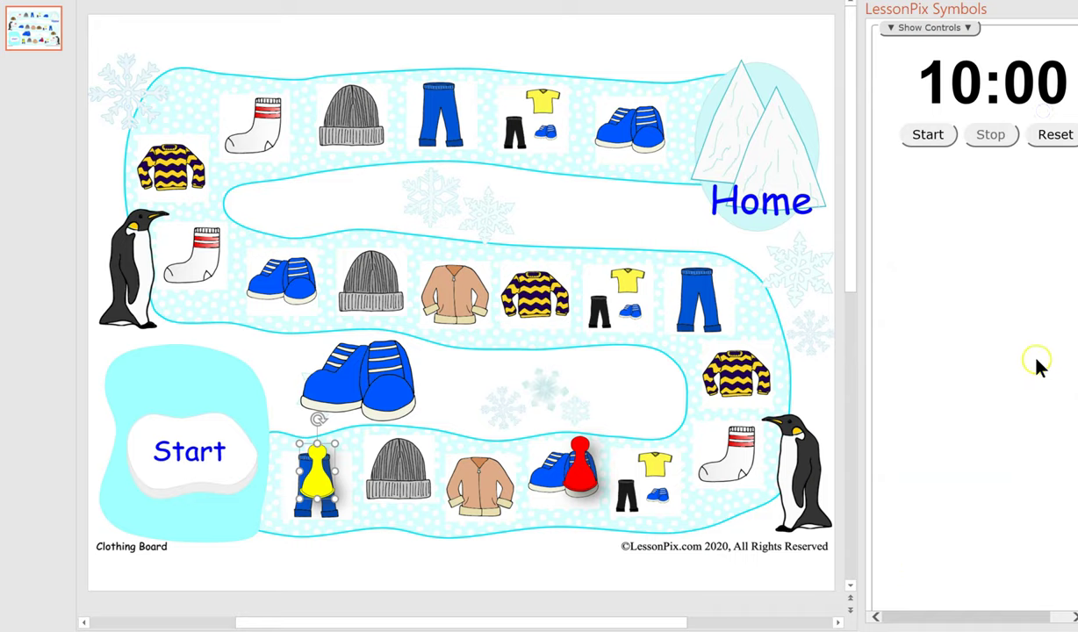
pyautogui.click(947, 139)
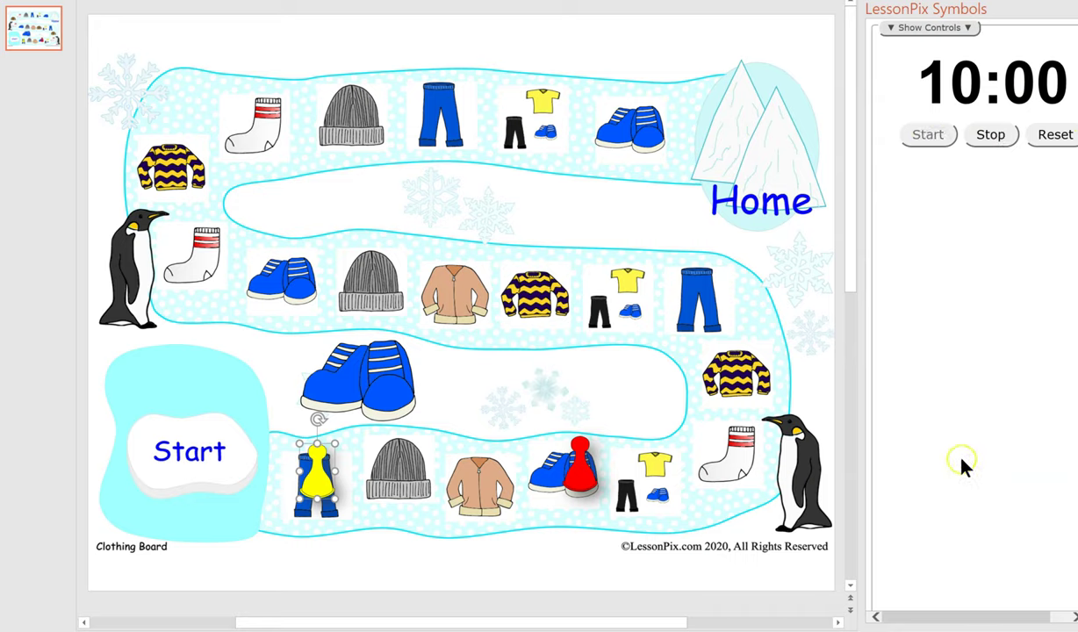
# Stop the countdown and close the presentation without saving.
pyautogui.scroll(-2, 941, 386)
pyautogui.scroll(2, 957, 334)
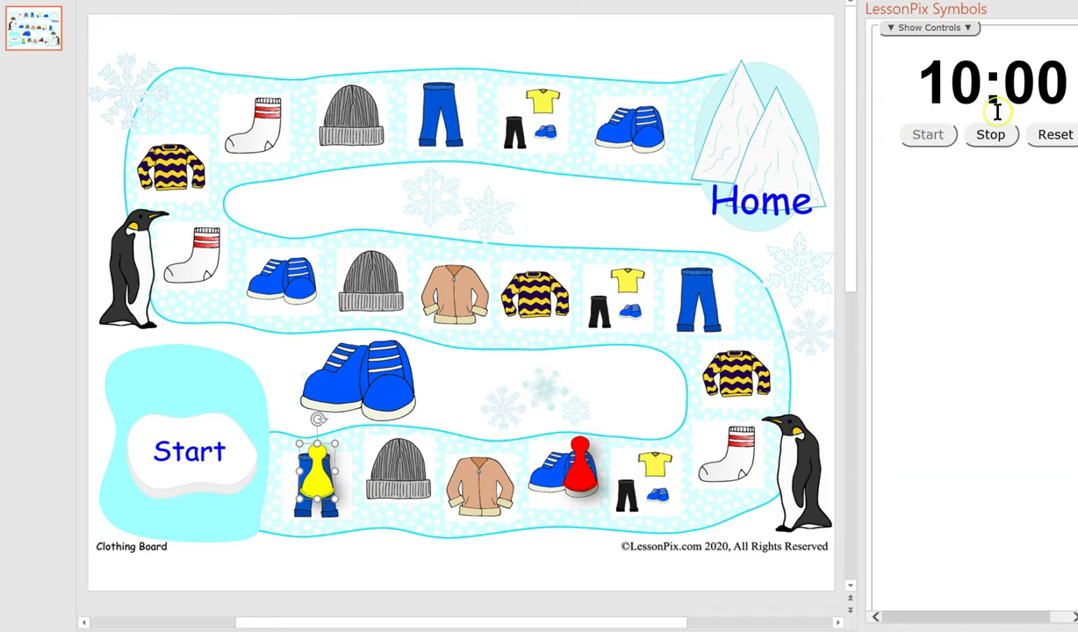
pyautogui.click(1052, 138)
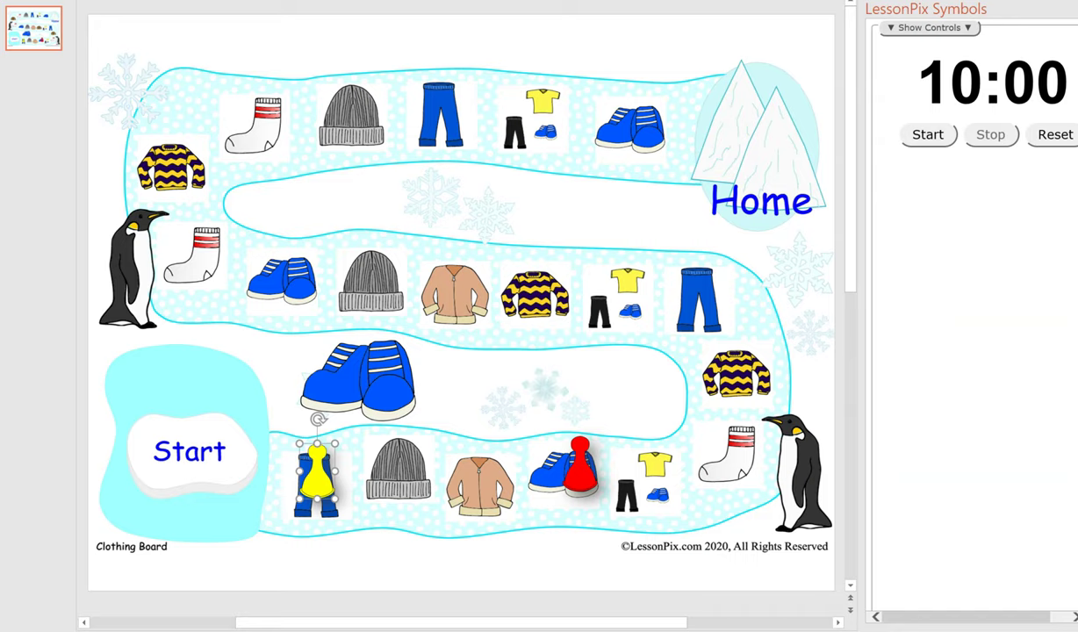
pyautogui.hotkey('ctrl', 'w')
pyautogui.click(560, 315)
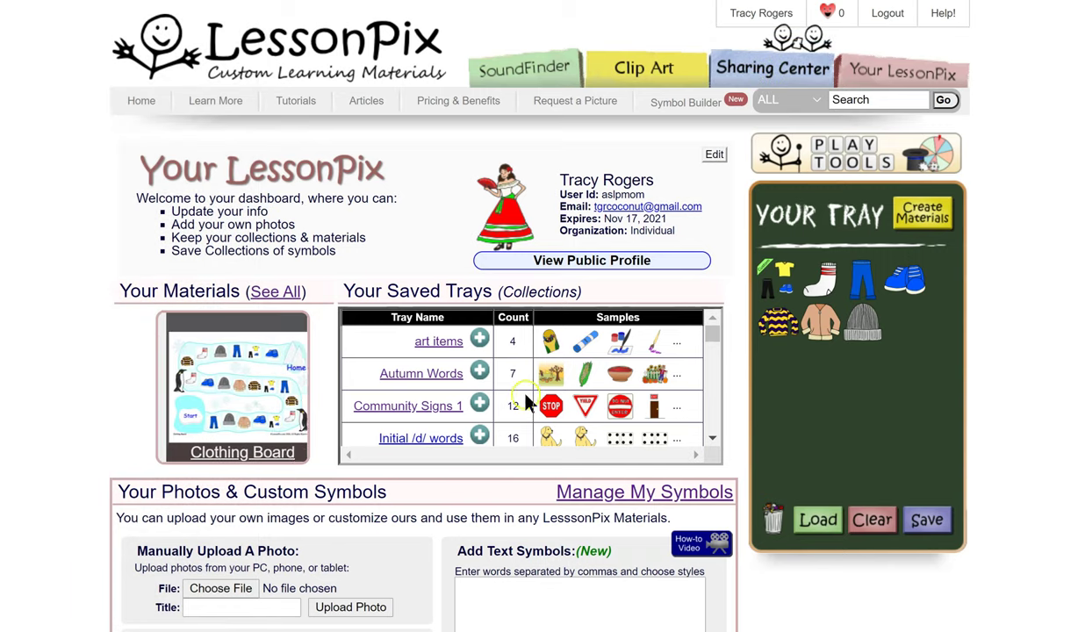
# Search the LessonPix site for 'phone'.
pyautogui.scroll(-1, 424, 163)
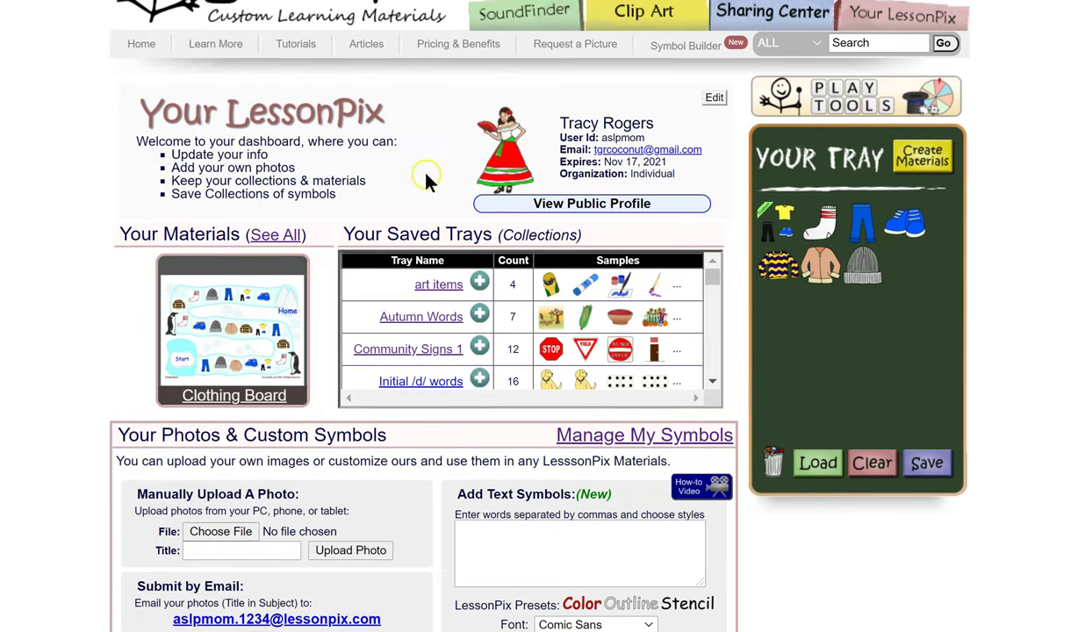
pyautogui.scroll(1, 428, 175)
pyautogui.click(892, 98)
pyautogui.write('phone')
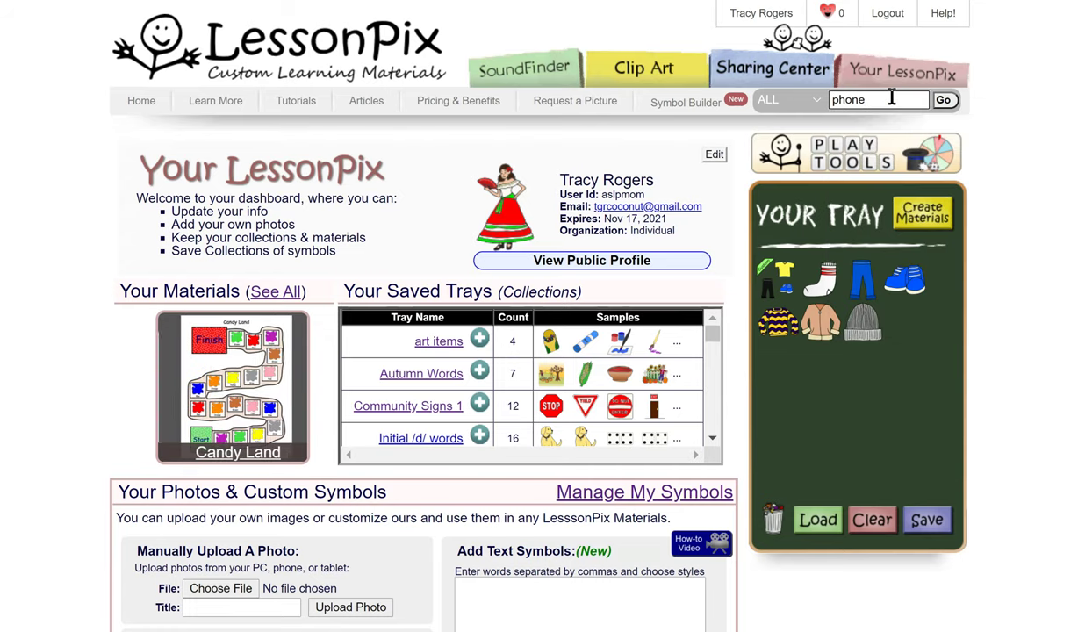
pyautogui.press('Return')
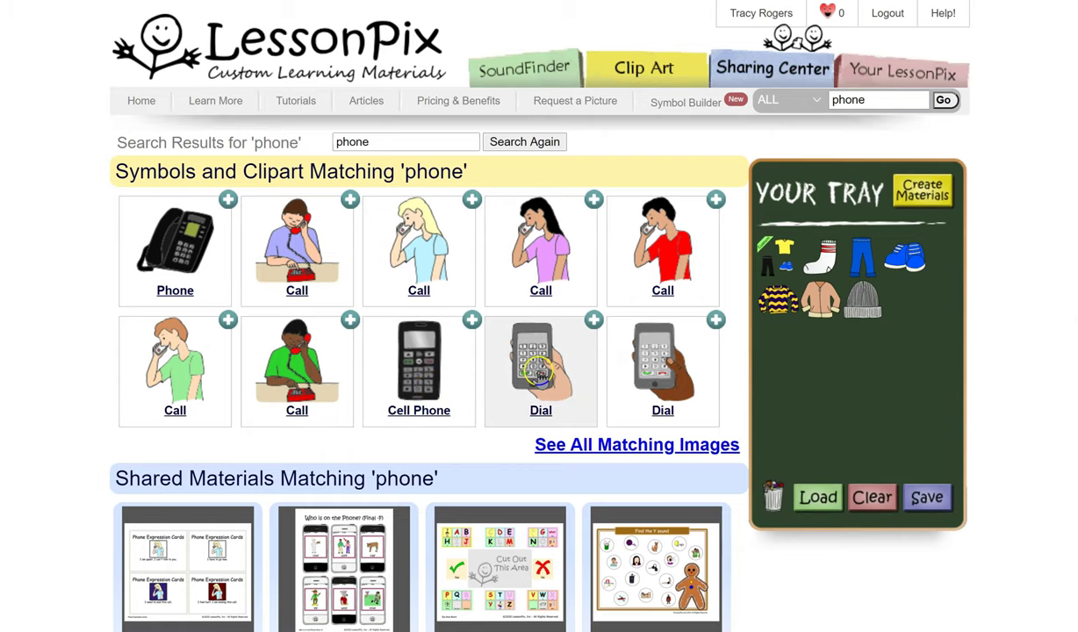
# Open the 'LessonPix Is Now Mobile!' article from the Articles results and scroll to its video.
pyautogui.scroll(-2, 541, 368)
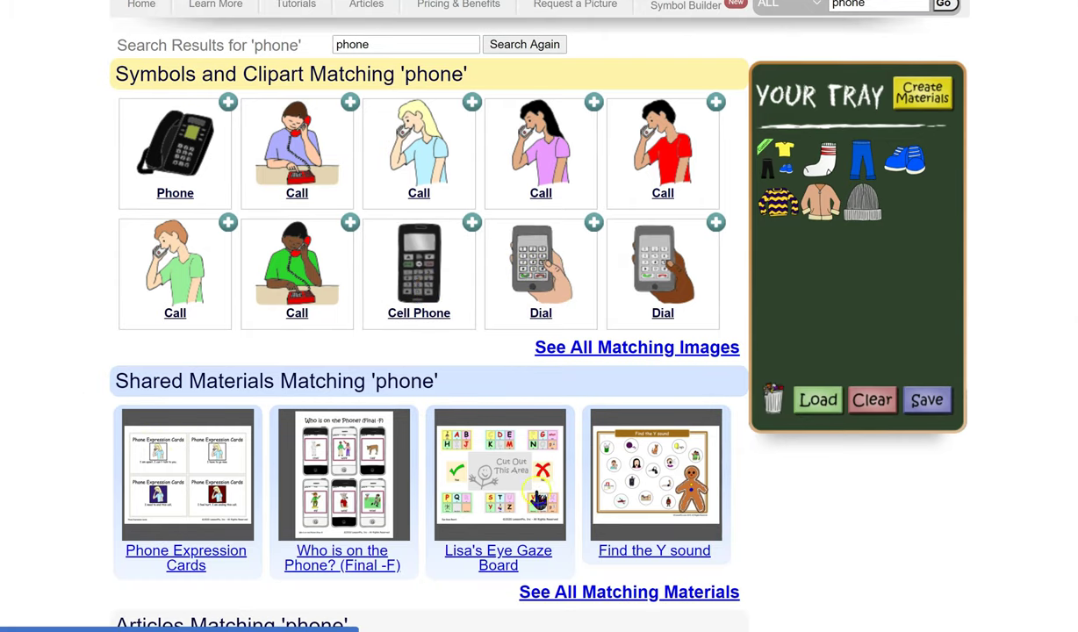
pyautogui.scroll(-4, 583, 512)
pyautogui.scroll(-3, 452, 452)
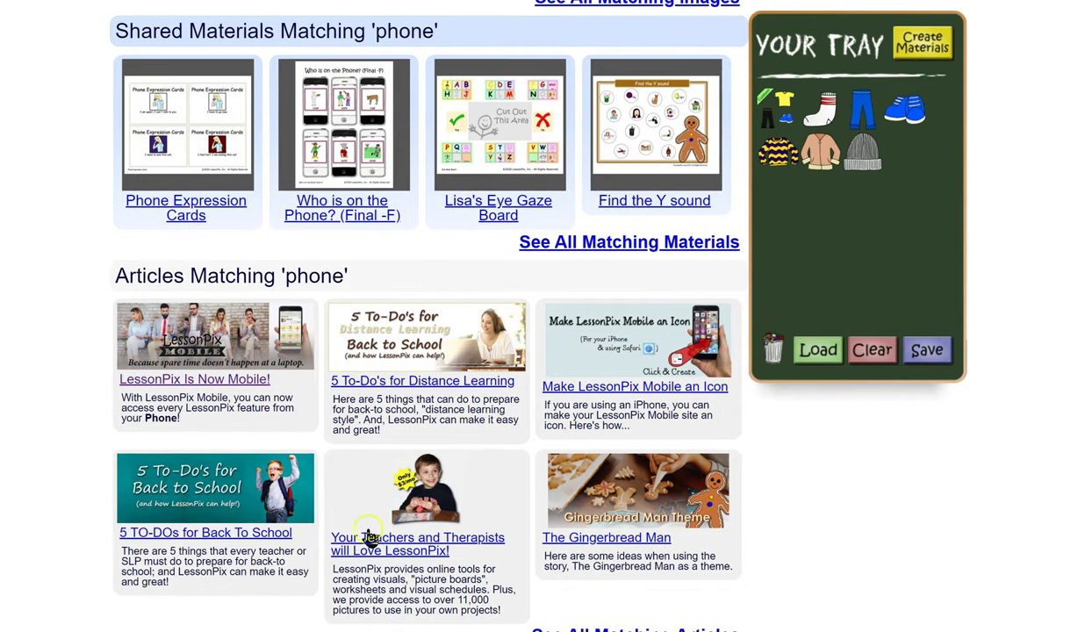
pyautogui.click(155, 381)
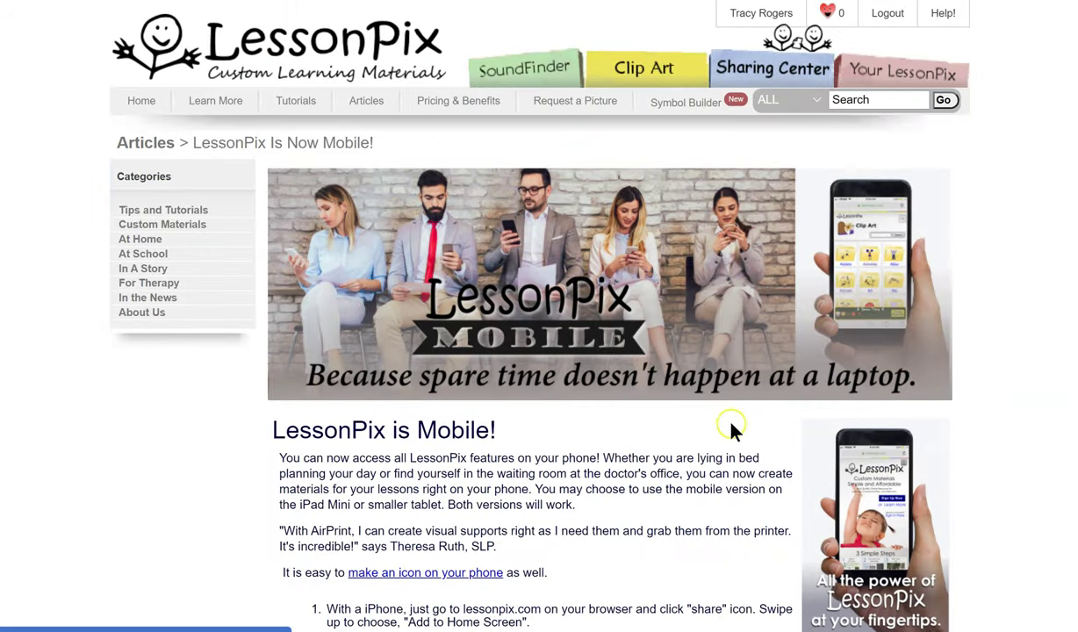
pyautogui.scroll(-10, 732, 428)
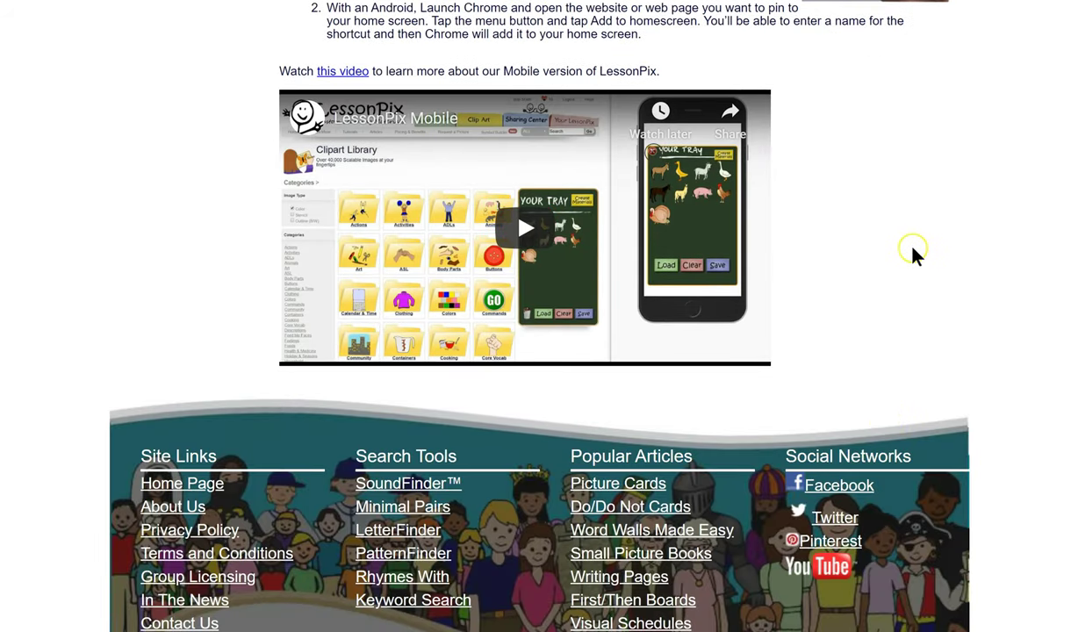
pyautogui.scroll(4, 821, 344)
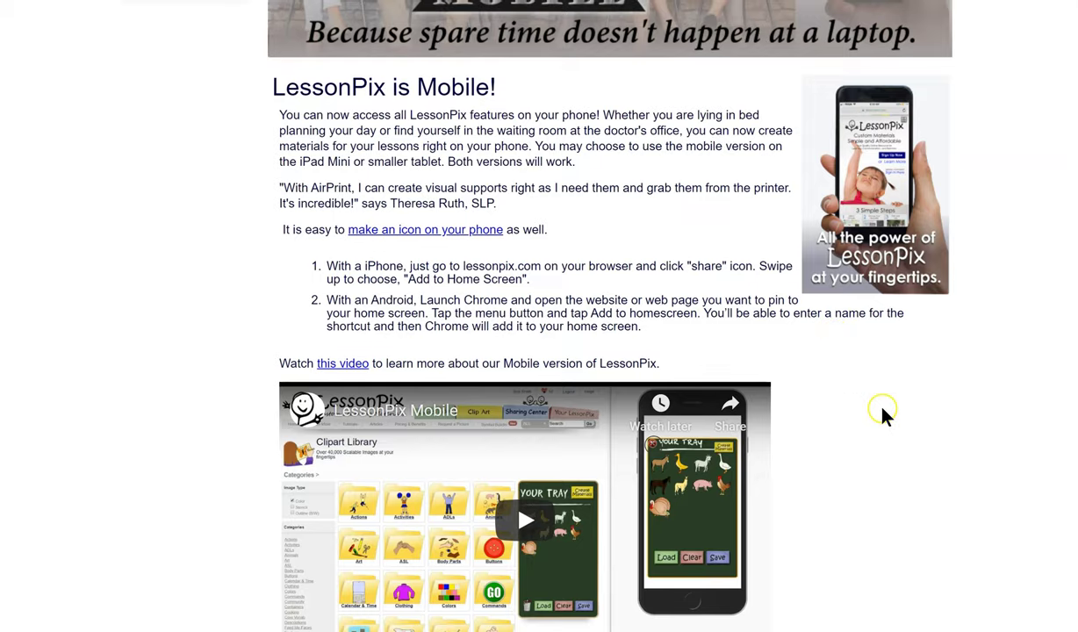
pyautogui.scroll(-4, 883, 413)
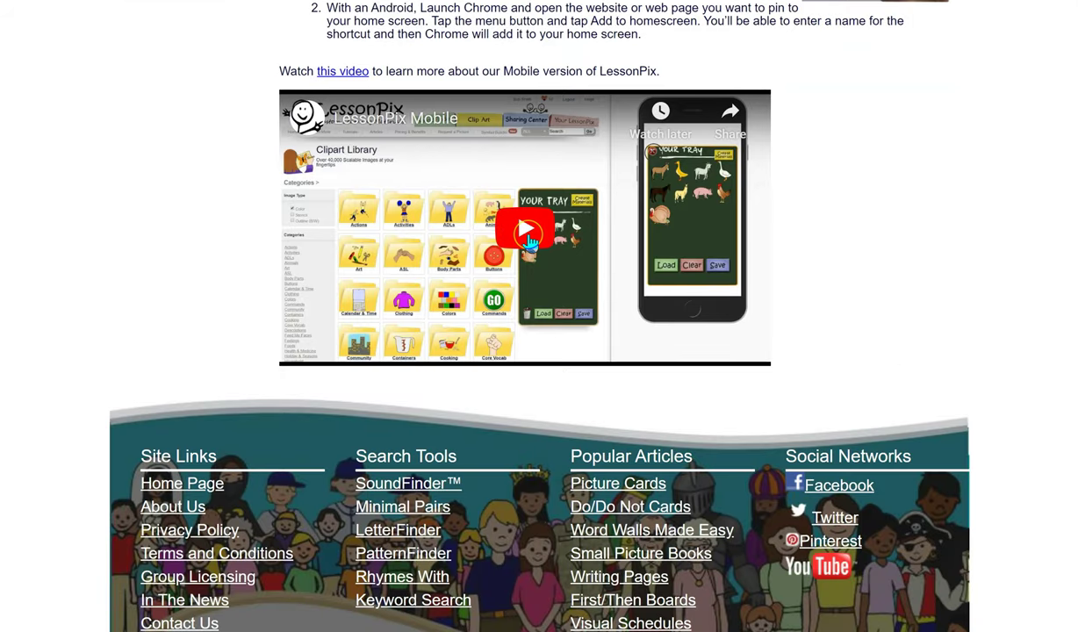
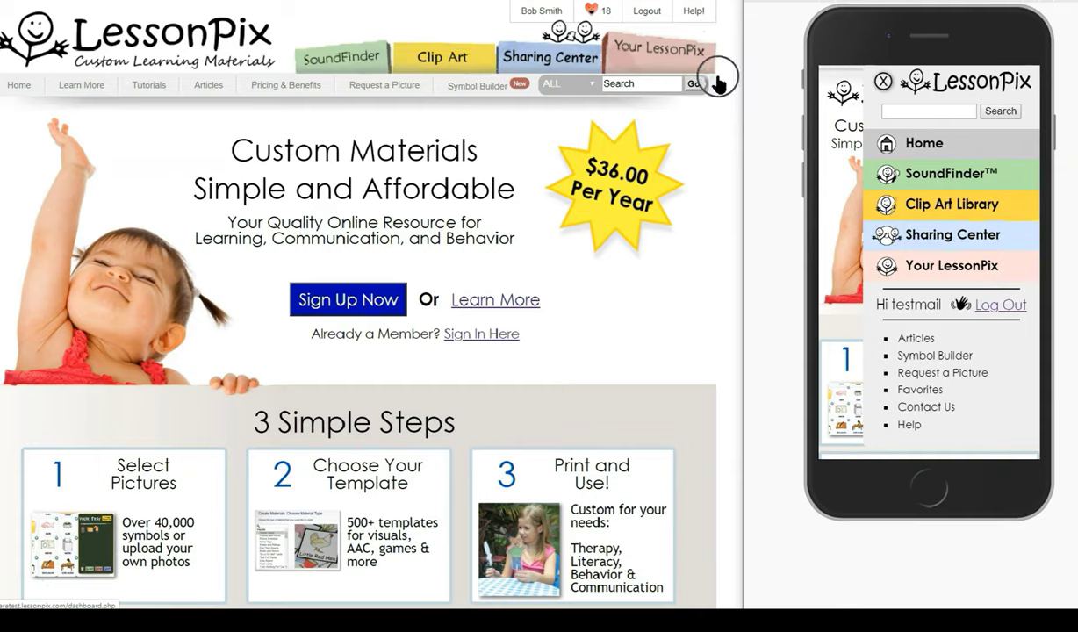
# Open the Clip Art Library on both the phone and desktop views.
pyautogui.click(941, 204)
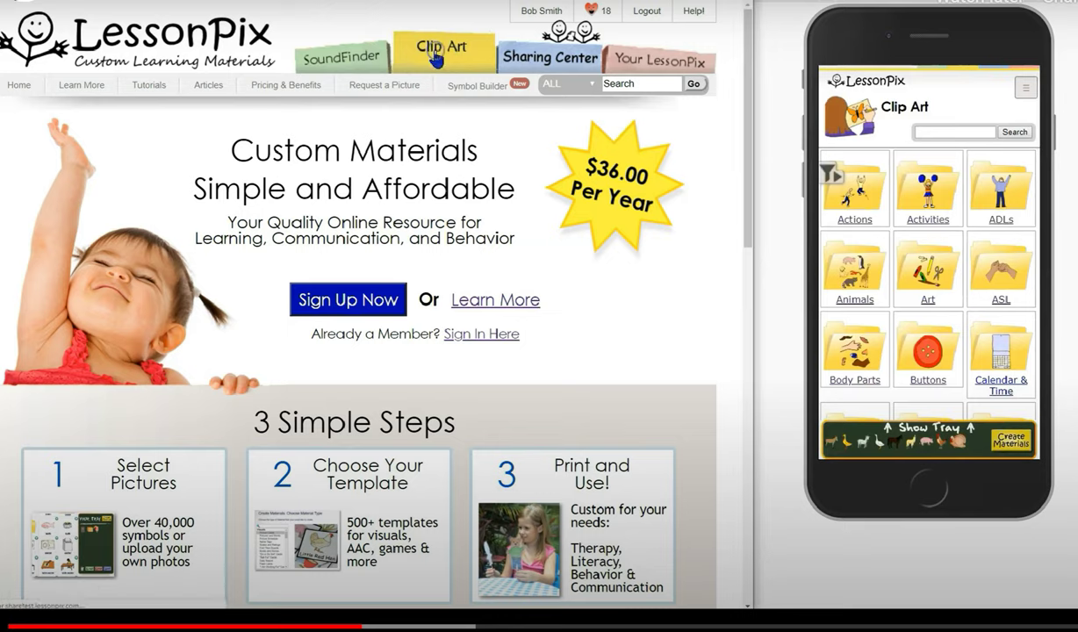
pyautogui.click(437, 58)
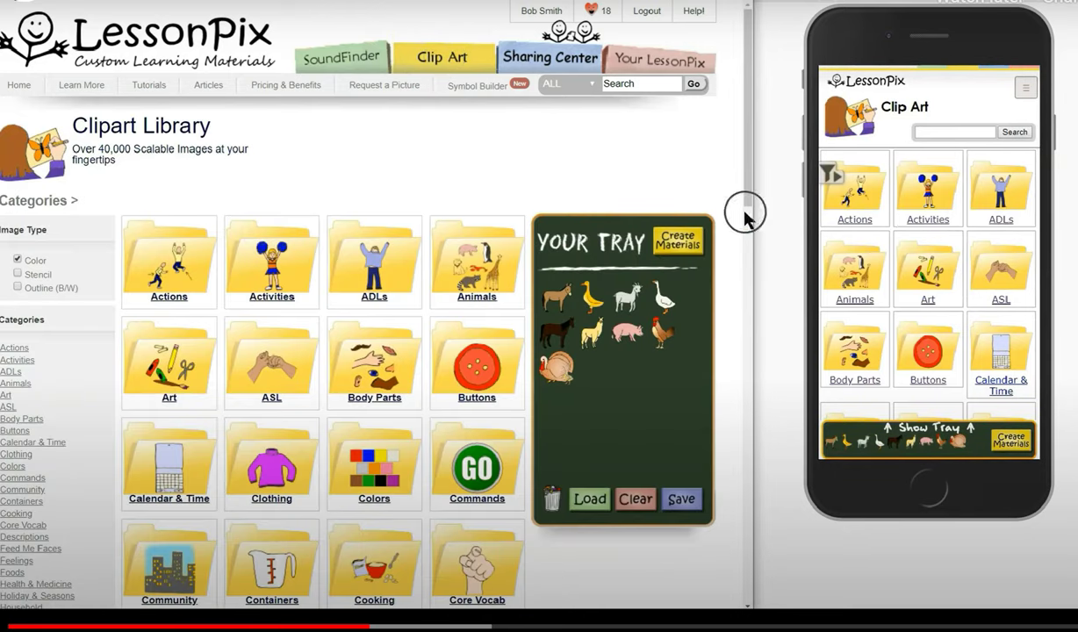
pyautogui.scroll(-2, 952, 218)
pyautogui.scroll(2, 929, 192)
pyautogui.scroll(-2, 420, 270)
pyautogui.scroll(2, 419, 270)
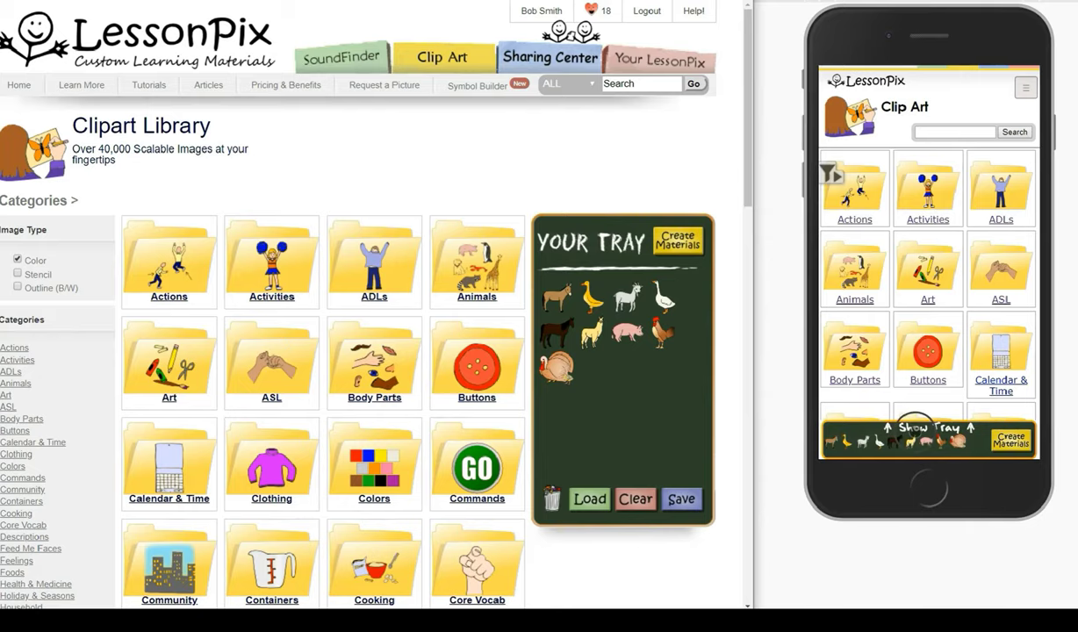
# Preview the collected animals tray full-screen and the image type filters, then close both.
pyautogui.click(916, 419)
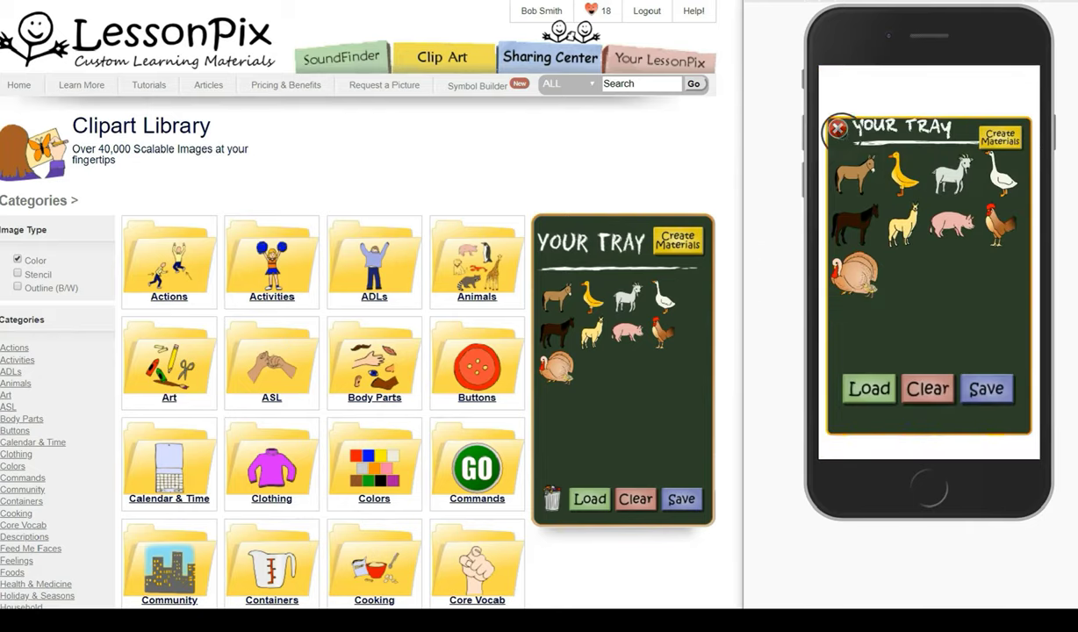
pyautogui.click(838, 129)
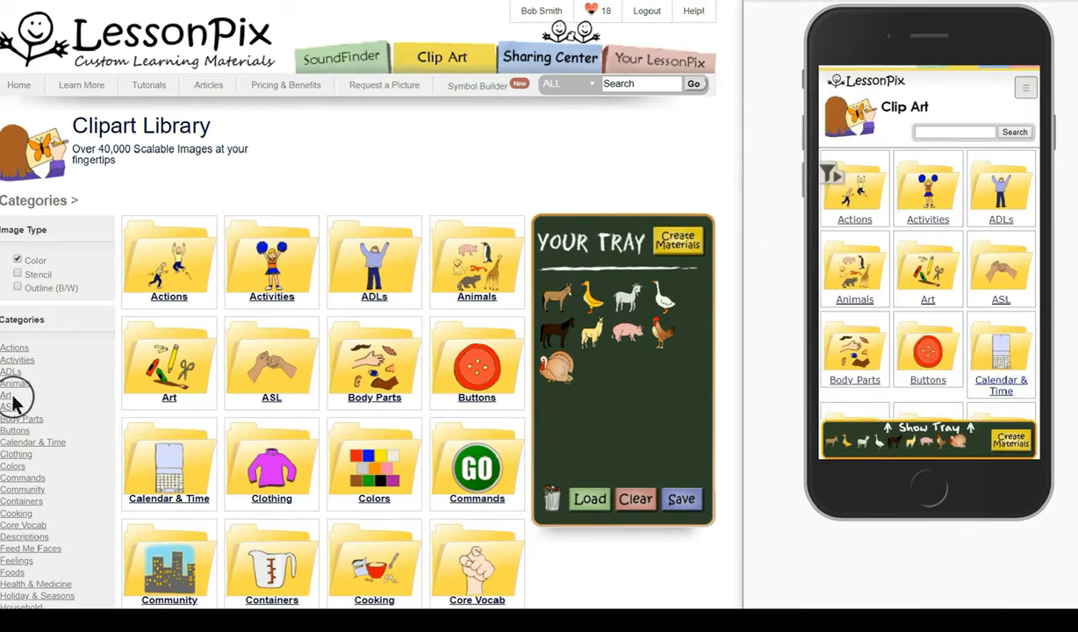
pyautogui.scroll(-2, 48, 325)
pyautogui.scroll(2, 36, 366)
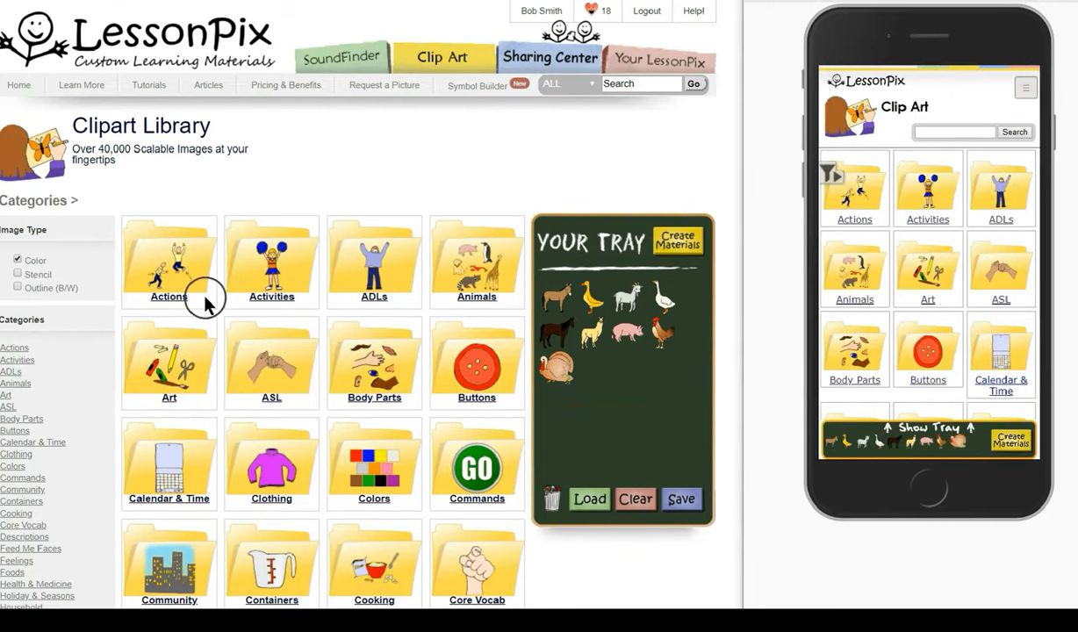
pyautogui.click(831, 174)
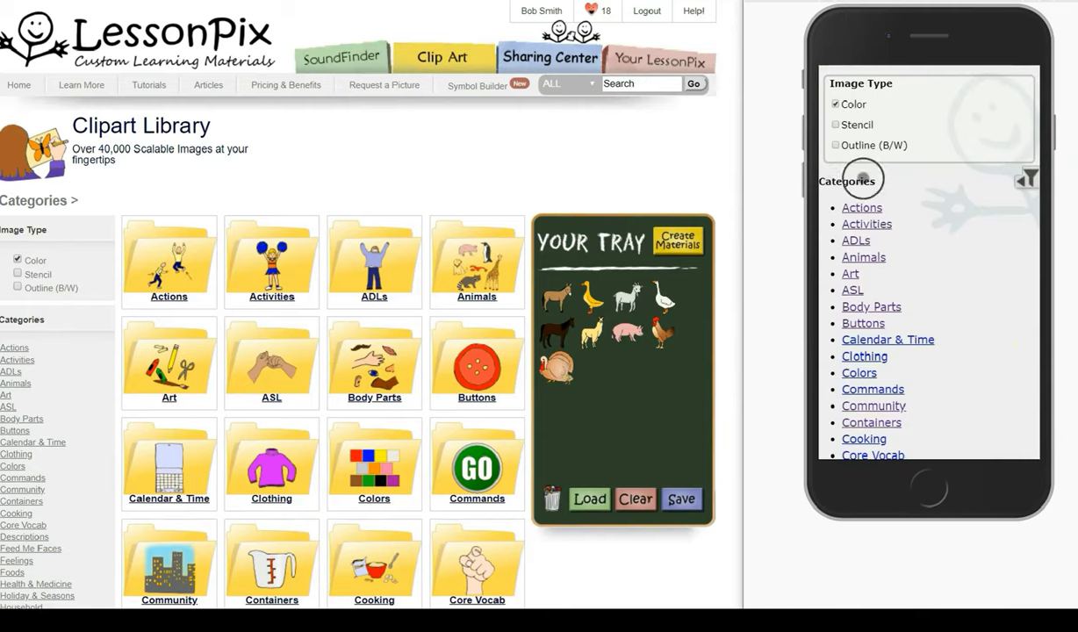
pyautogui.click(1025, 181)
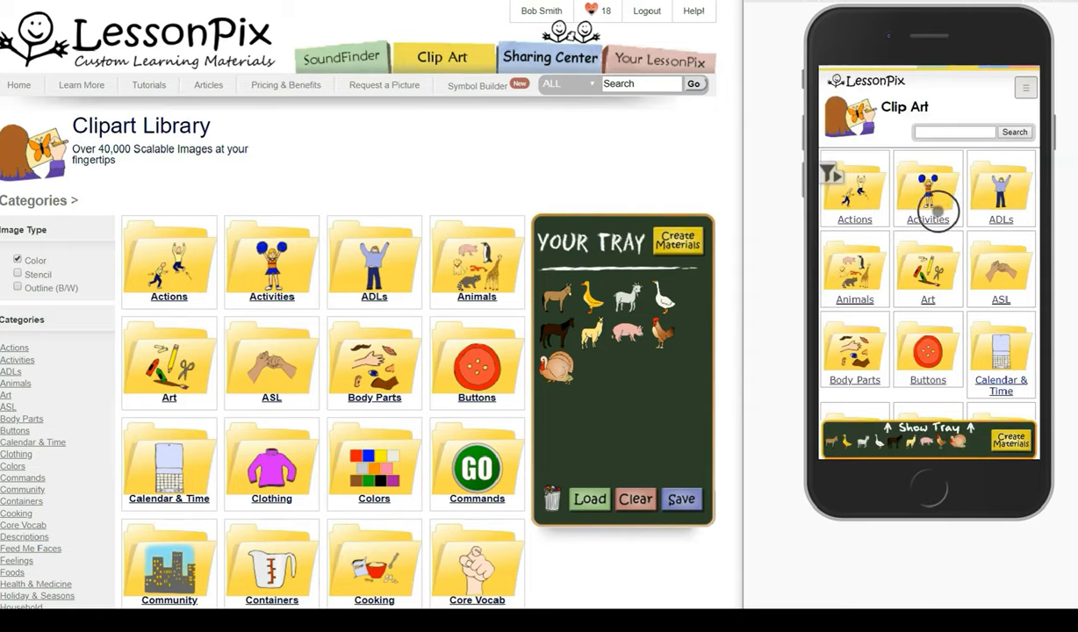
# Open Animals then Farm on the phone view, and Animals on desktop.
pyautogui.click(866, 268)
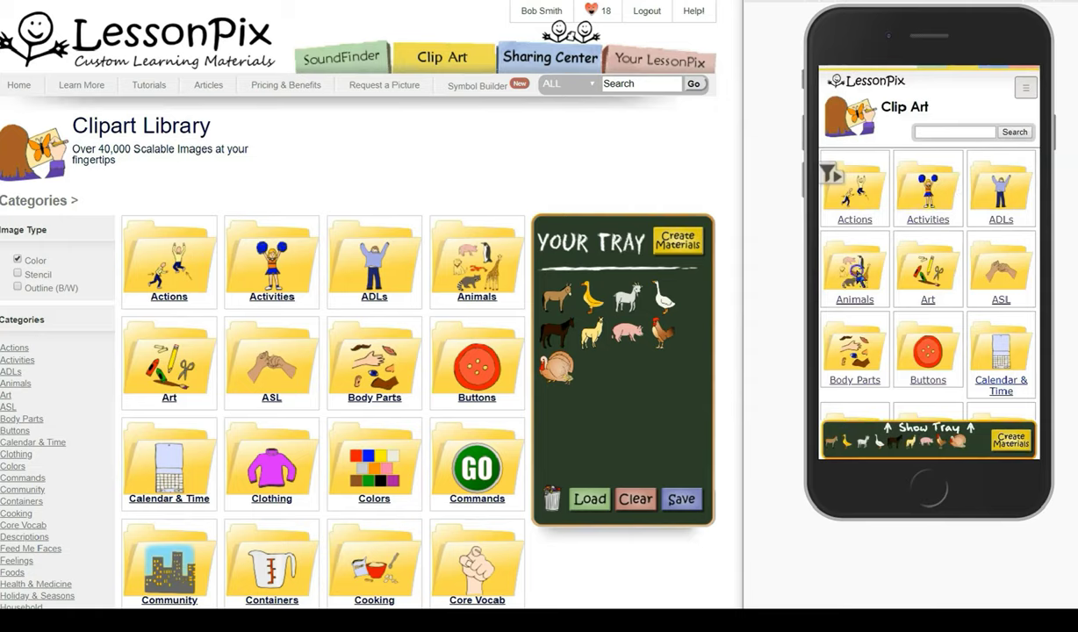
pyautogui.click(1001, 290)
pyautogui.click(469, 259)
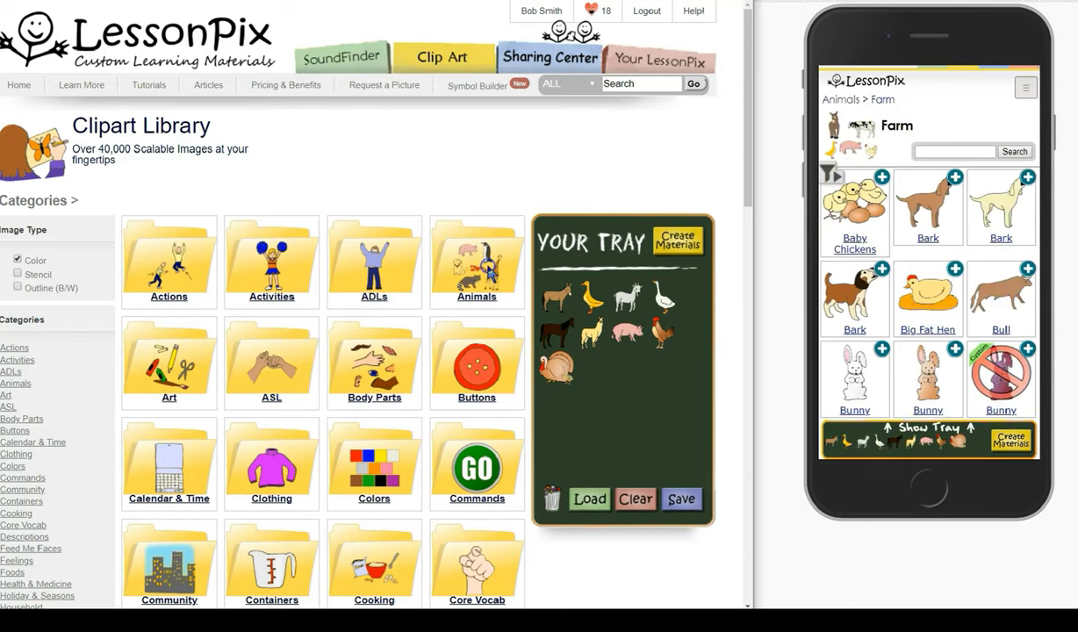
# Drag the brown Cow picture into the tray, confirm it appears, and begin Create Materials.
pyautogui.click(230, 355)
pyautogui.scroll(-3, 290, 360)
pyautogui.scroll(-2, 296, 360)
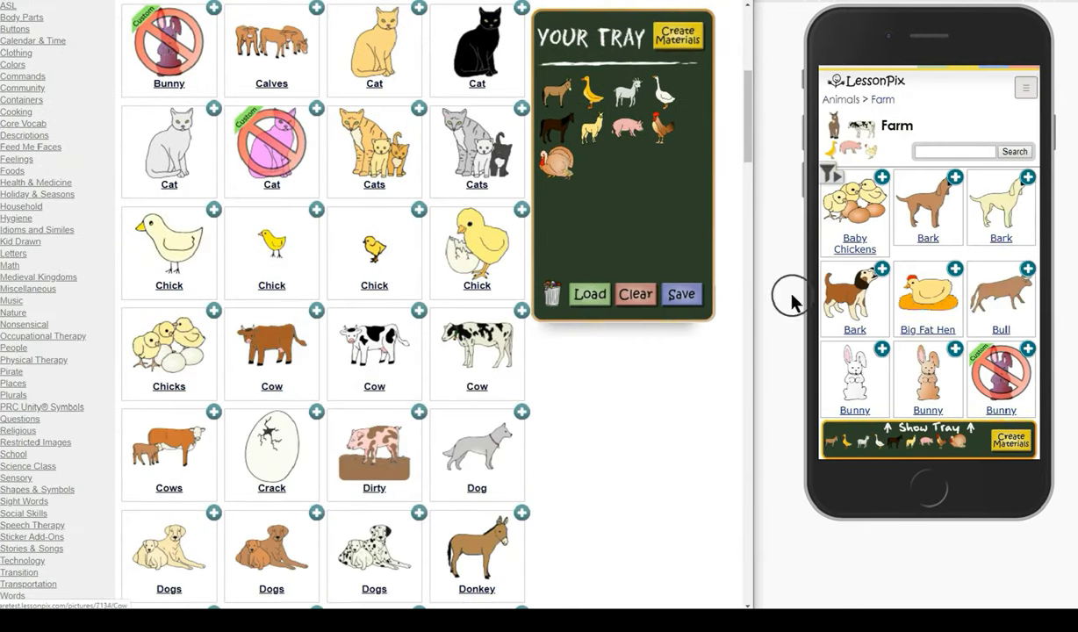
pyautogui.scroll(-4, 895, 279)
pyautogui.moveTo(272, 342); pyautogui.dragTo(312, 332)
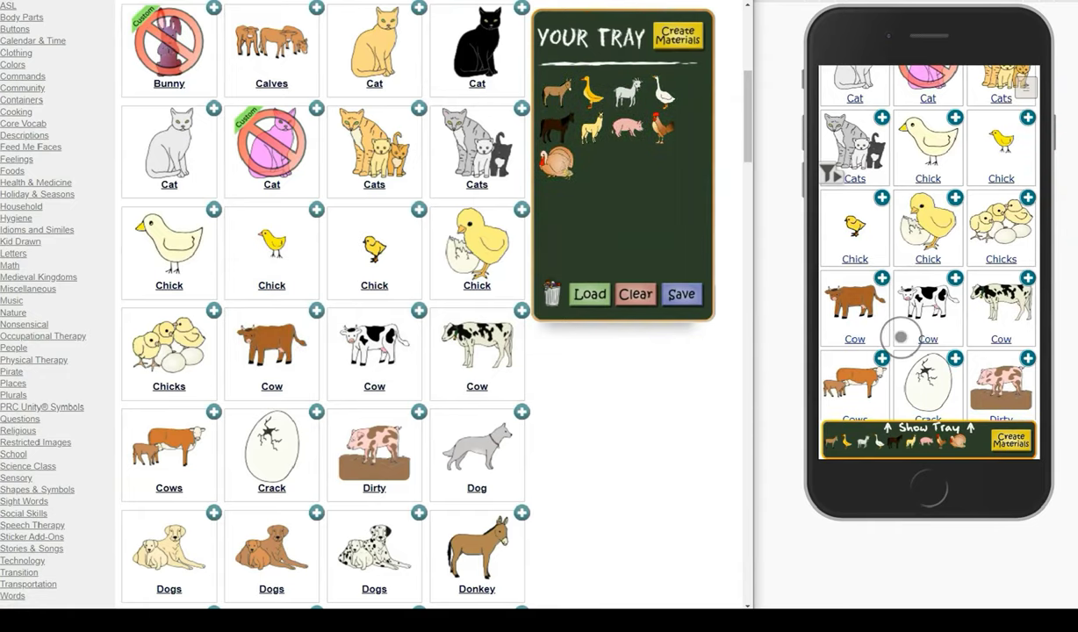
pyautogui.moveTo(852, 308); pyautogui.dragTo(874, 271)
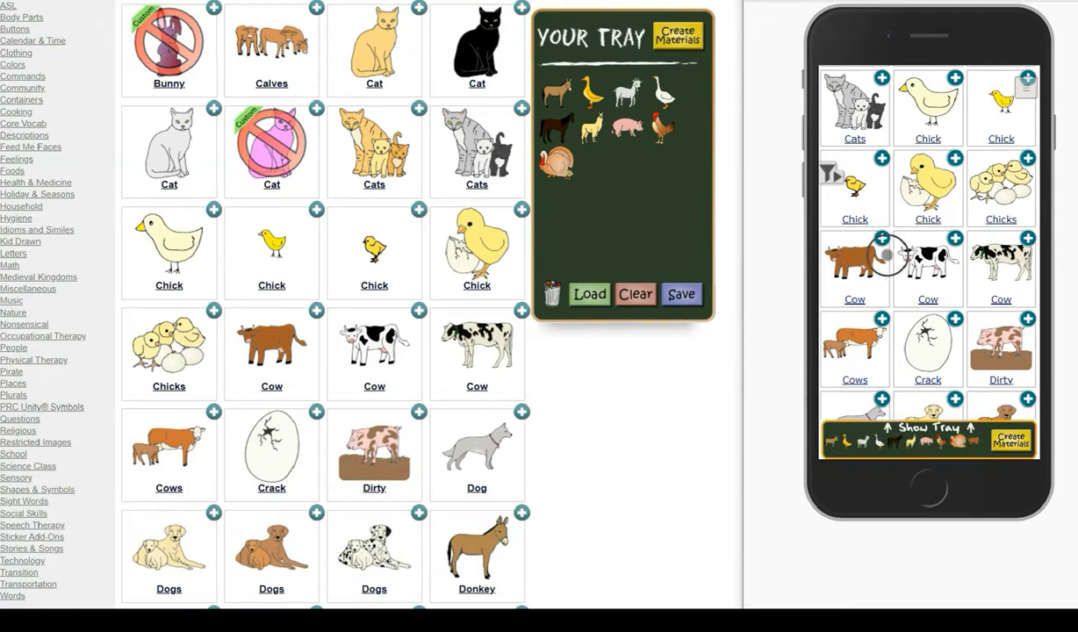
pyautogui.click(947, 431)
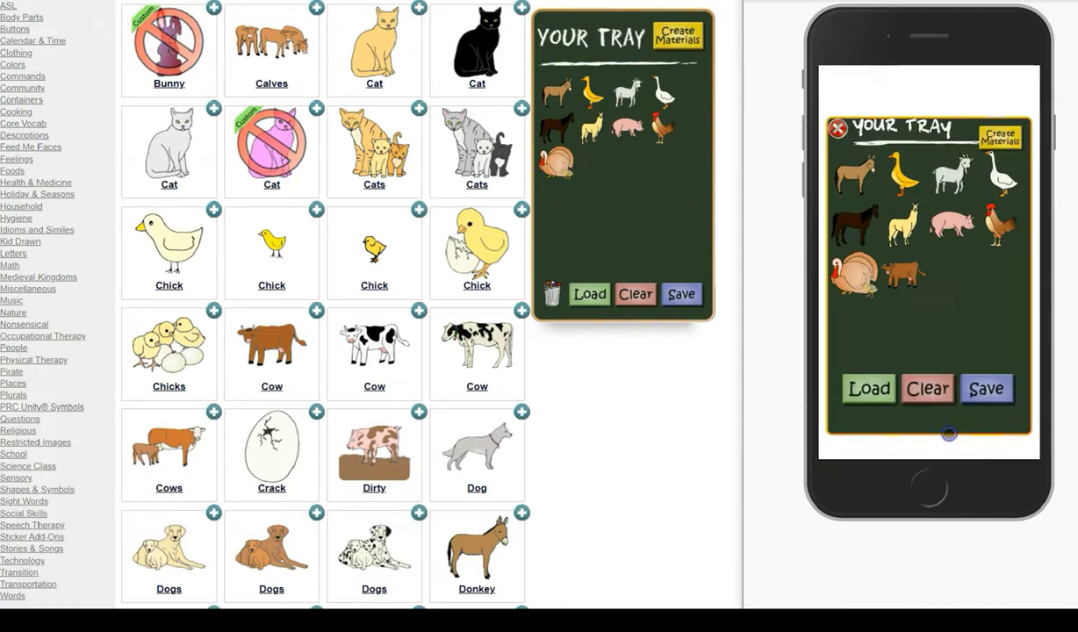
pyautogui.click(1000, 136)
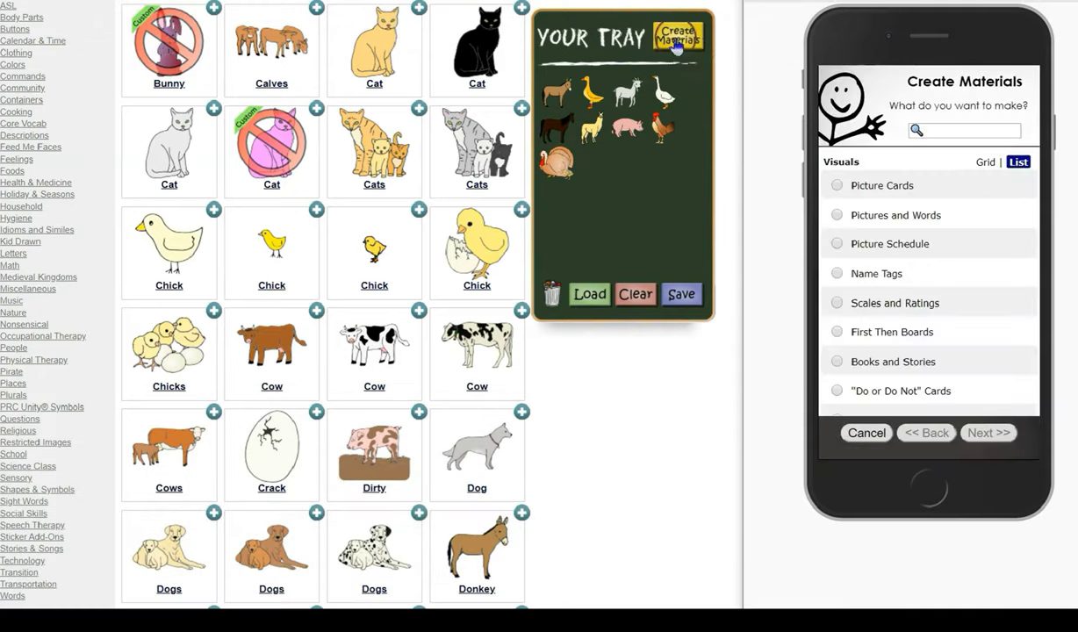
# Browse the material types, previewing Picture Schedule and switching to picture-tile view.
pyautogui.click(677, 35)
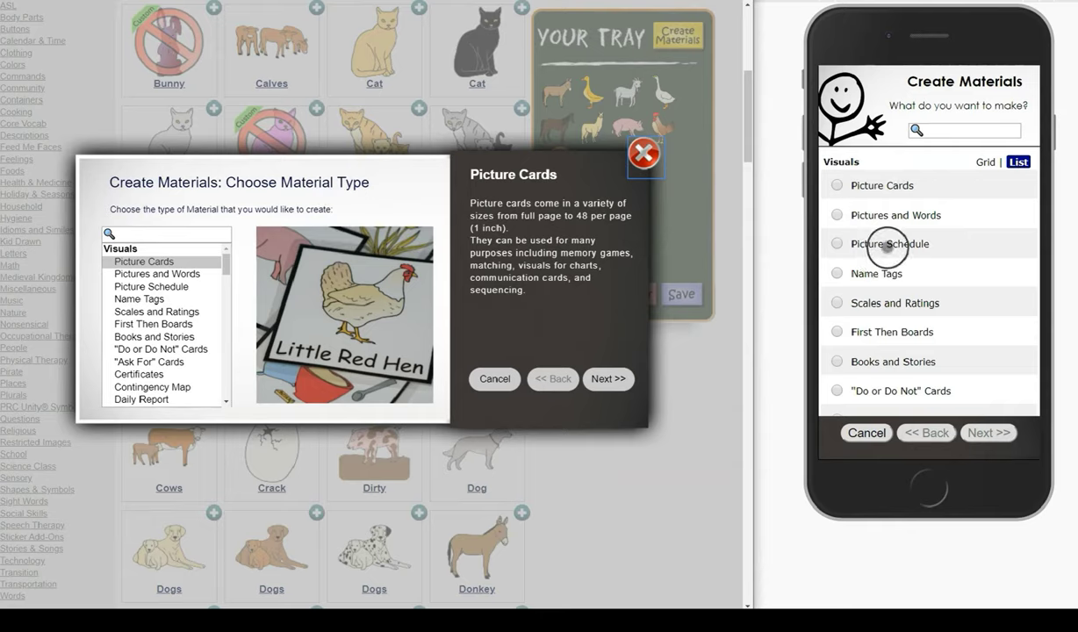
pyautogui.click(890, 243)
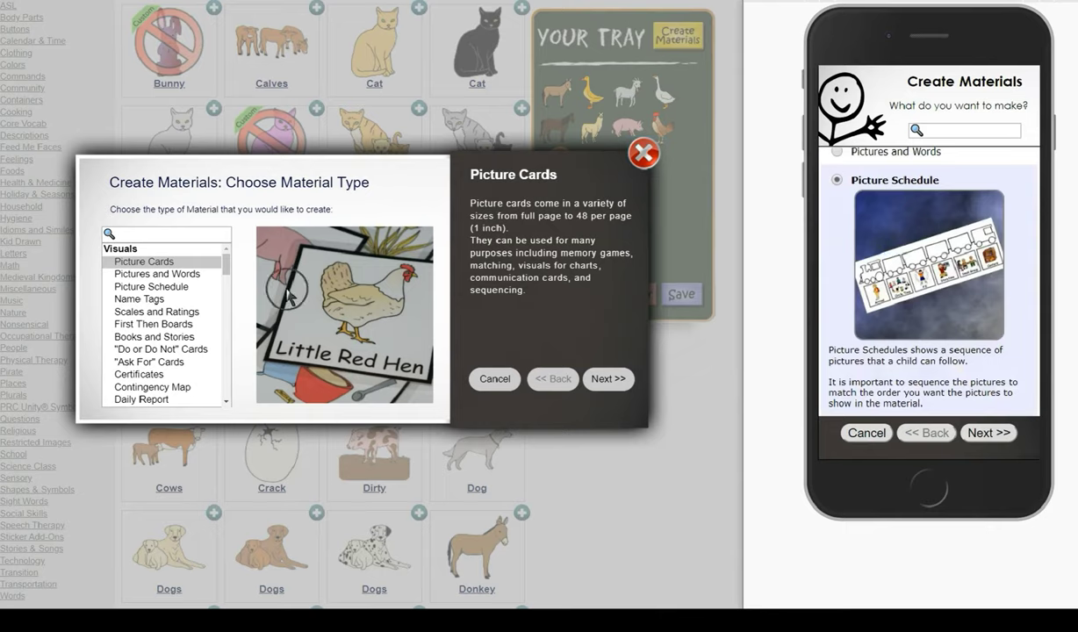
pyautogui.click(151, 286)
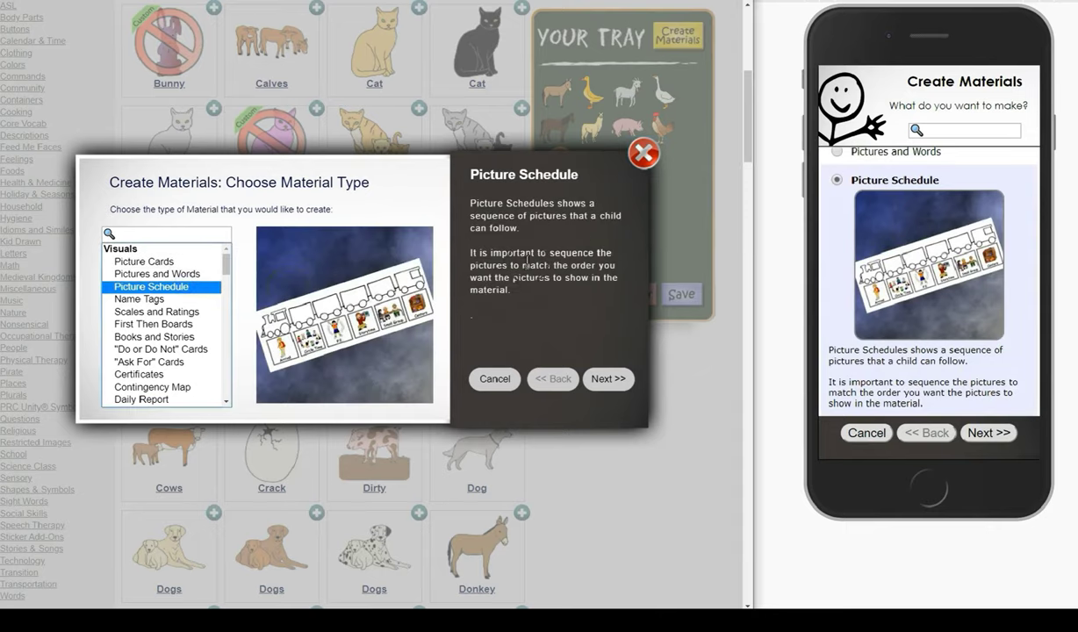
pyautogui.scroll(2, 901, 248)
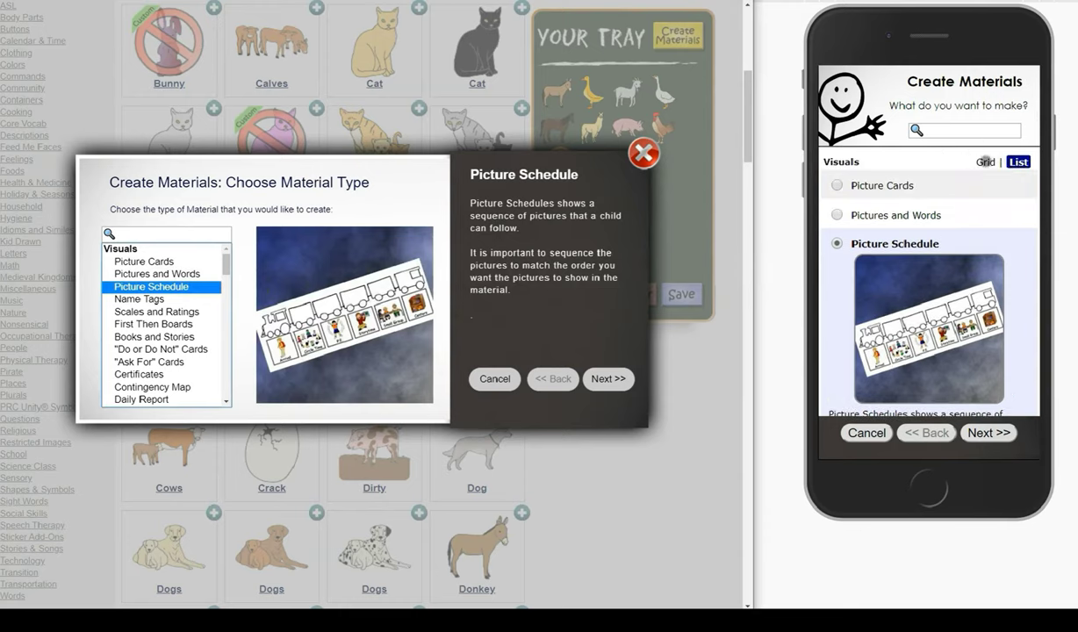
pyautogui.click(984, 162)
pyautogui.scroll(-3, 904, 193)
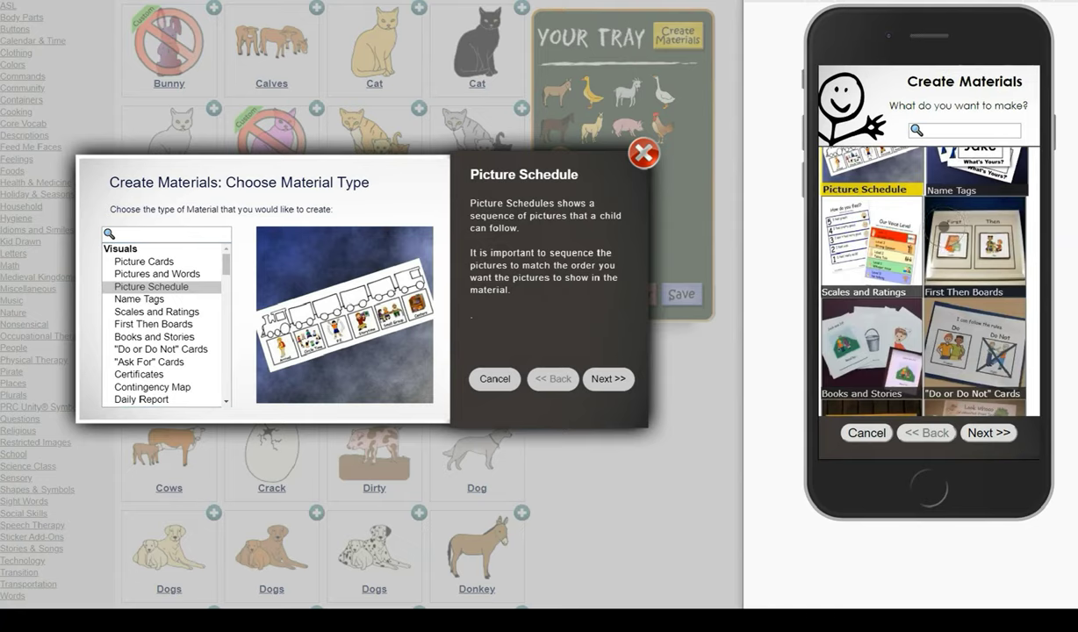
pyautogui.scroll(-5, 944, 225)
pyautogui.scroll(8, 922, 281)
# Search material types for 'bingo', select Bingo Games, and continue to Picture Details.
pyautogui.click(950, 132)
pyautogui.write('bin')
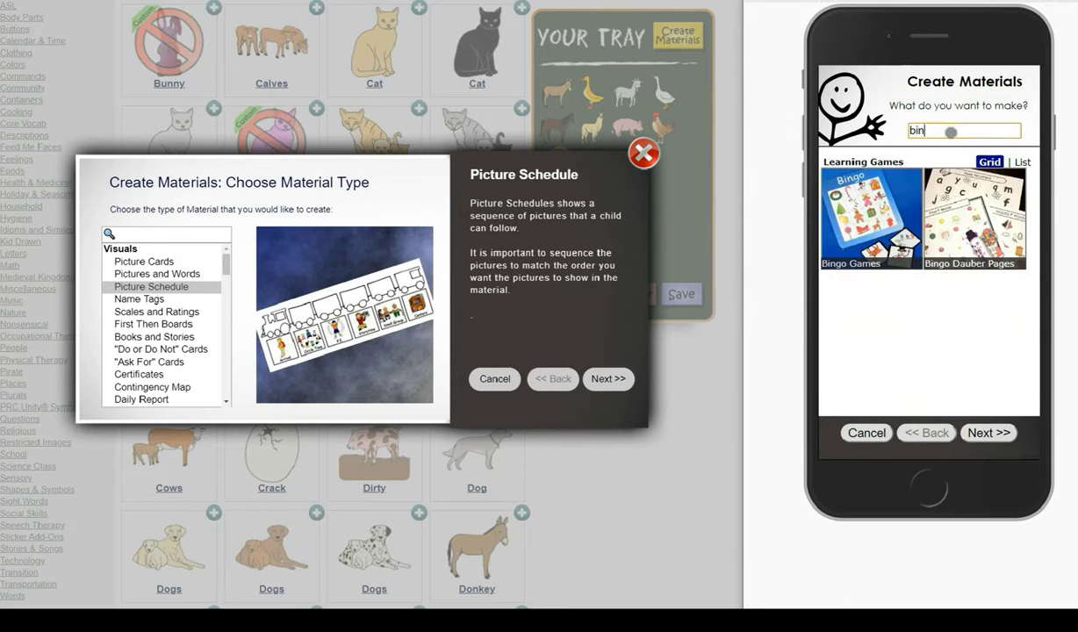
pyautogui.write('go')
pyautogui.click(851, 191)
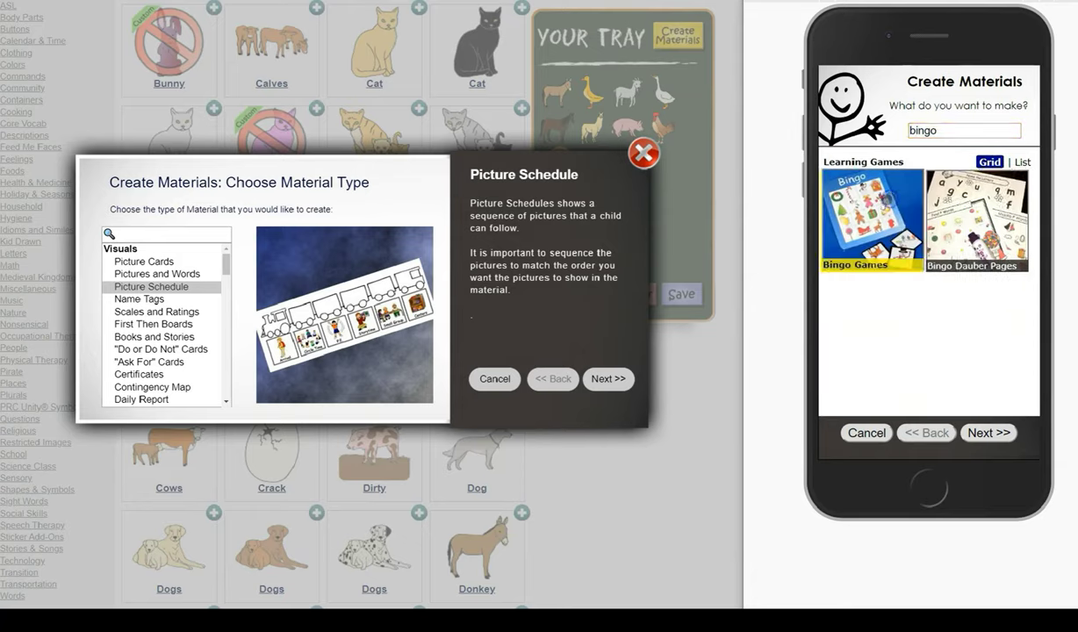
pyautogui.click(196, 230)
pyautogui.write('bingo')
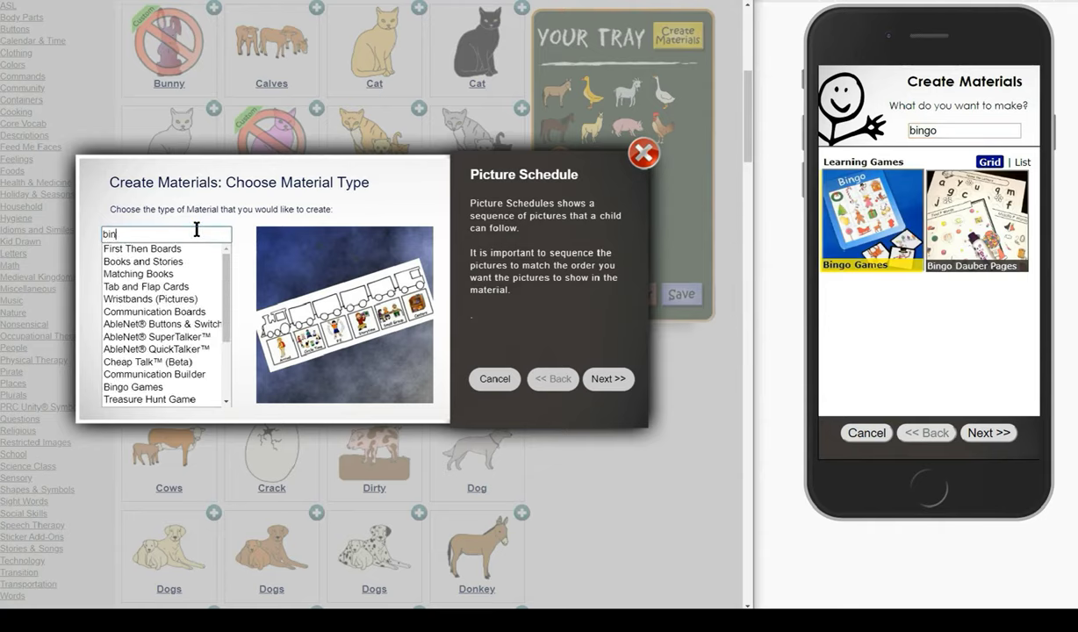
pyautogui.click(158, 249)
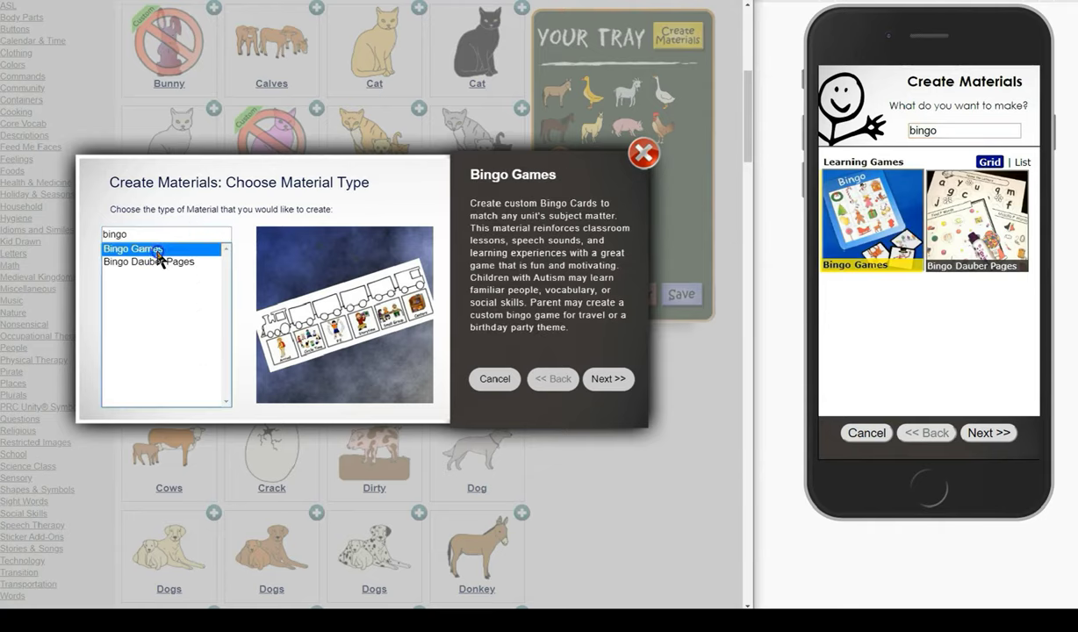
pyautogui.click(608, 381)
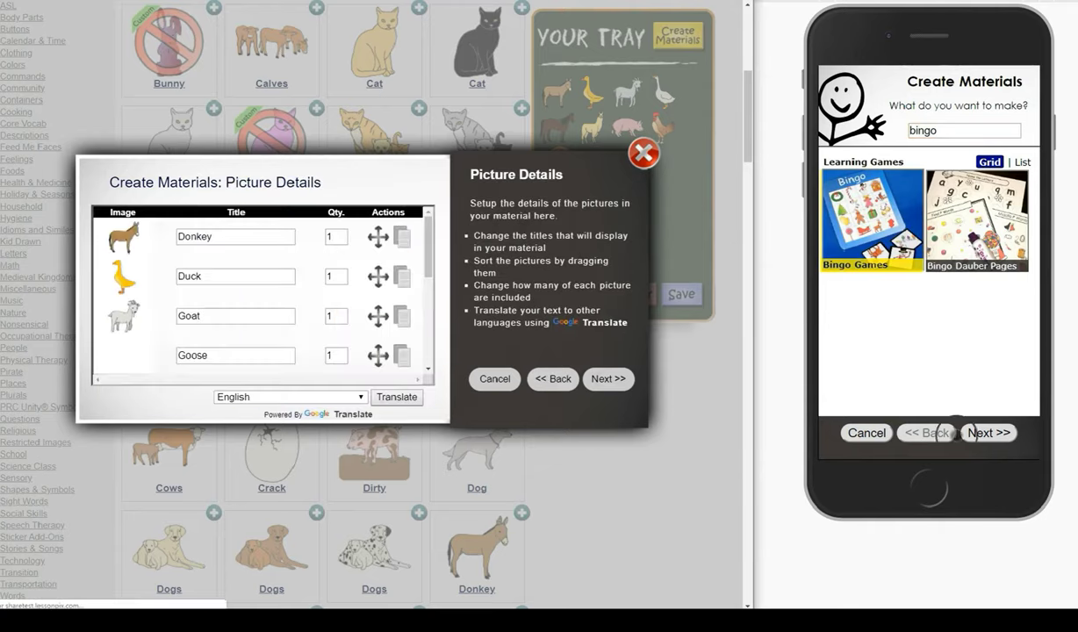
# Translate the titles into French (Âne, canard, Chèvre, OIE, Cheval) and continue to bingo options.
pyautogui.click(977, 434)
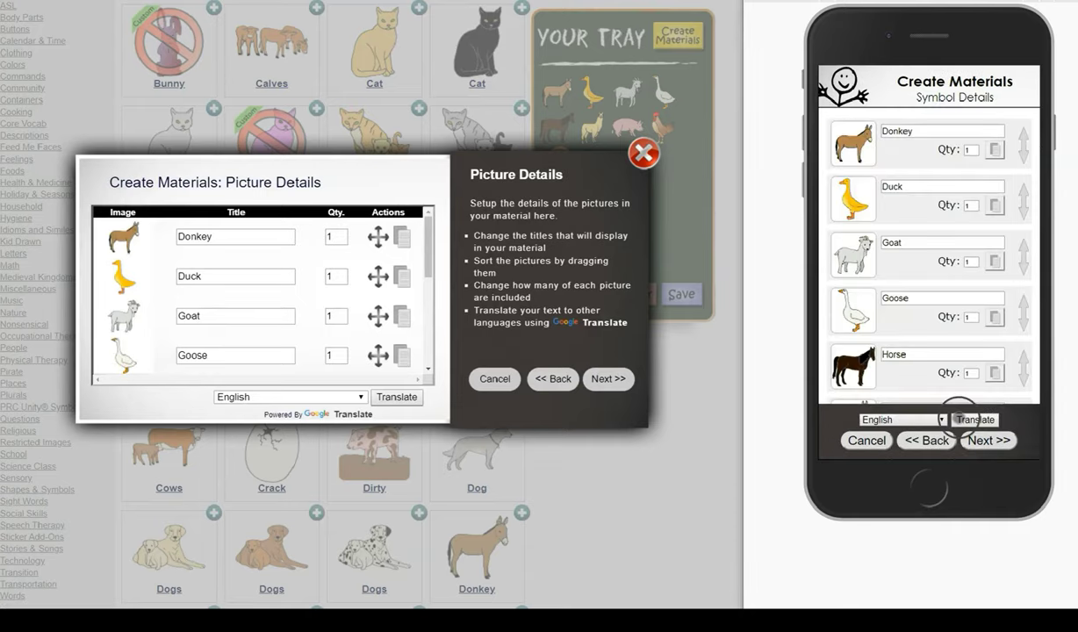
pyautogui.scroll(-2, 941, 263)
pyautogui.scroll(2, 984, 262)
pyautogui.moveTo(1024, 189)
pyautogui.mouseDown()
pyautogui.moveTo(1022, 301)
pyautogui.moveTo(1015, 191)
pyautogui.mouseUp()
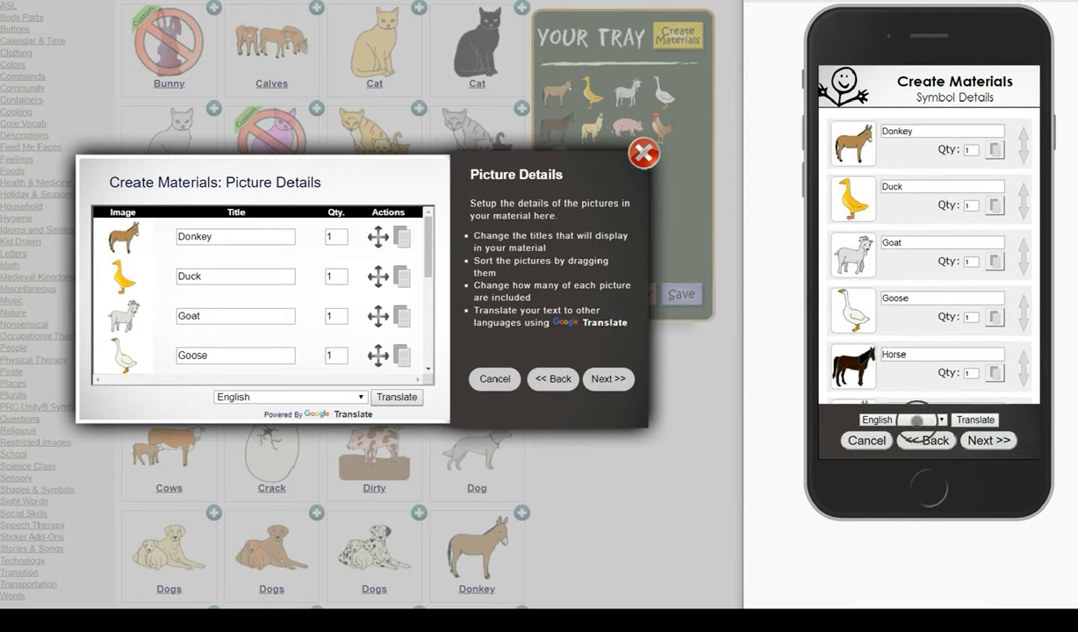
pyautogui.click(880, 420)
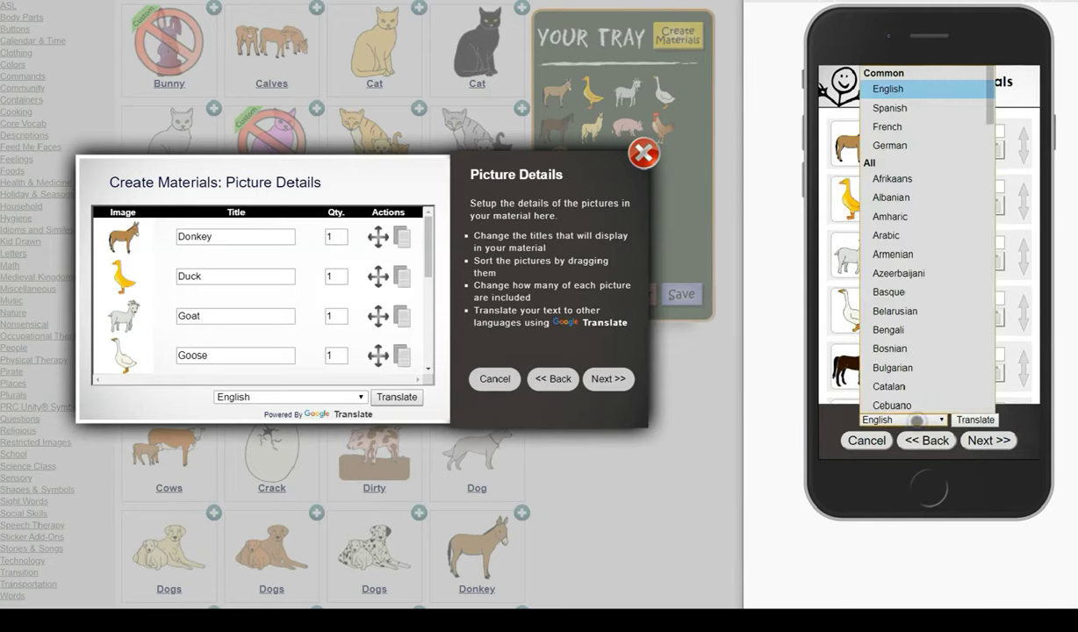
pyautogui.click(932, 128)
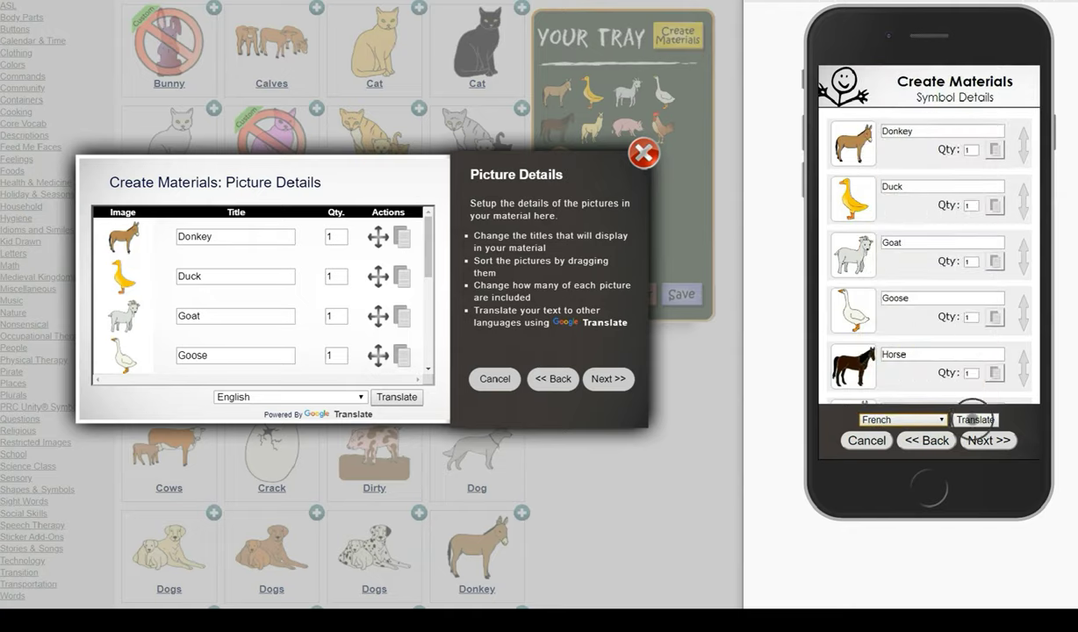
pyautogui.click(974, 420)
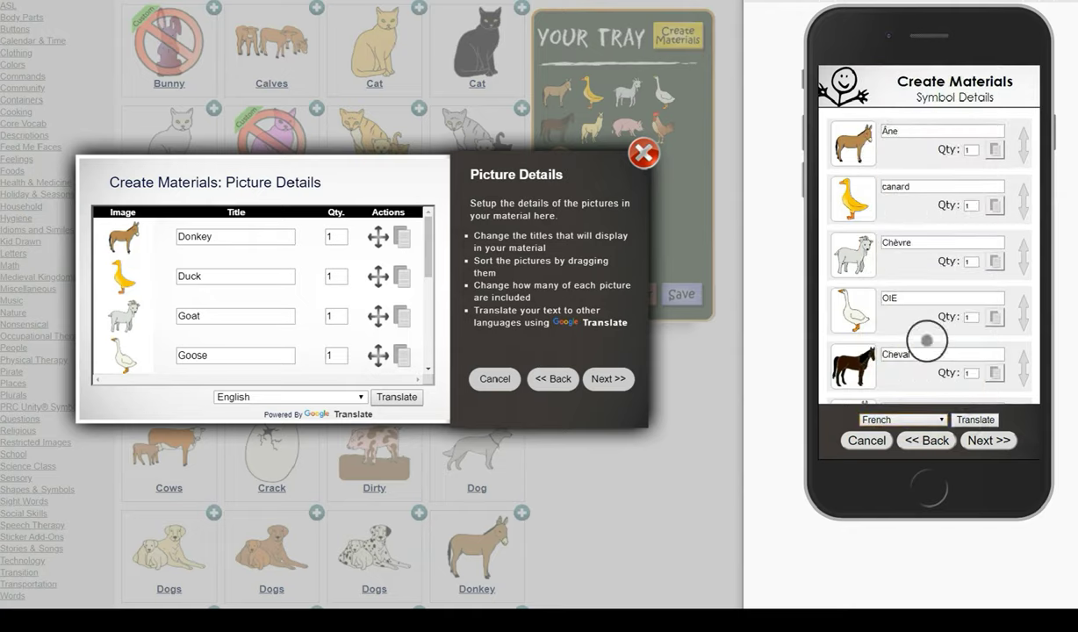
pyautogui.click(608, 379)
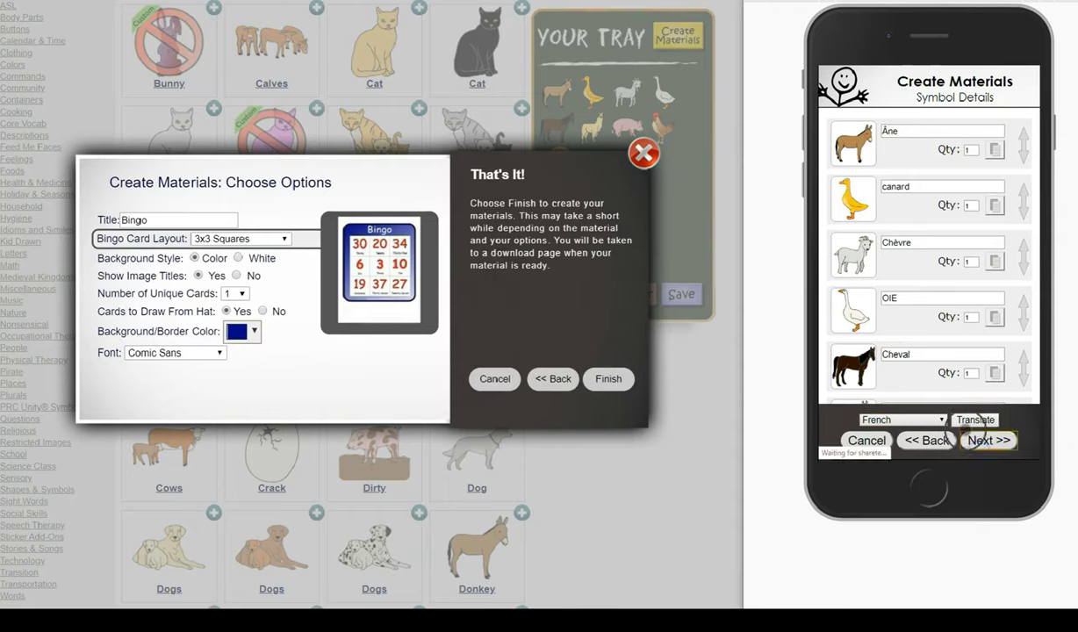
# Set 5 unique cards with a red border and finish generating the bingo cards on both views.
pyautogui.click(990, 440)
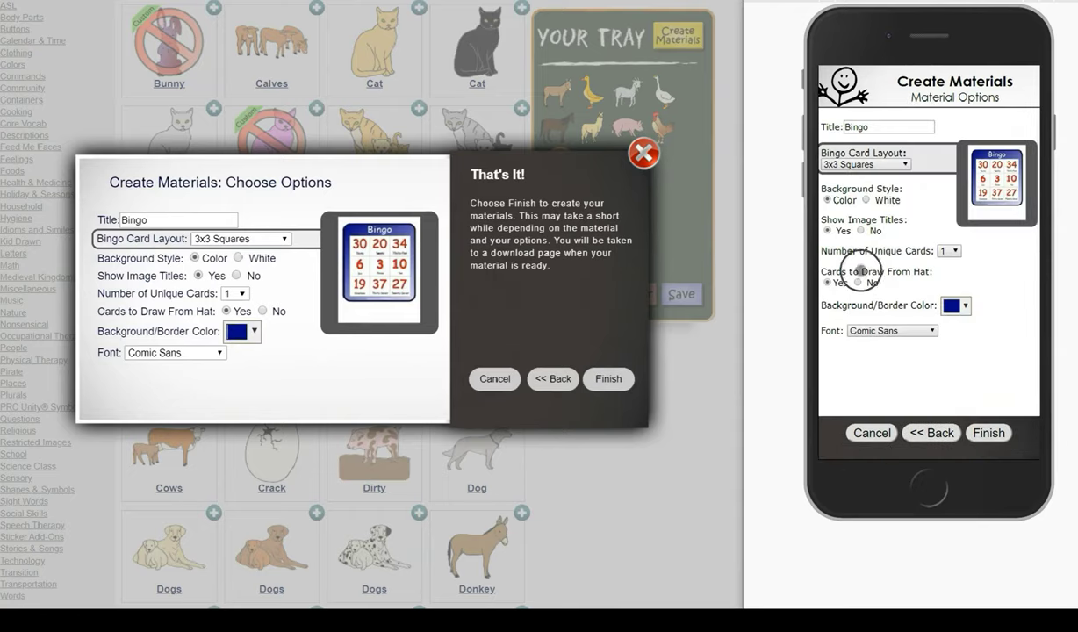
pyautogui.click(948, 251)
pyautogui.click(953, 306)
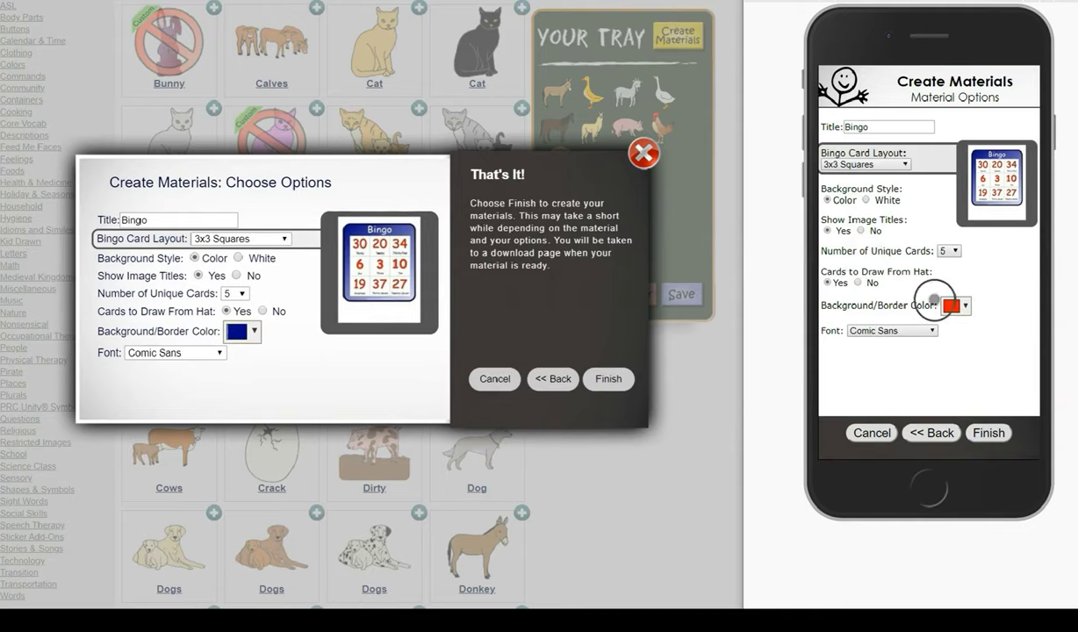
pyautogui.click(961, 306)
pyautogui.click(945, 334)
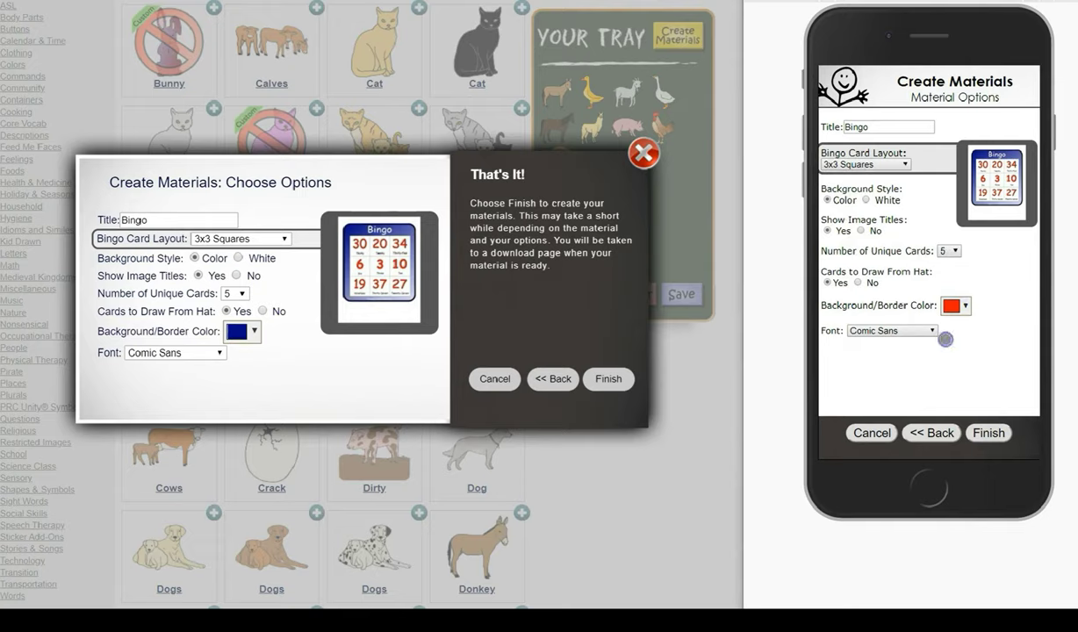
pyautogui.click(618, 390)
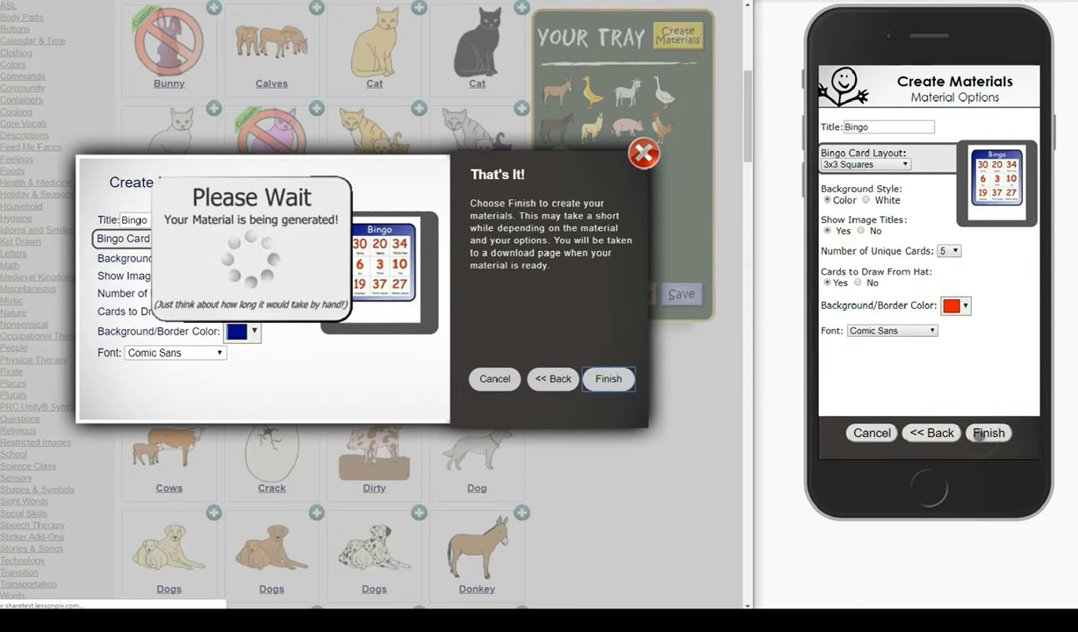
pyautogui.click(979, 433)
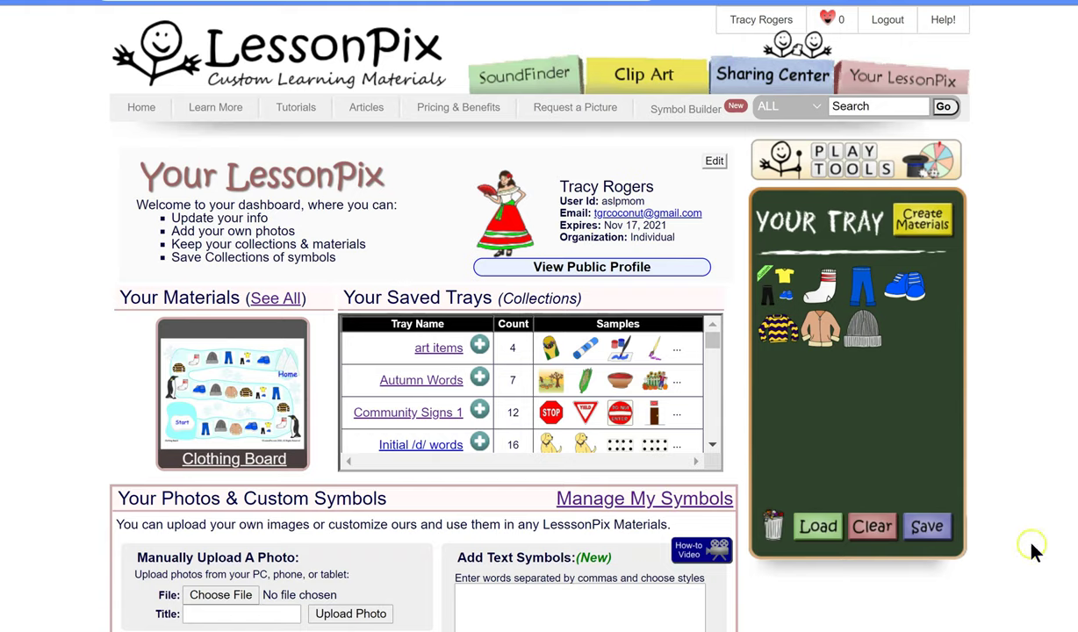
# Dismiss the Not Logged In warning, sign back in, and reopen the Play Tools sidebar.
pyautogui.click(845, 169)
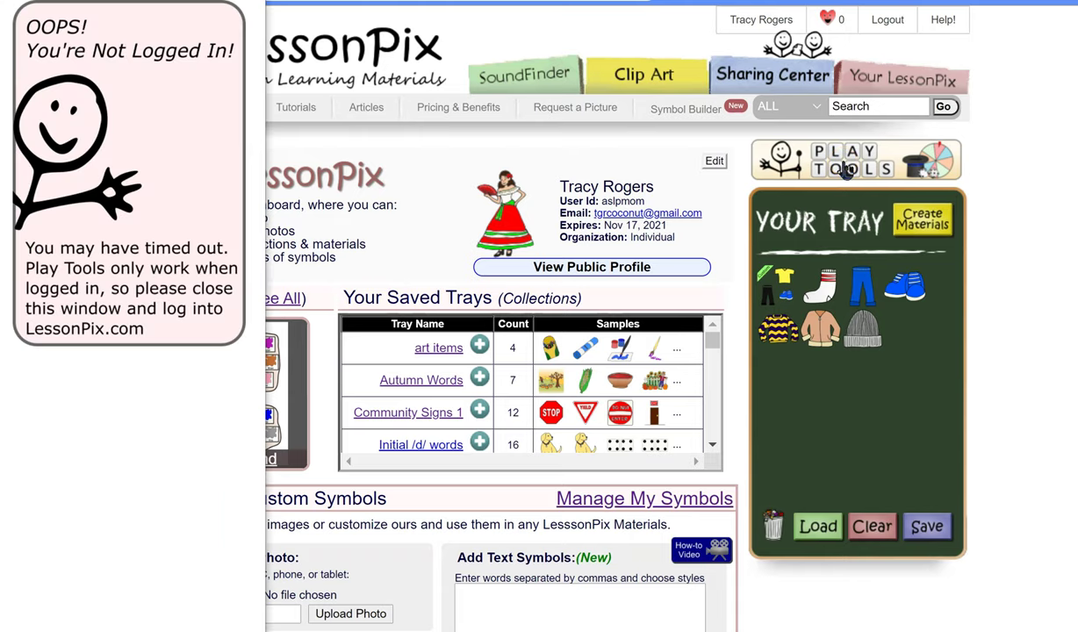
pyautogui.click(977, 314)
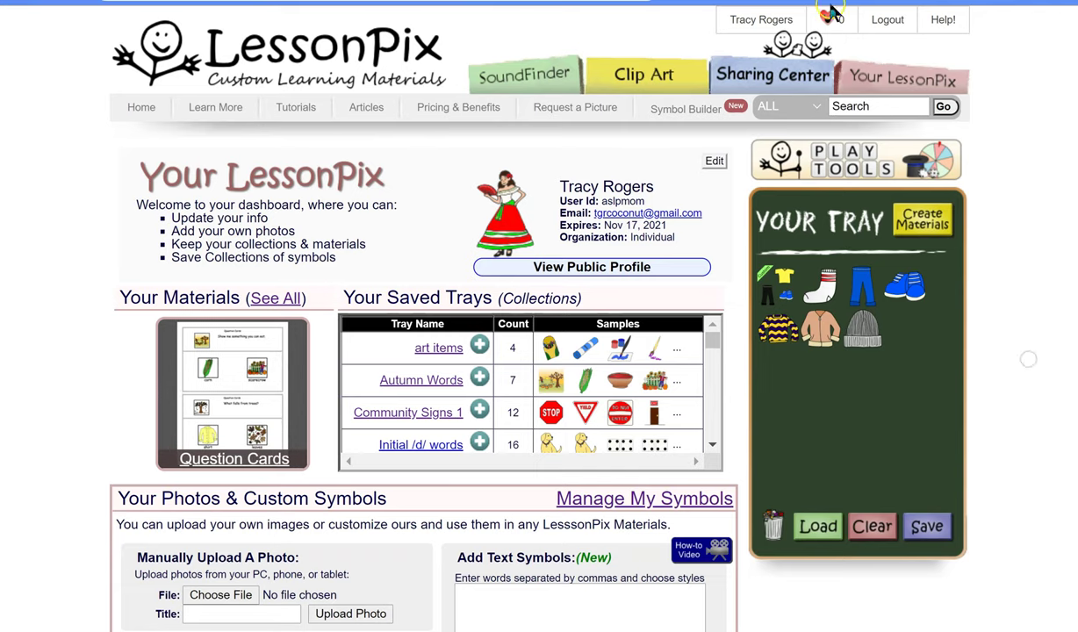
pyautogui.click(757, 26)
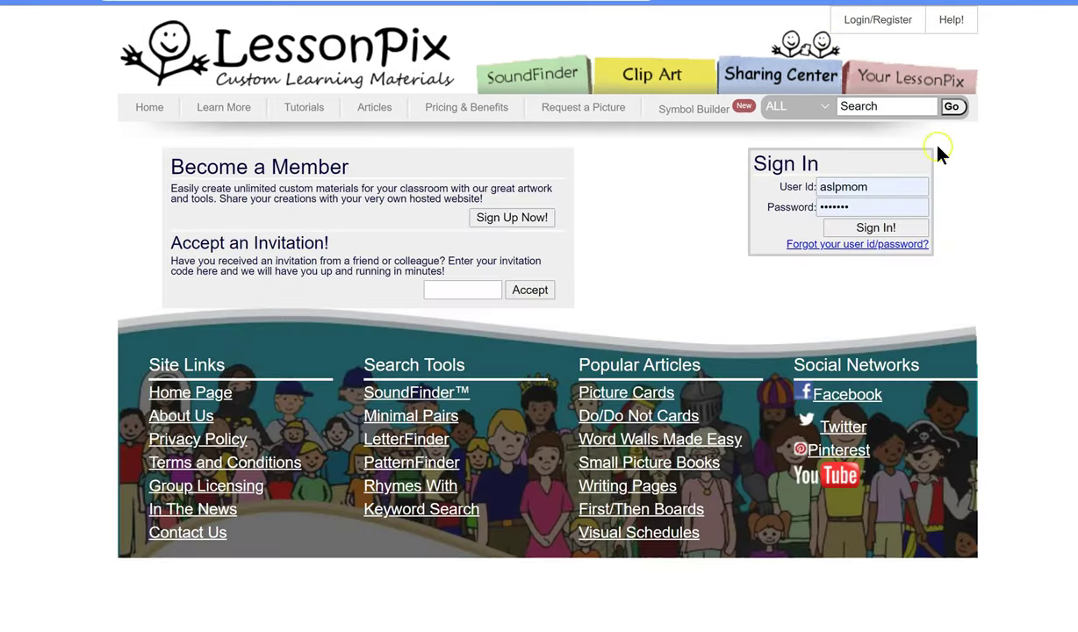
pyautogui.click(882, 229)
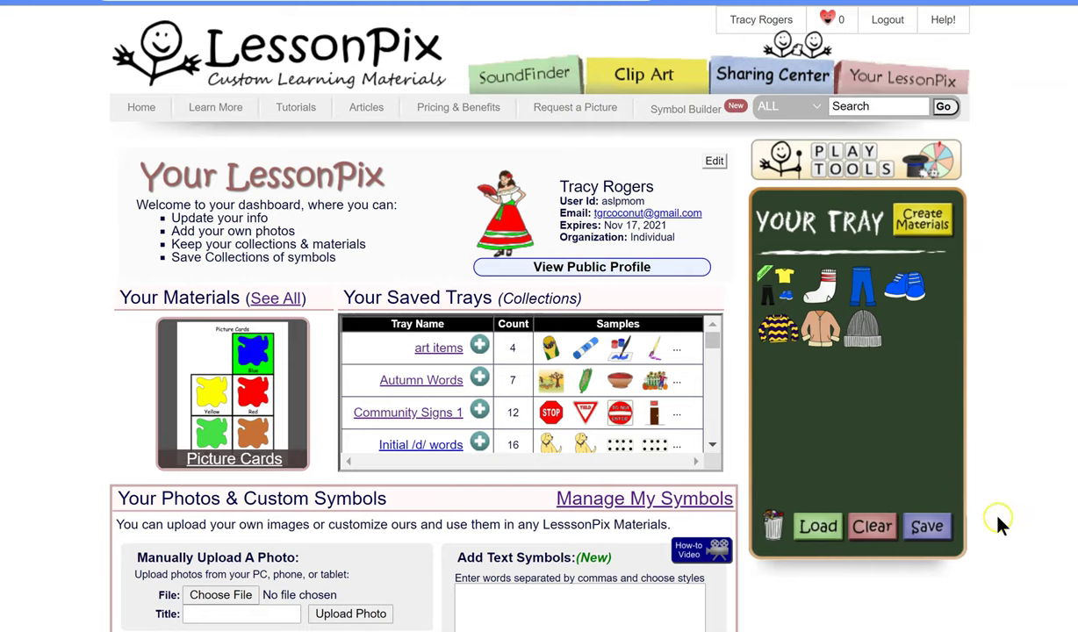
pyautogui.click(876, 176)
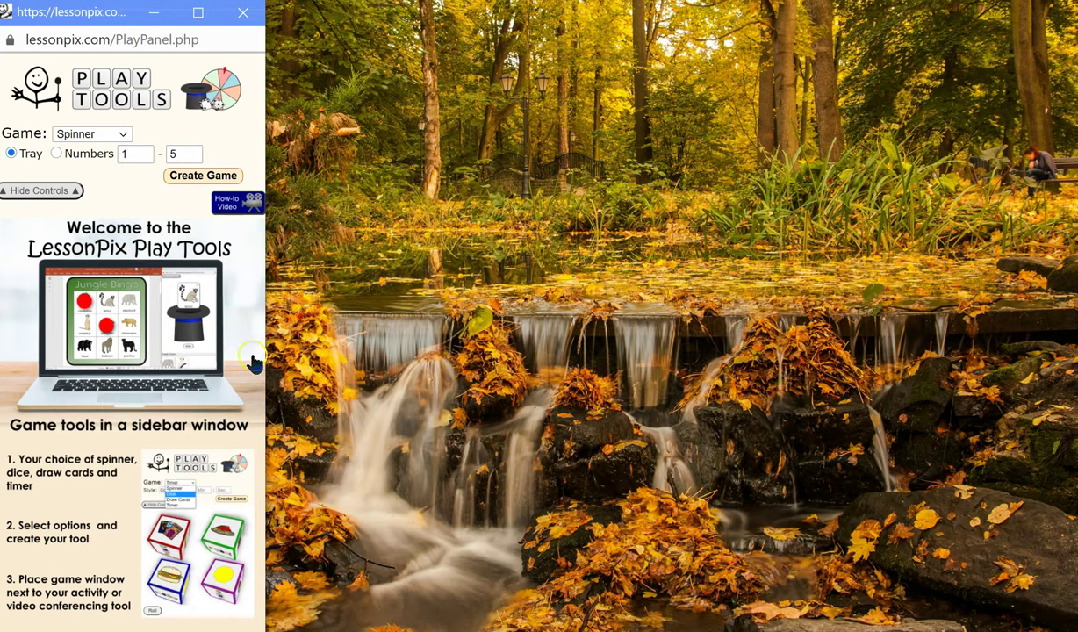
# Switch the spinner from tray pictures to Numbers 1–5, recreate the game, and spin it.
pyautogui.click(184, 178)
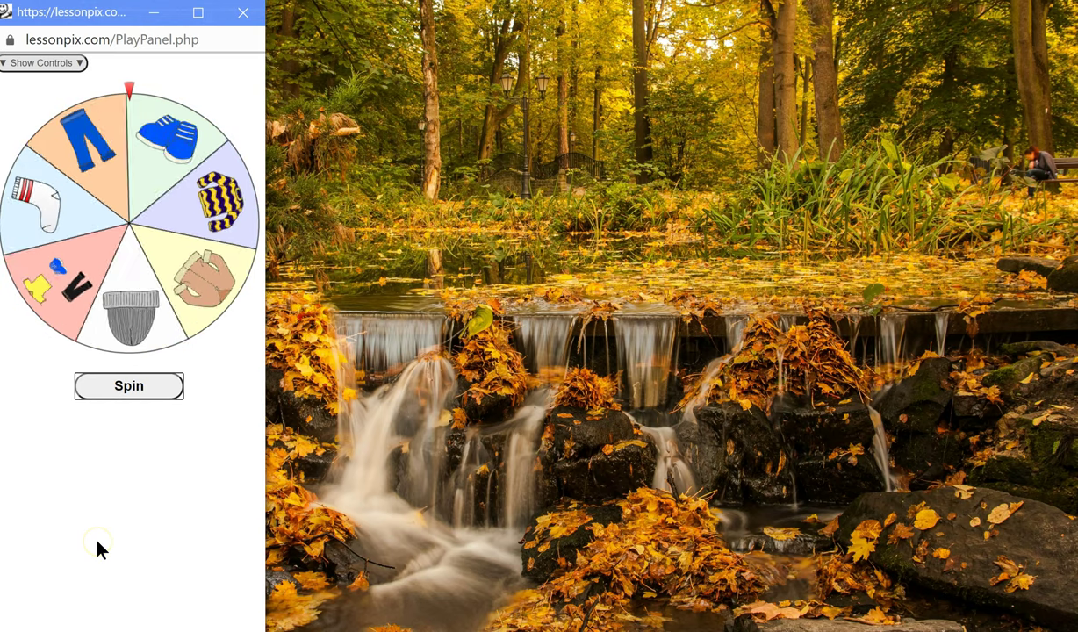
pyautogui.click(81, 64)
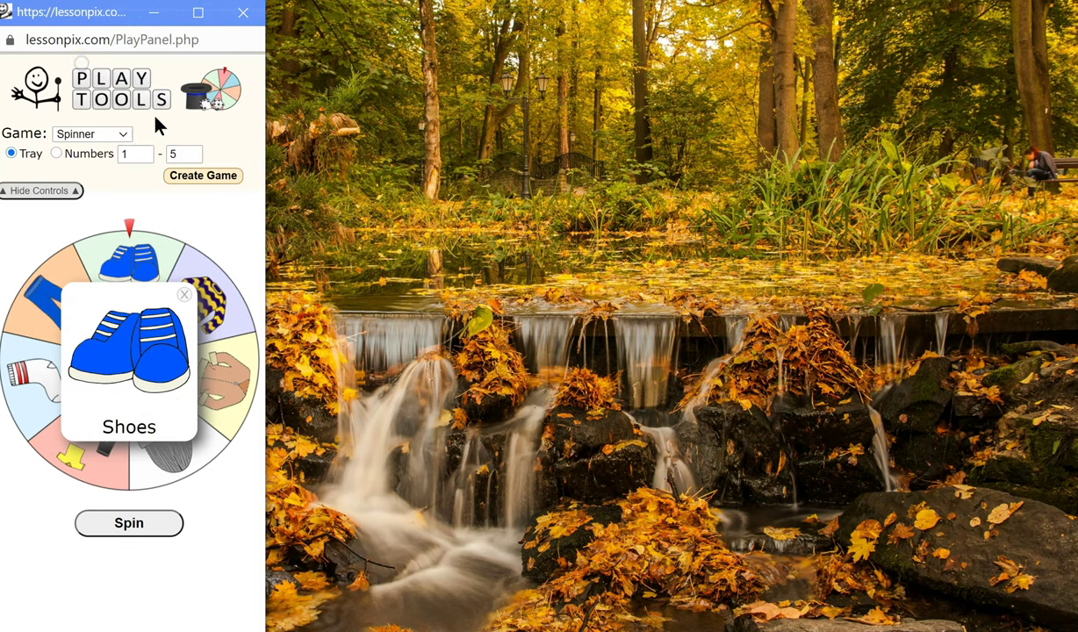
pyautogui.click(57, 154)
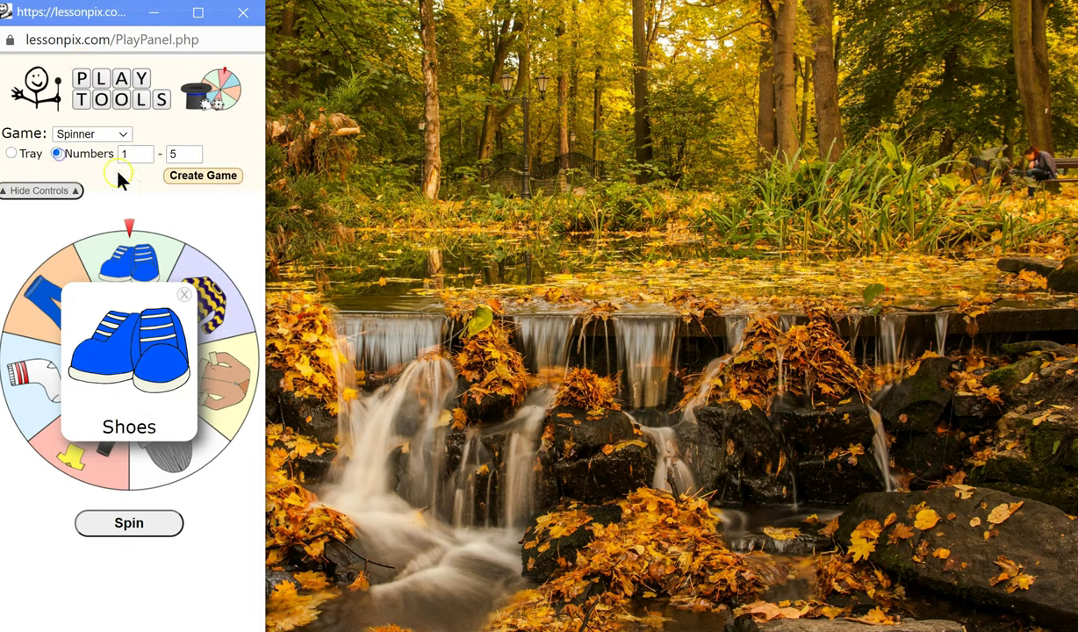
pyautogui.click(202, 176)
pyautogui.click(133, 393)
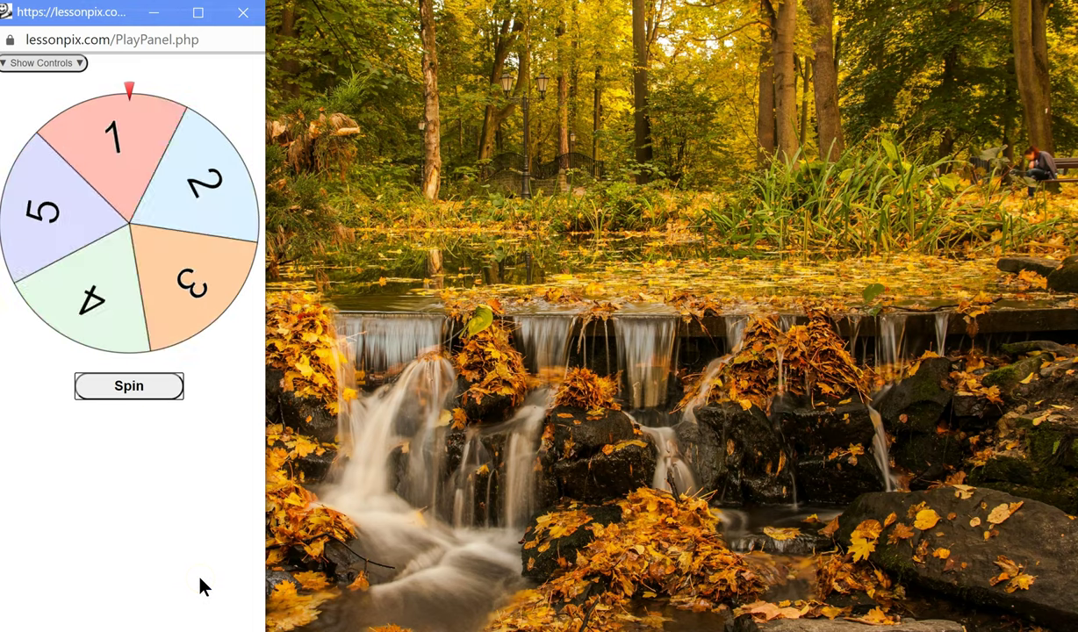